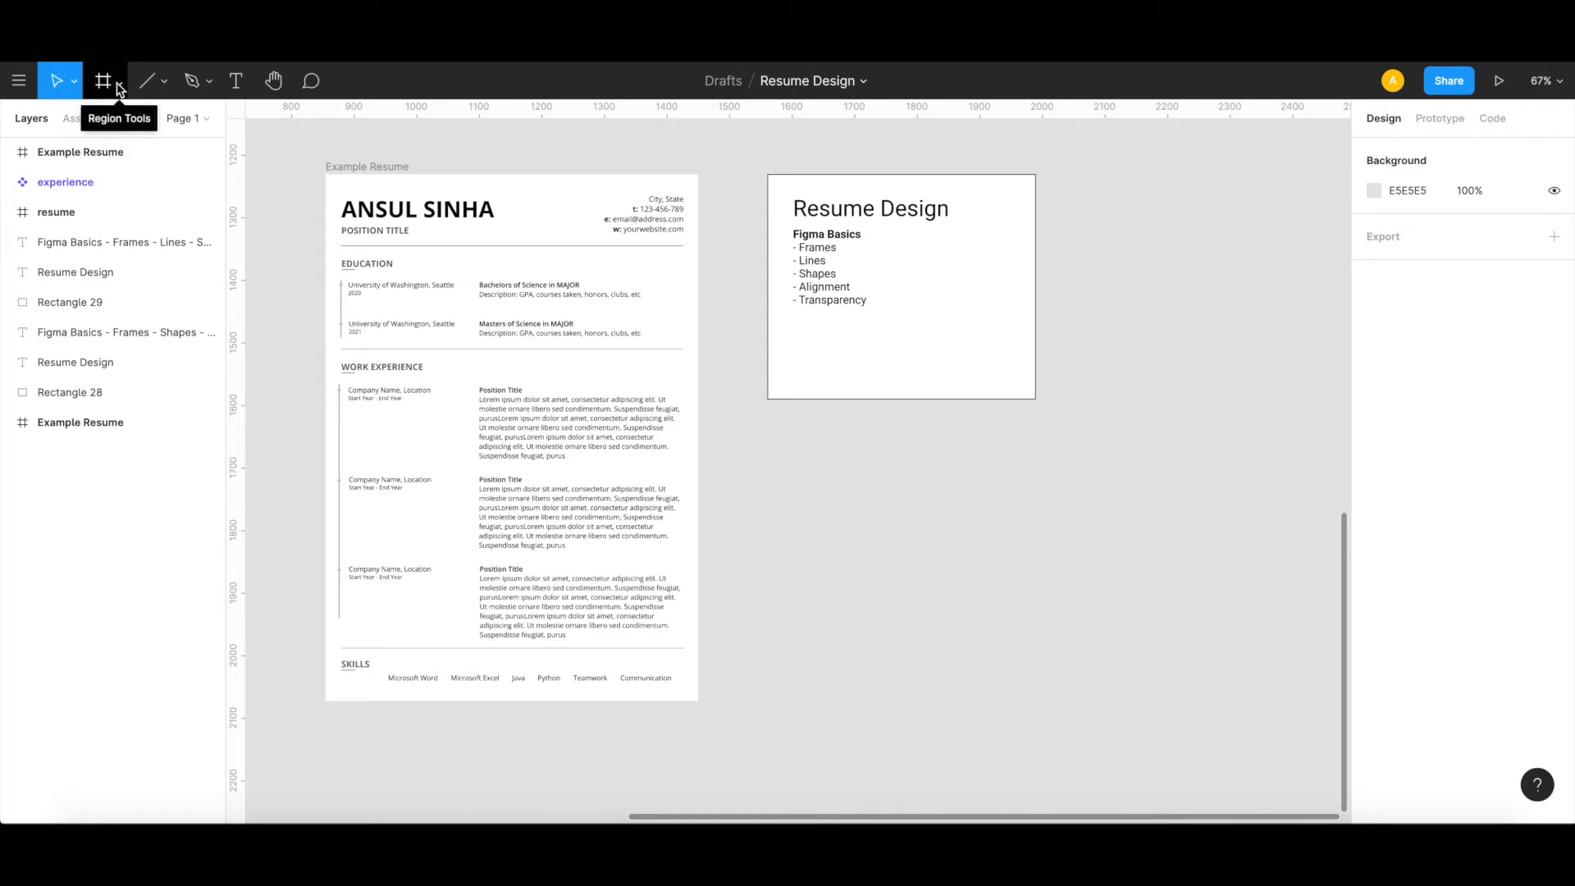
Step: Create an A4 paper frame, 595 × 842, on the canvas beside the Resume Design card
left_click(120, 85)
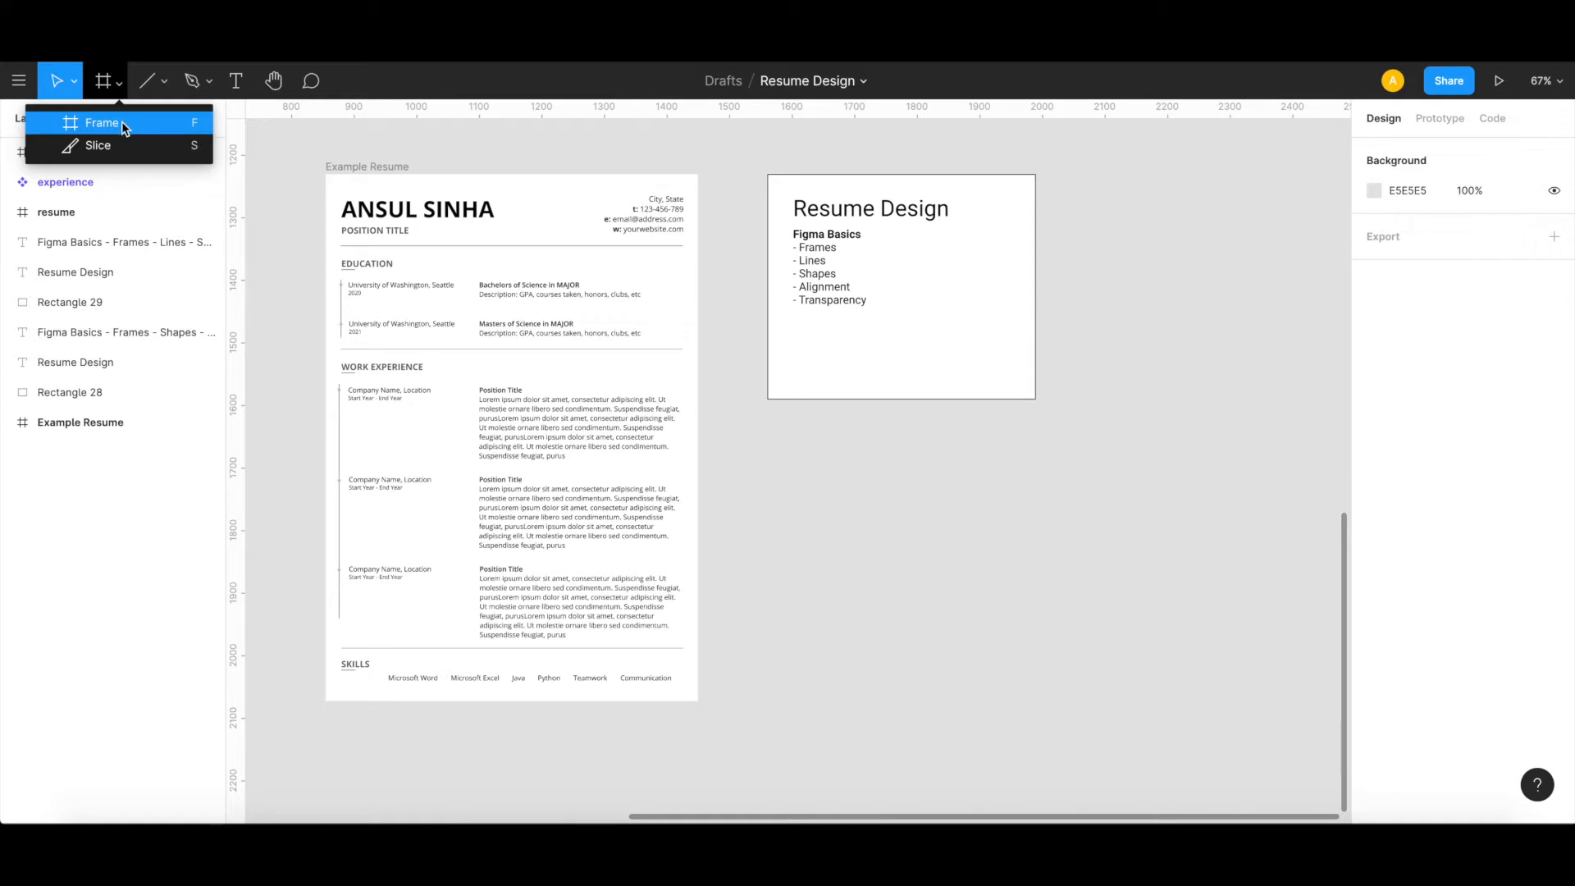
left_click(121, 121)
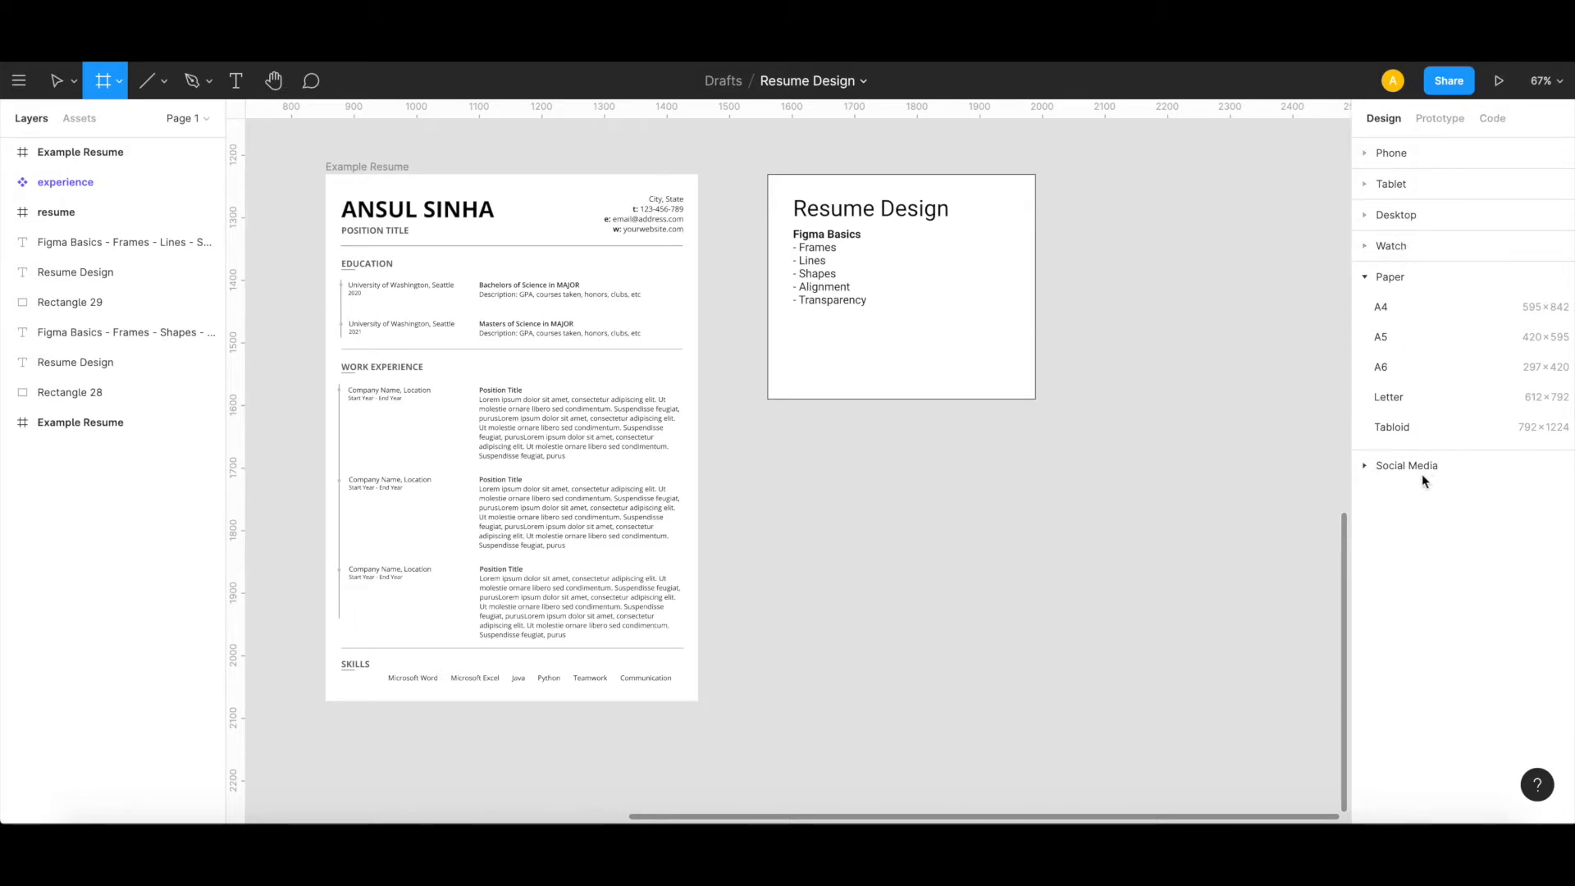
left_click(1381, 308)
left_click_drag(1195, 380, 1194, 355)
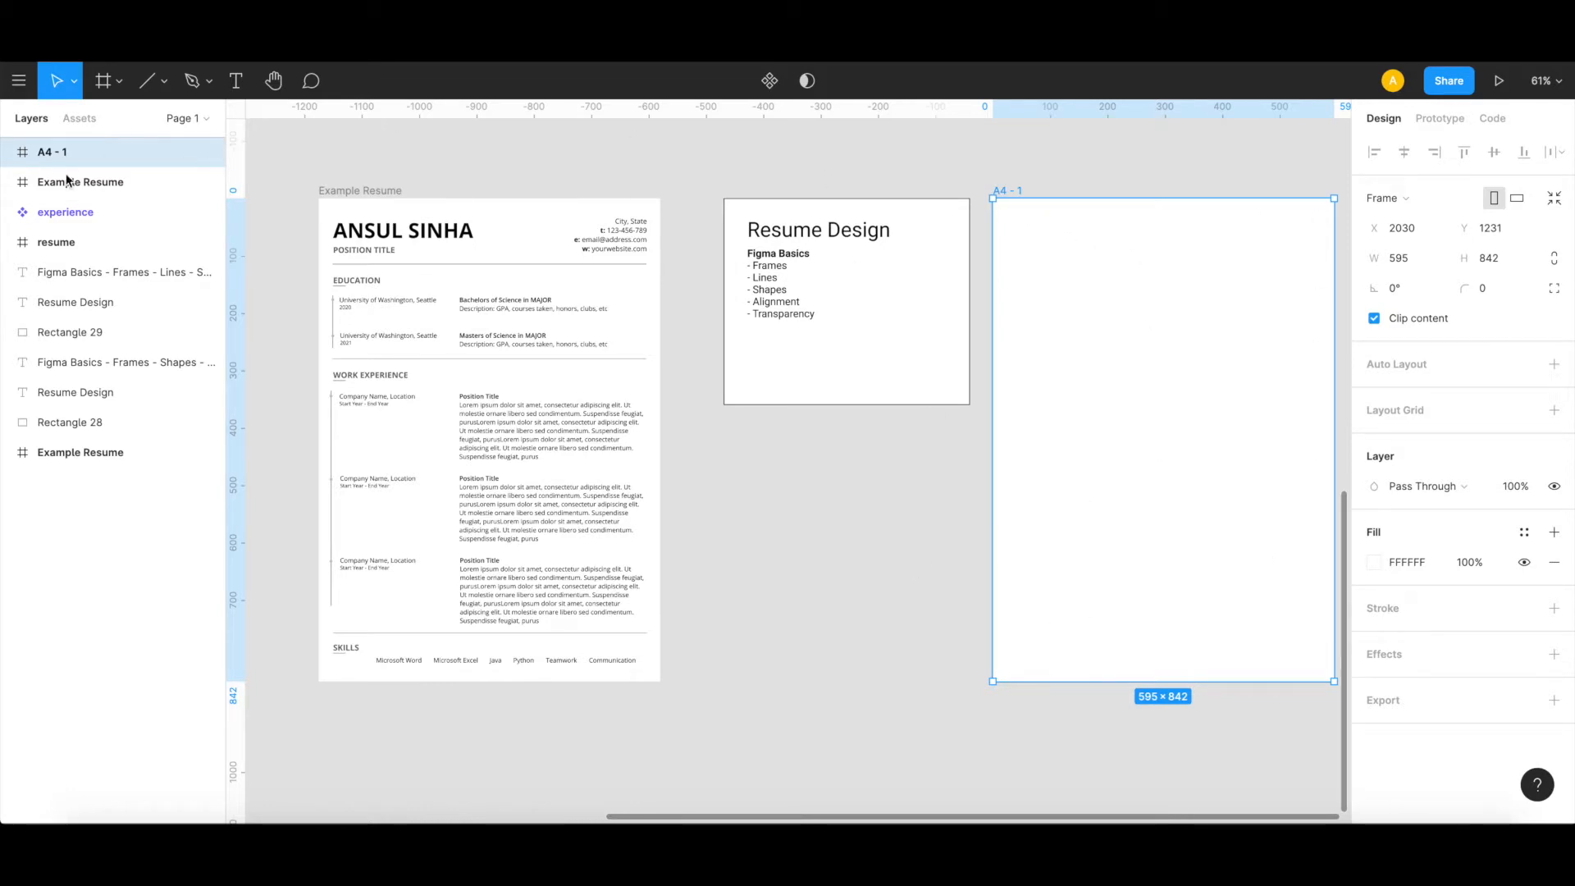
Step: Rename the new A4 frame as "minimalistic resume"
double_click(54, 152)
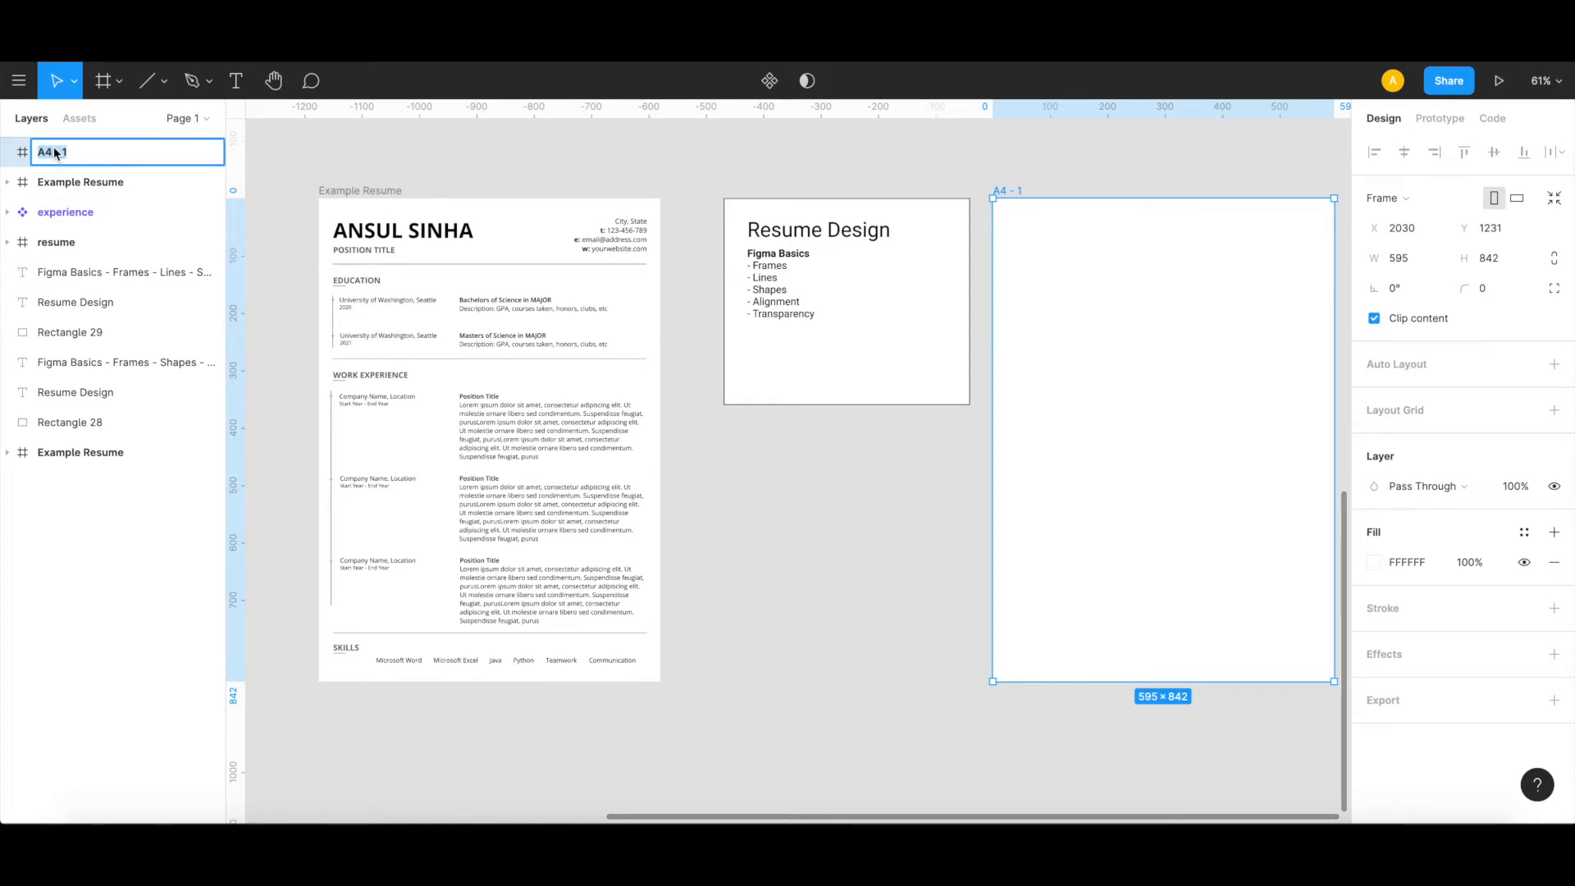
type("minimalistic resume")
left_click(793, 527)
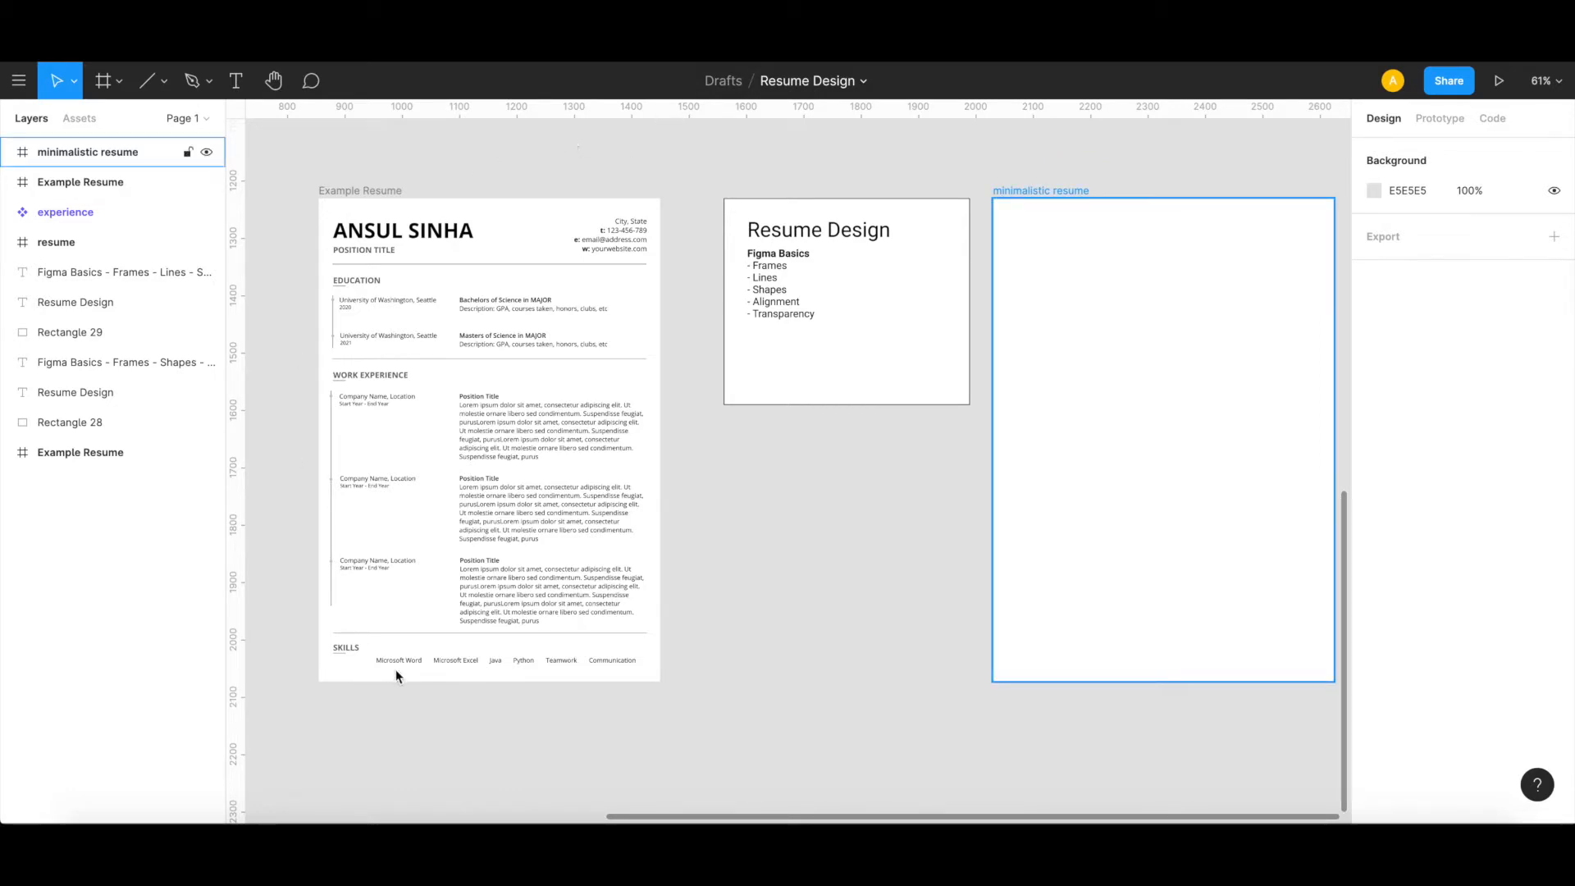
Step: Draw a nearly horizontal line about 547 long across the upper part of the minimalistic resume frame and nudge it to X 24
scroll(594, 588, "left", 3)
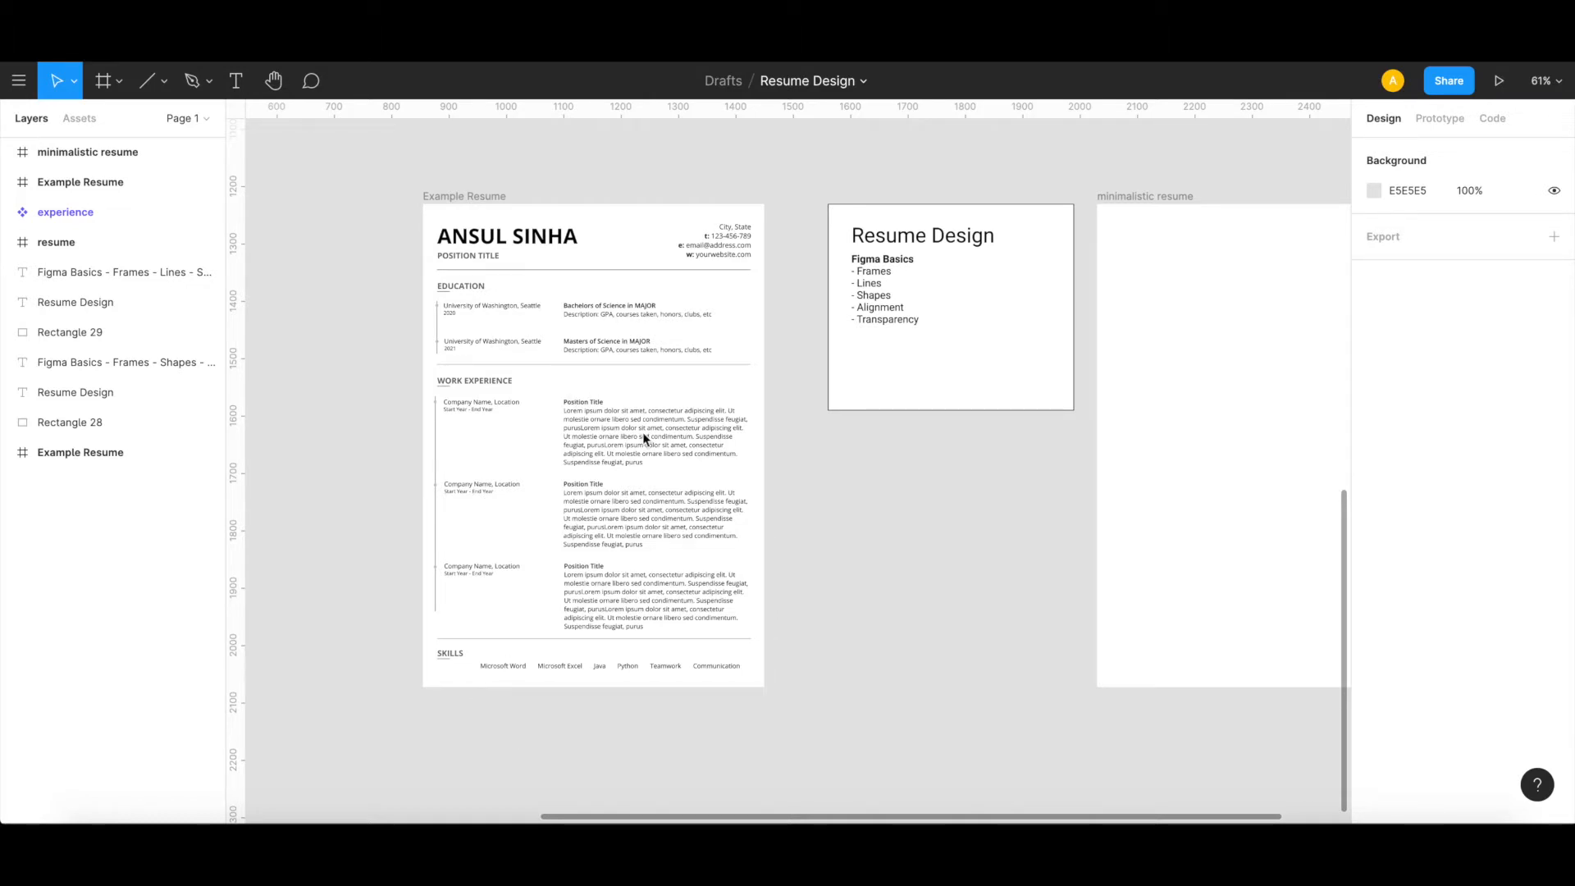
scroll(848, 539, "right", 1)
scroll(848, 541, "right", 3)
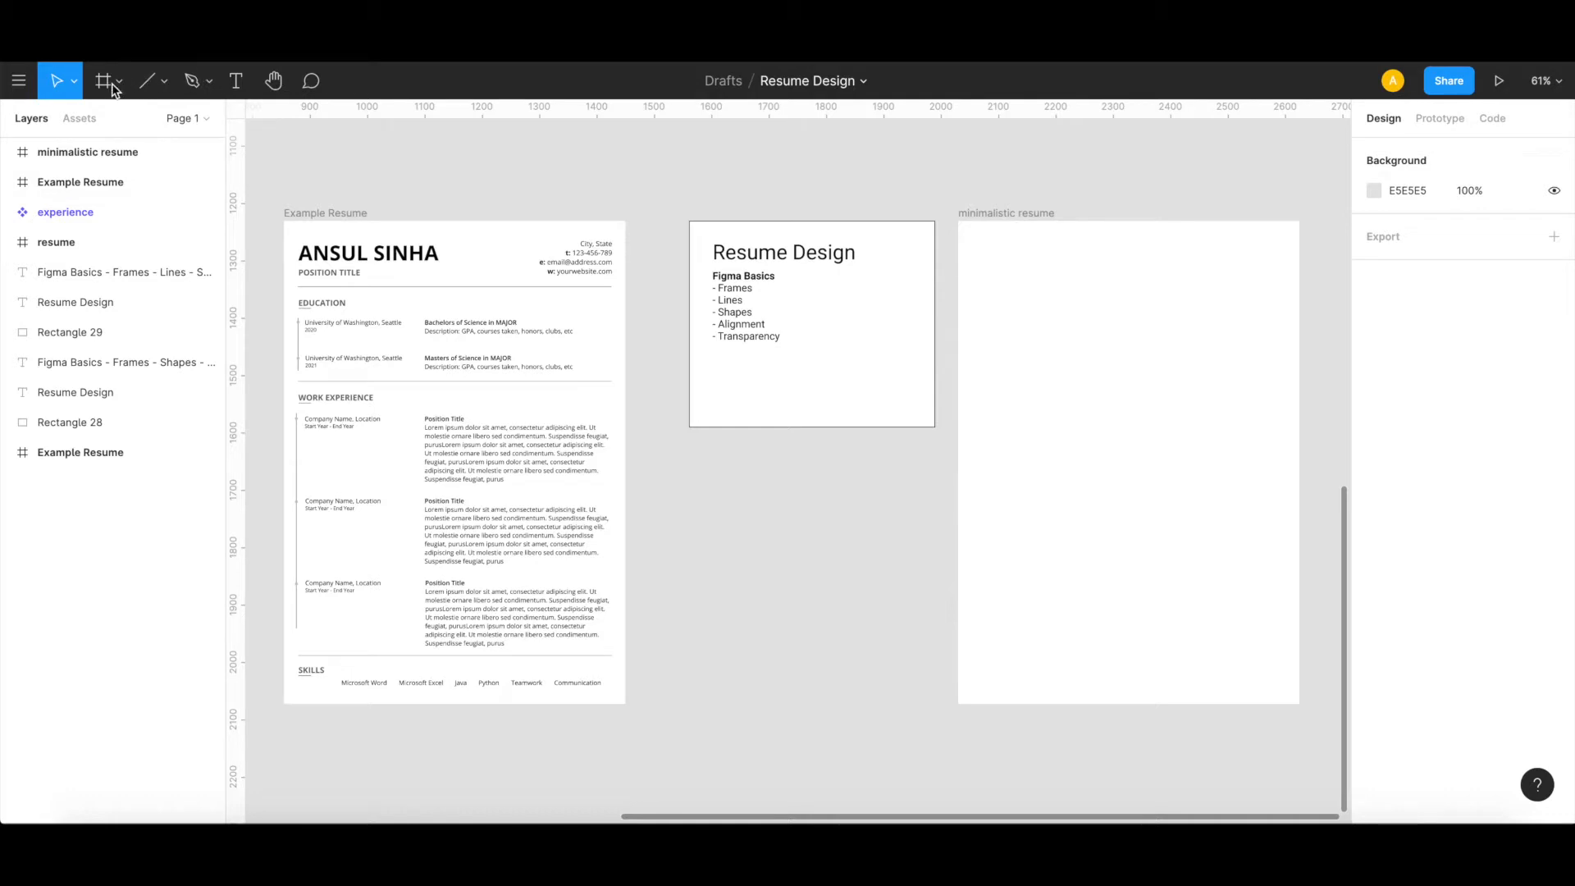
left_click(166, 85)
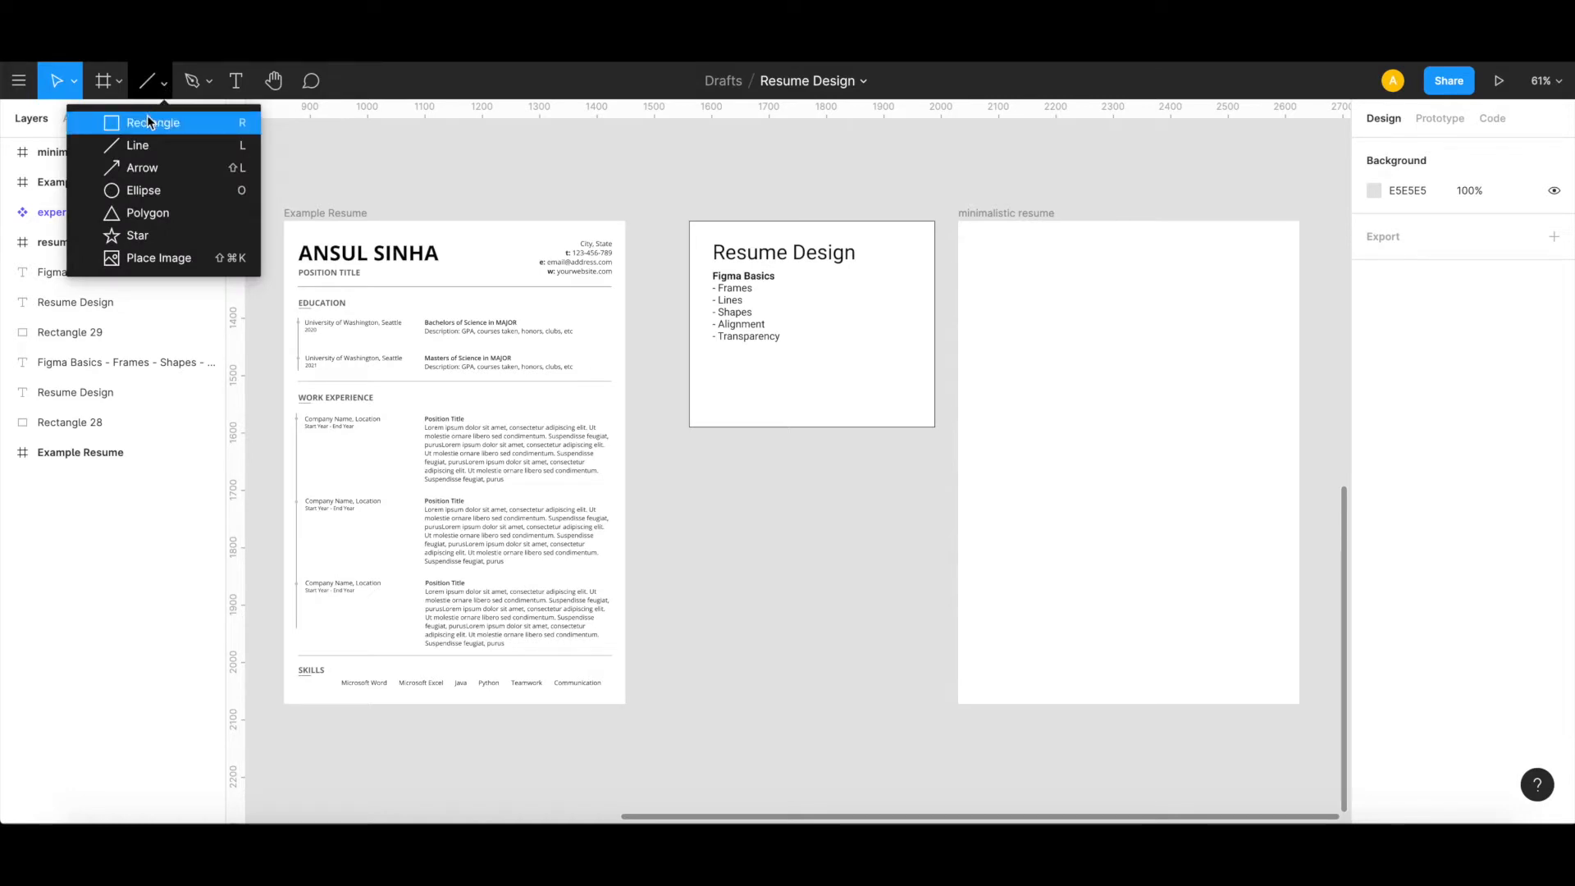
left_click(151, 147)
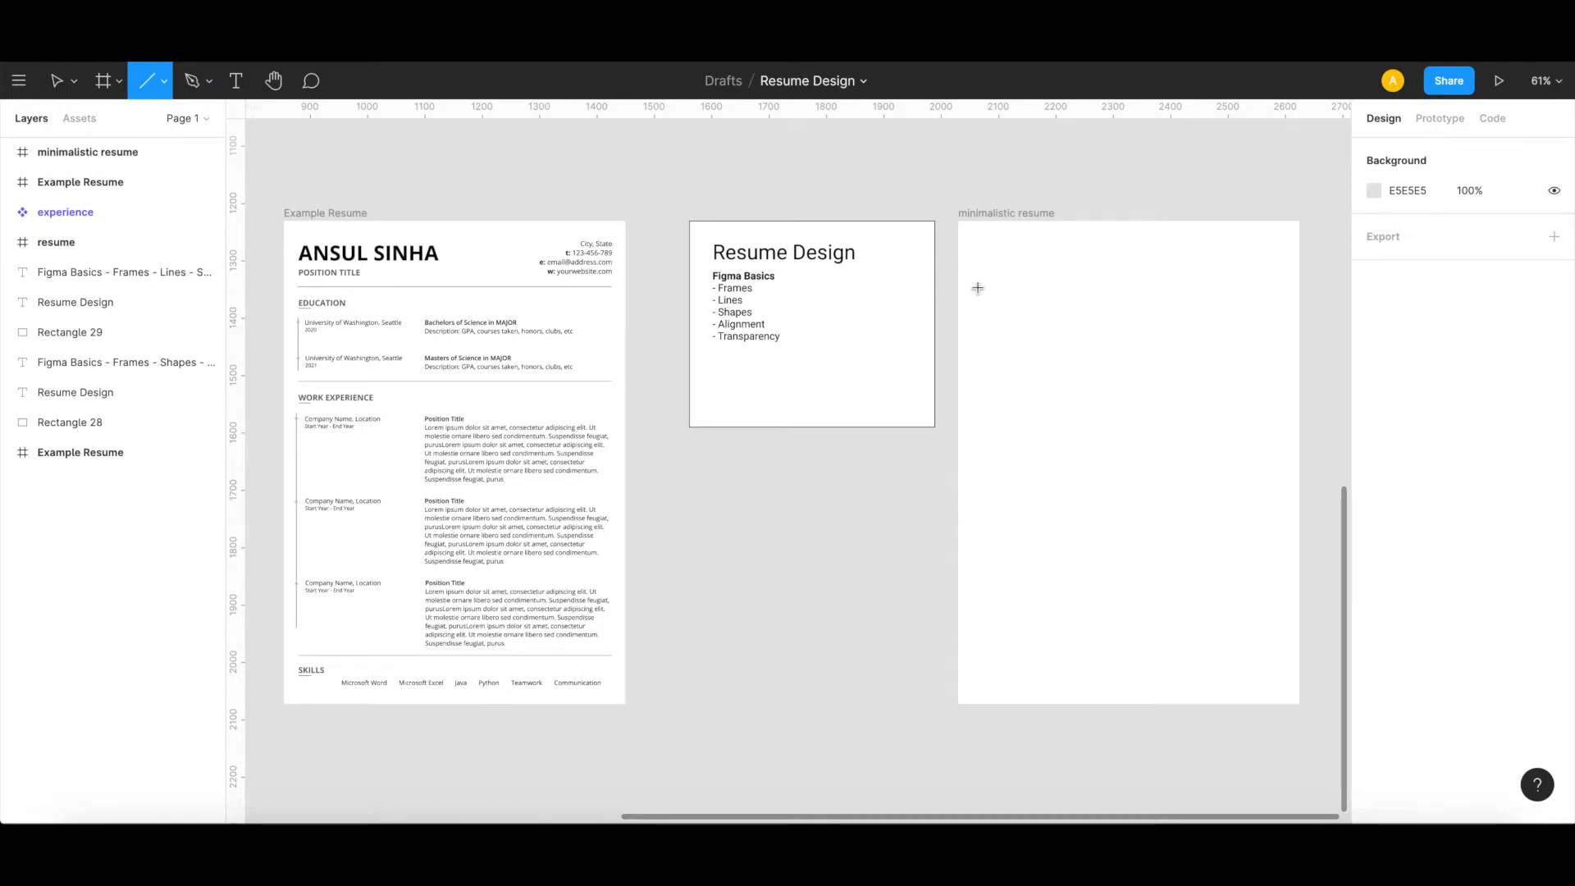
left_click_drag(975, 285, 1288, 290)
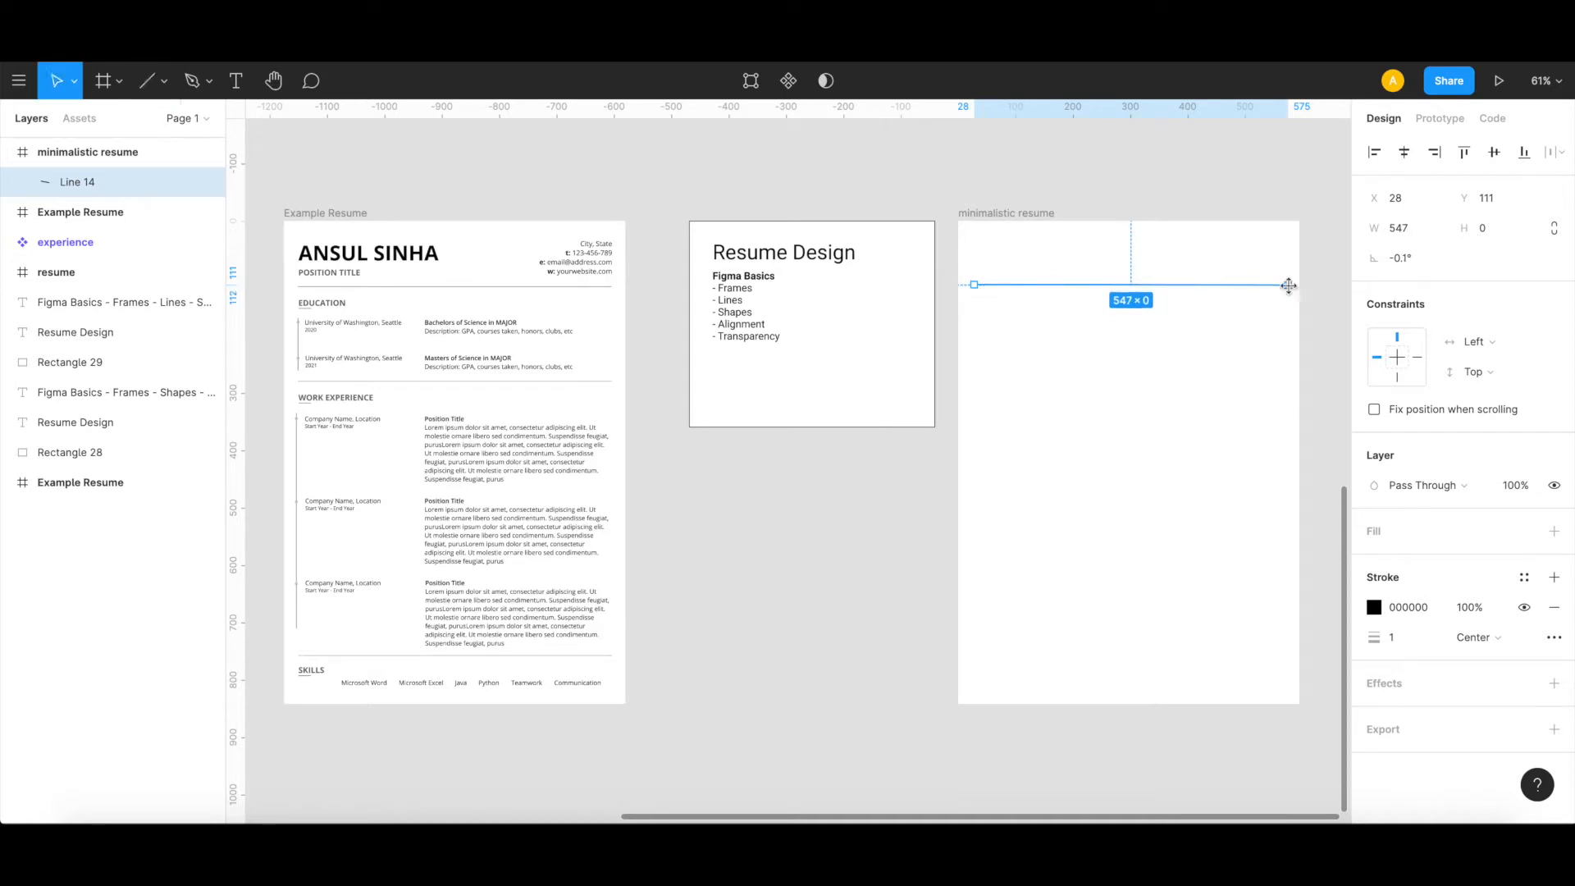
key("Left")
key("Left")
key("Left")
key("Left")
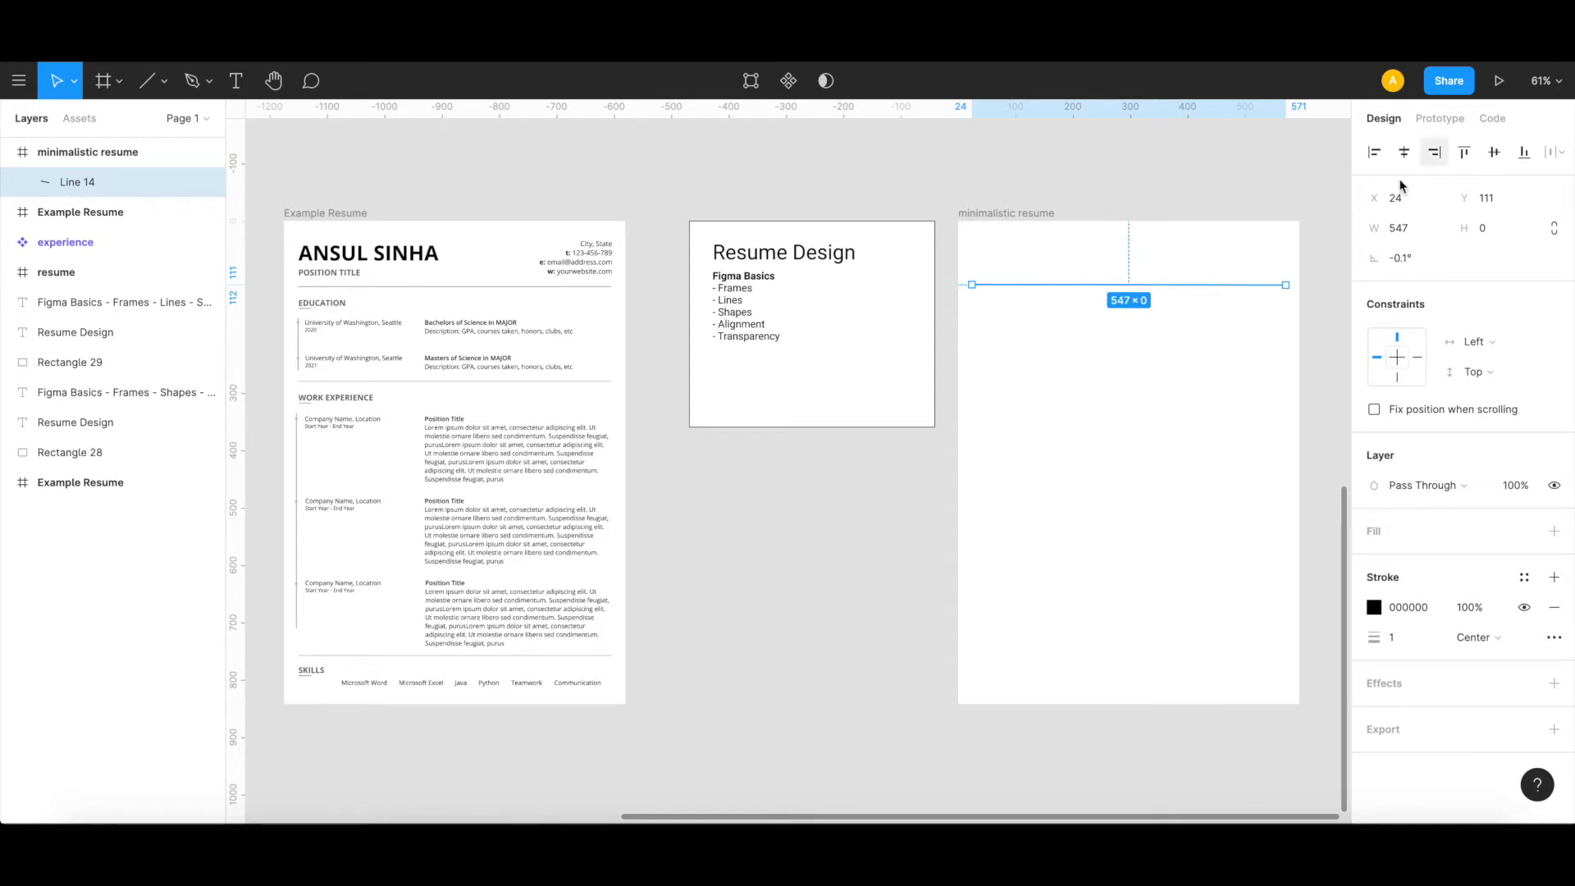
Step: Set the line's rotation to 0° and move it up to Y 108, centred across the frame
left_click(1418, 267)
type("0")
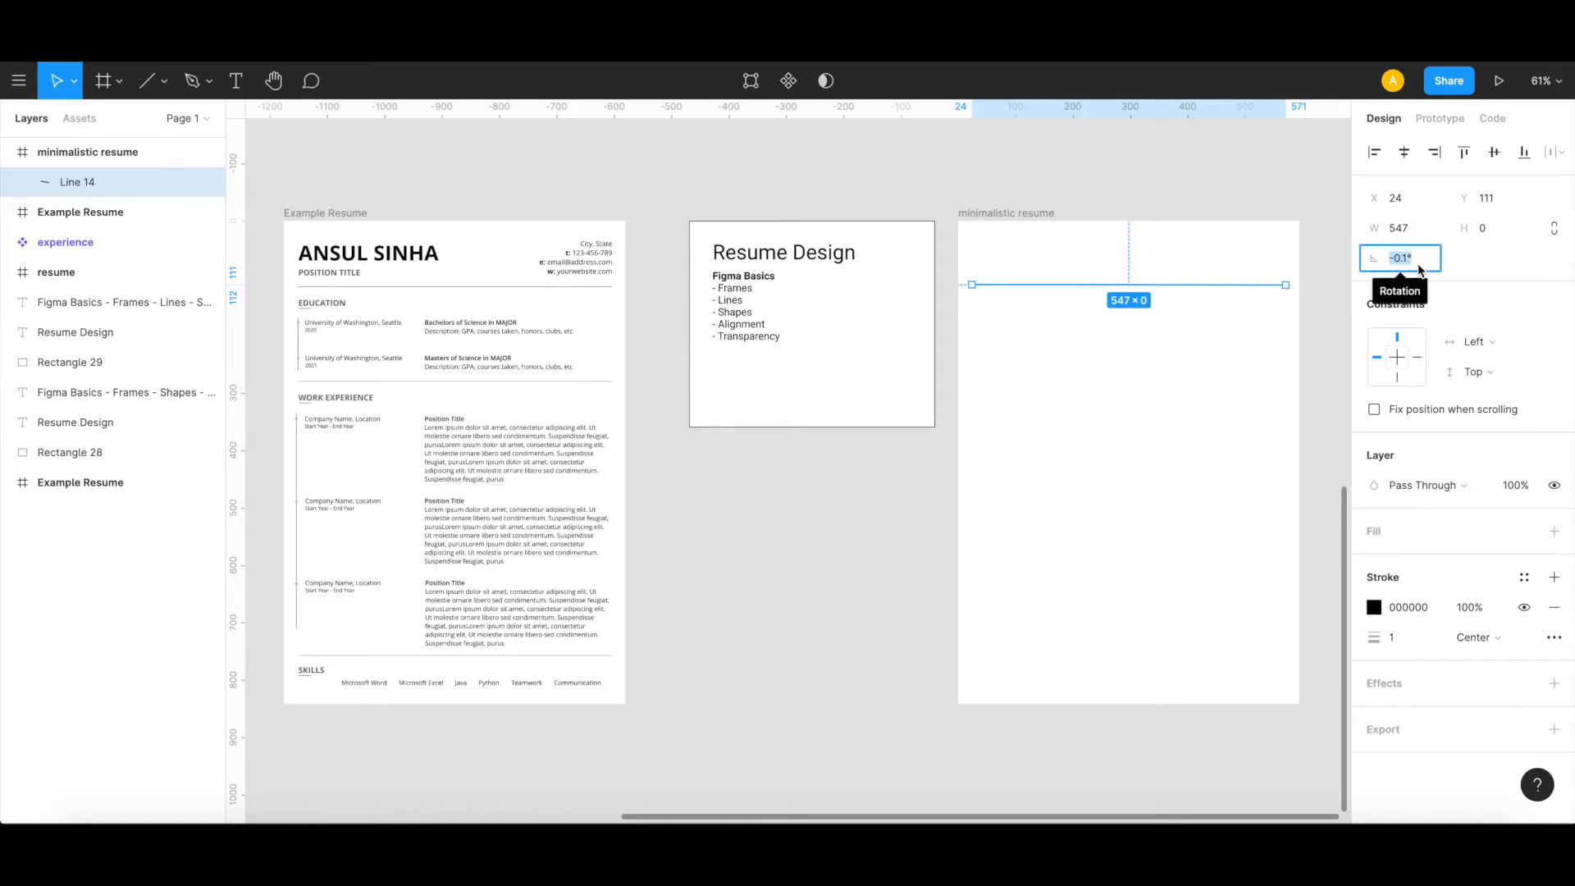
key("Return")
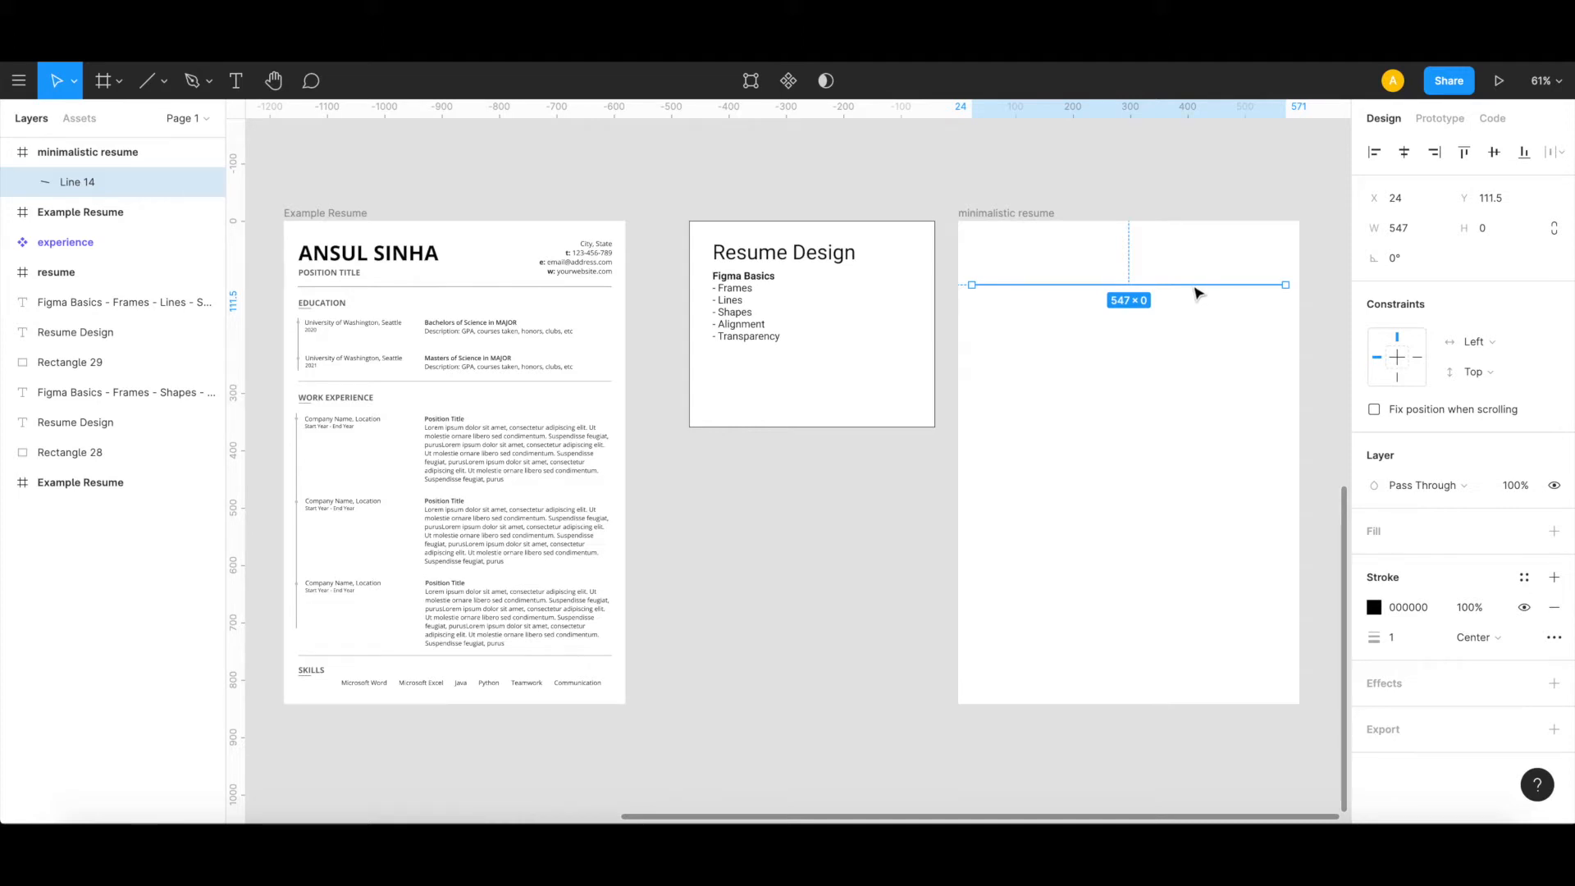
left_click_drag(1199, 293, 1200, 289)
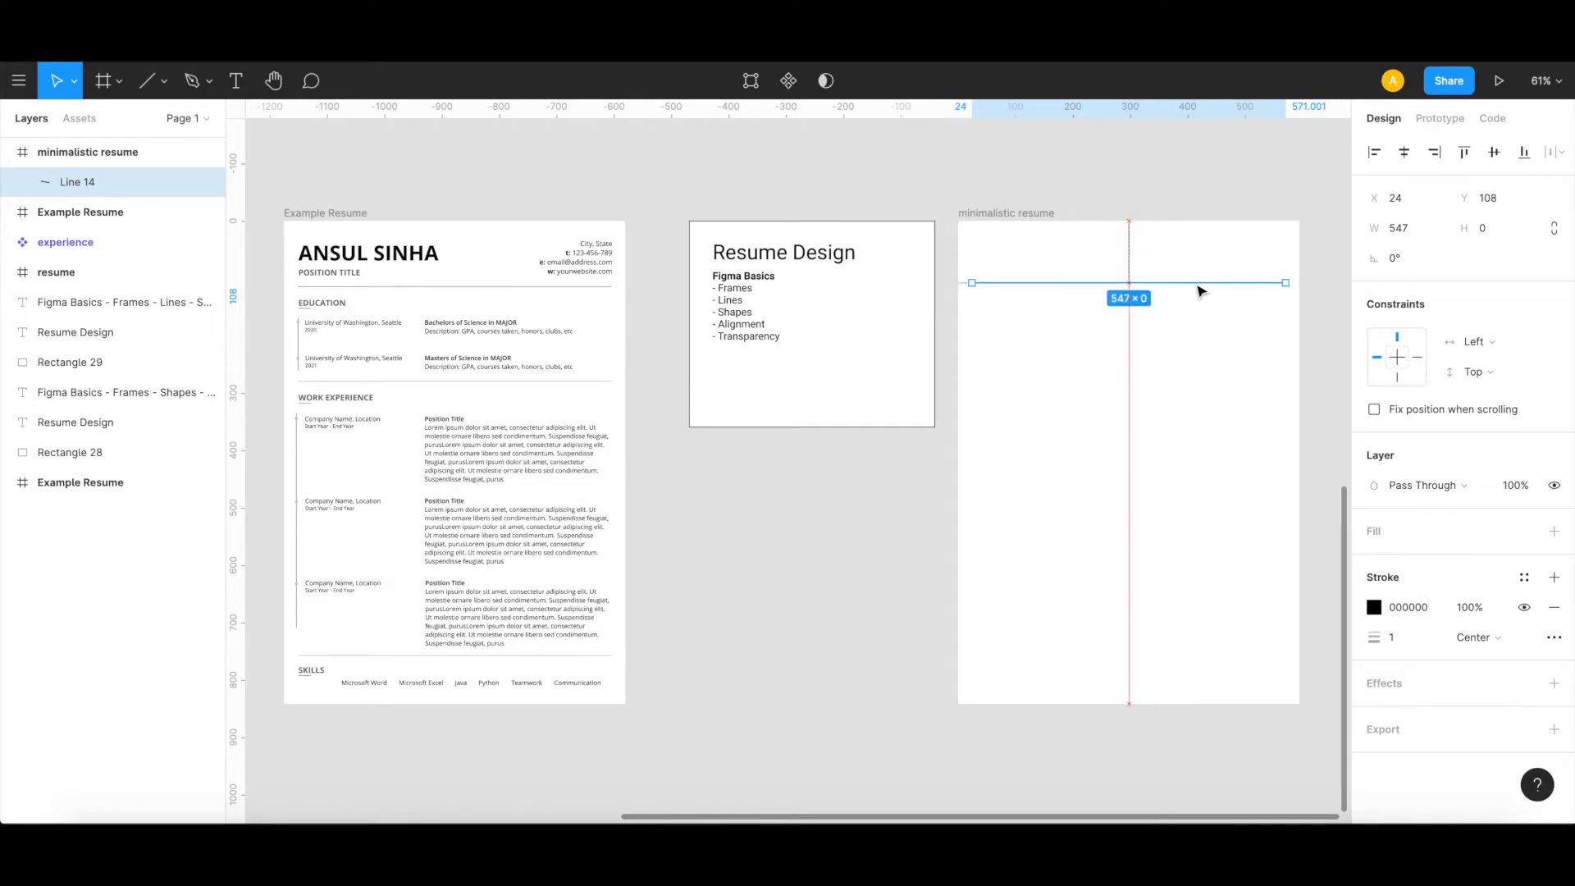
left_click(1205, 390)
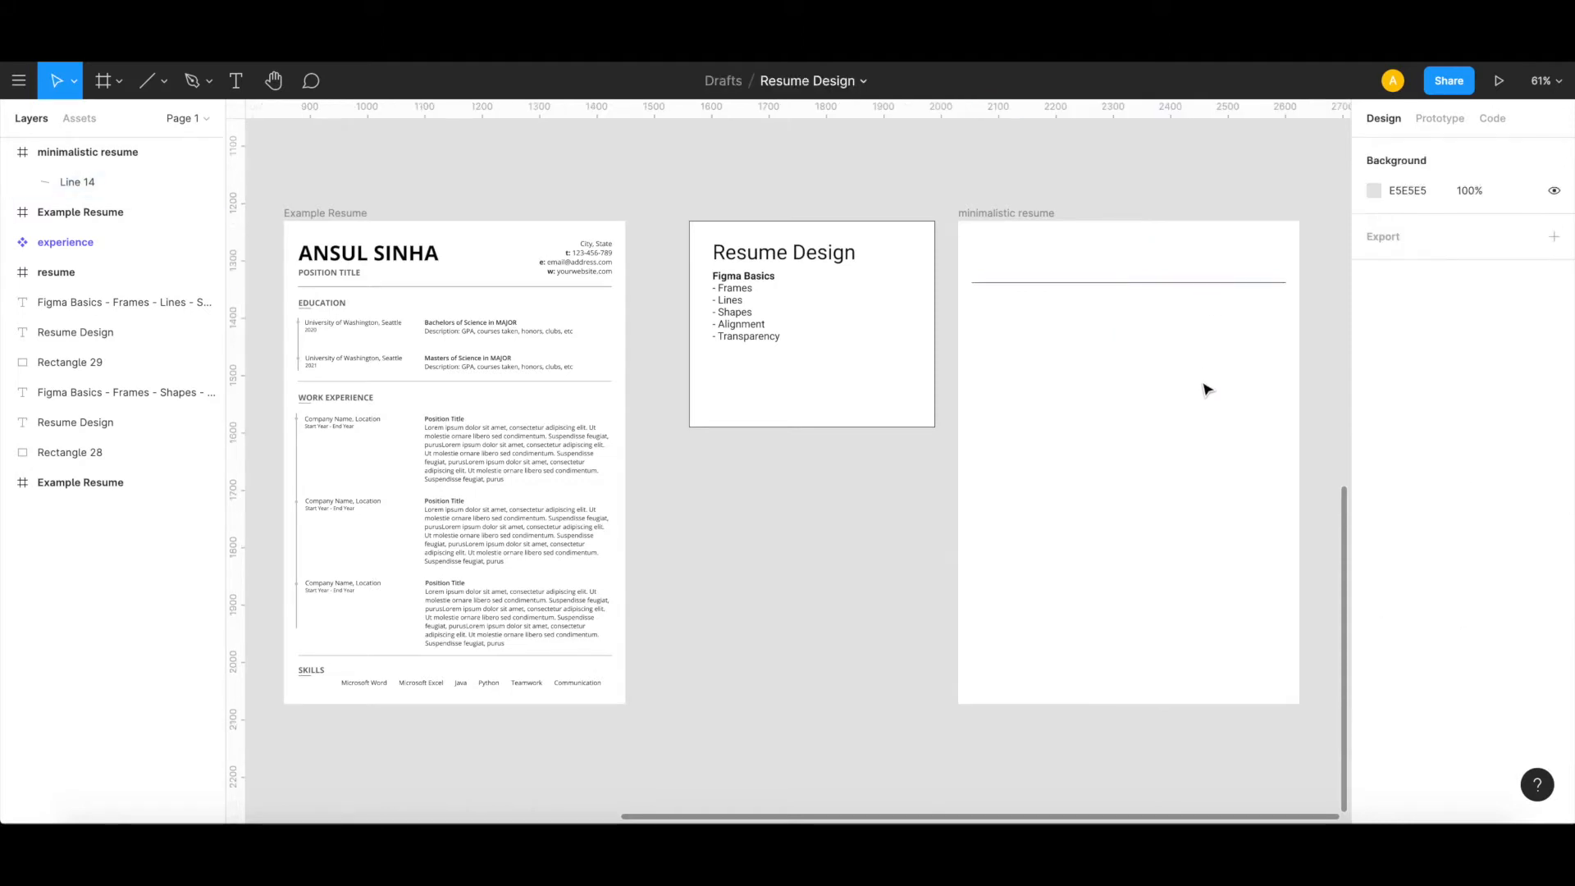
Step: Set the layer opacity of the header line in the minimalistic resume frame to 50%
left_click(1173, 286)
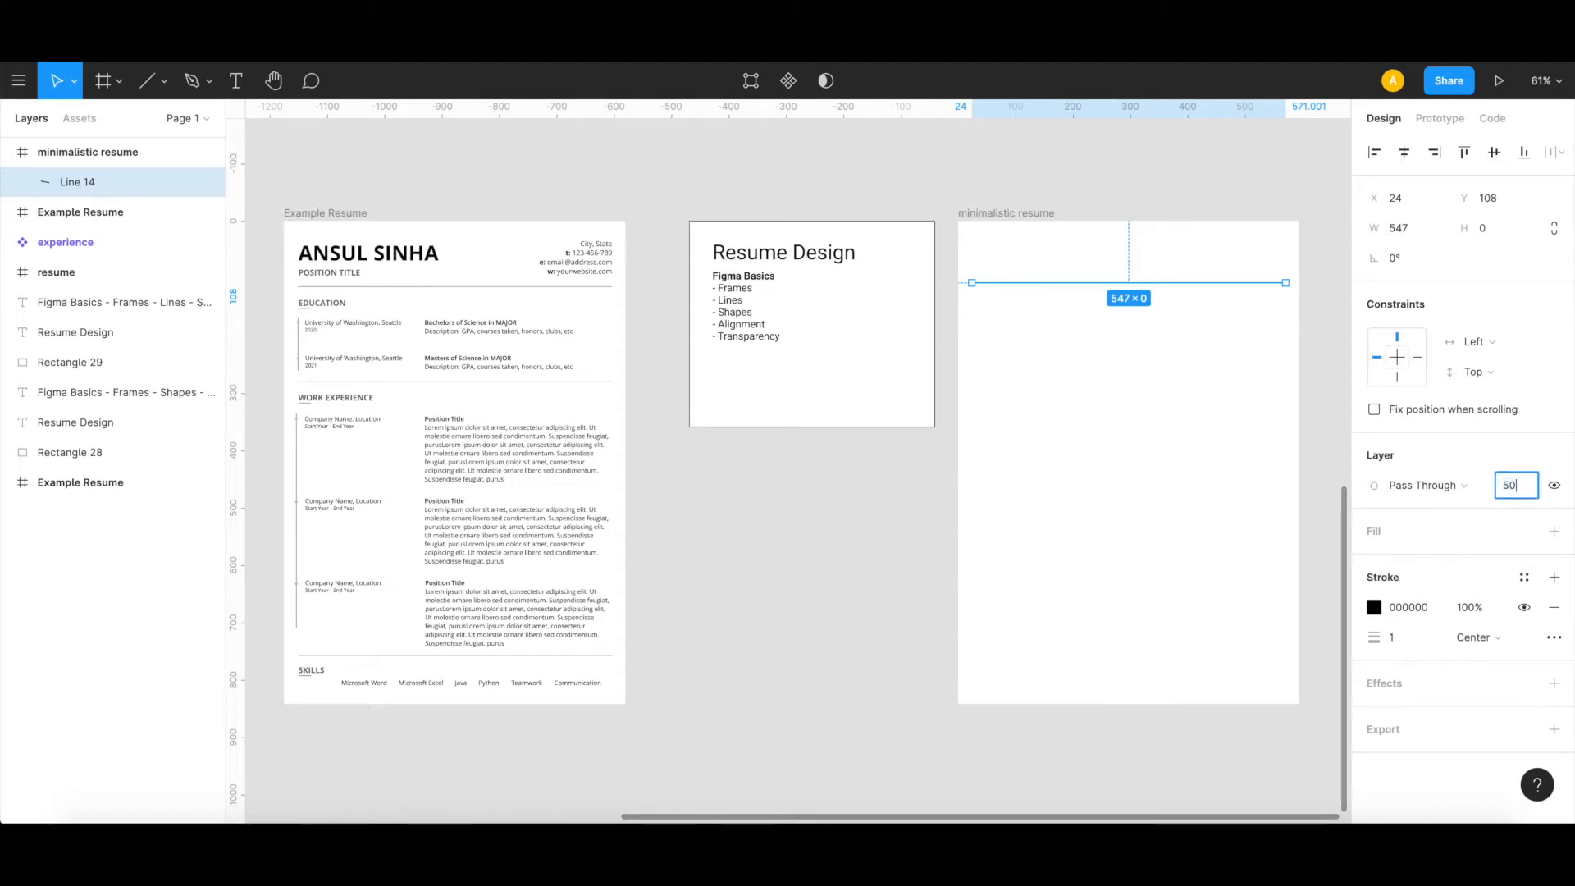
left_click(1073, 465)
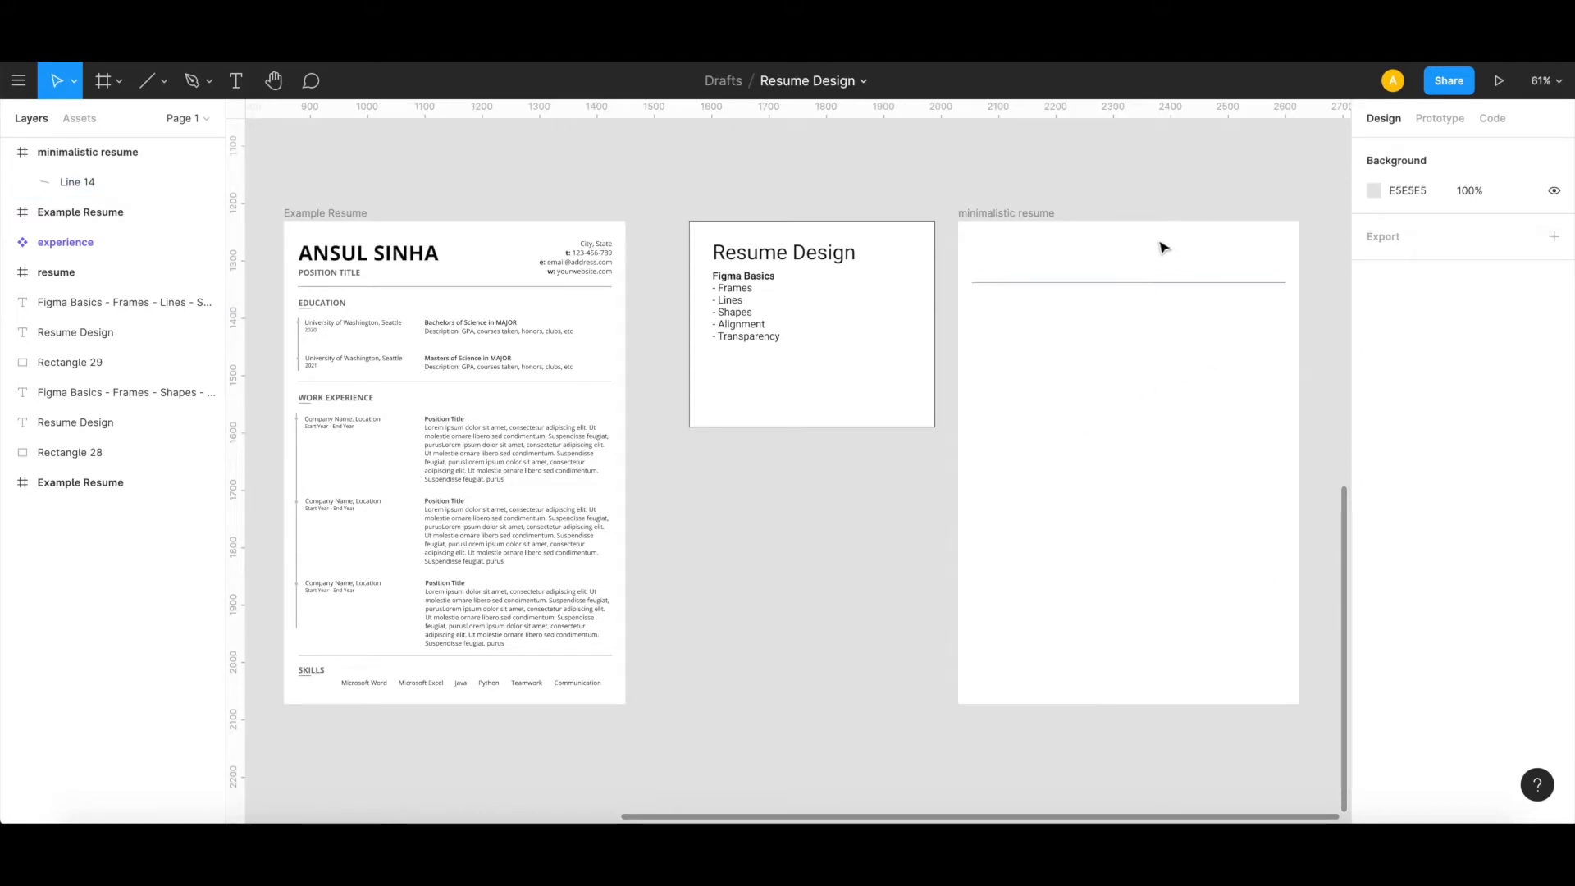
scroll(1091, 291, "up", 5)
scroll(1093, 292, "up", 2)
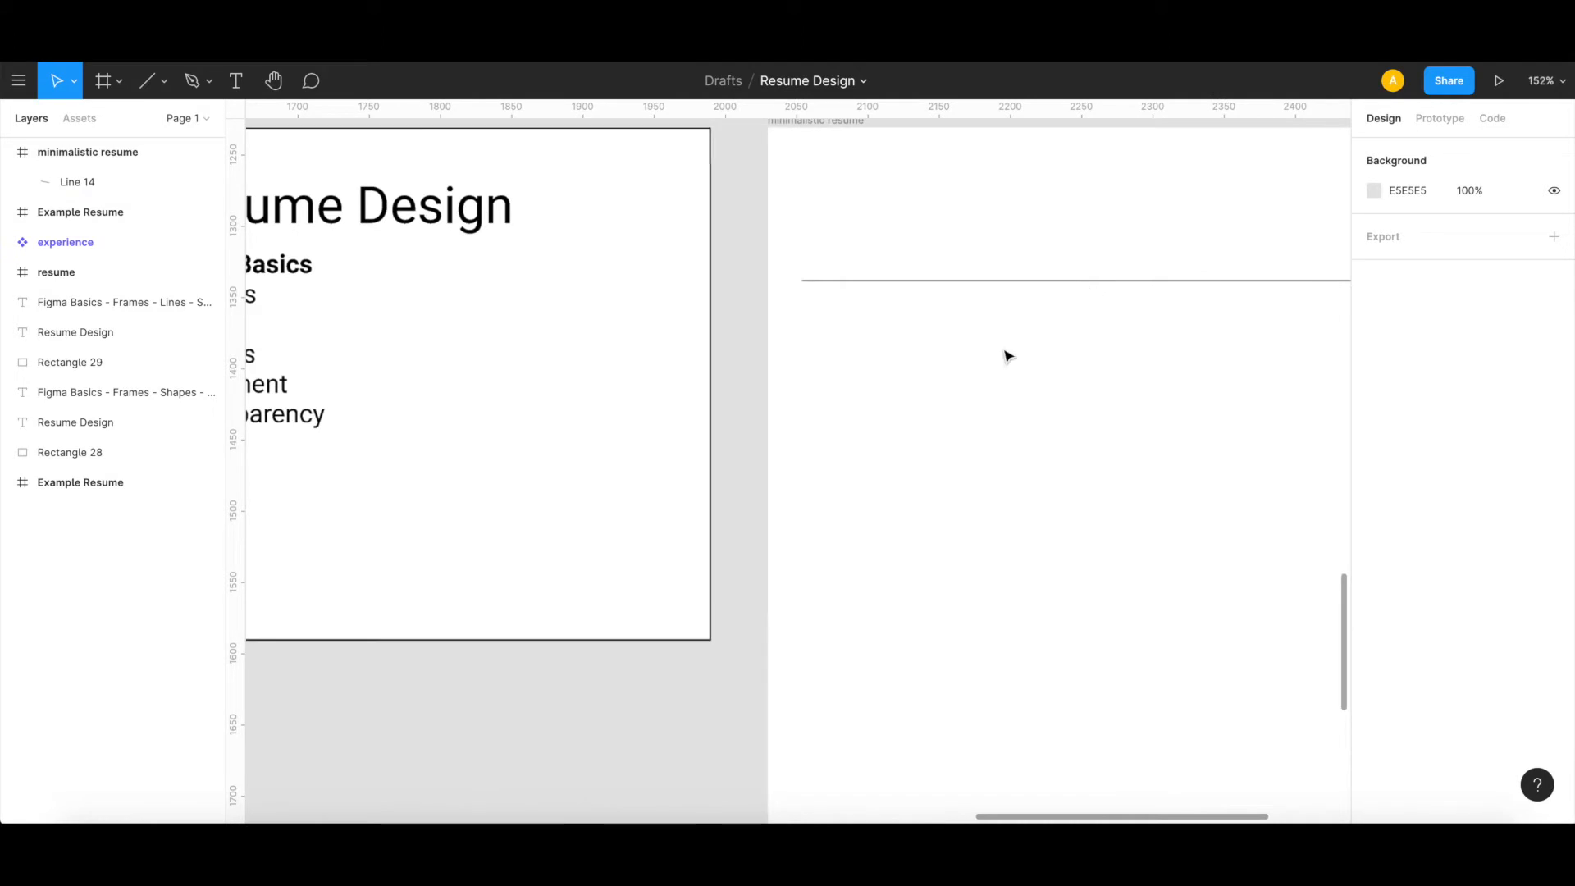
scroll(1007, 358, "down", 4)
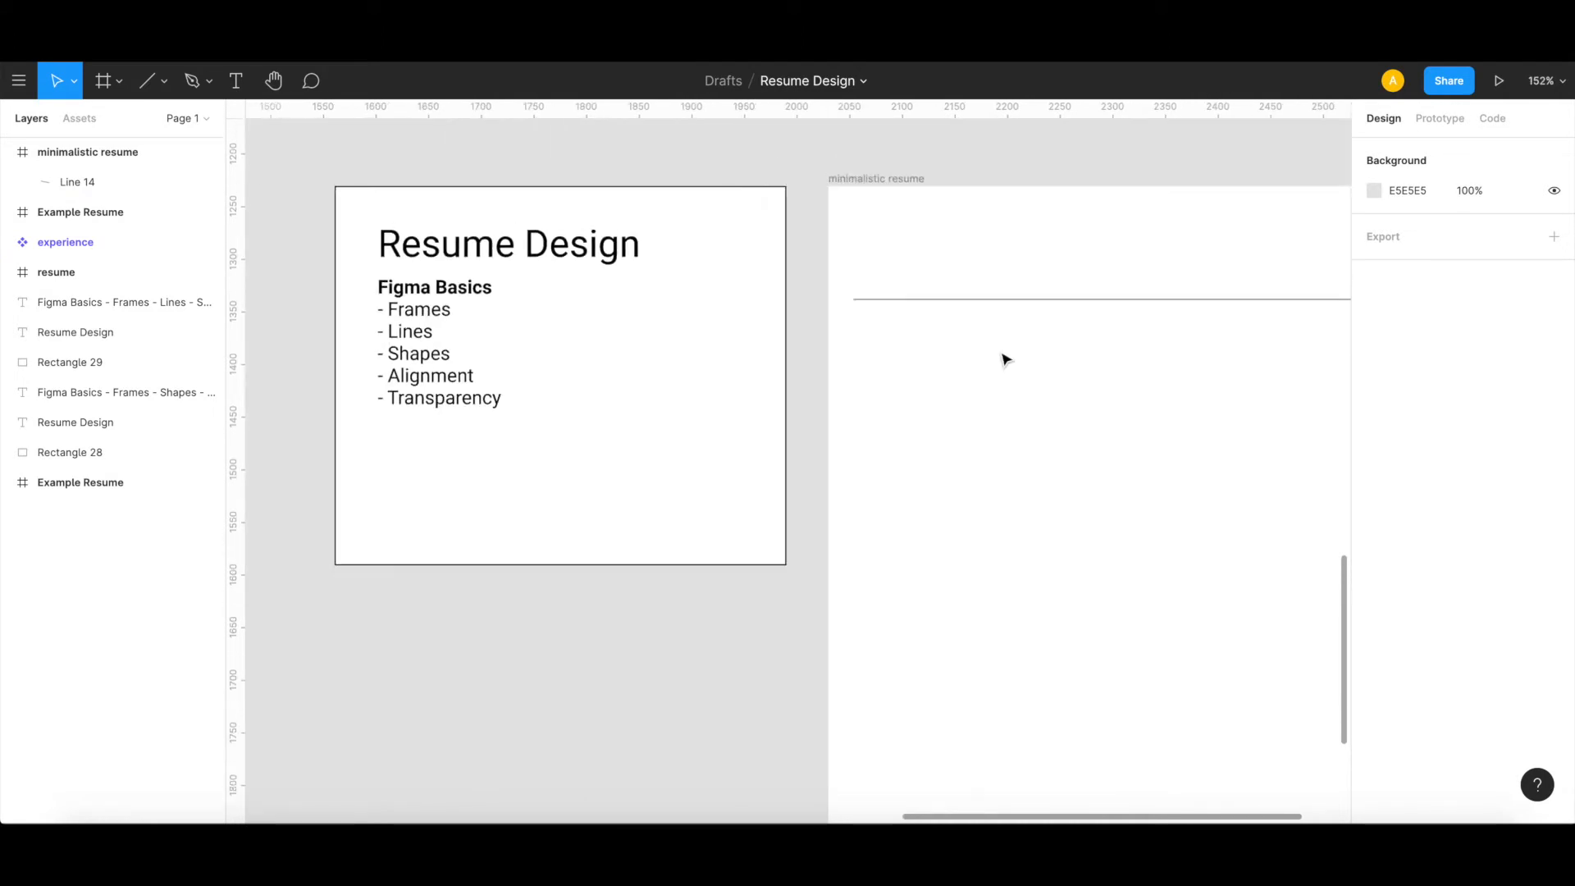
scroll(1007, 357, "down", 5)
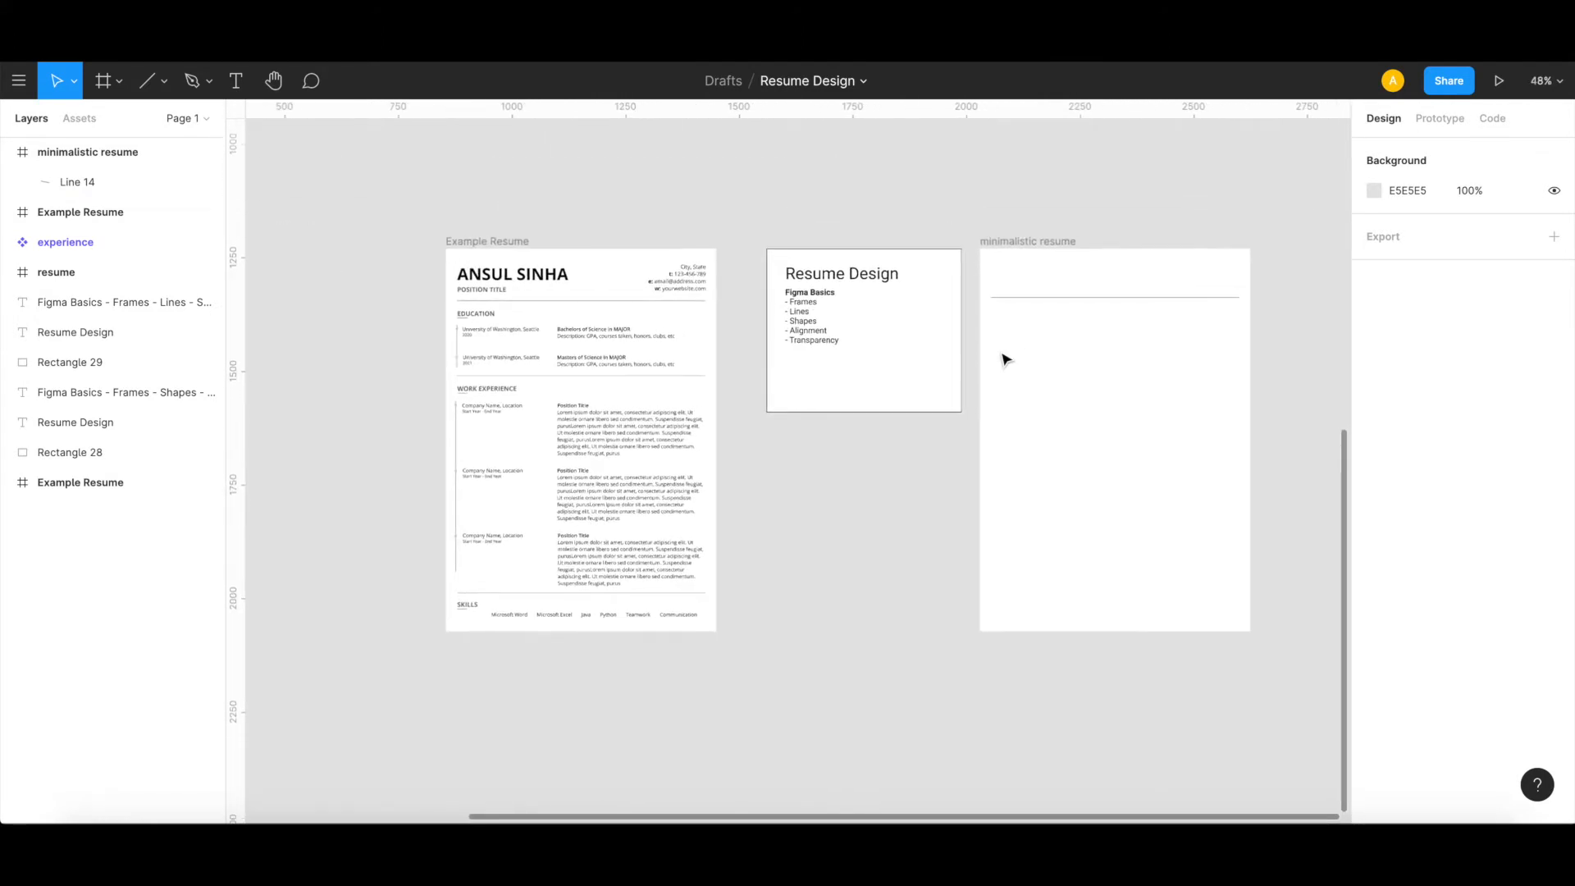
scroll(1003, 355, "right", 1)
scroll(1002, 355, "left", 1)
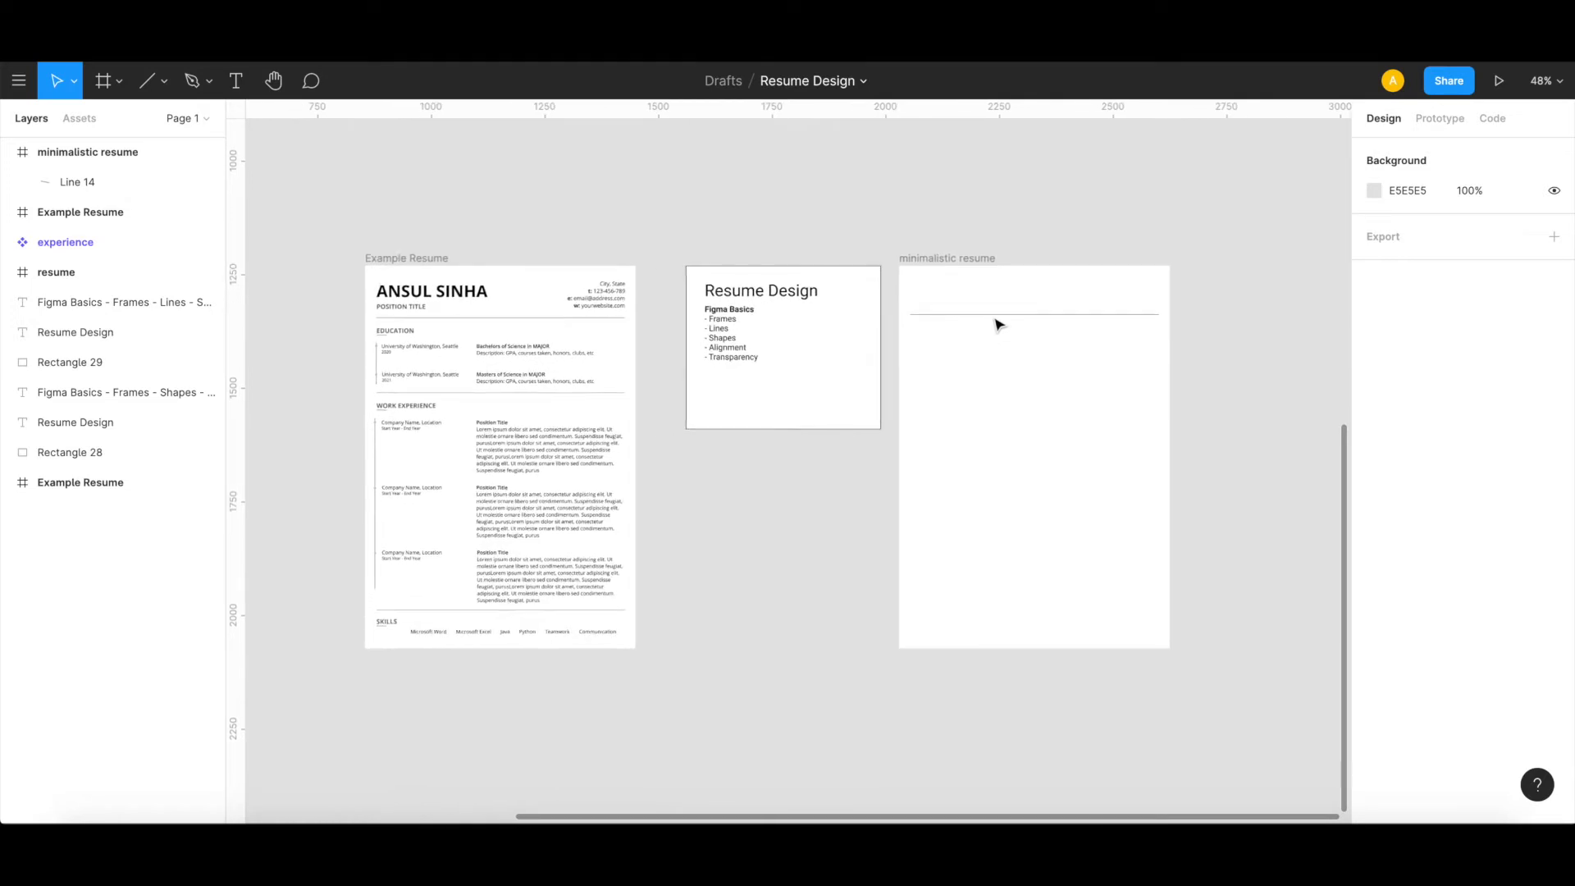
Step: View the stroke colour options for the header line
left_click(997, 316)
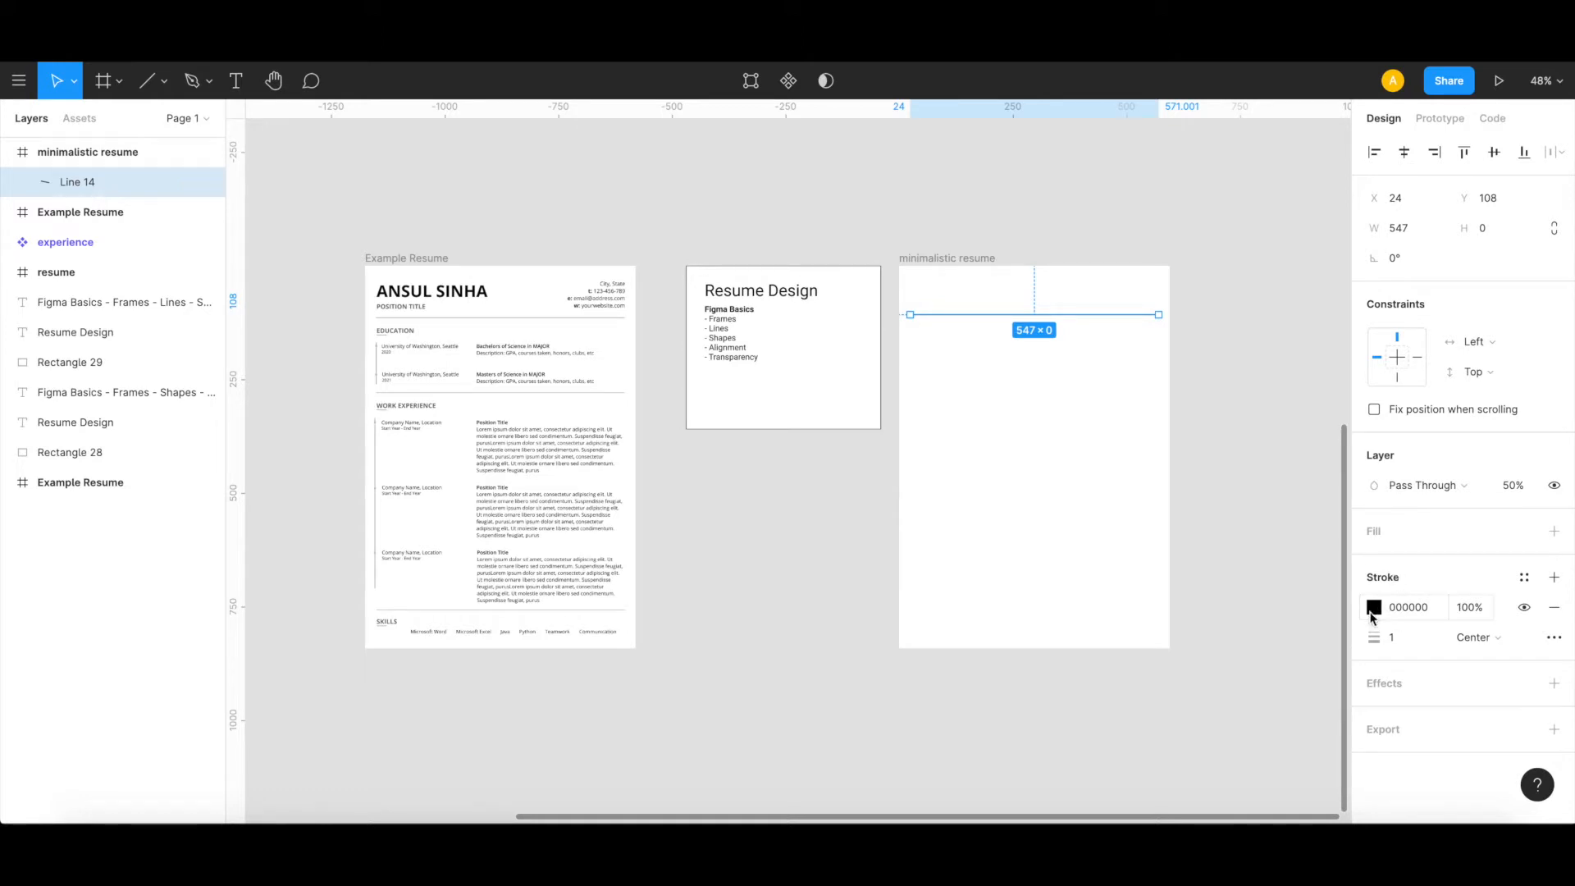
left_click(1372, 613)
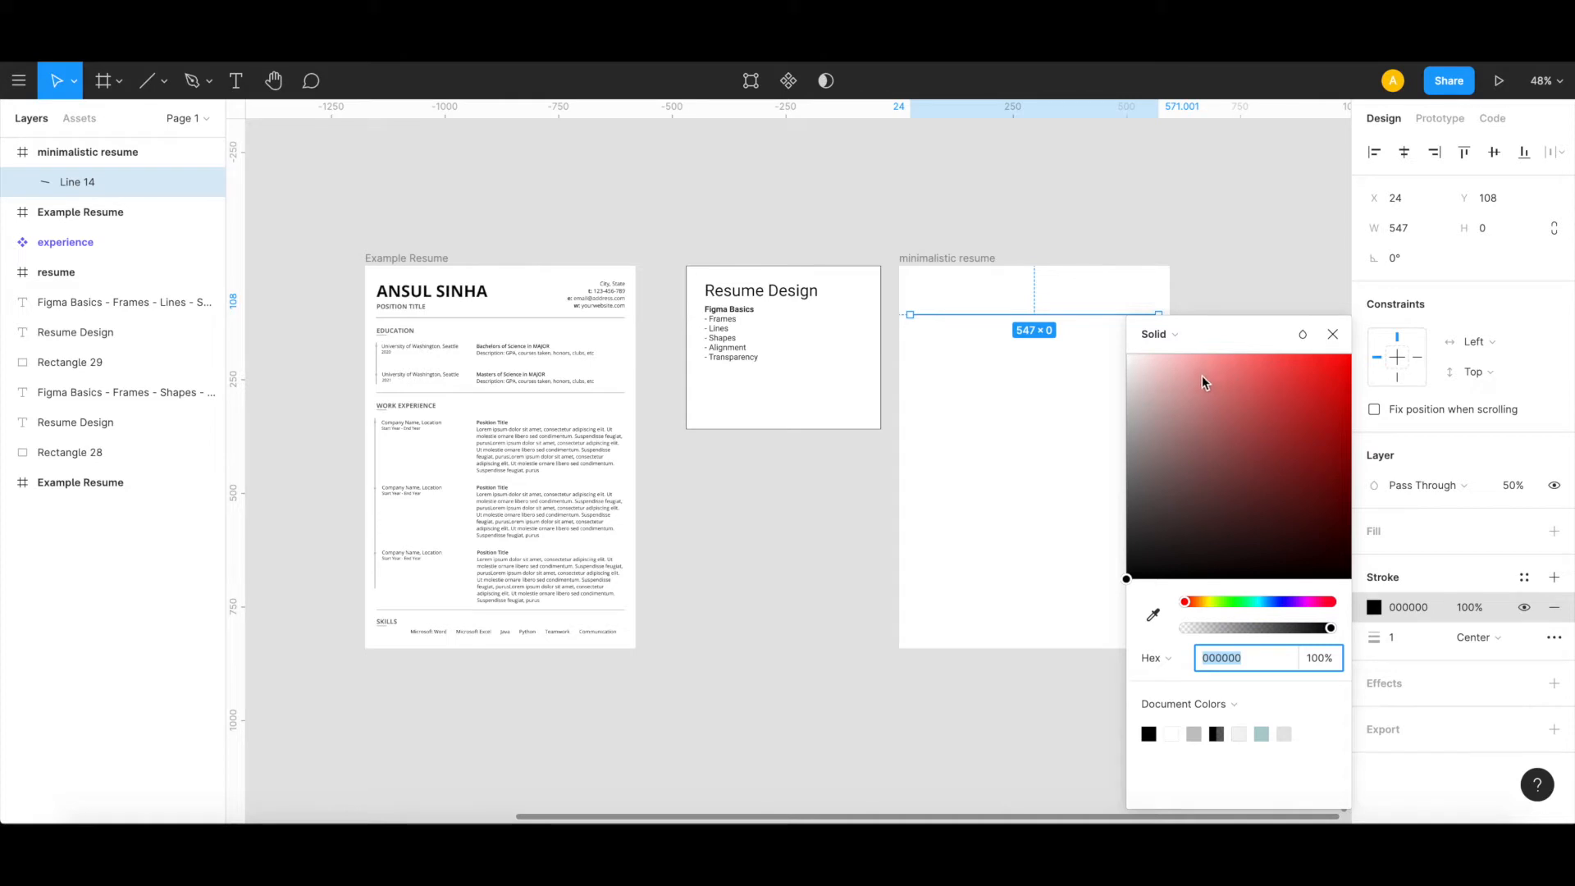
left_click(1332, 335)
left_click(1250, 363)
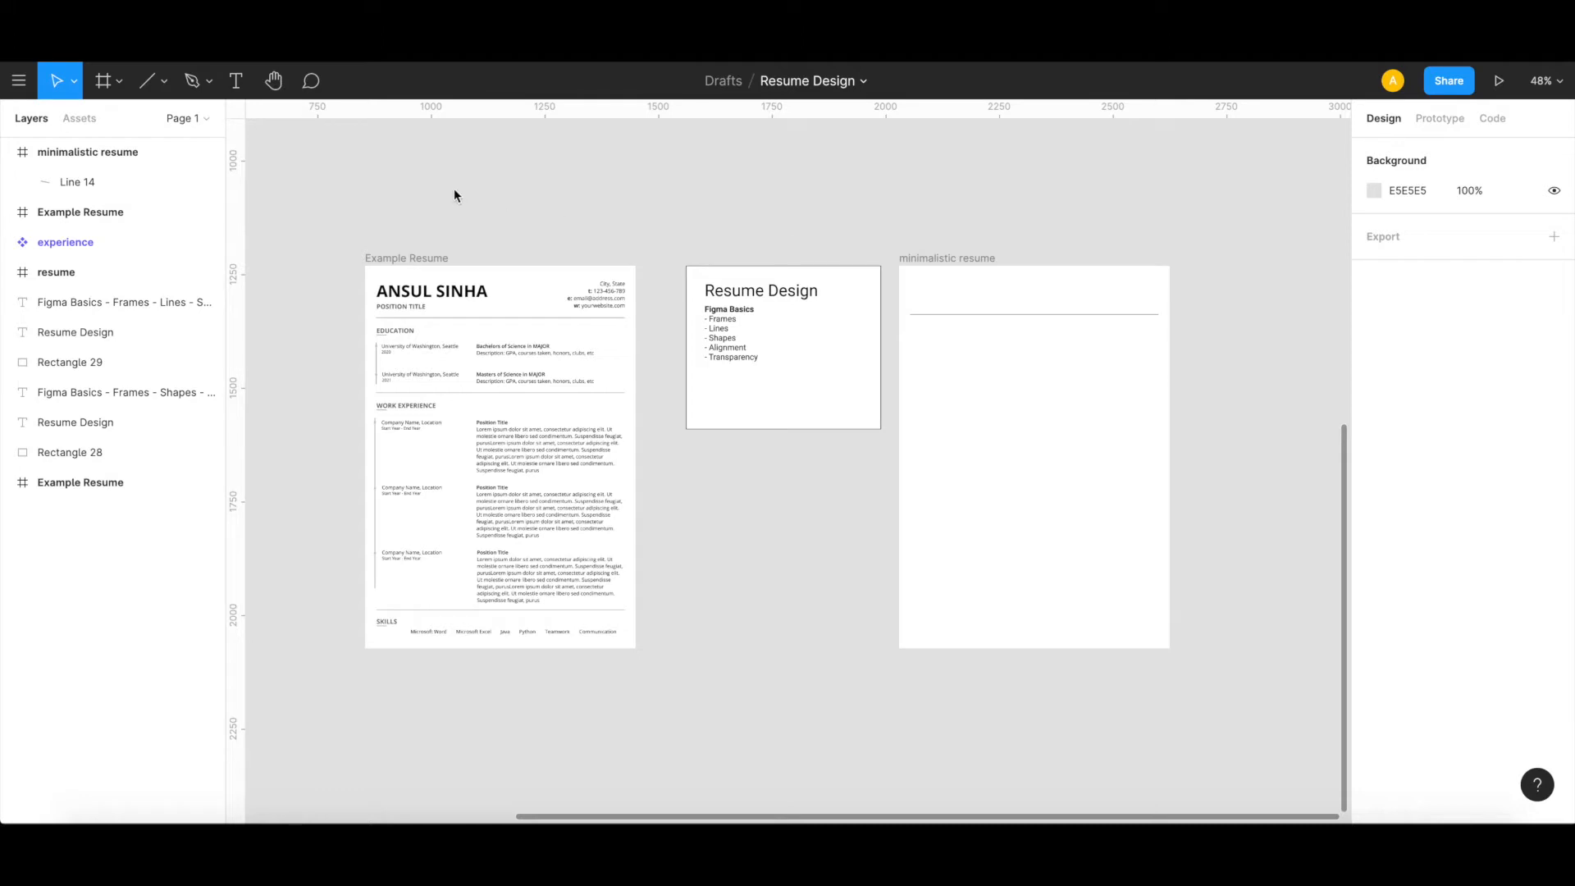
Step: Add a text layer with the person's full name in capitals above the header line, placed at X 24, Y 27
left_click(235, 83)
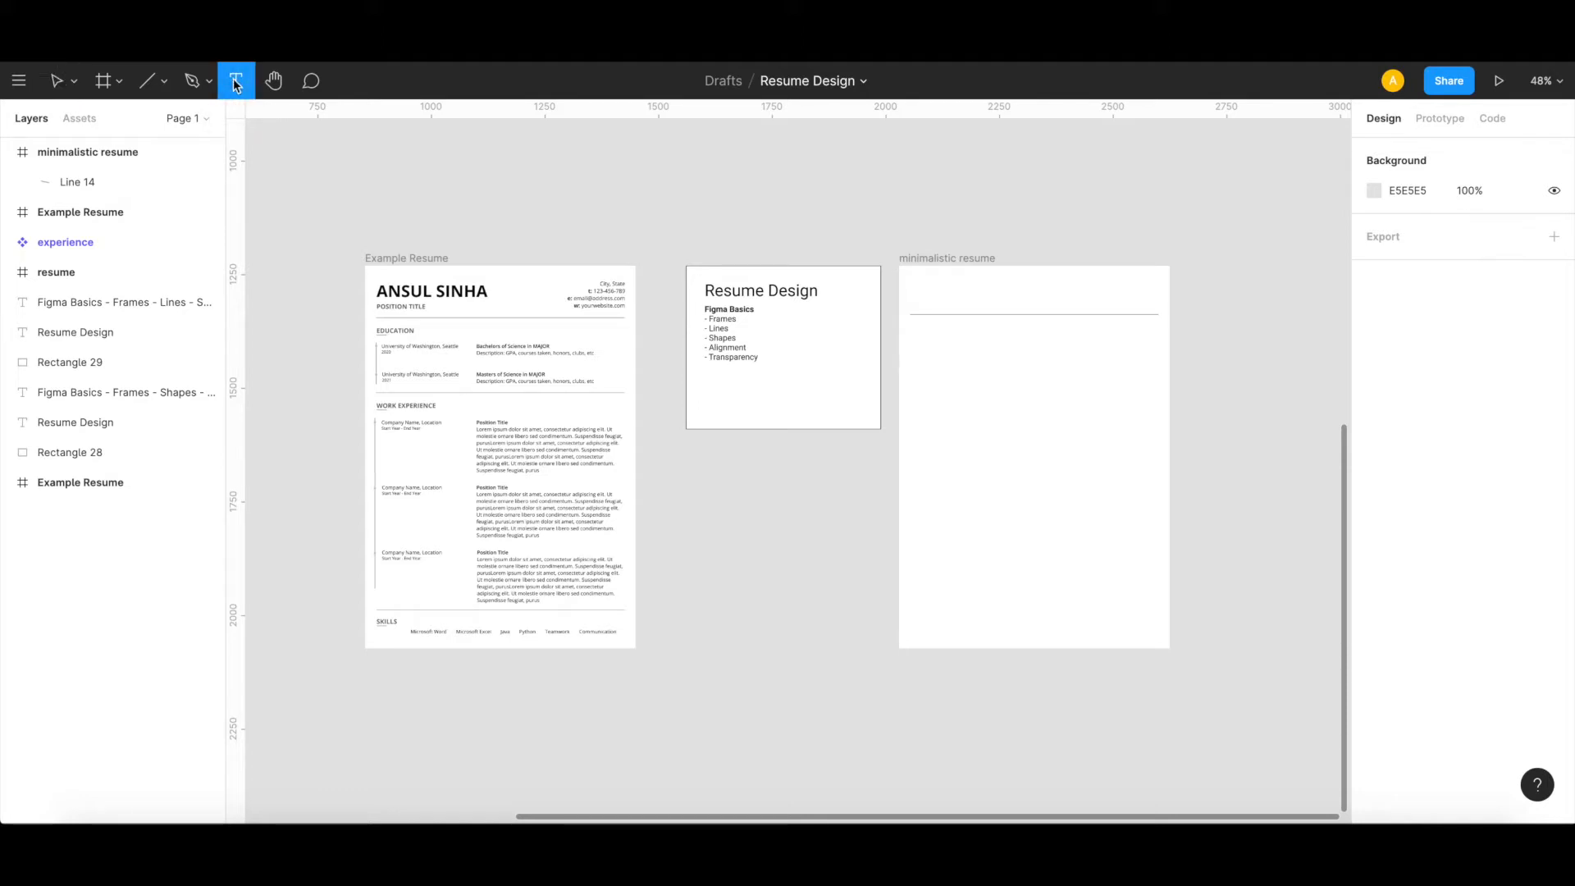
left_click(916, 280)
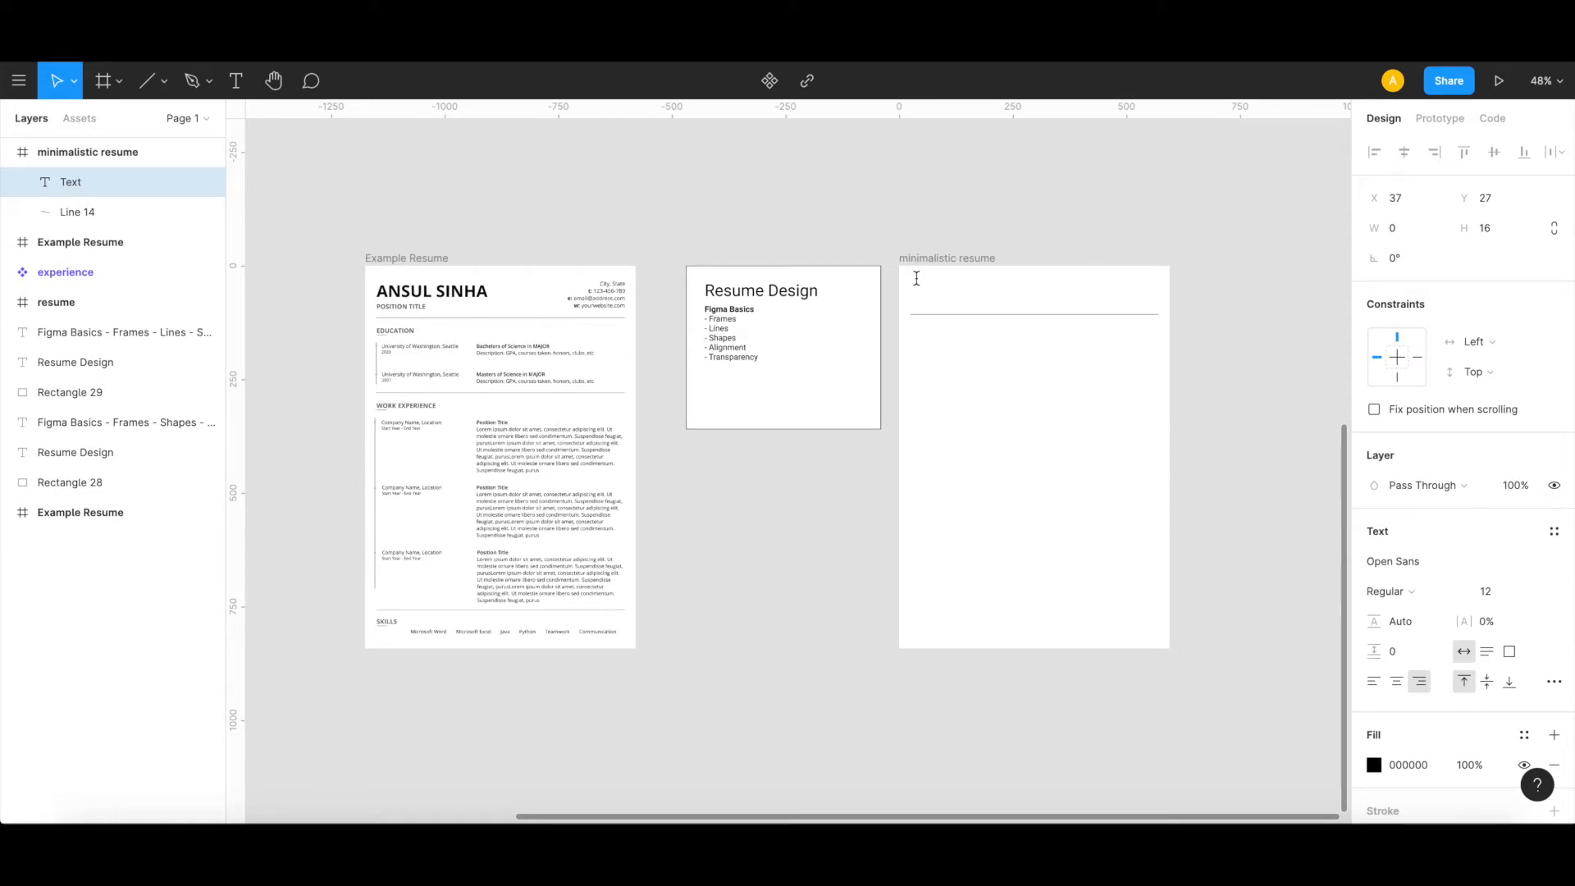
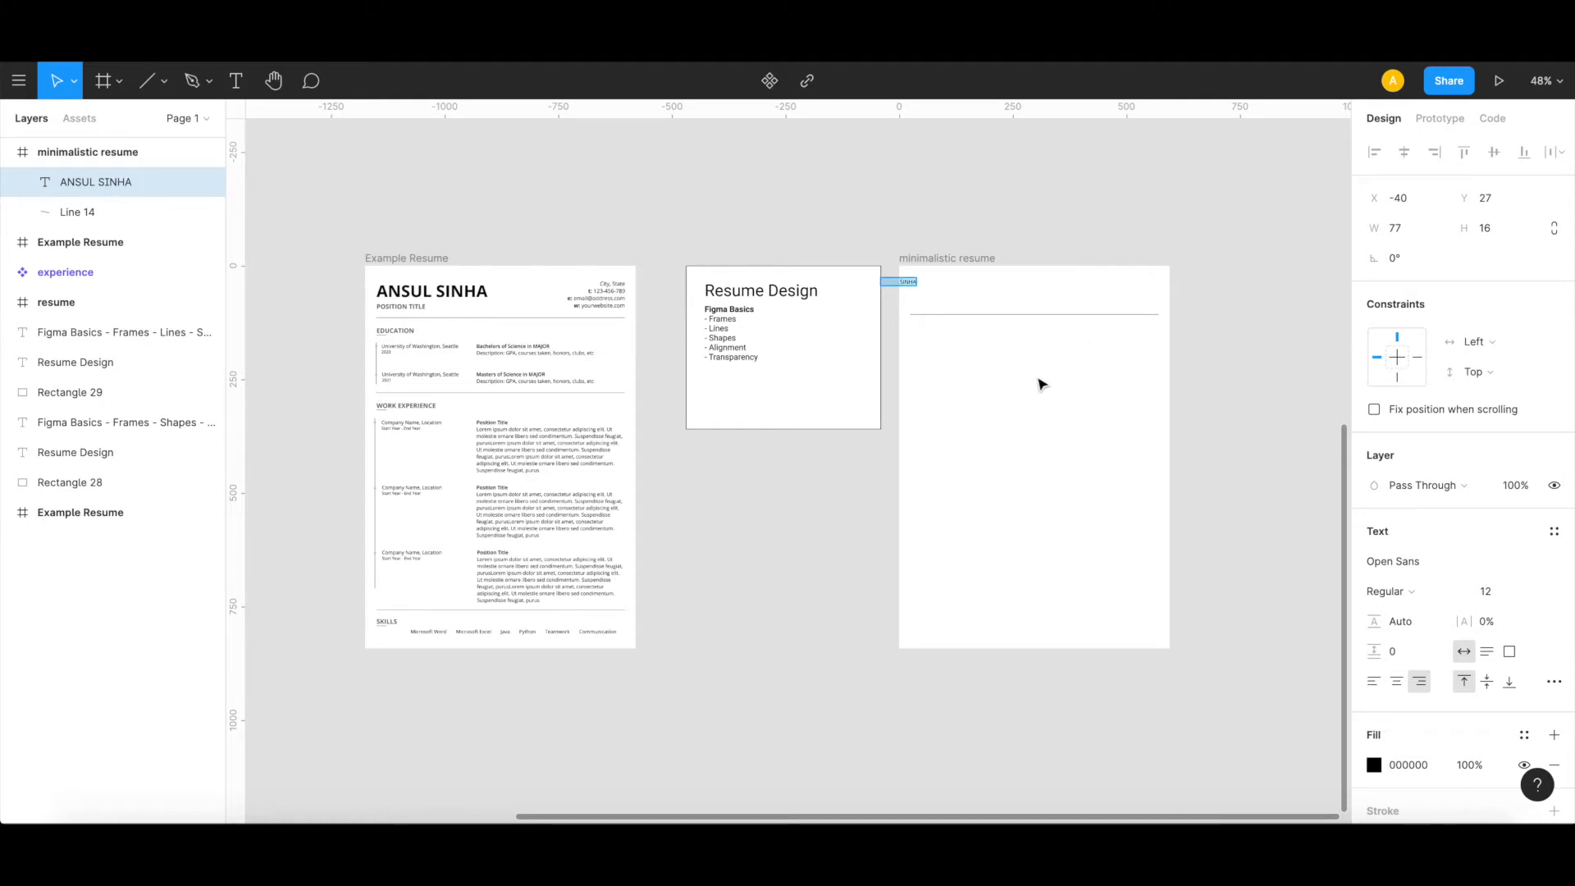
key("Escape")
left_click_drag(937, 287, 947, 287)
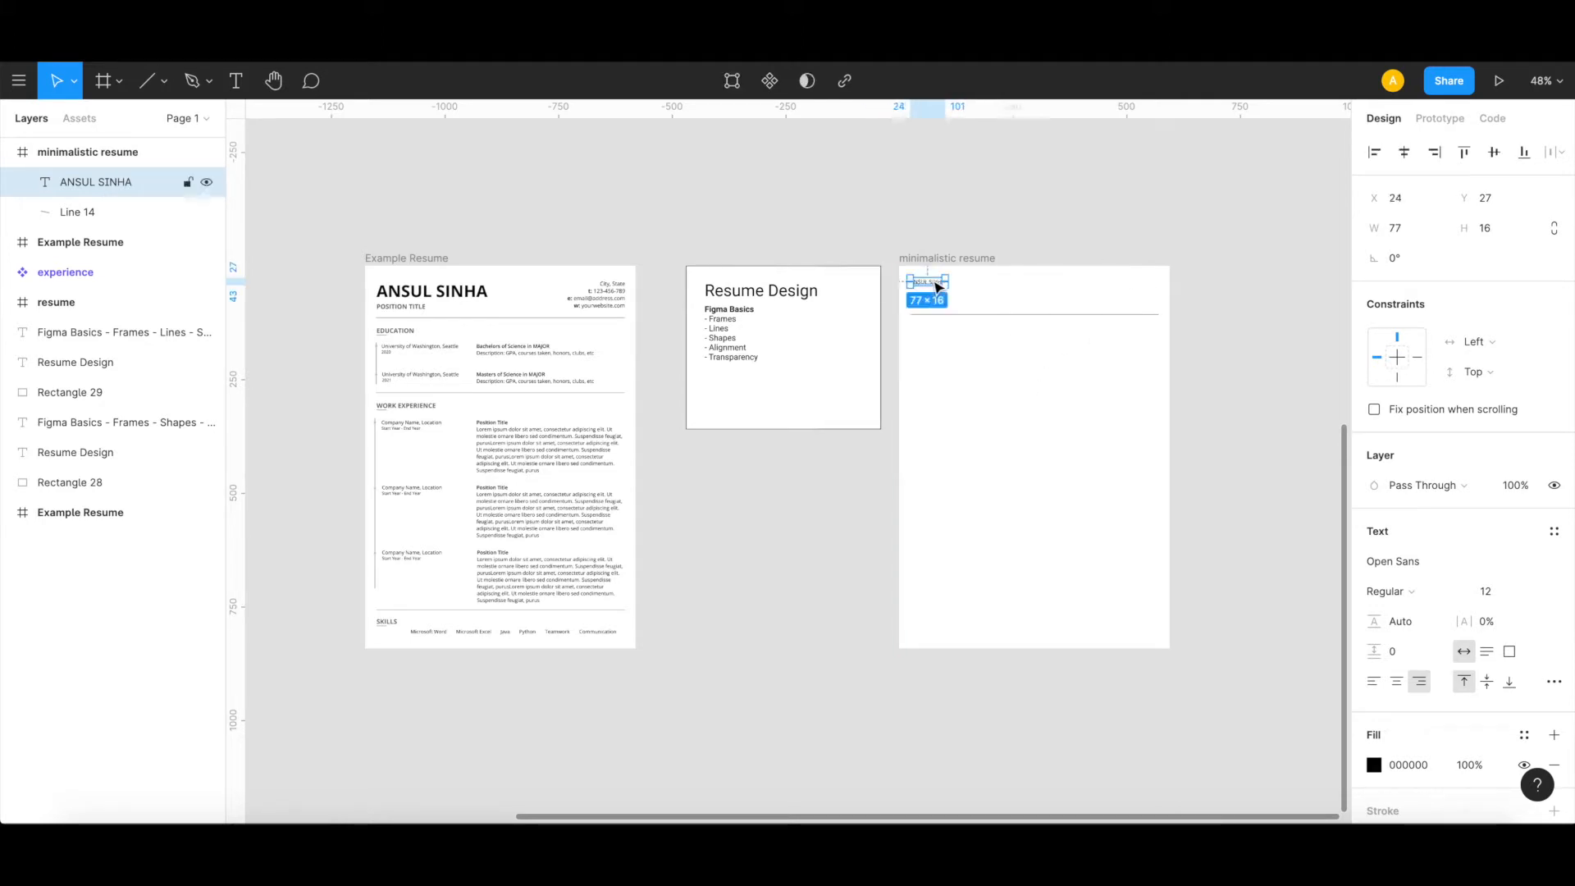
Step: Format the name text as Open Sans Bold, size 36, with left alignment
left_click(1534, 591)
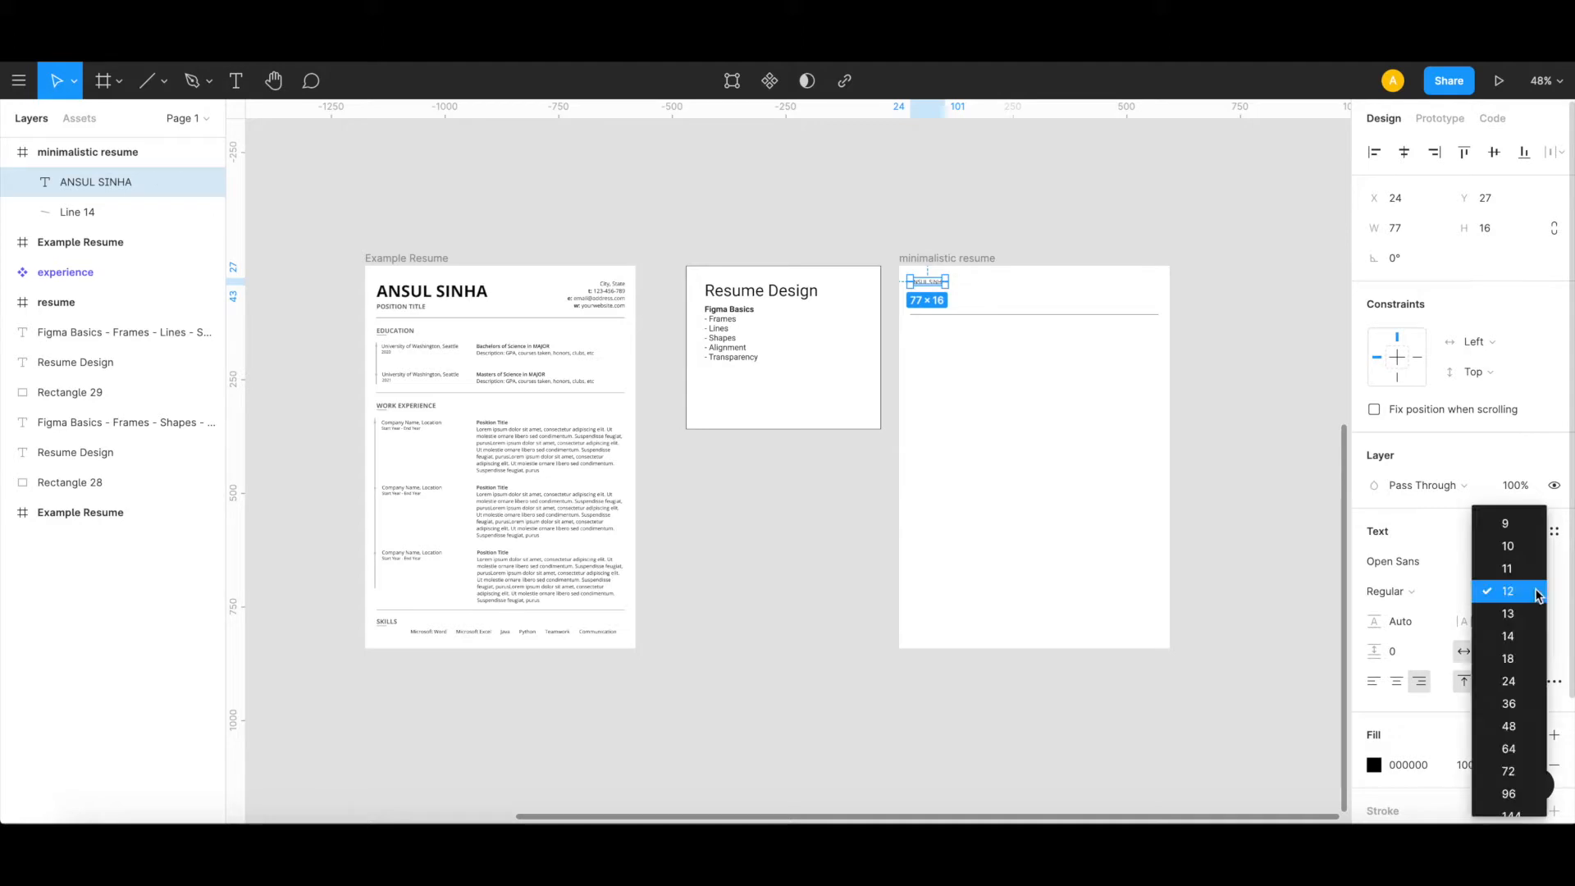
left_click(1527, 705)
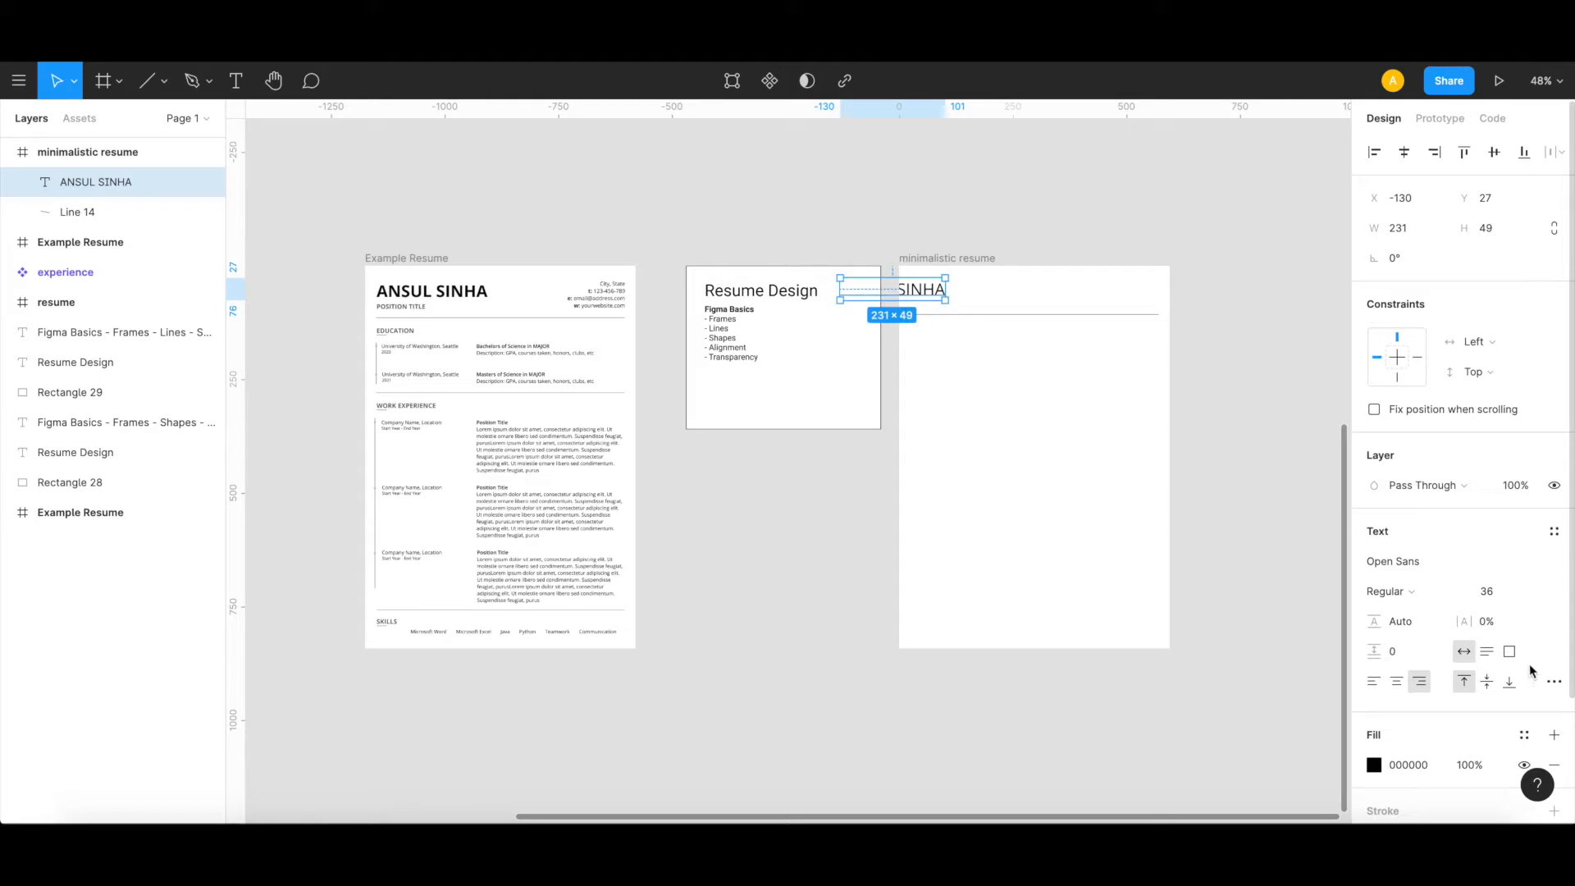
left_click(1444, 595)
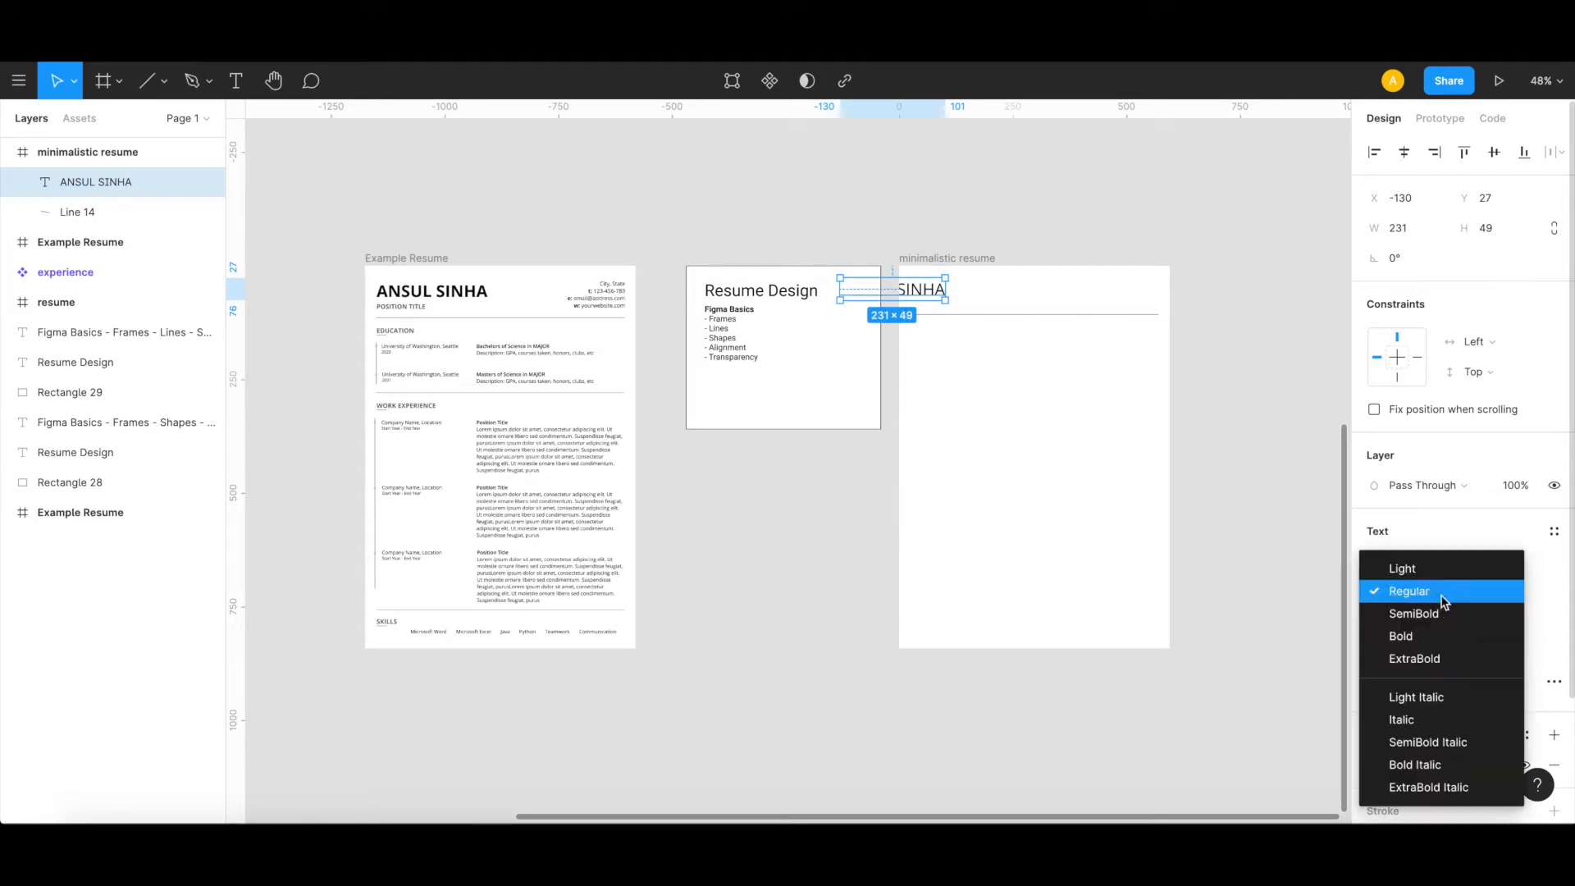
left_click(1430, 633)
left_click(1375, 682)
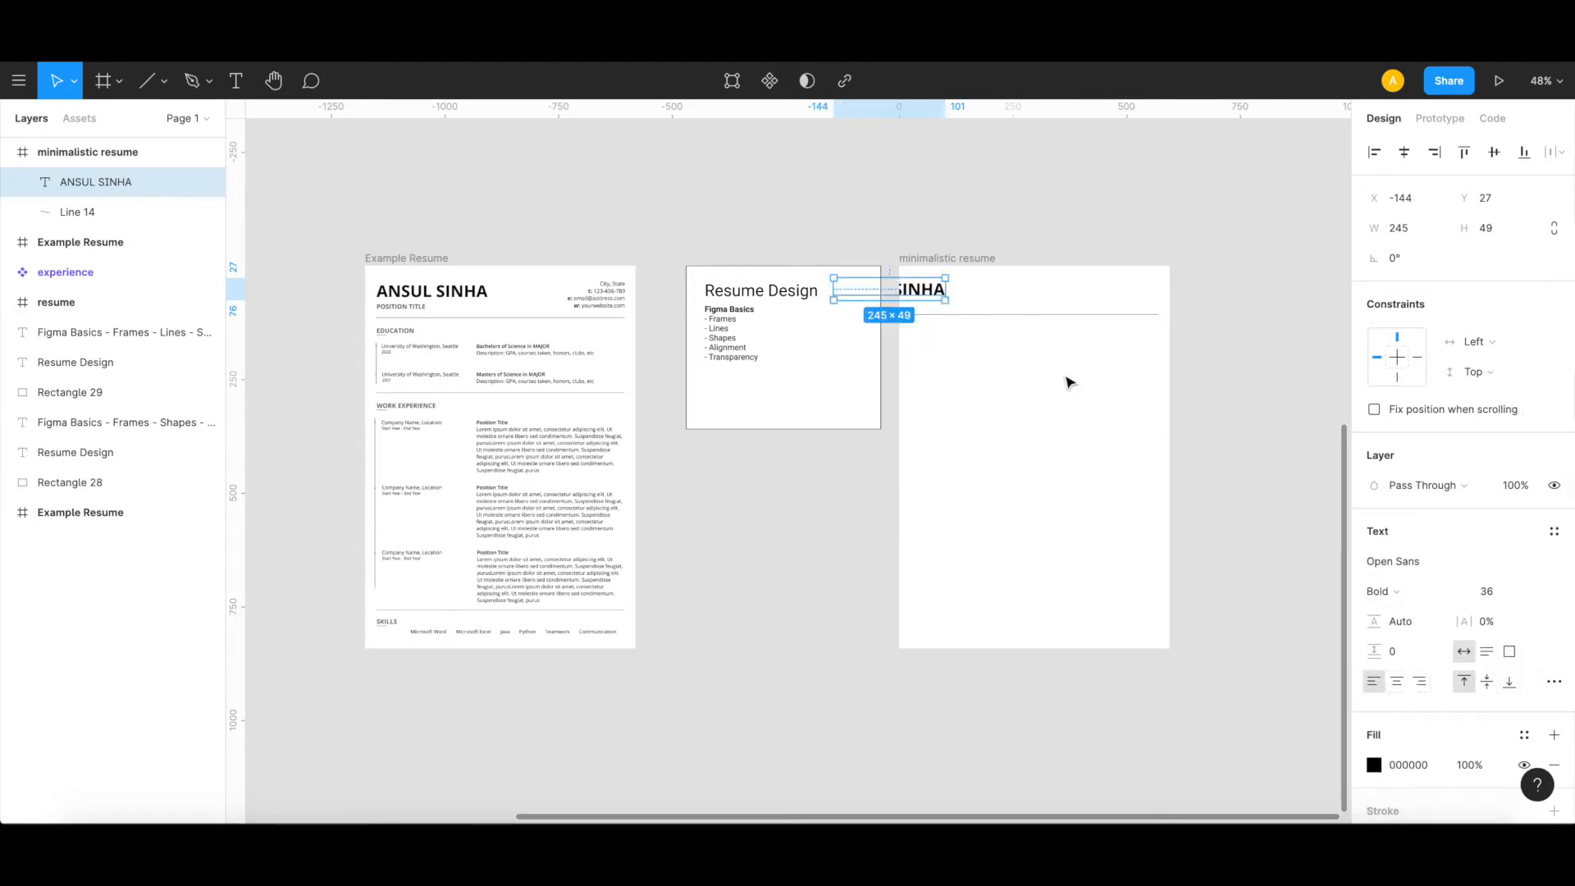
Step: Move the name heading inside the frame to X 24, Y 21, flush with the start of the header line
left_click_drag(926, 299, 998, 292)
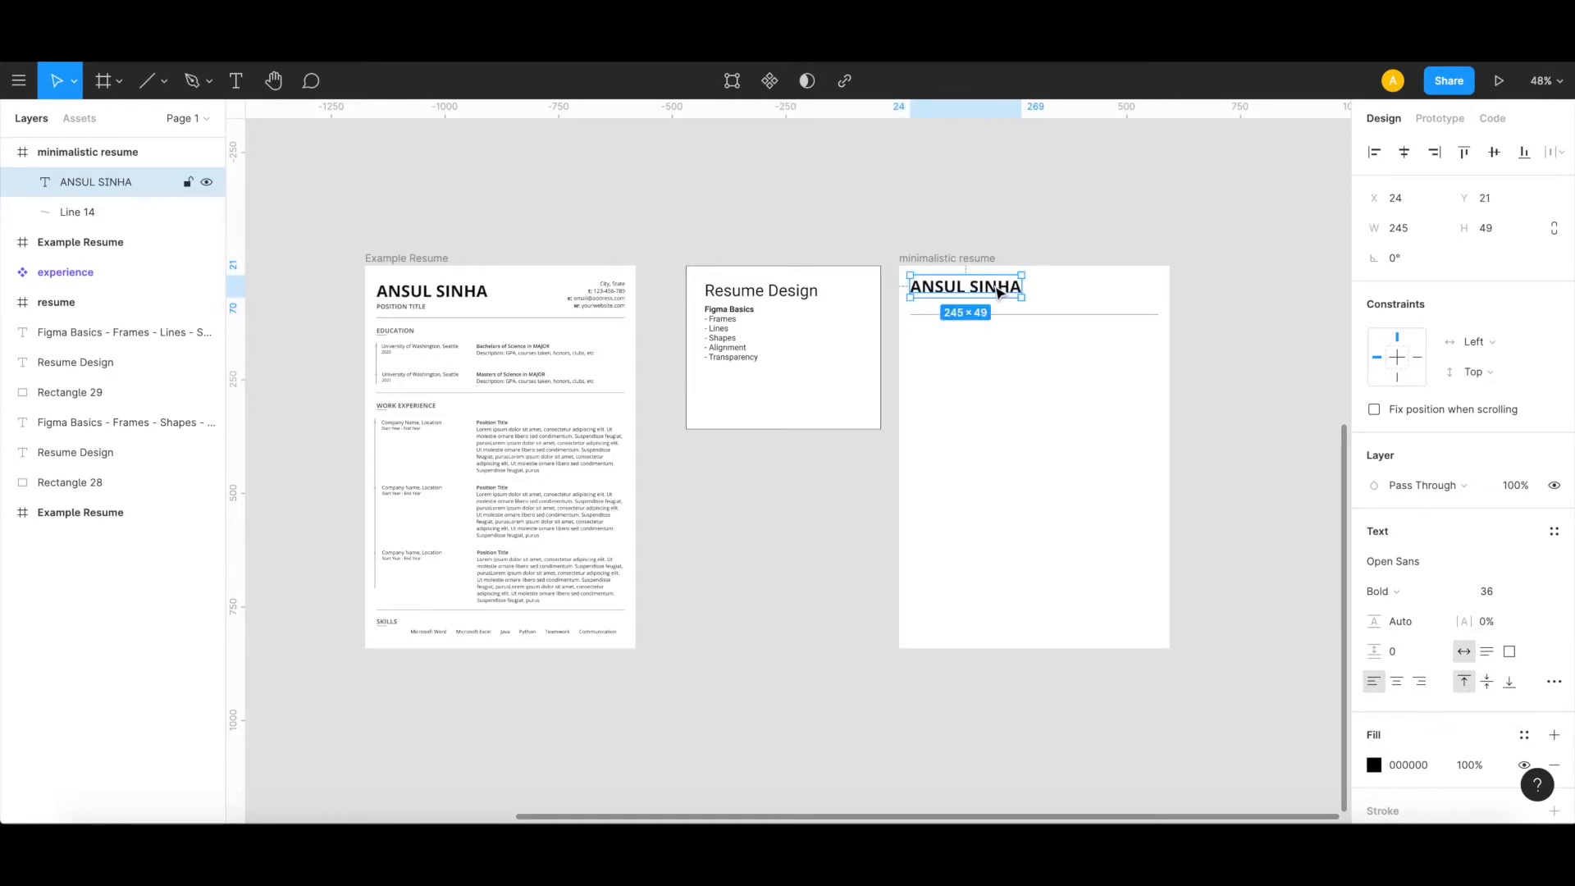
left_click(1007, 420)
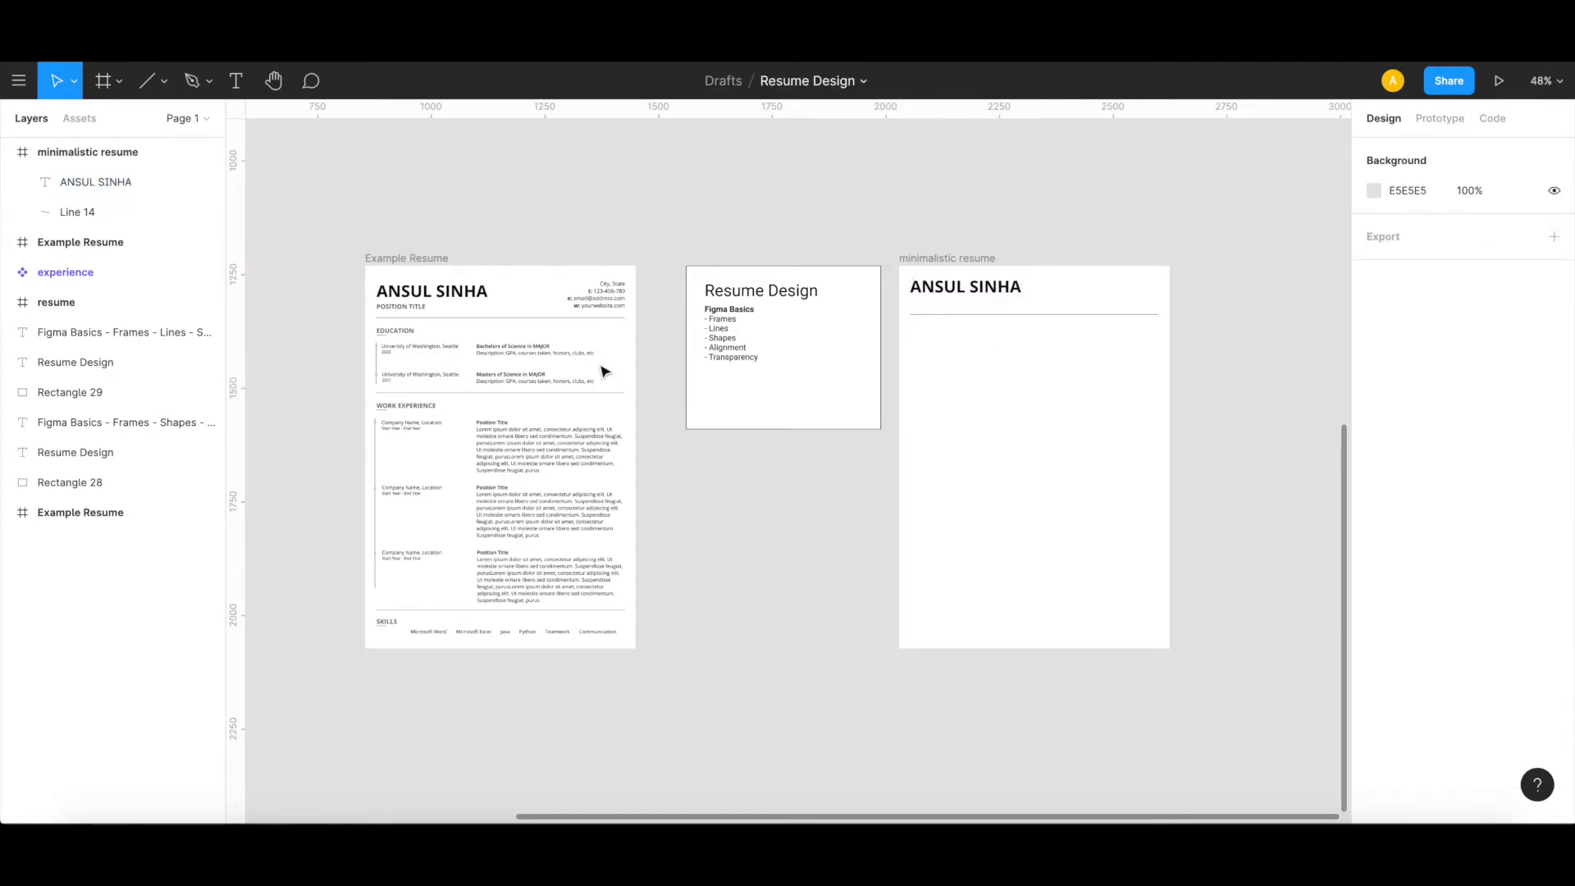
left_click(998, 292)
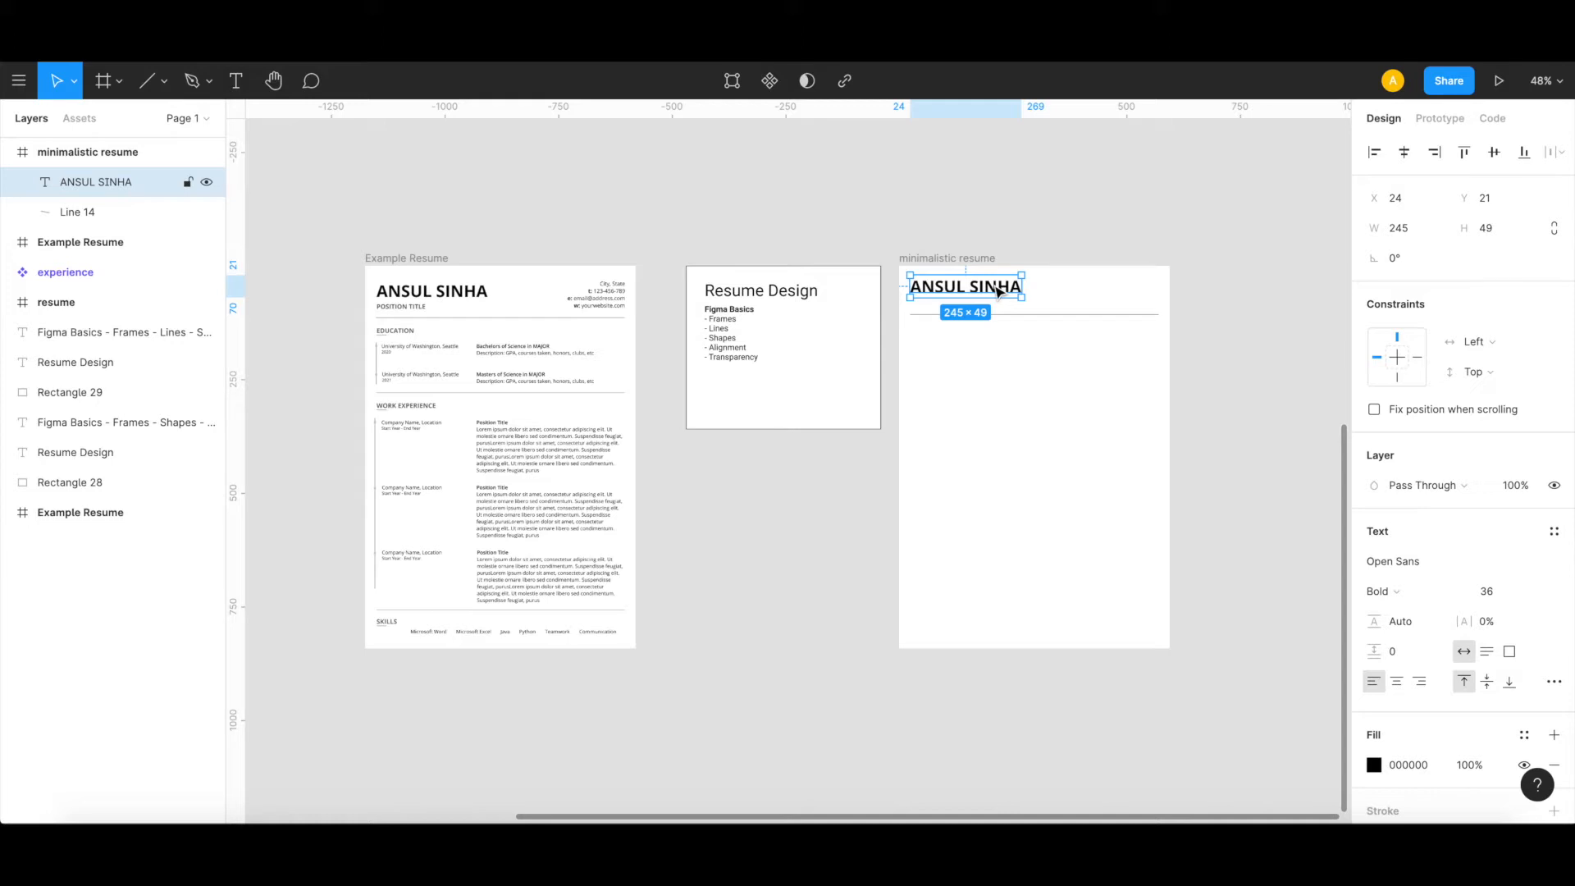
Step: Duplicate the name heading directly below itself at X 24, Y 59 and change the copy's text to POSITION TITLE
key("ctrl+v")
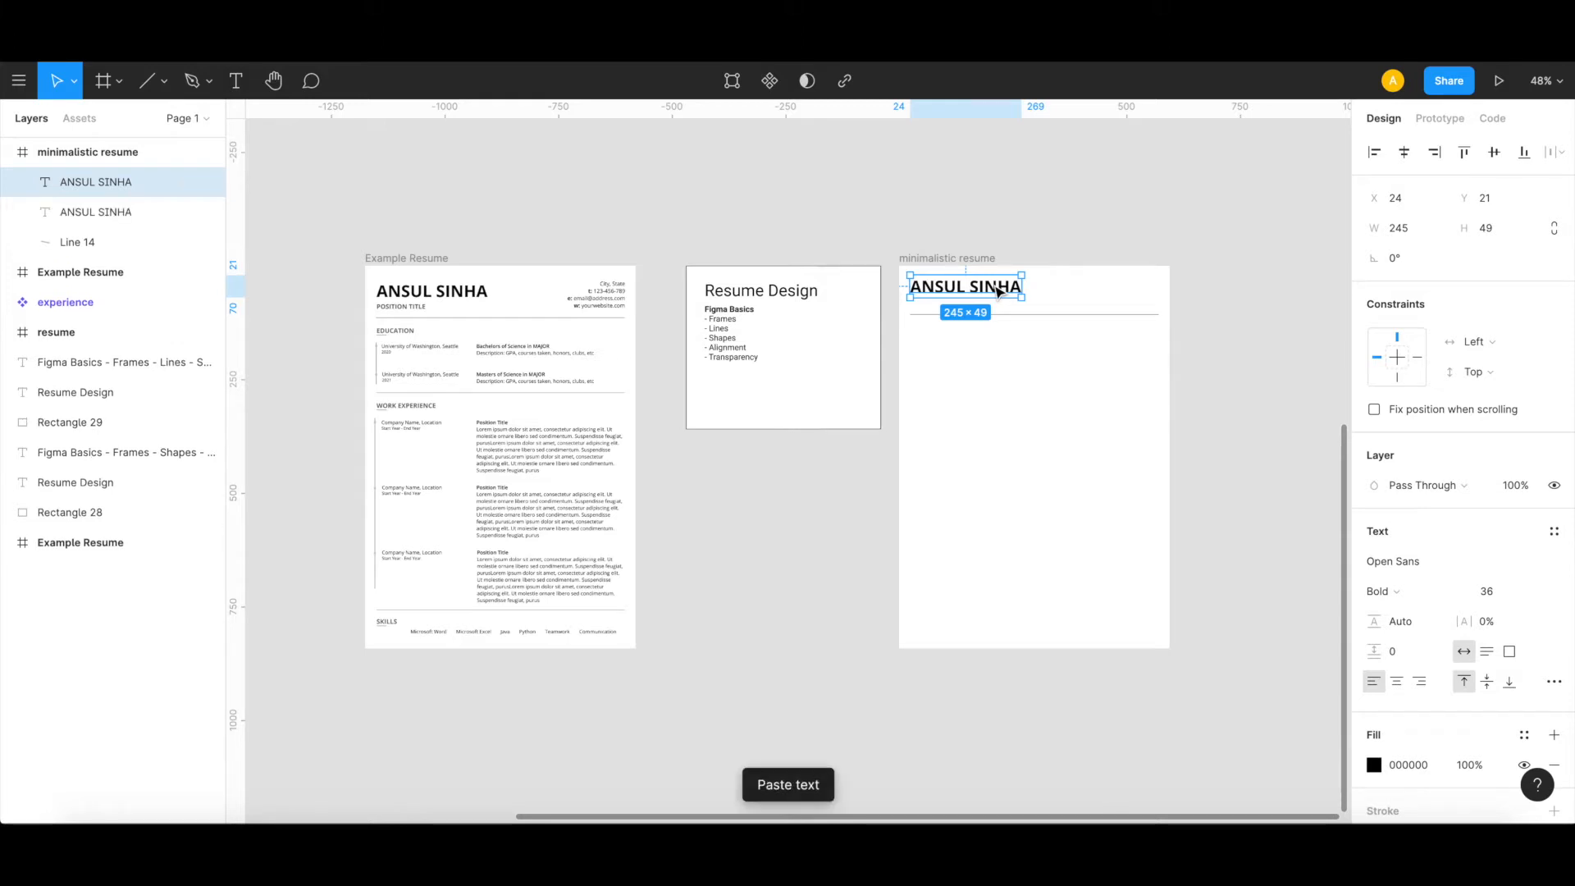
left_click_drag(998, 291, 998, 307)
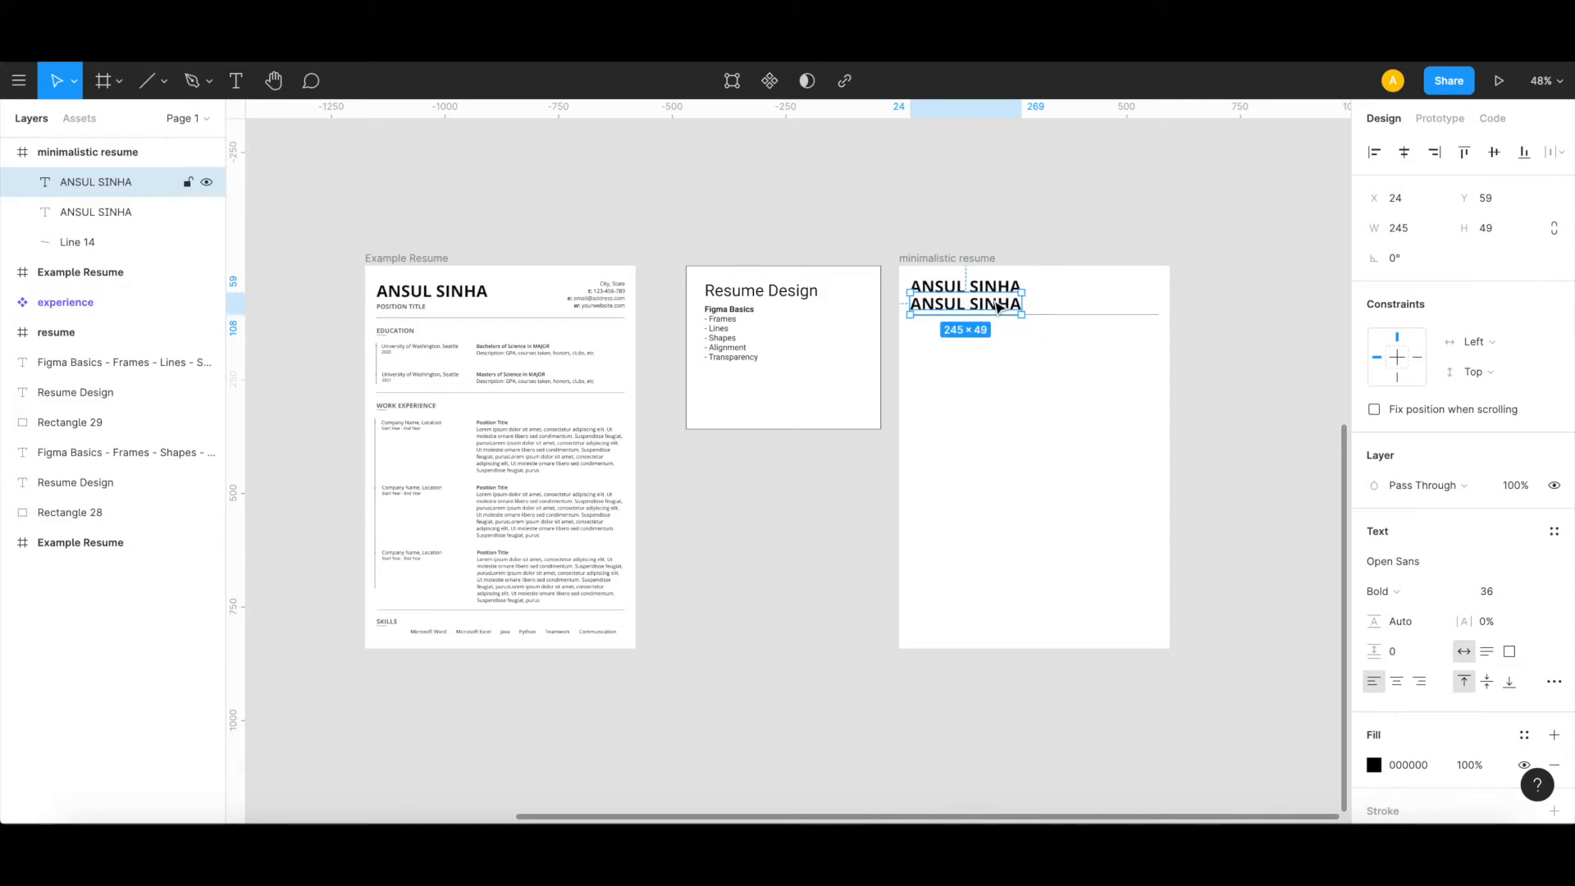
double_click(996, 304)
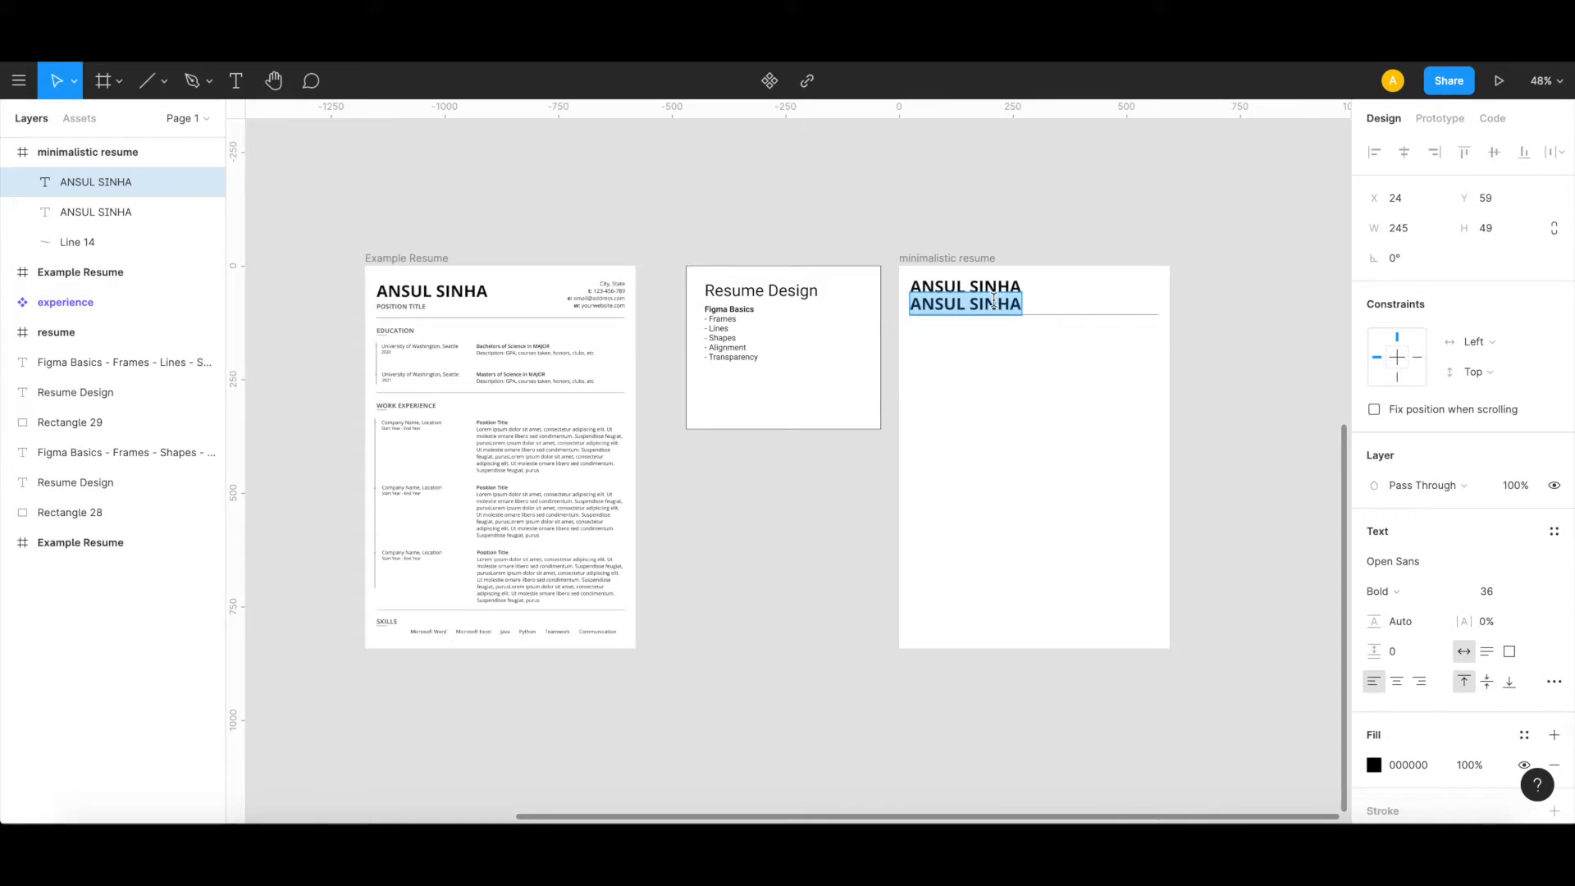
type("POSITIO")
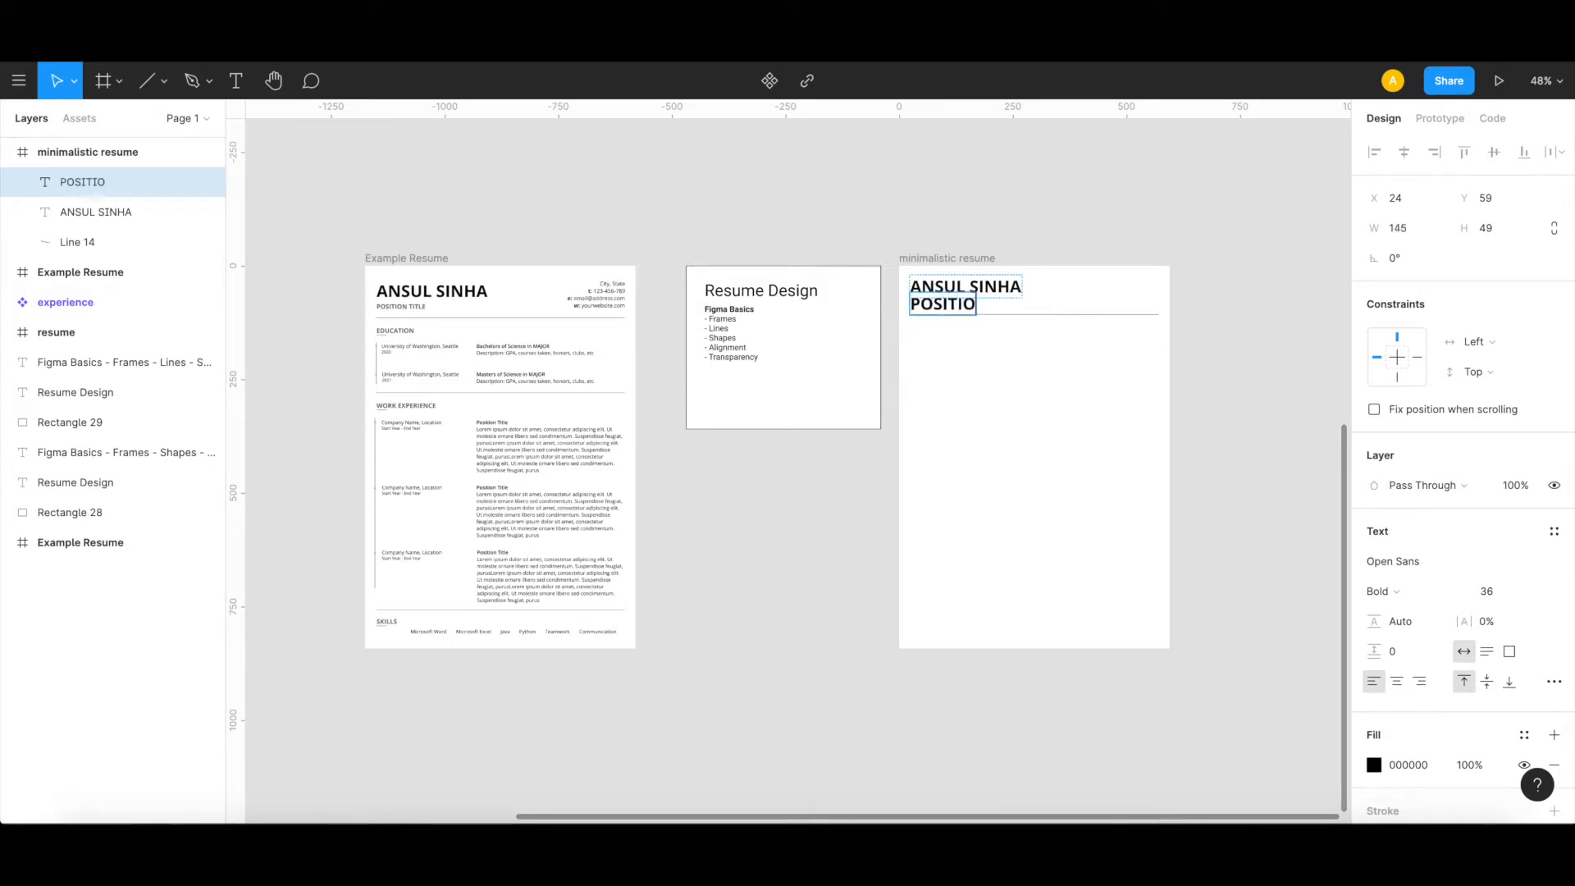
type("N TITLE")
Step: Set the POSITION TITLE text to size 18 and move it to X 24, Y 70, between the name and header line
key("ctrl+a")
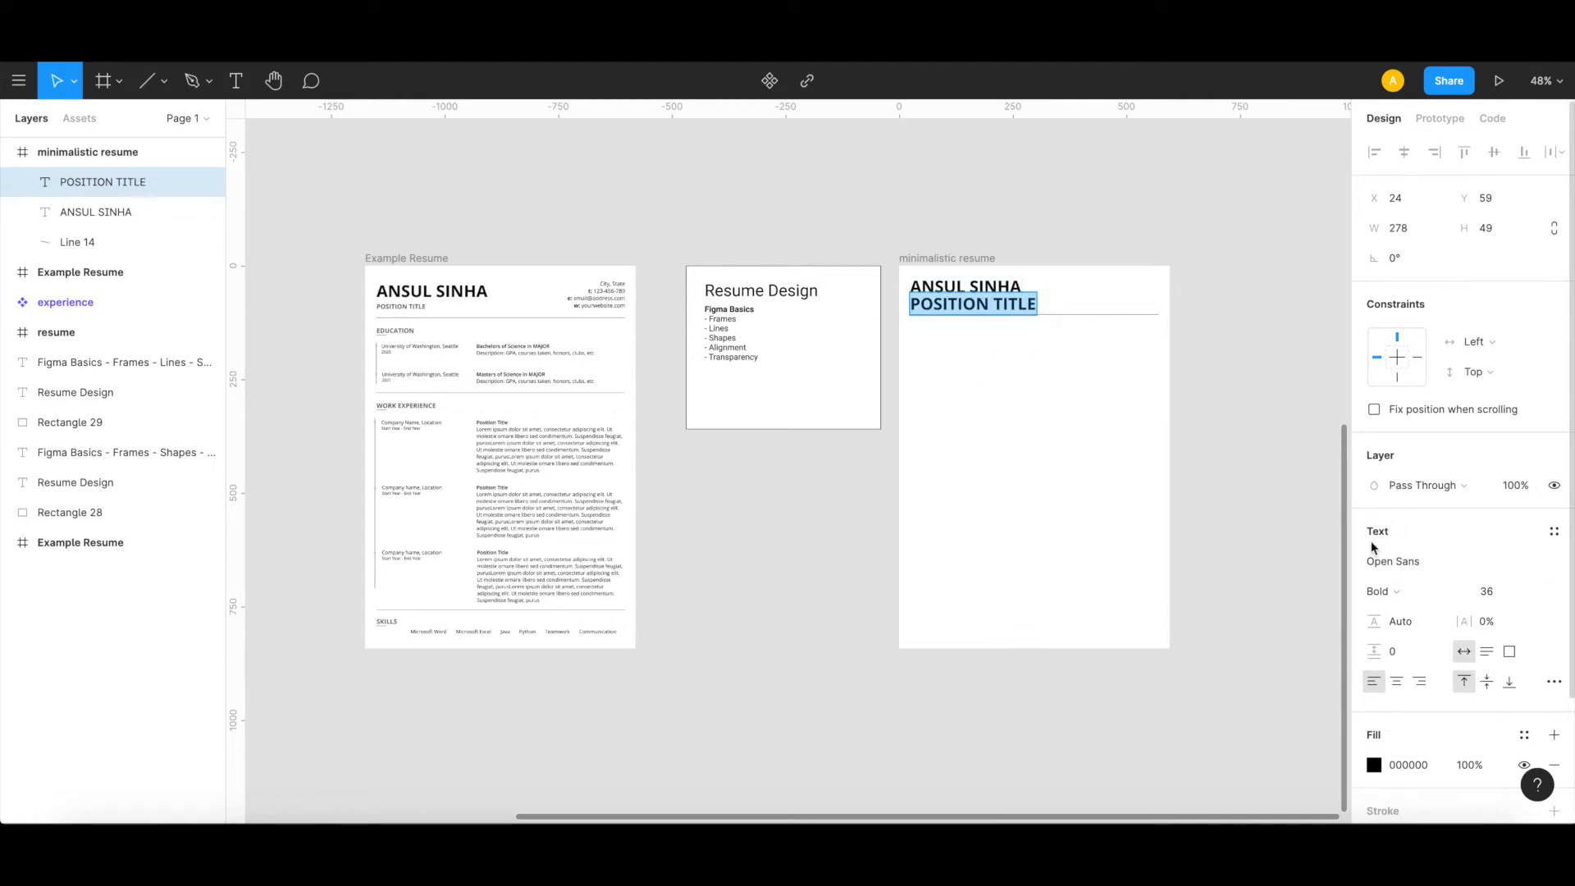
left_click(1534, 591)
left_click(1507, 545)
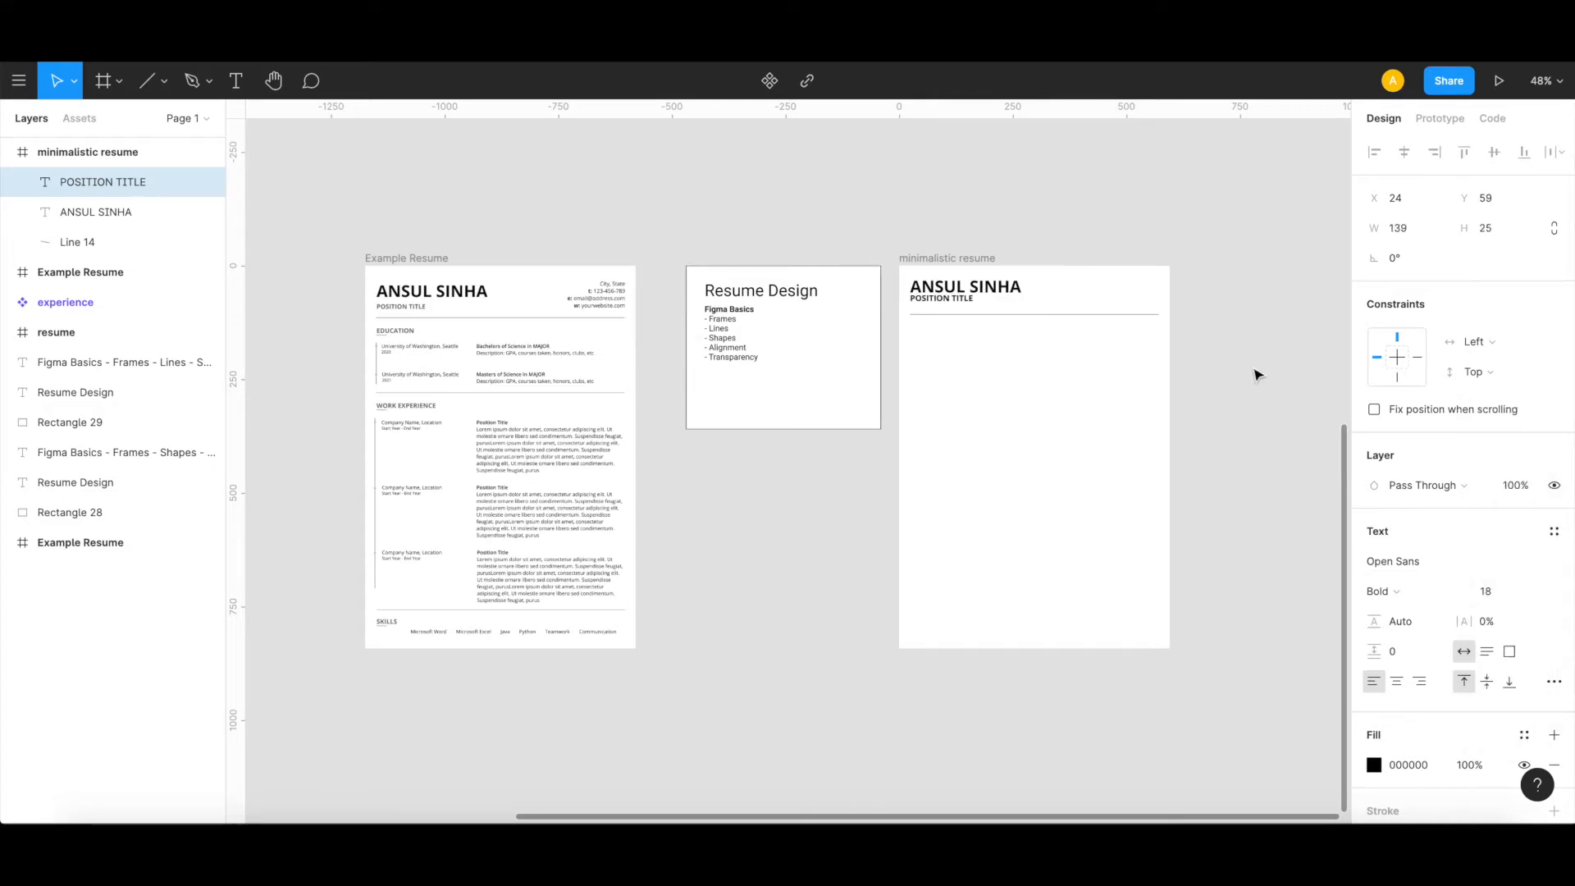
key("Escape")
left_click_drag(941, 300, 943, 305)
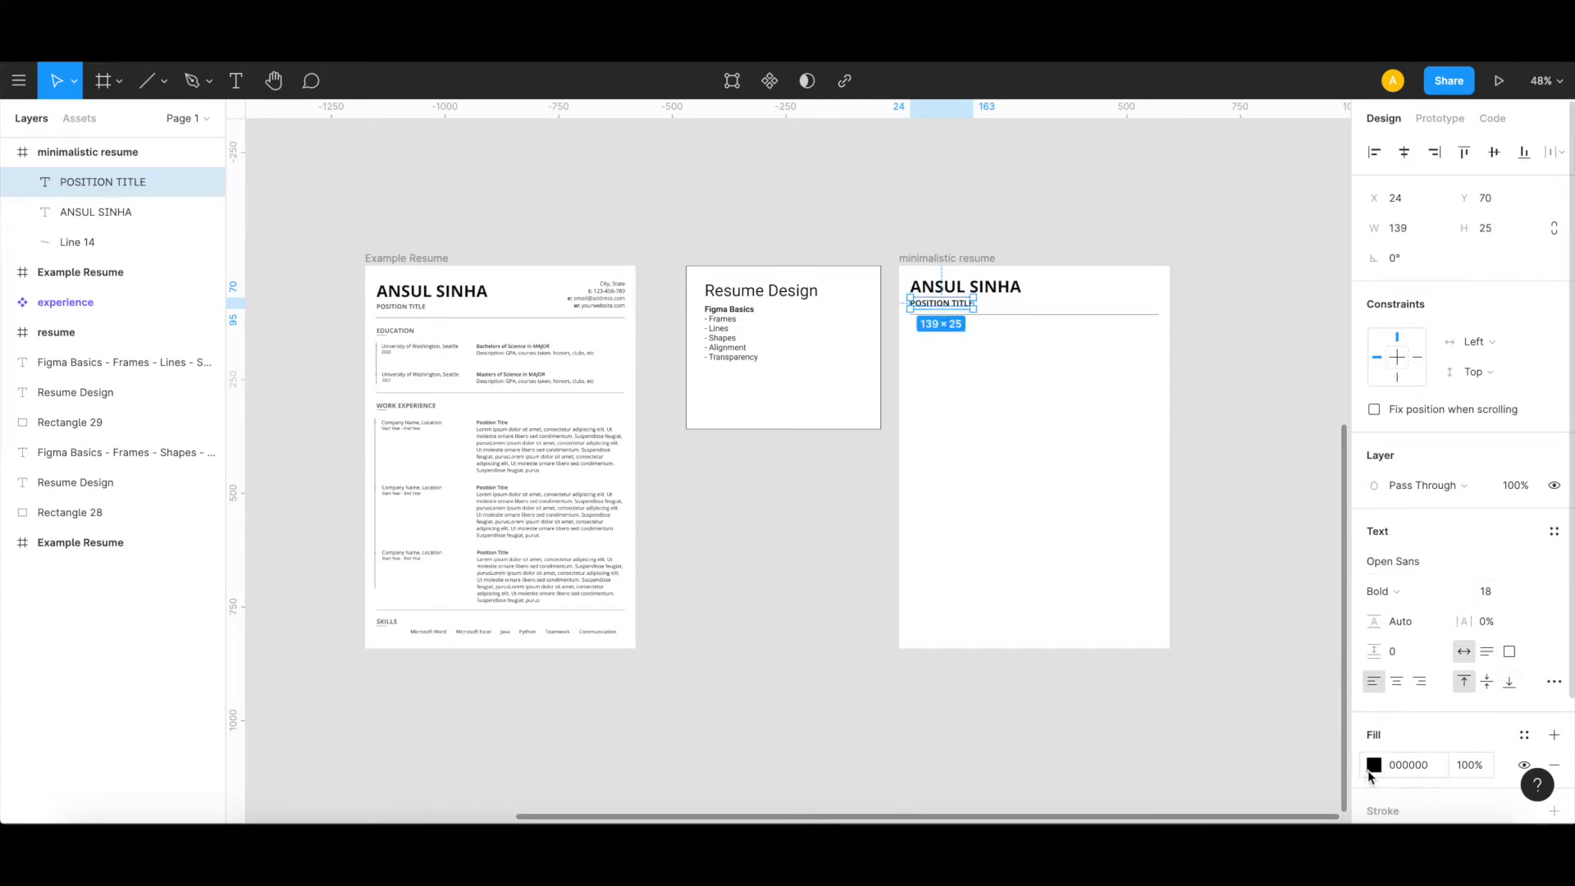
Step: Fill the new POSITION TITLE text with grey 666666, sampled from the position title in the example resume
left_click(1374, 770)
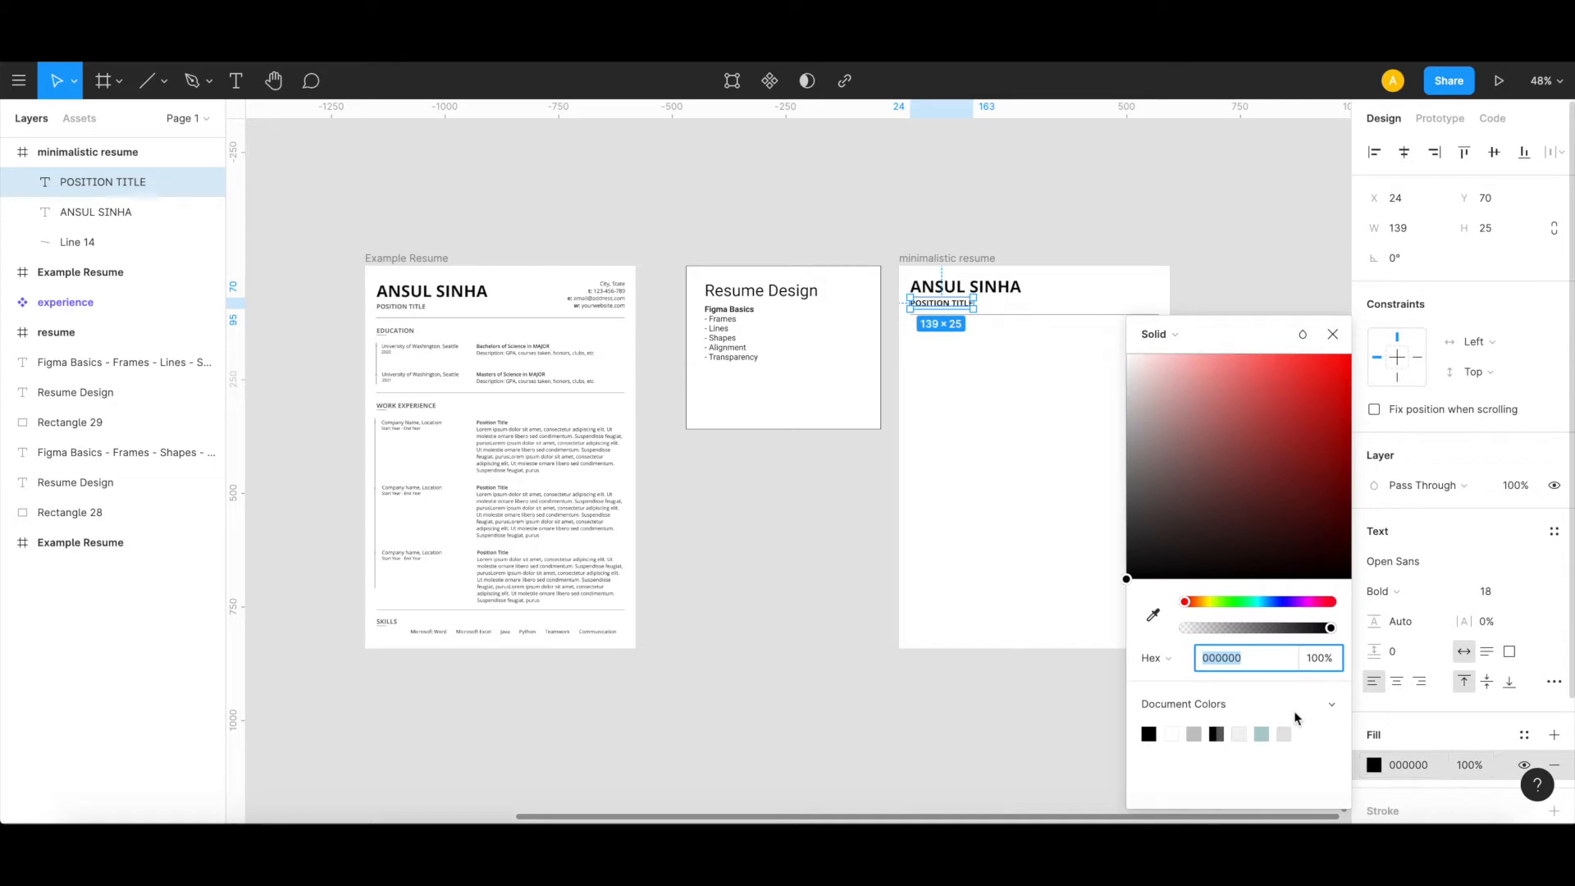
left_click_drag(1227, 561, 1097, 609)
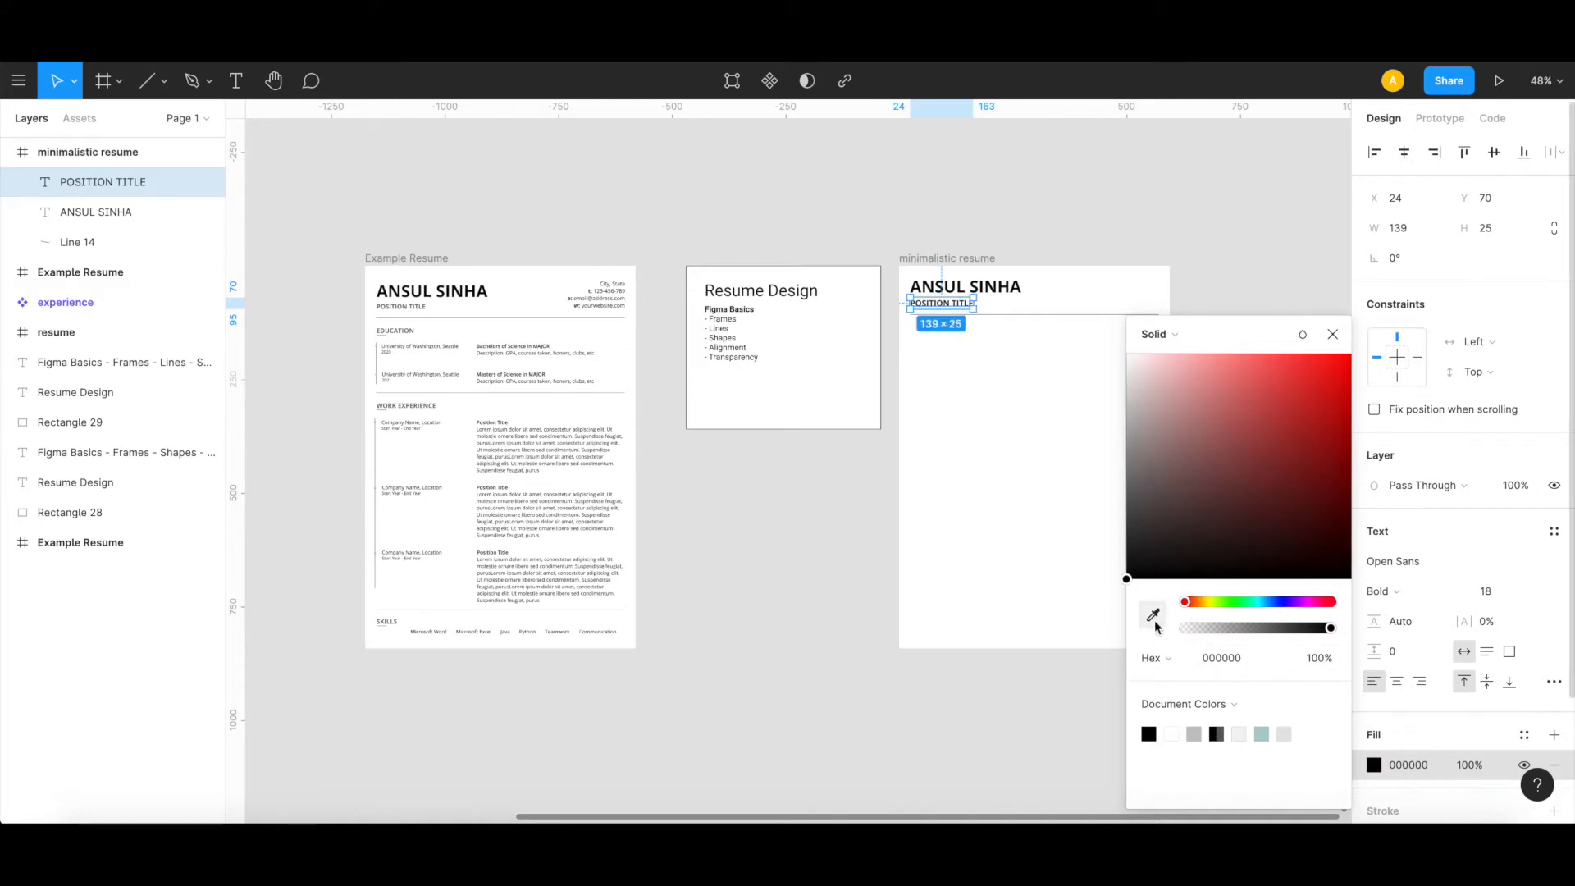
left_click(1154, 619)
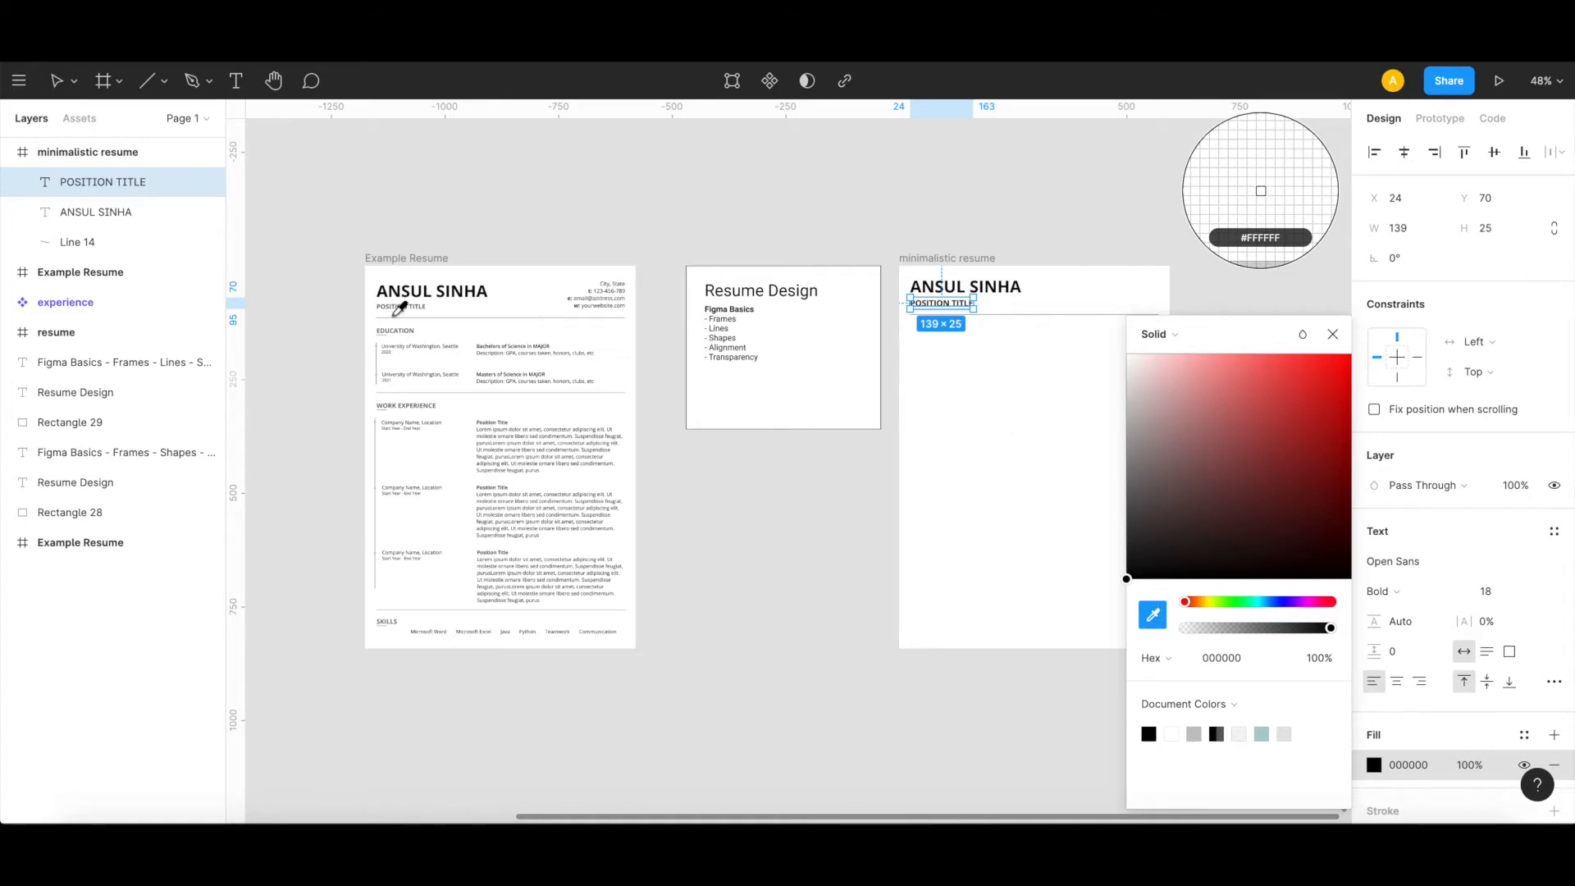
scroll(386, 312, "up", 5)
scroll(390, 308, "up", 5)
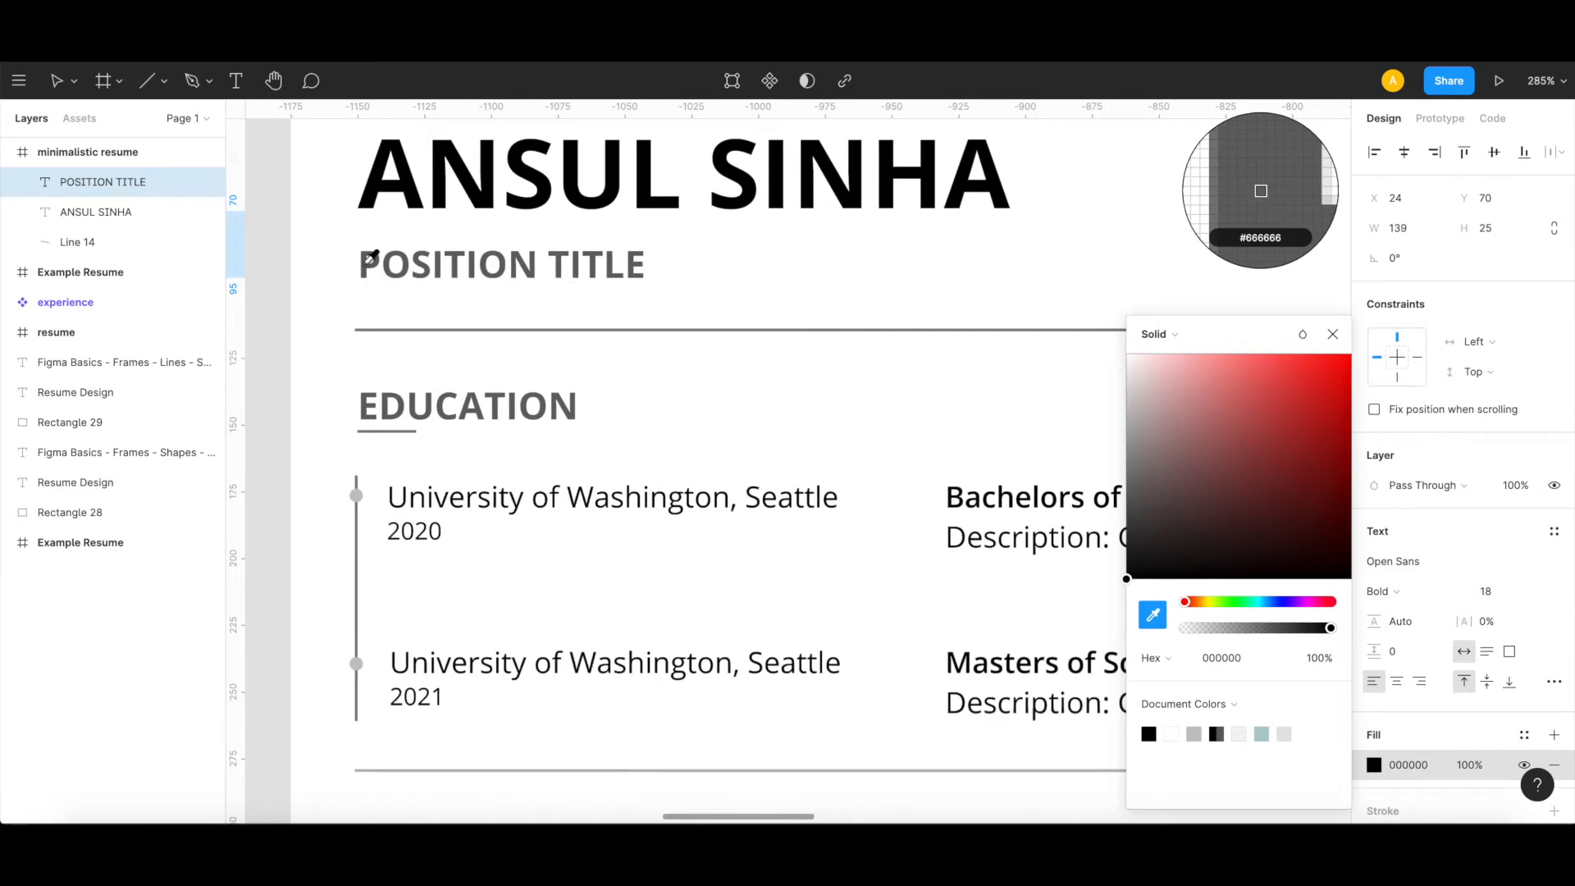
left_click(368, 259)
scroll(366, 262, "down", 3)
scroll(366, 269, "down", 3)
scroll(366, 269, "right", 10)
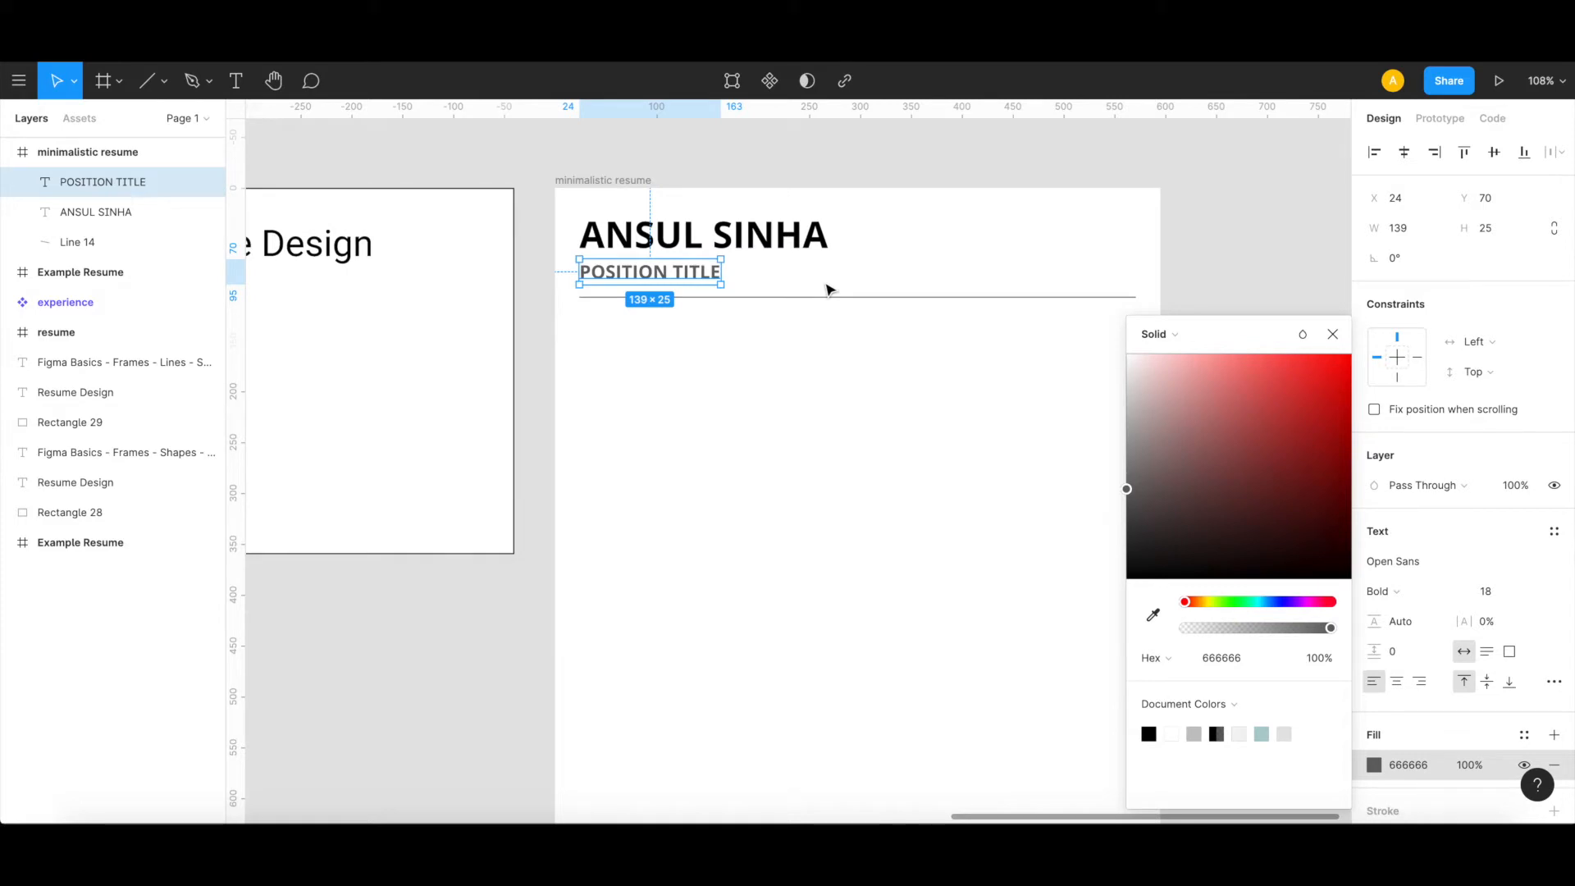
scroll(830, 289, "left", 15)
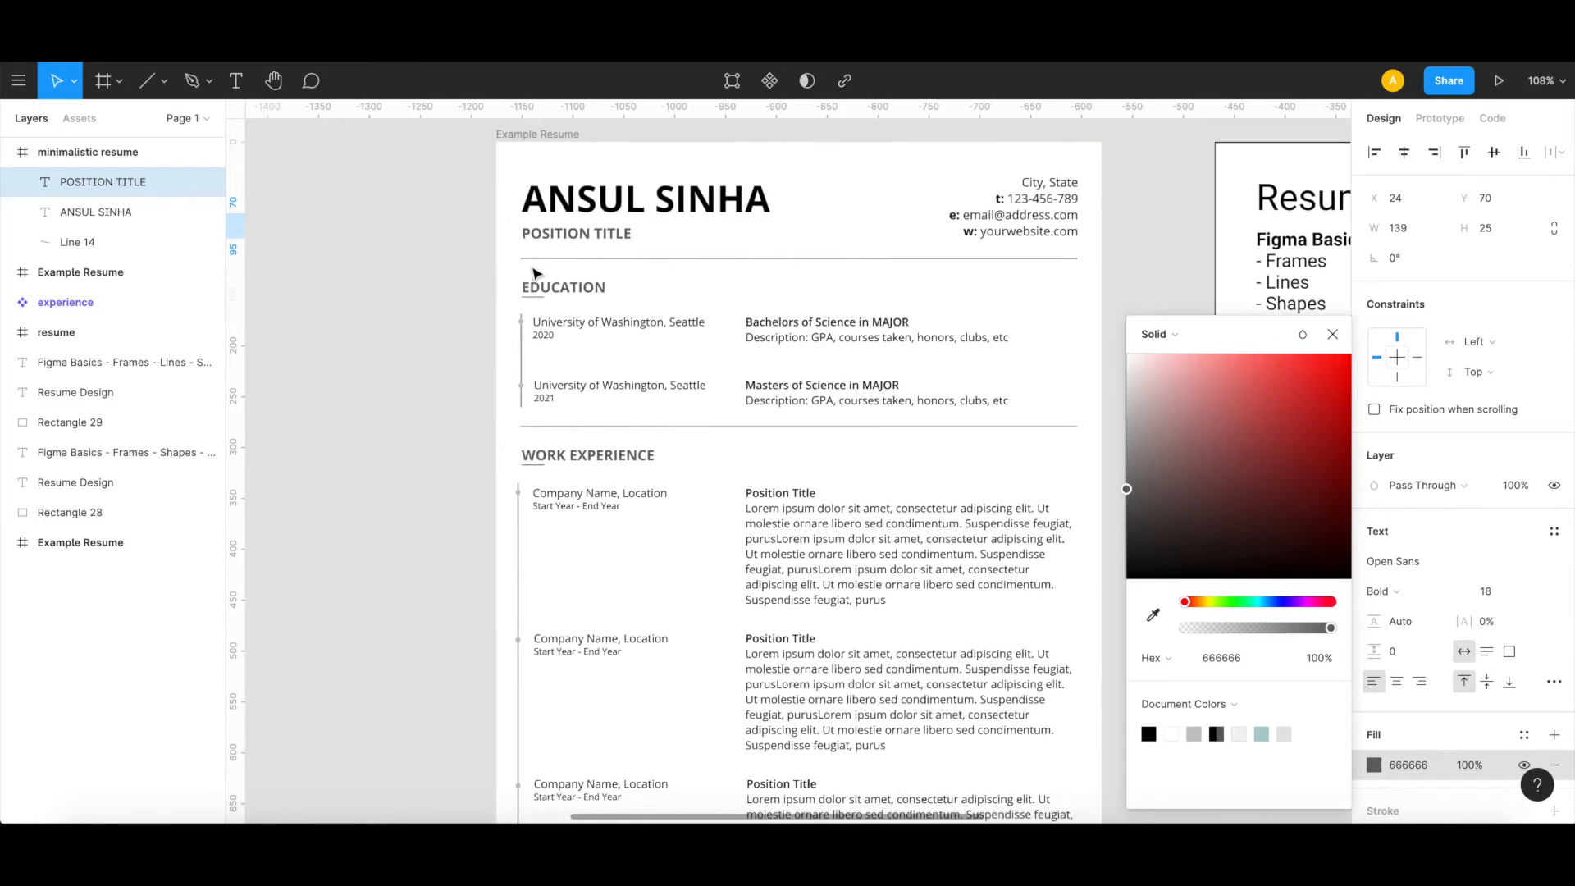
scroll(587, 242, "right", 15)
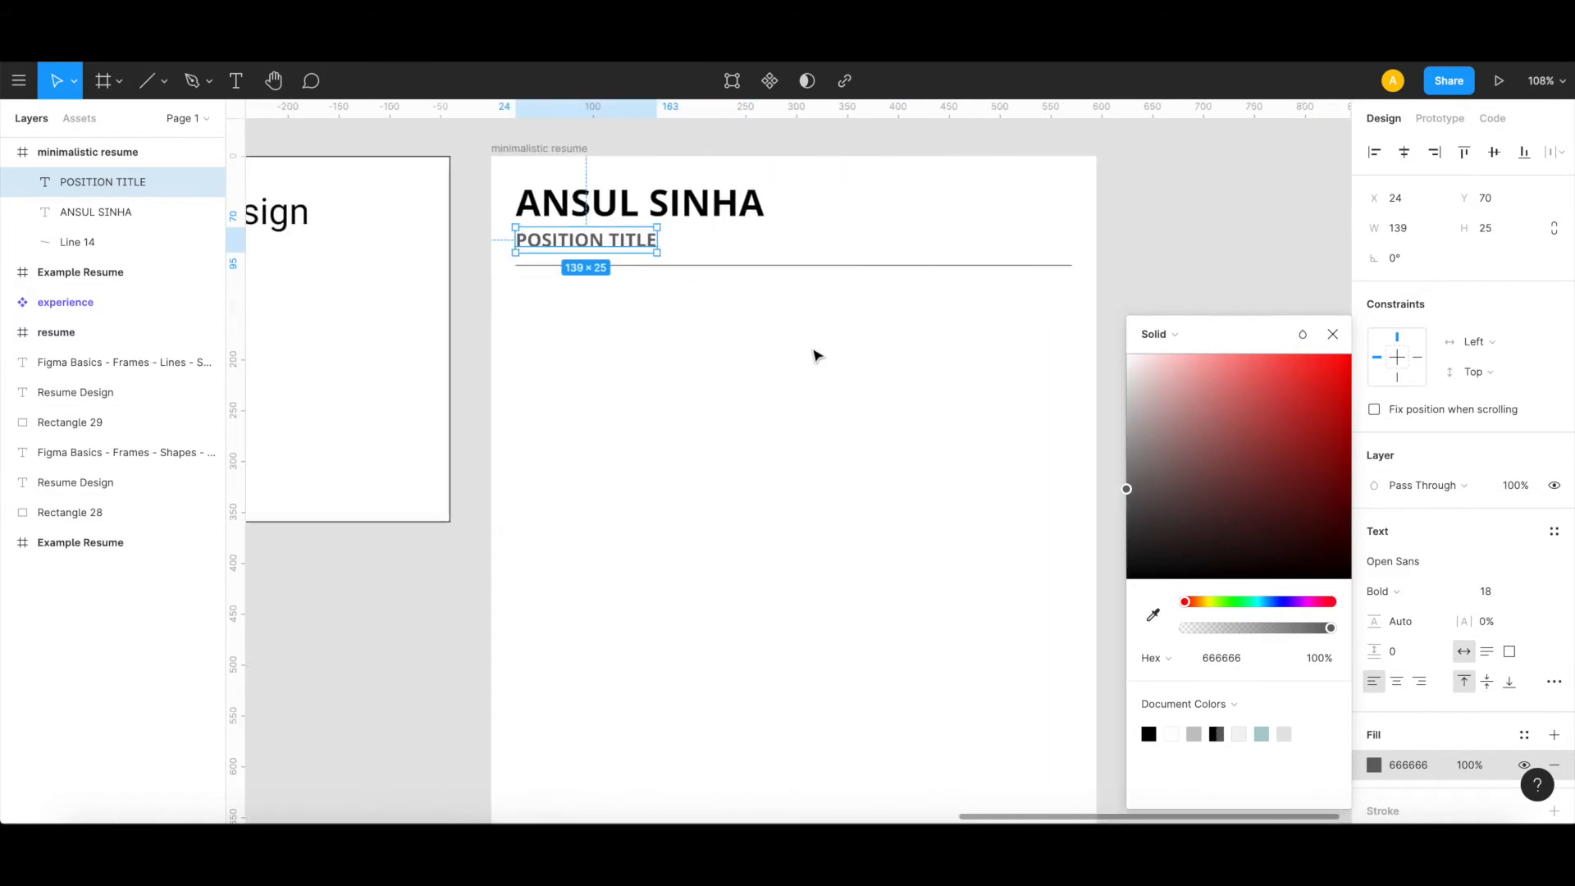
left_click(812, 353)
Step: Add a 174 × 95 text box at X 397, Y 0, ending flush with the header line, containing "City, State"
scroll(814, 354, "down", 6)
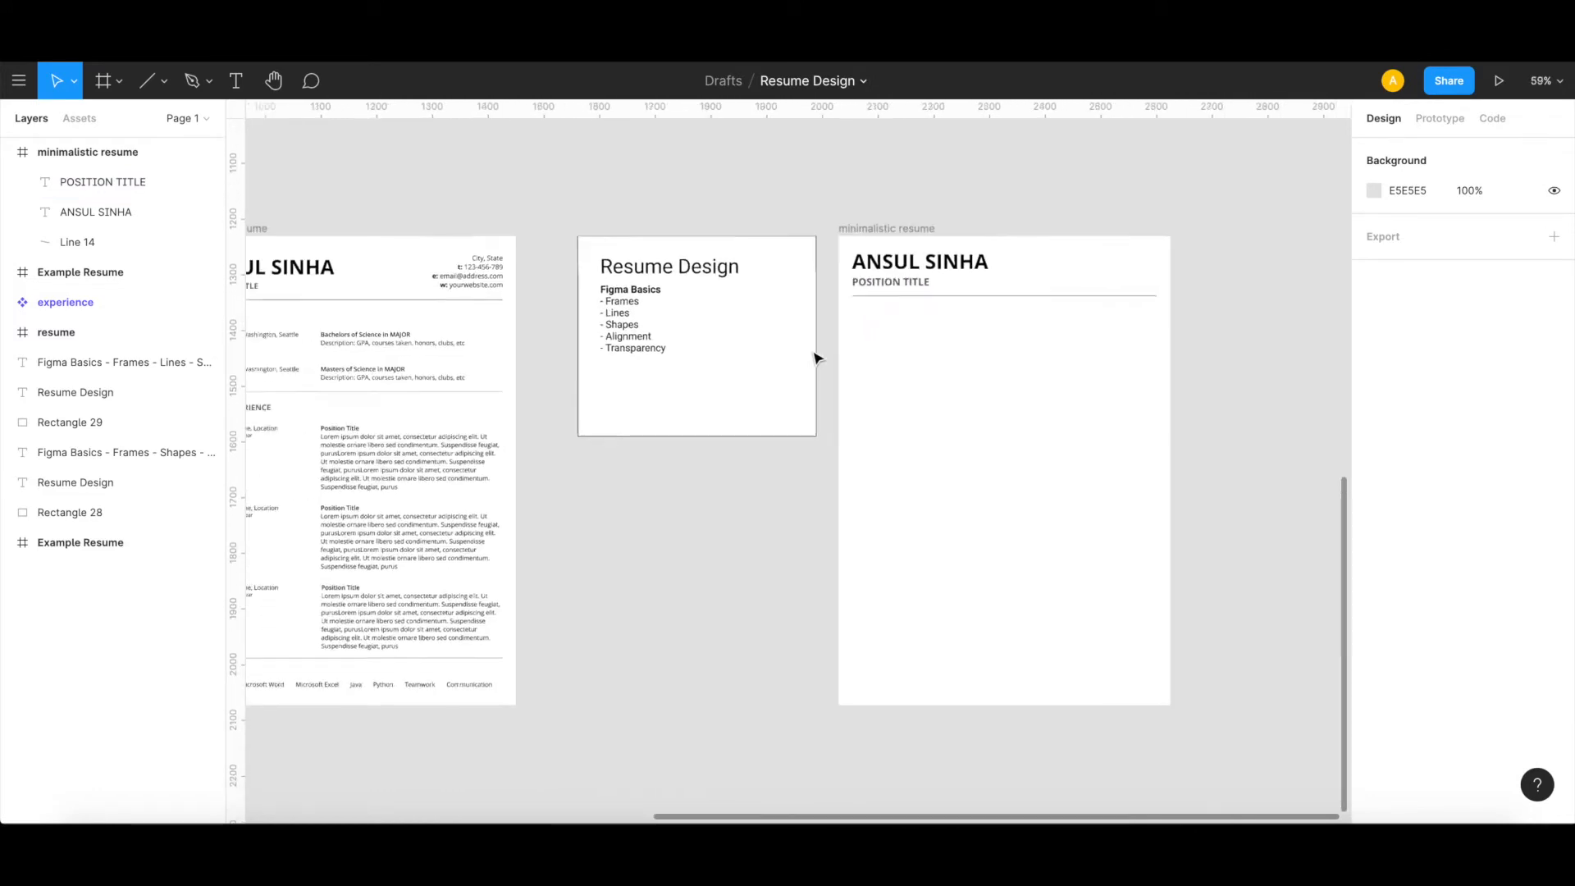
scroll(815, 356, "left", 3)
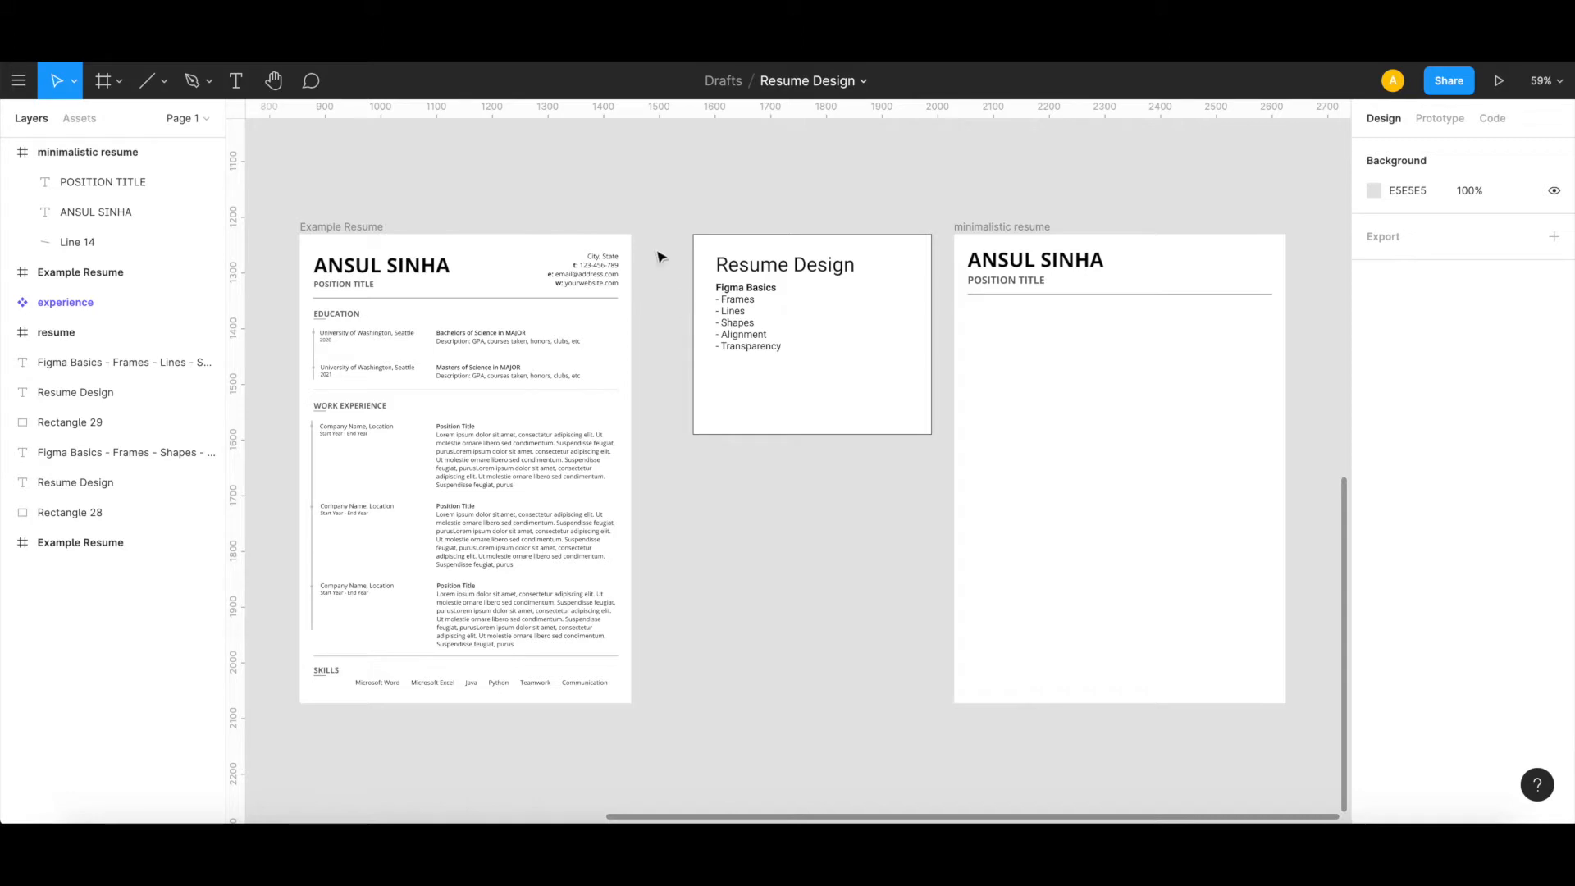
left_click(236, 82)
left_click_drag(1176, 236, 1272, 288)
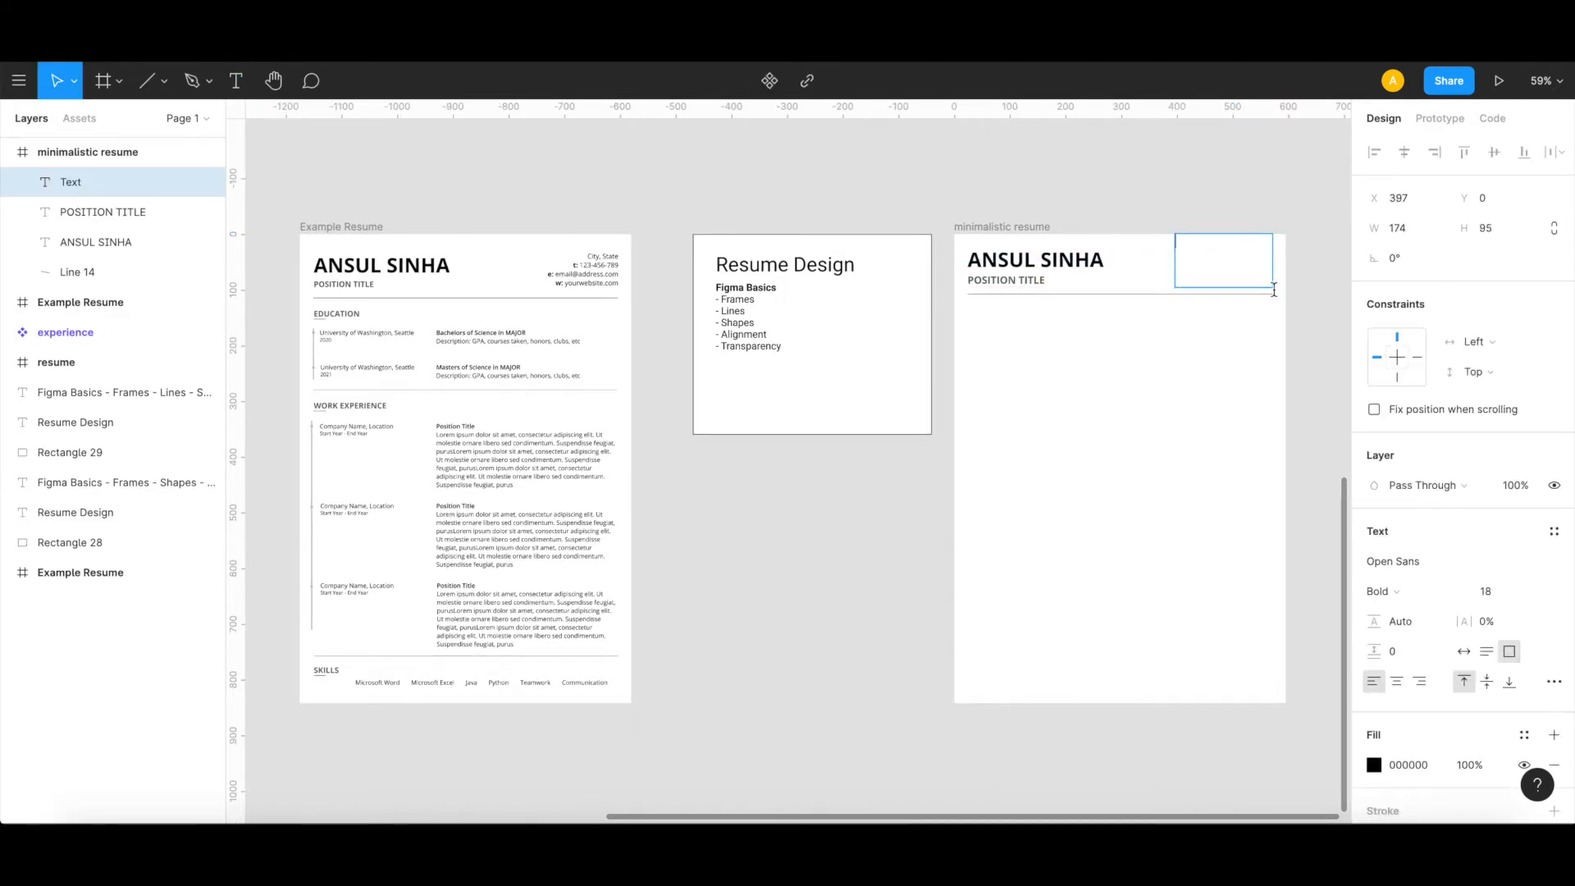
type("City, State")
Step: Format the contact text as Open Sans Regular, size 12, and add placeholder lines for phone (t:), e-mail (e:) and website (w:)
key("ctrl+a")
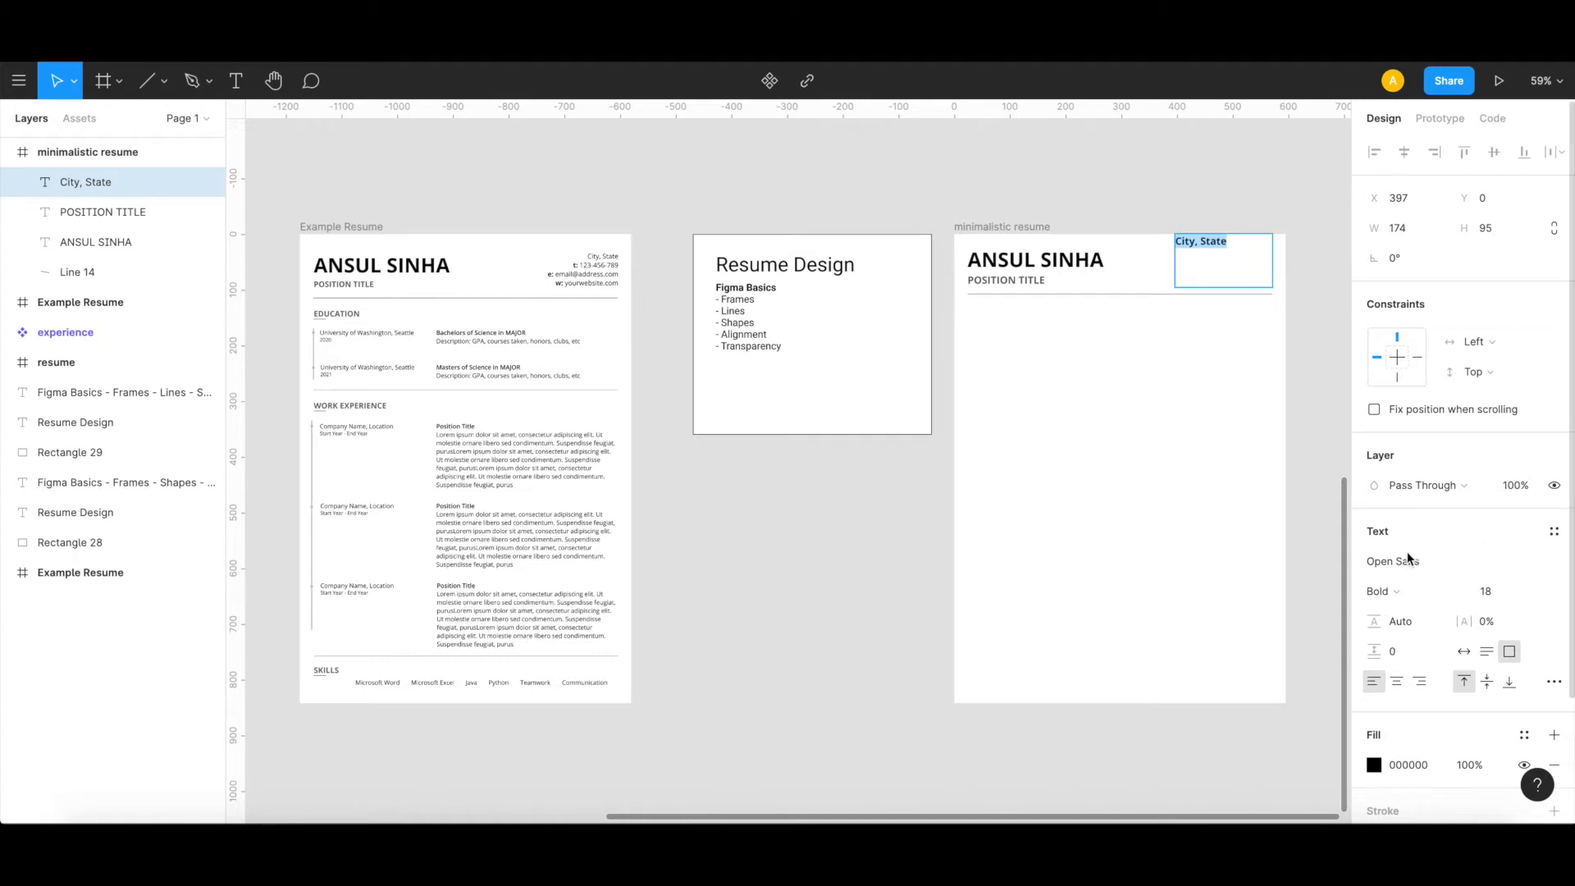
left_click(1400, 594)
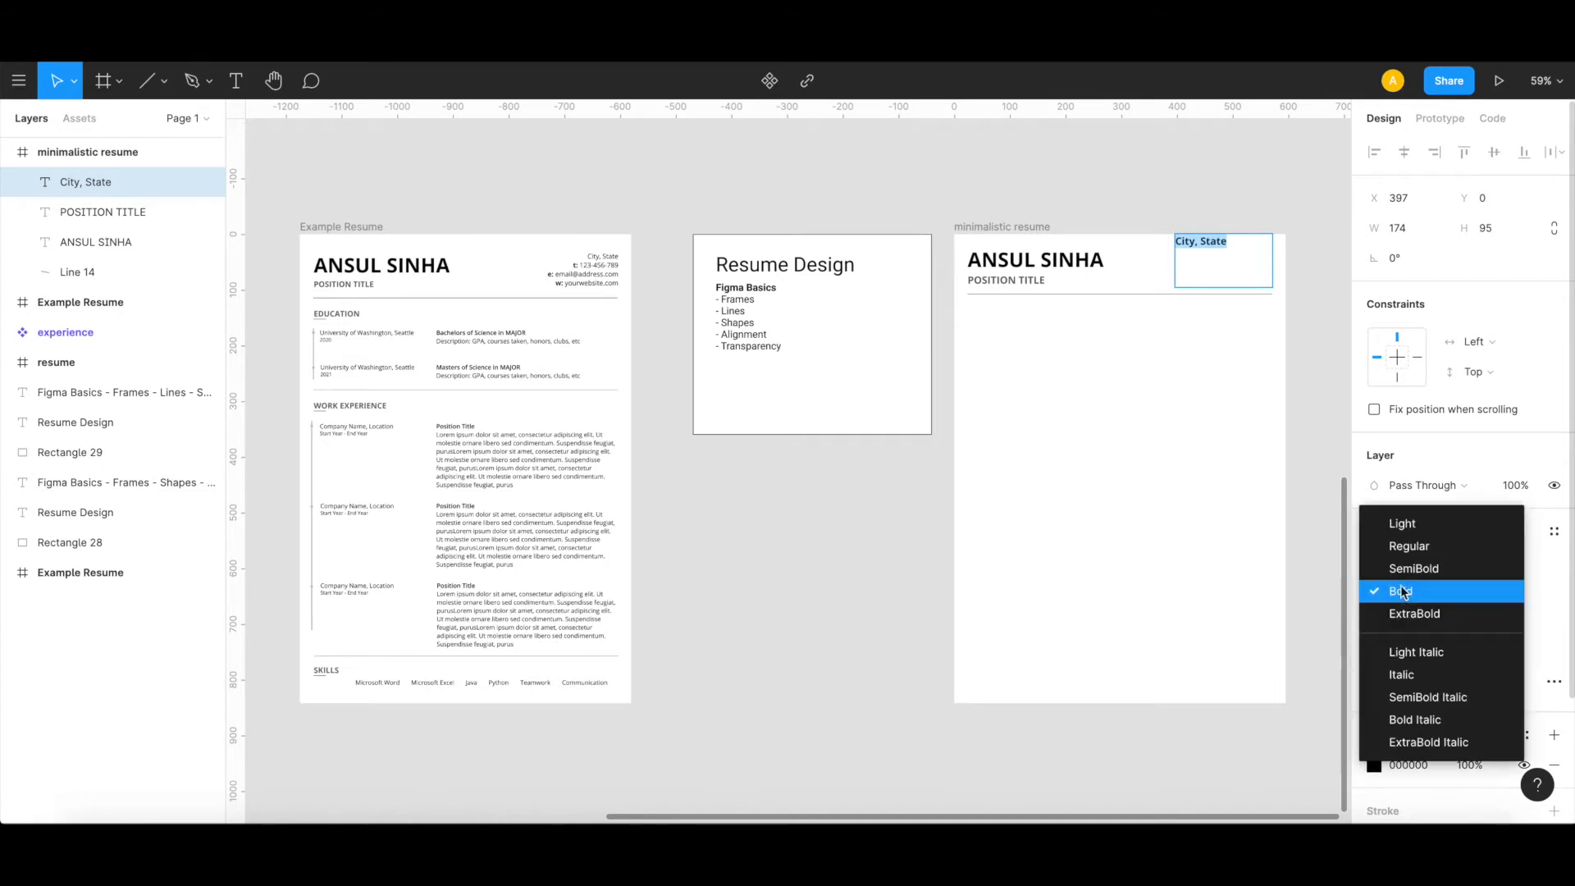
left_click(1404, 544)
left_click(1530, 590)
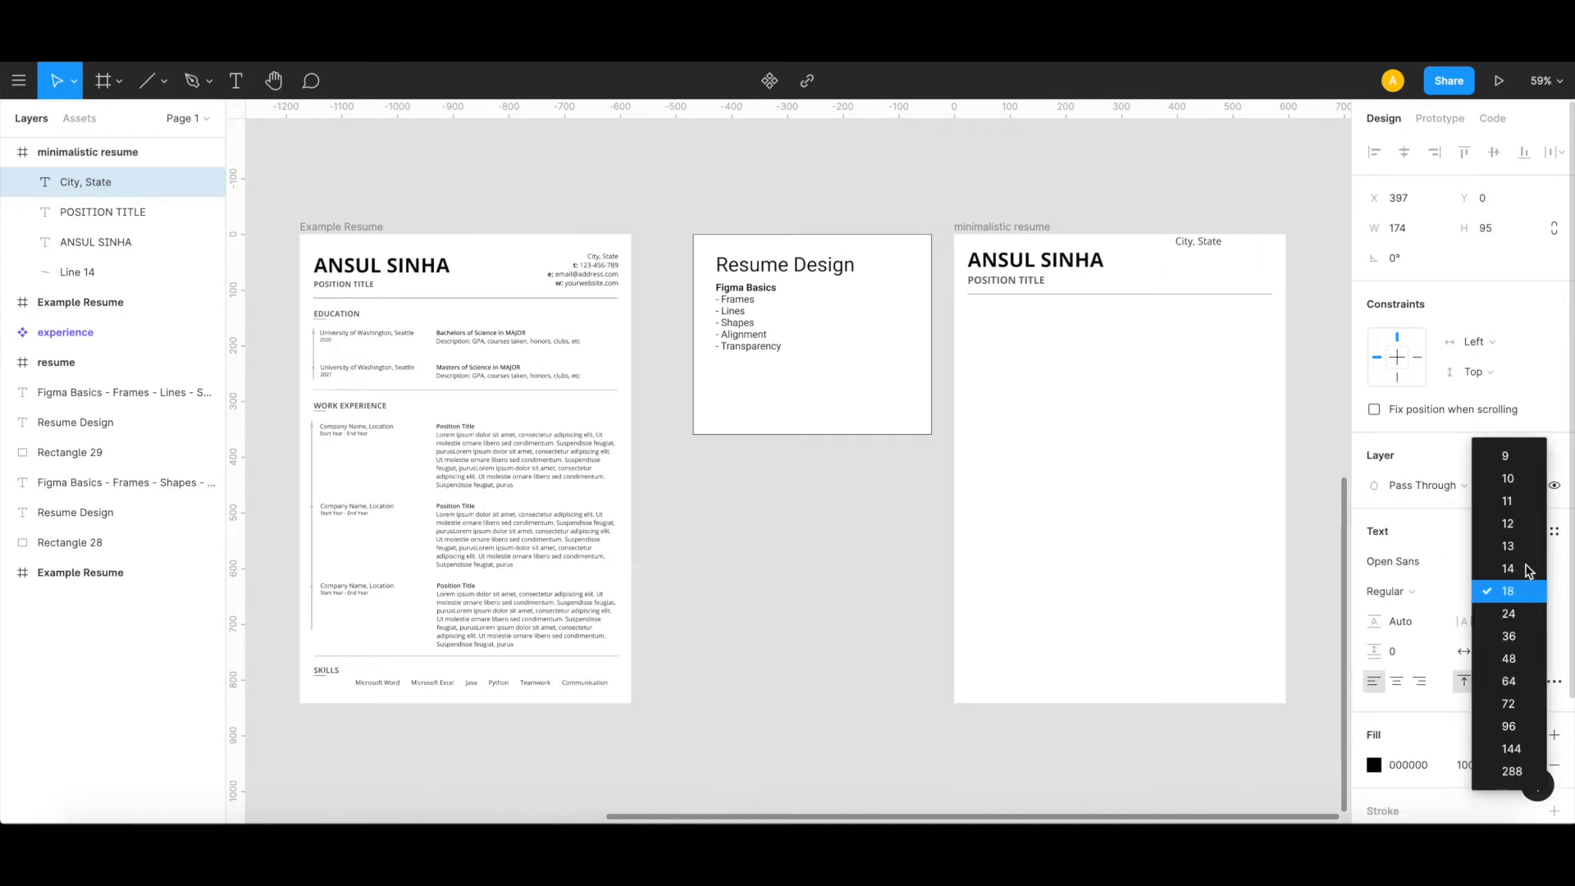
left_click(1515, 536)
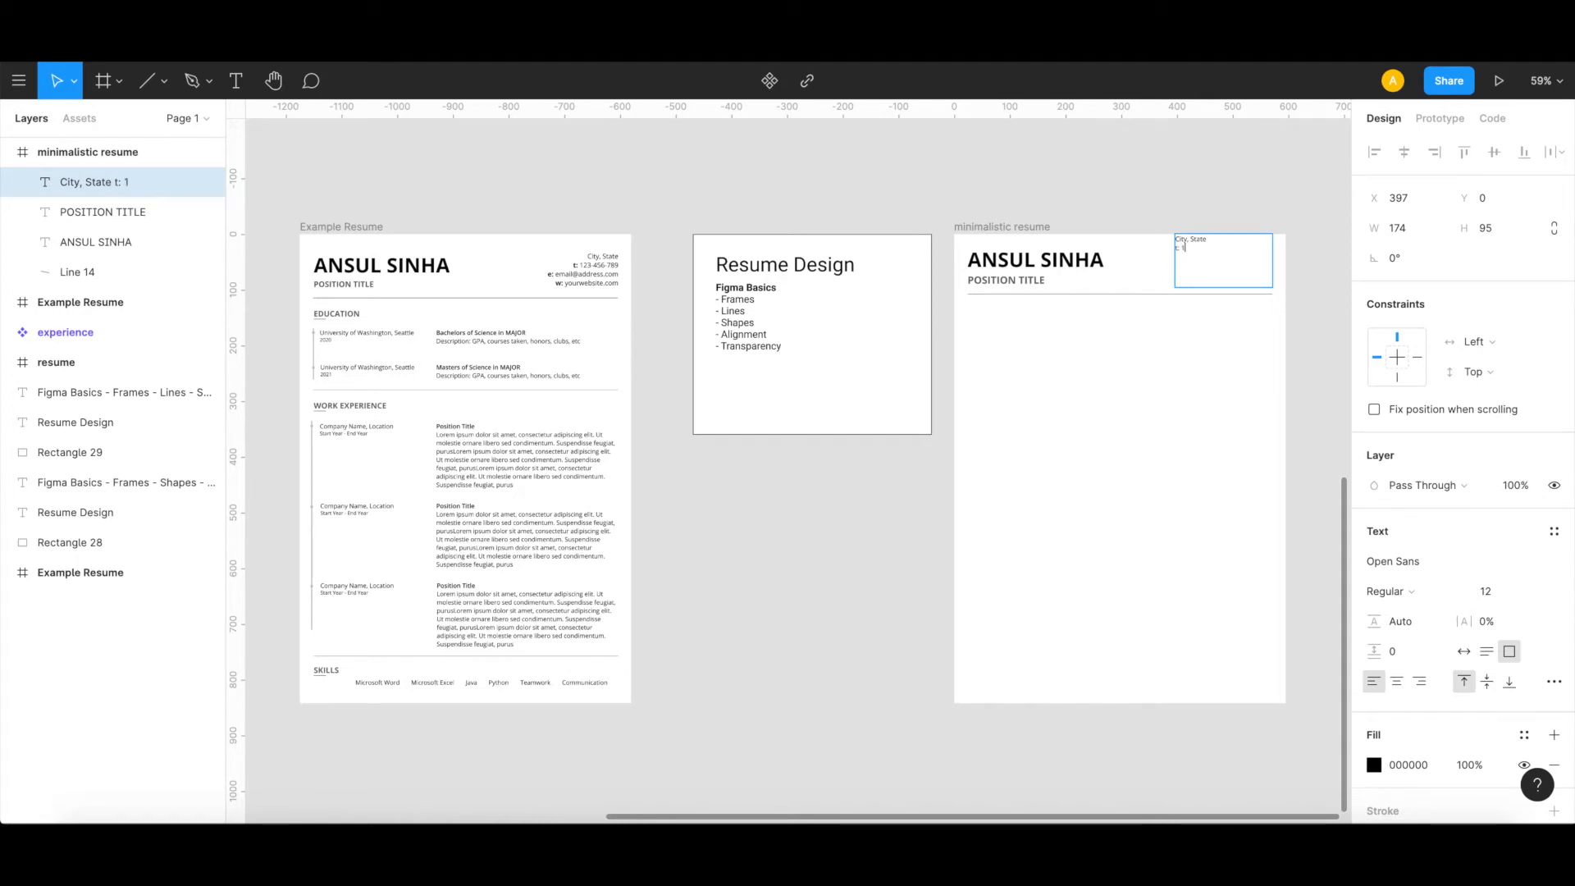
type("56-789")
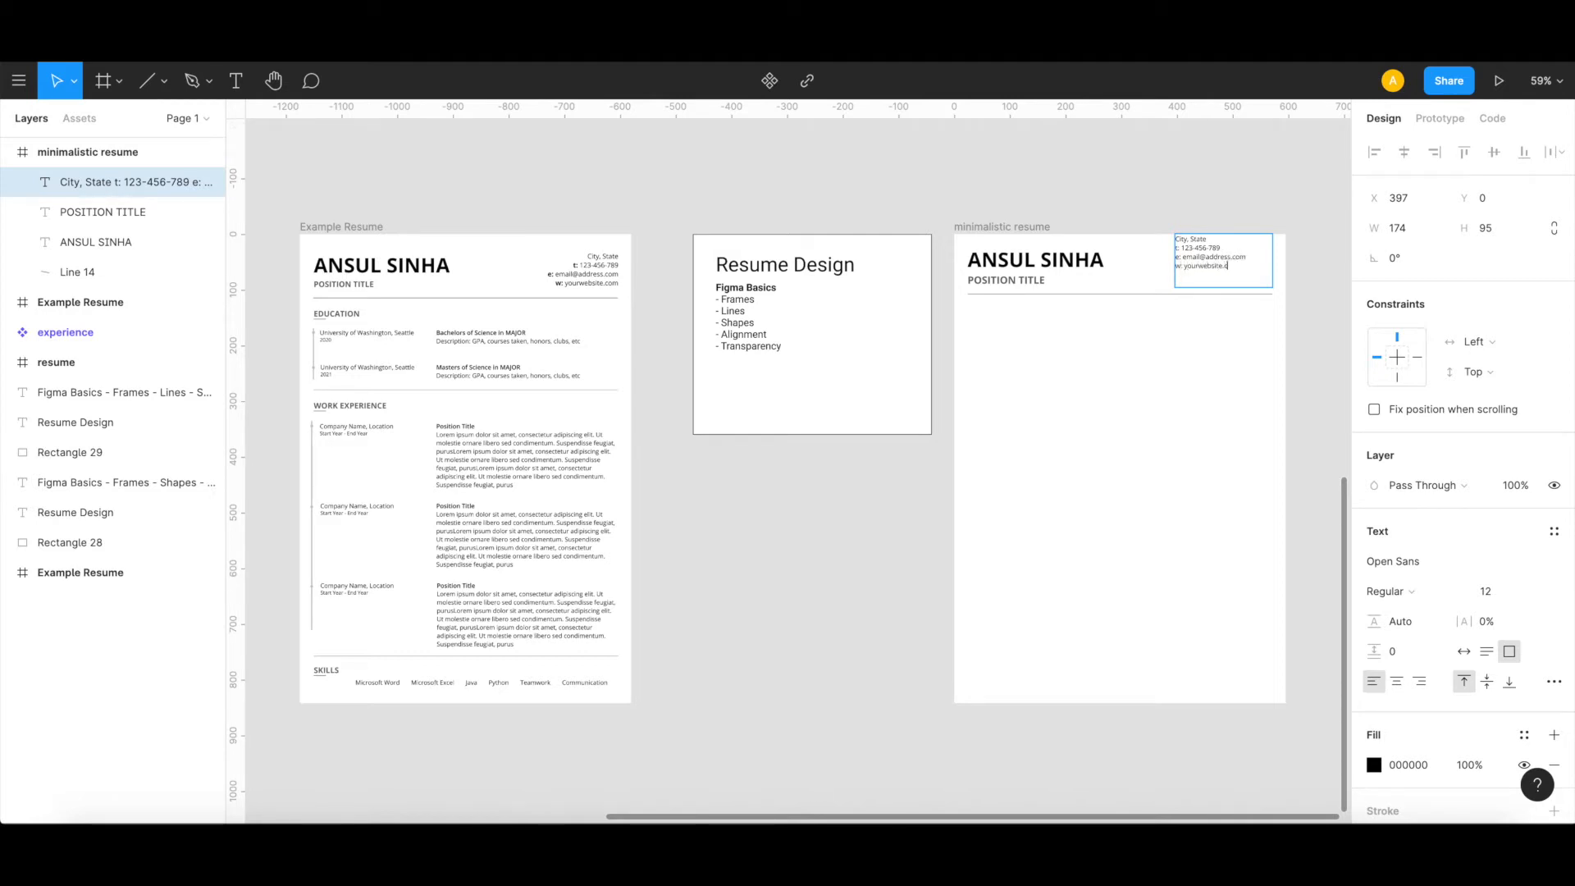
Step: Make the "t:", "e:" and "w:" labels in the contact text bold
left_click(1182, 248)
scroll(1201, 250, "up", 8)
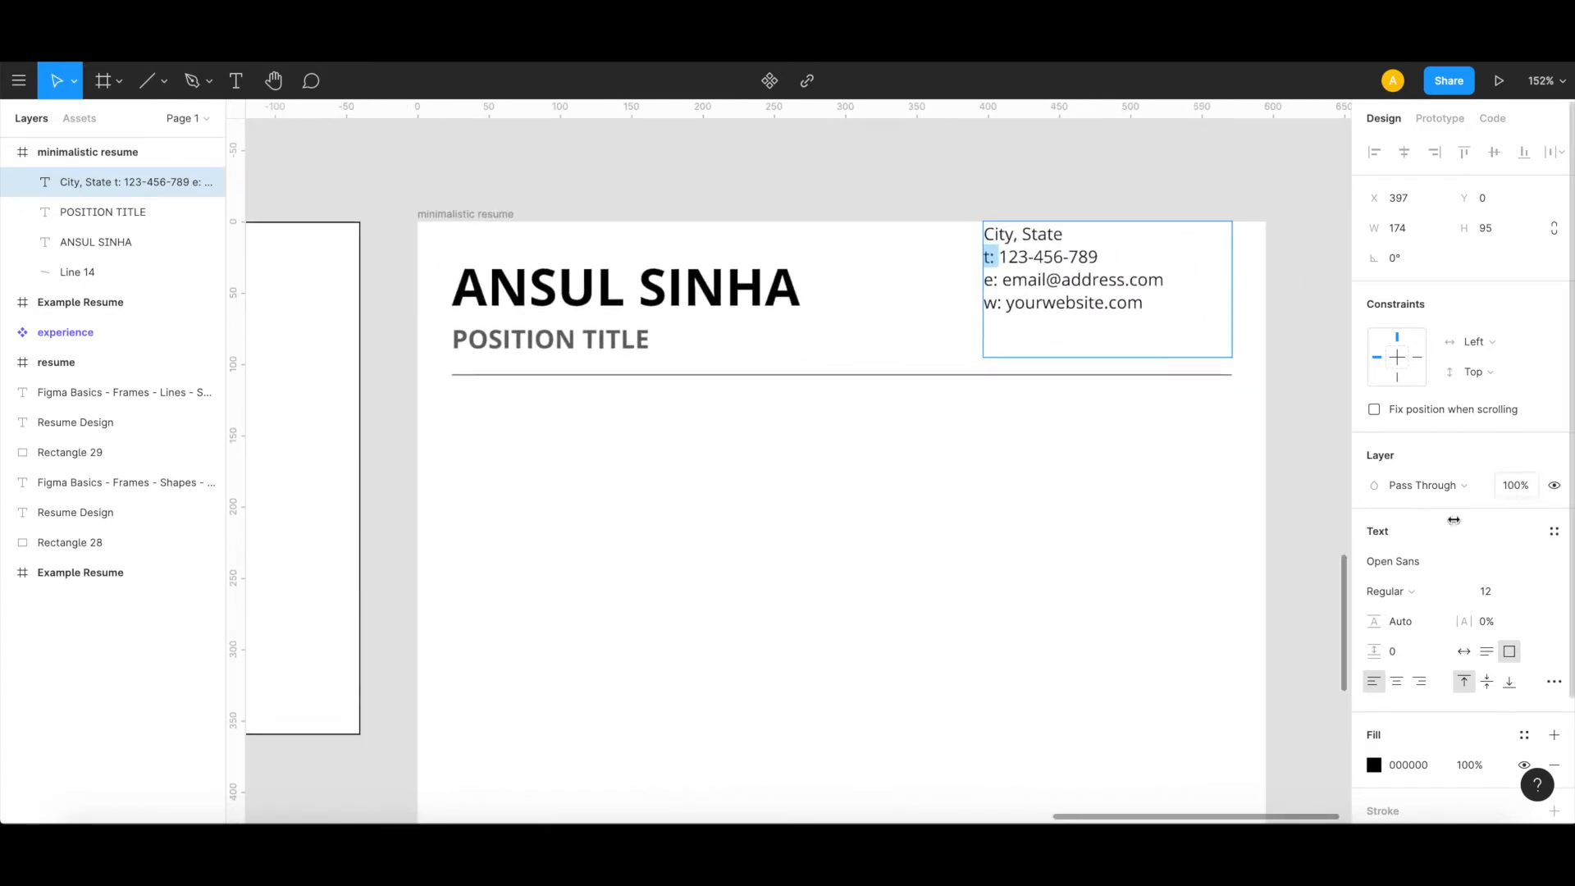
left_click(1433, 596)
left_click(1433, 639)
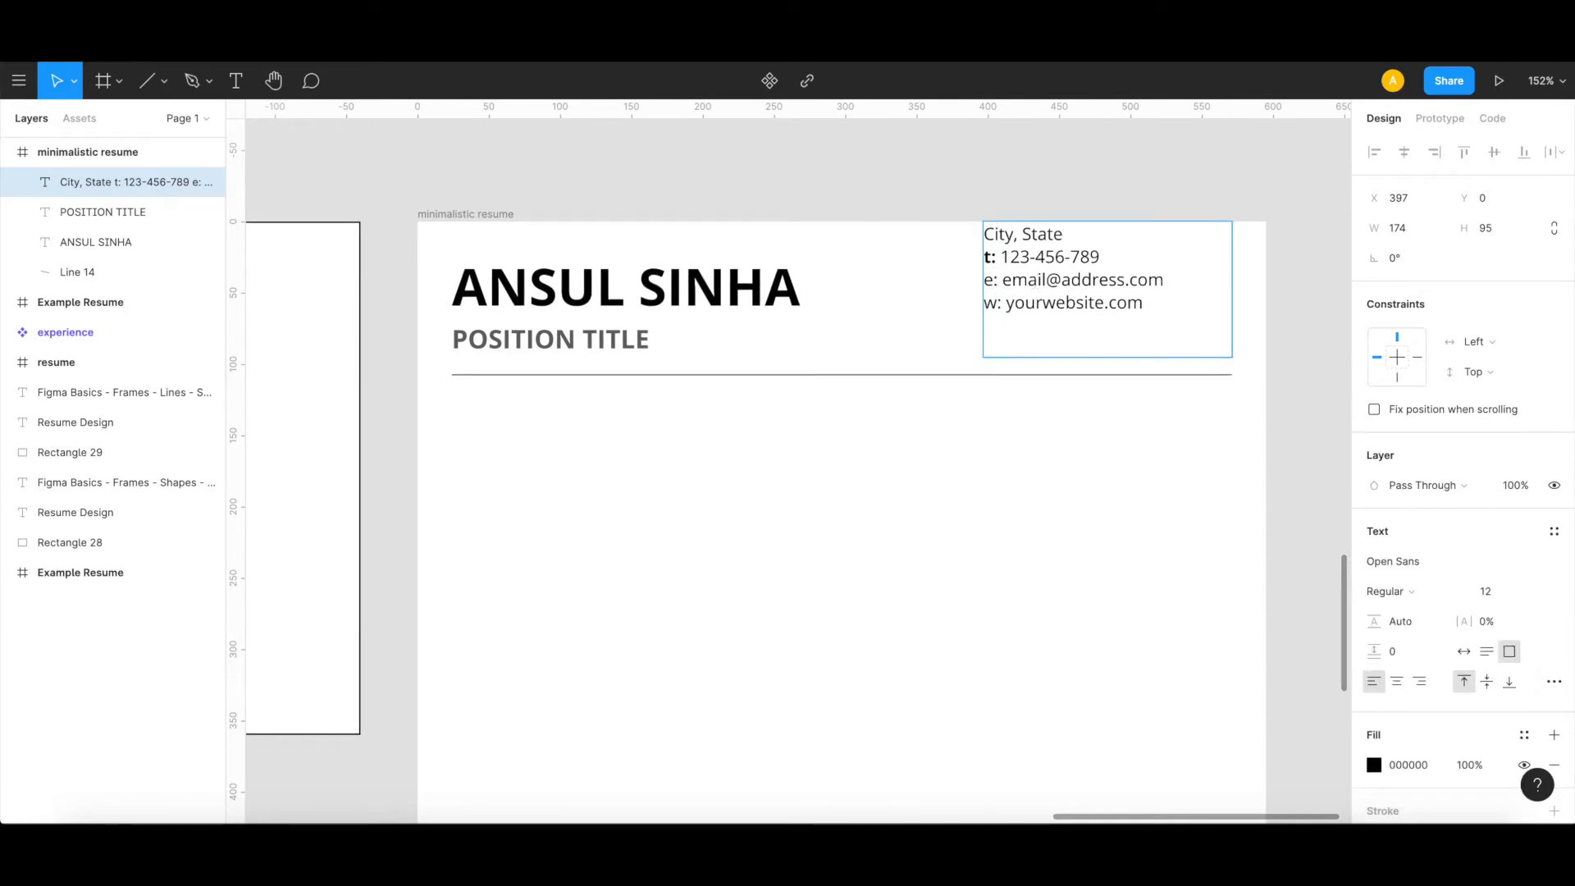
left_click_drag(998, 280, 984, 280)
key("super+b")
key("Down")
key("Right")
key("shift+Left")
key("shift+Left")
key("super+b")
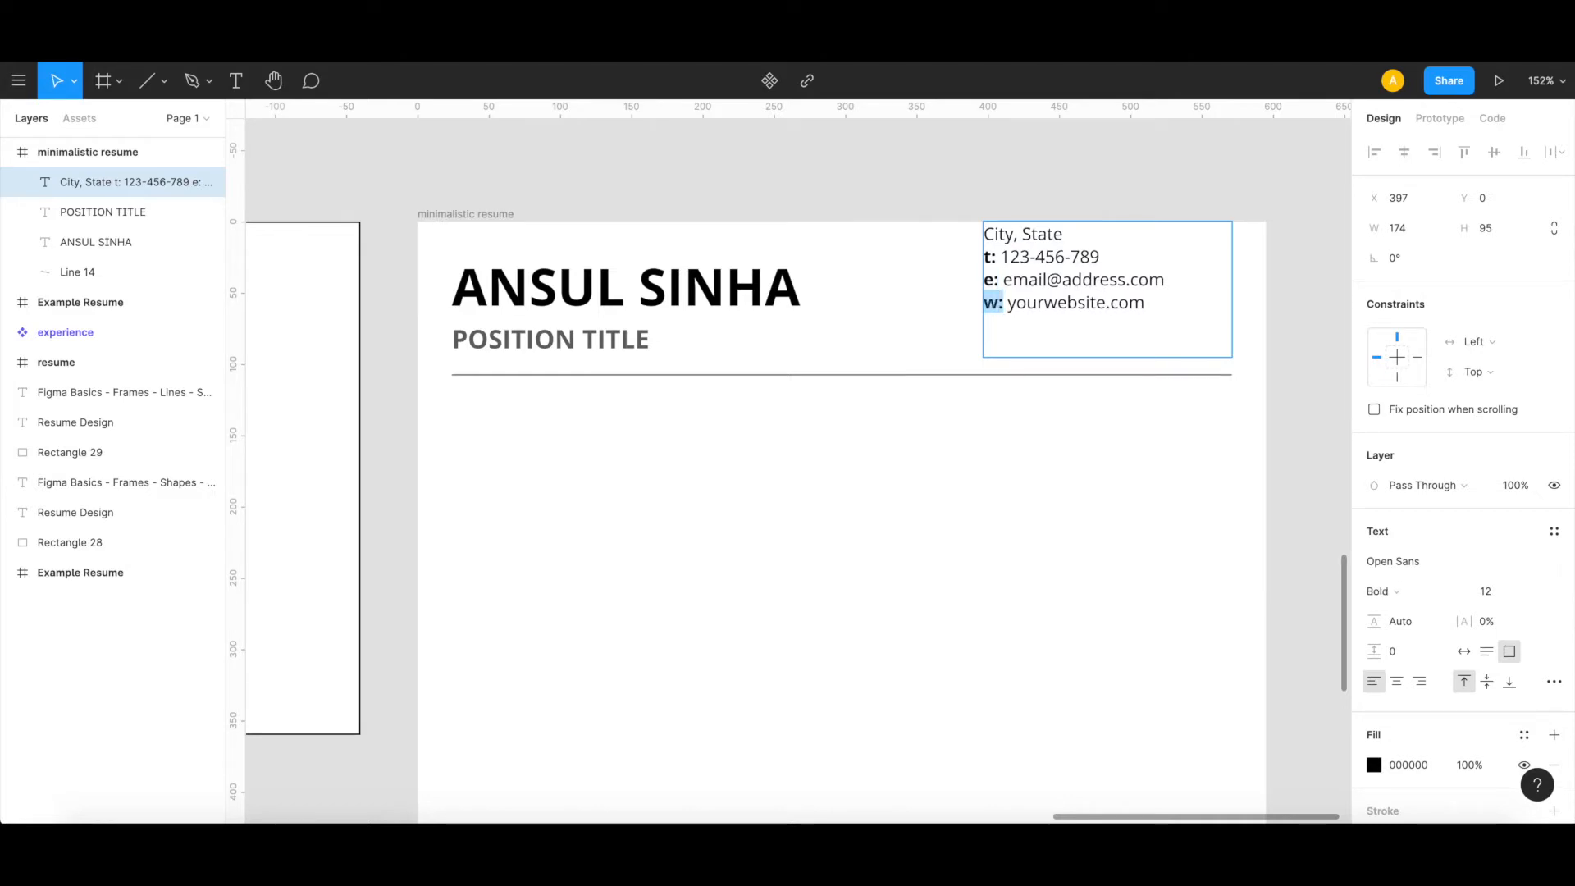
Step: Right-align all four lines of the contact text
key("super+Up")
key("shift+Down")
key("shift+Down")
key("shift+Down")
key("shift+Down")
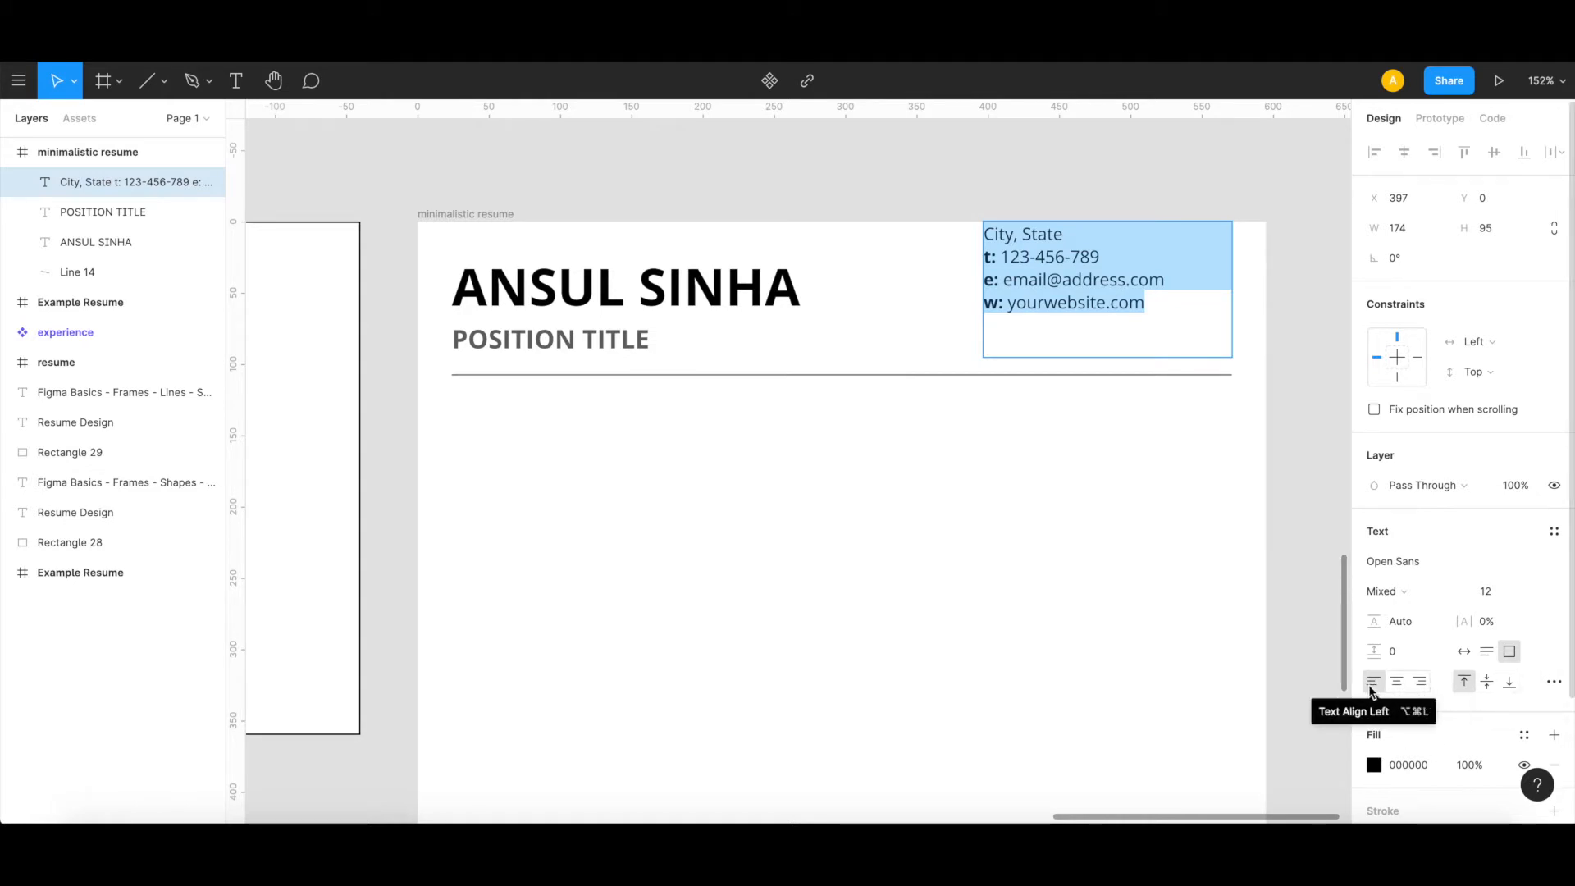
left_click(1421, 684)
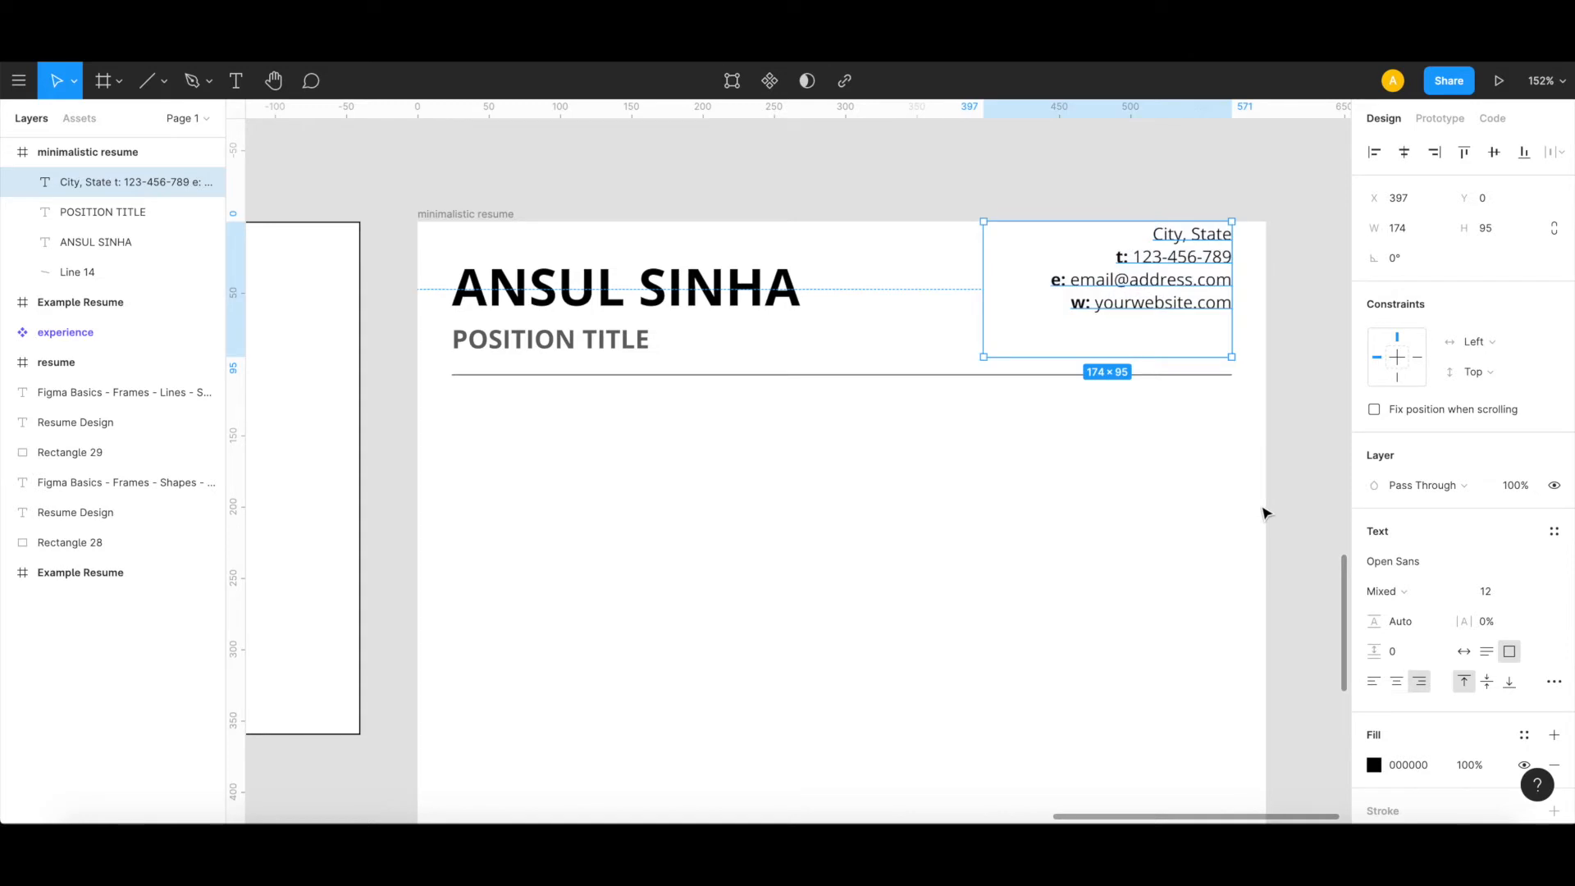
left_click(1224, 574)
Step: Move the contact block down so it sits beside the name heading, just above the header line
scroll(1170, 625, "down", 6)
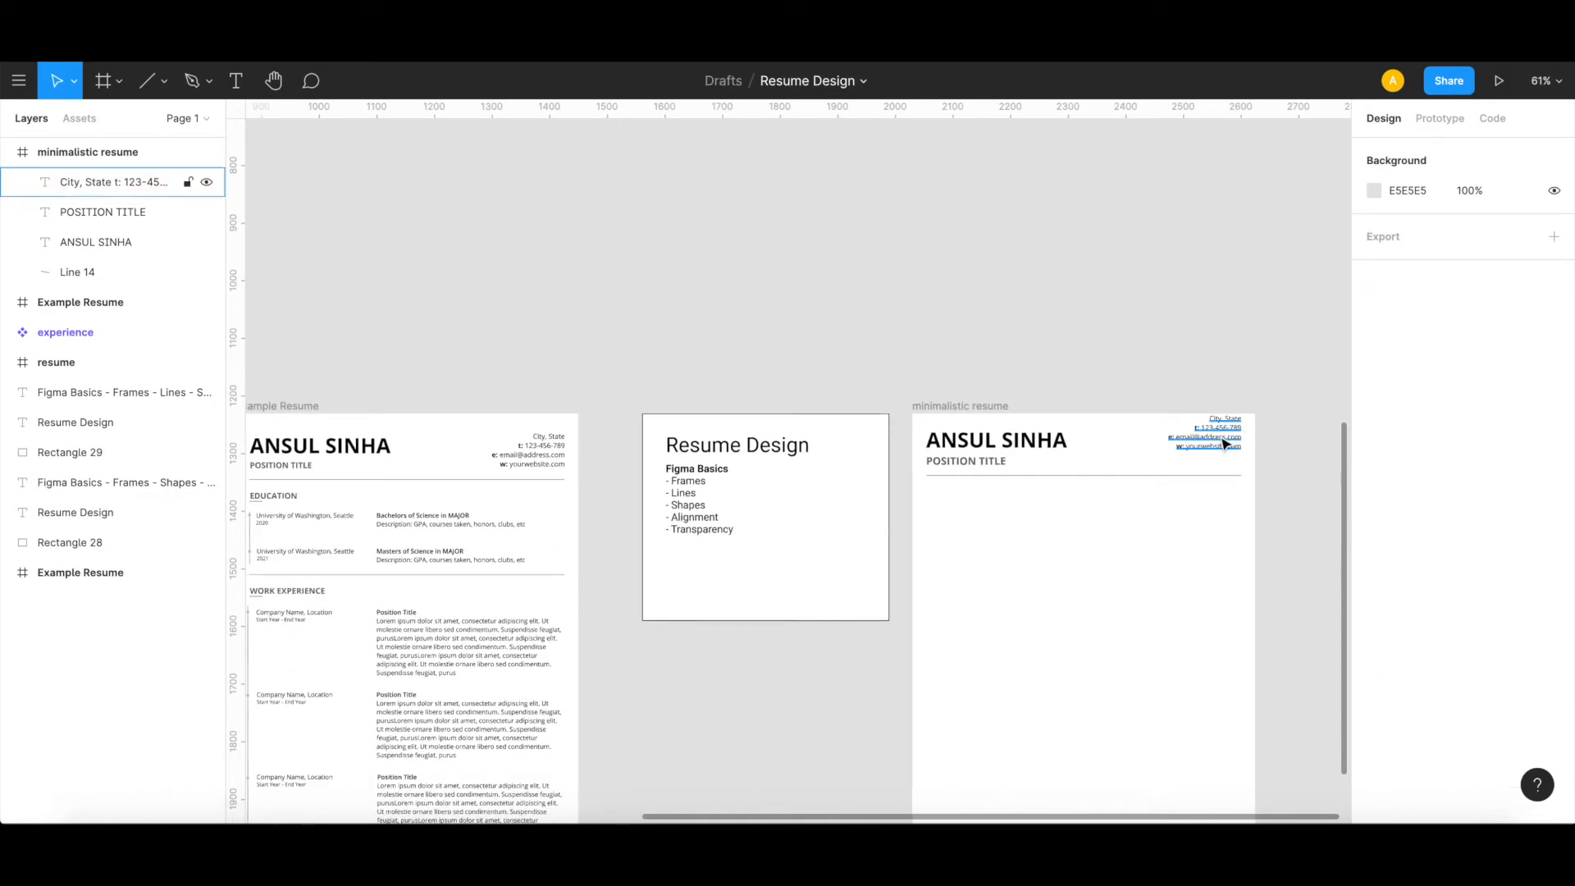
left_click_drag(1225, 444, 1222, 458)
left_click(1193, 558)
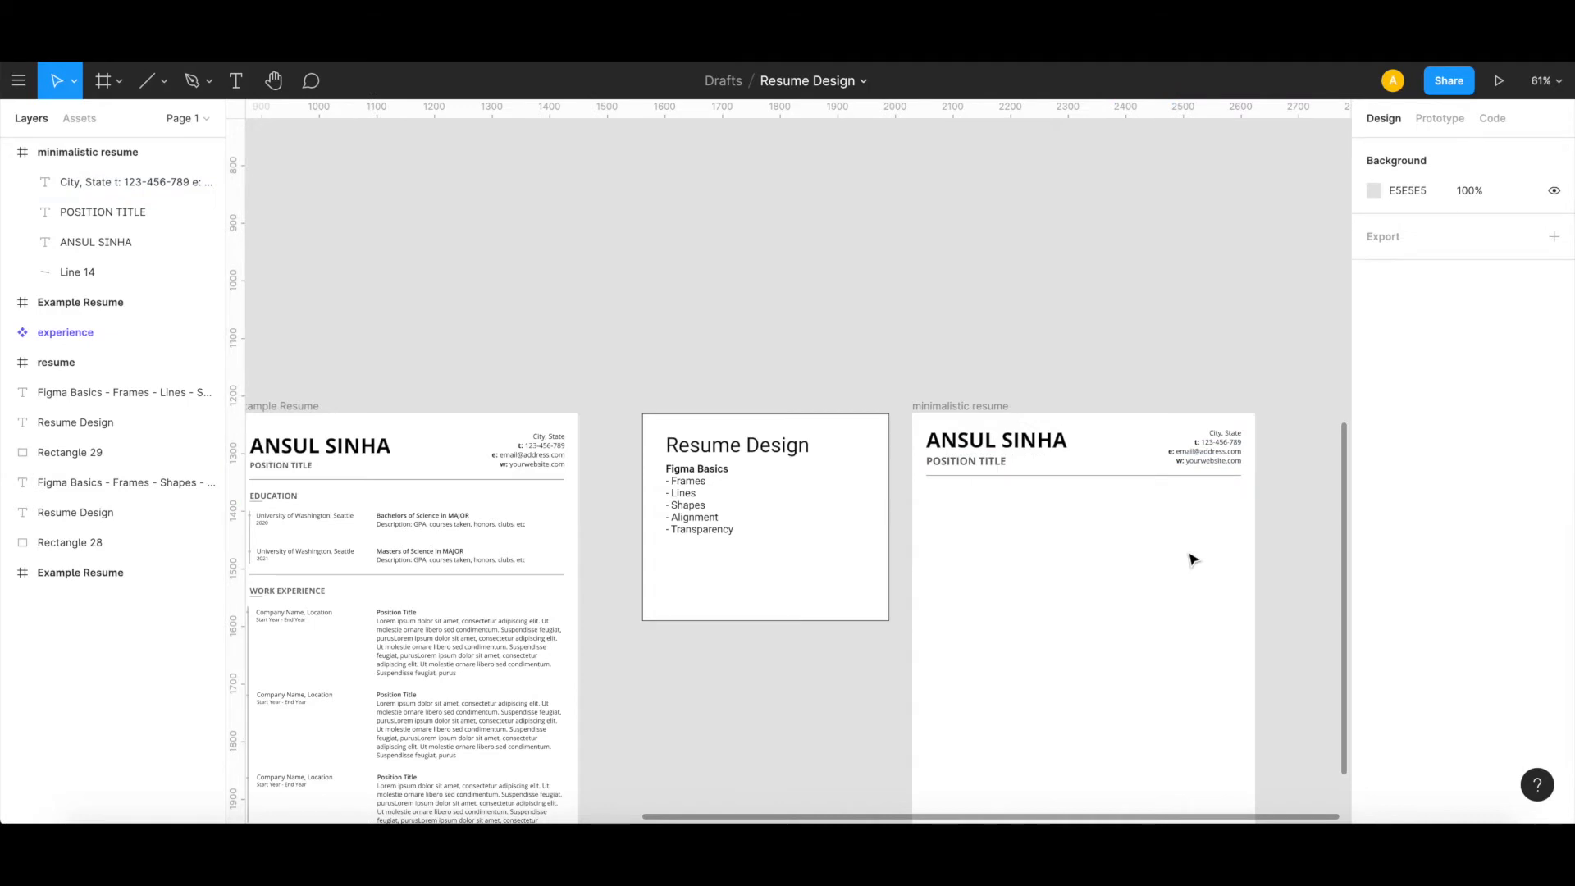
Step: Duplicate the POSITION TITLE text below the header line at X 24, Y 132 and change the copy to EDUCATION
scroll(774, 687, "down", 5)
scroll(774, 687, "left", 2)
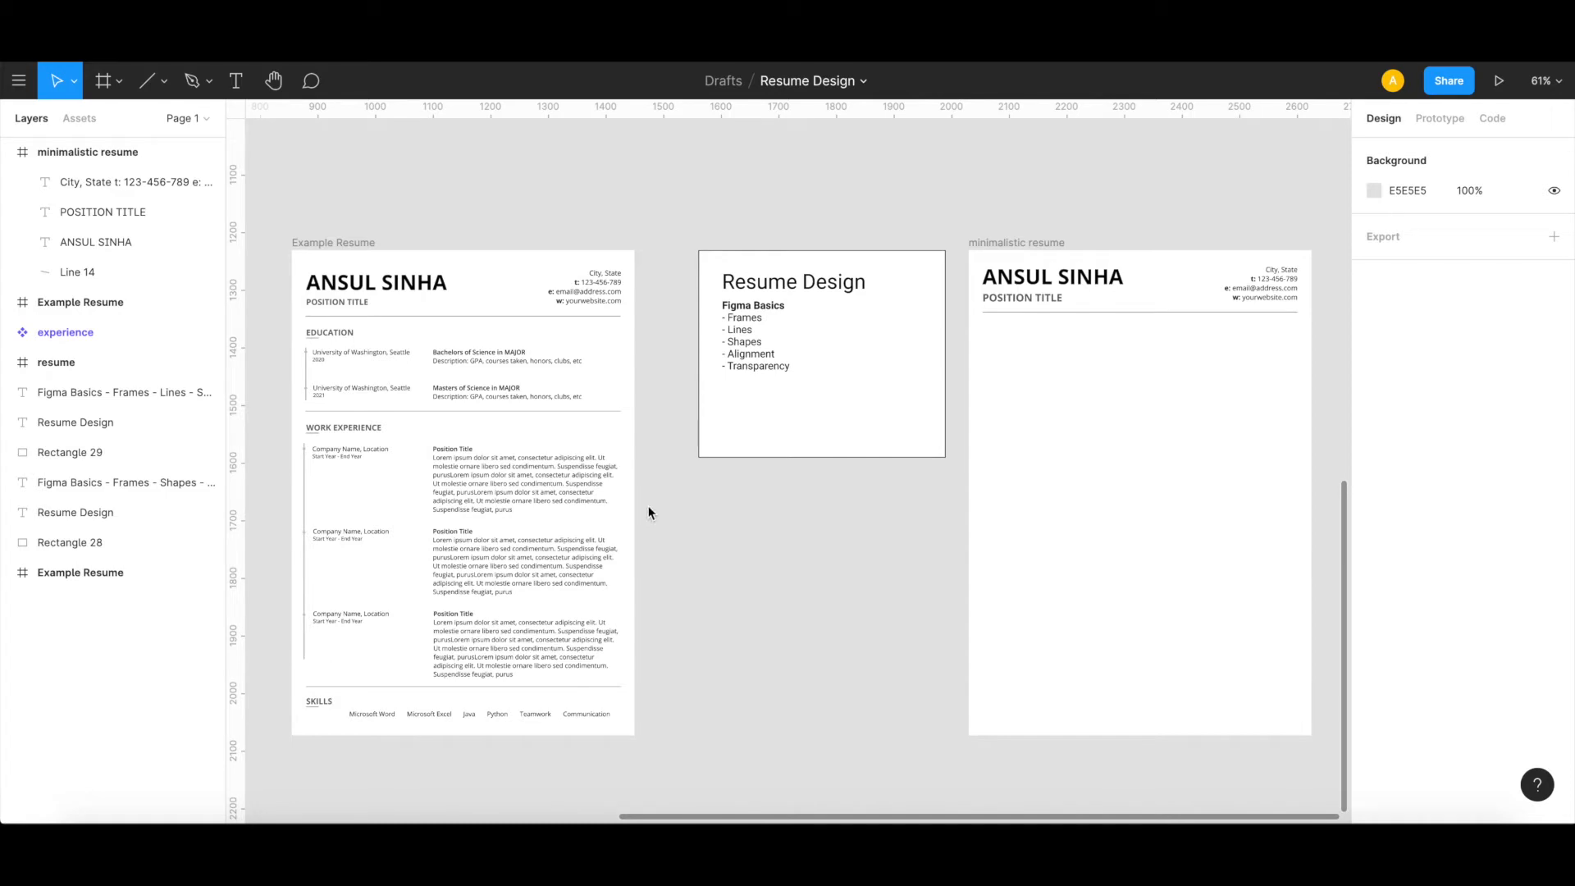
left_click(1040, 305)
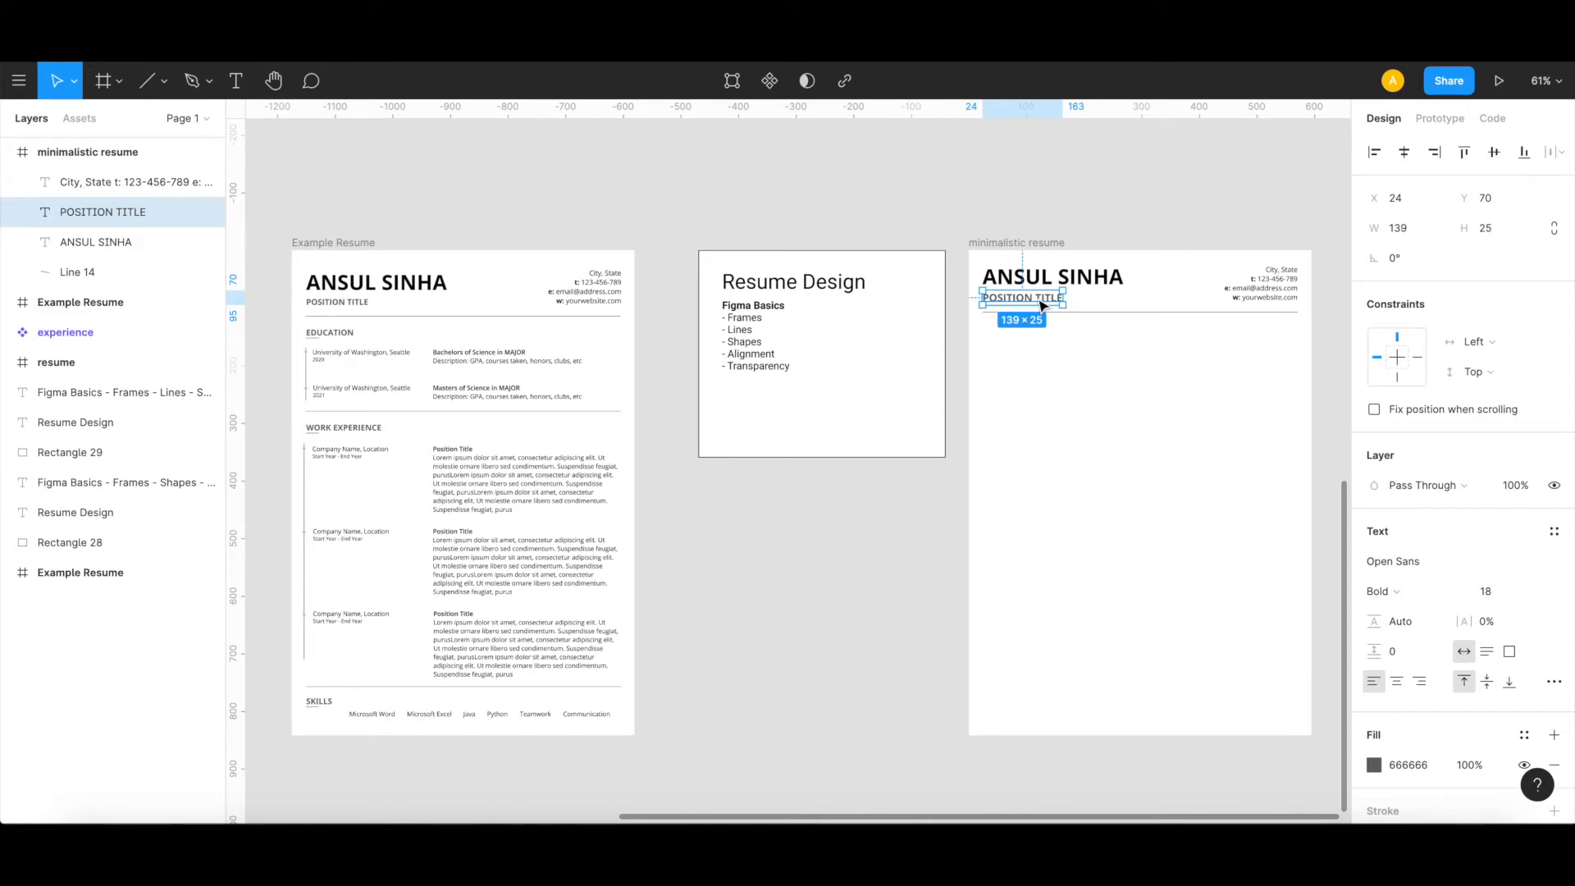
key("ctrl+v")
left_click_drag(1040, 305, 1038, 330)
double_click(1037, 328)
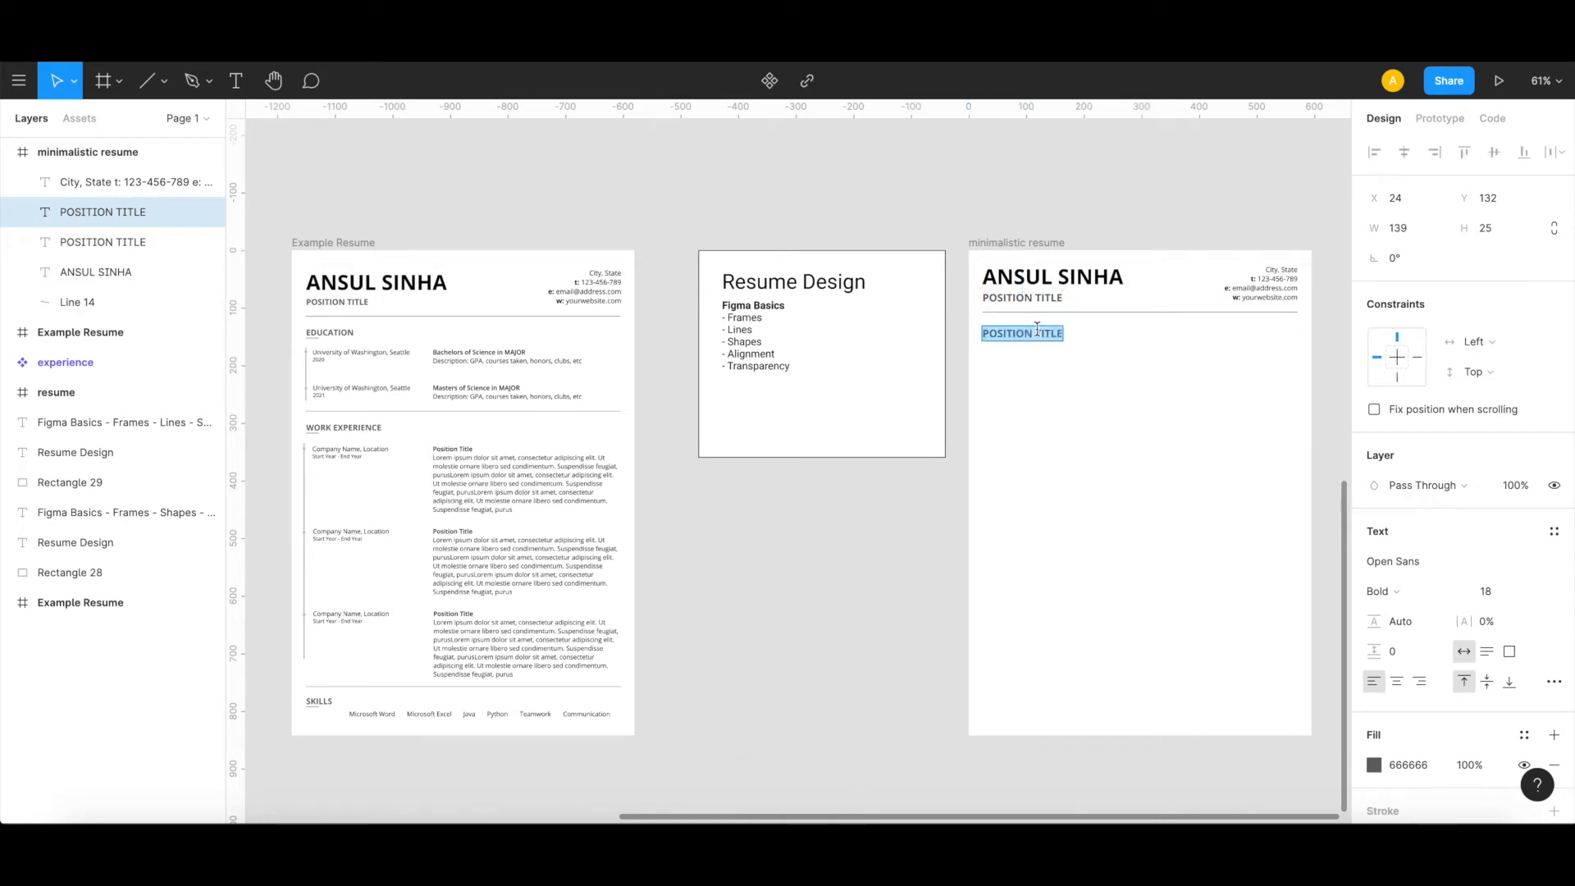
type("EDUCA")
type("TION")
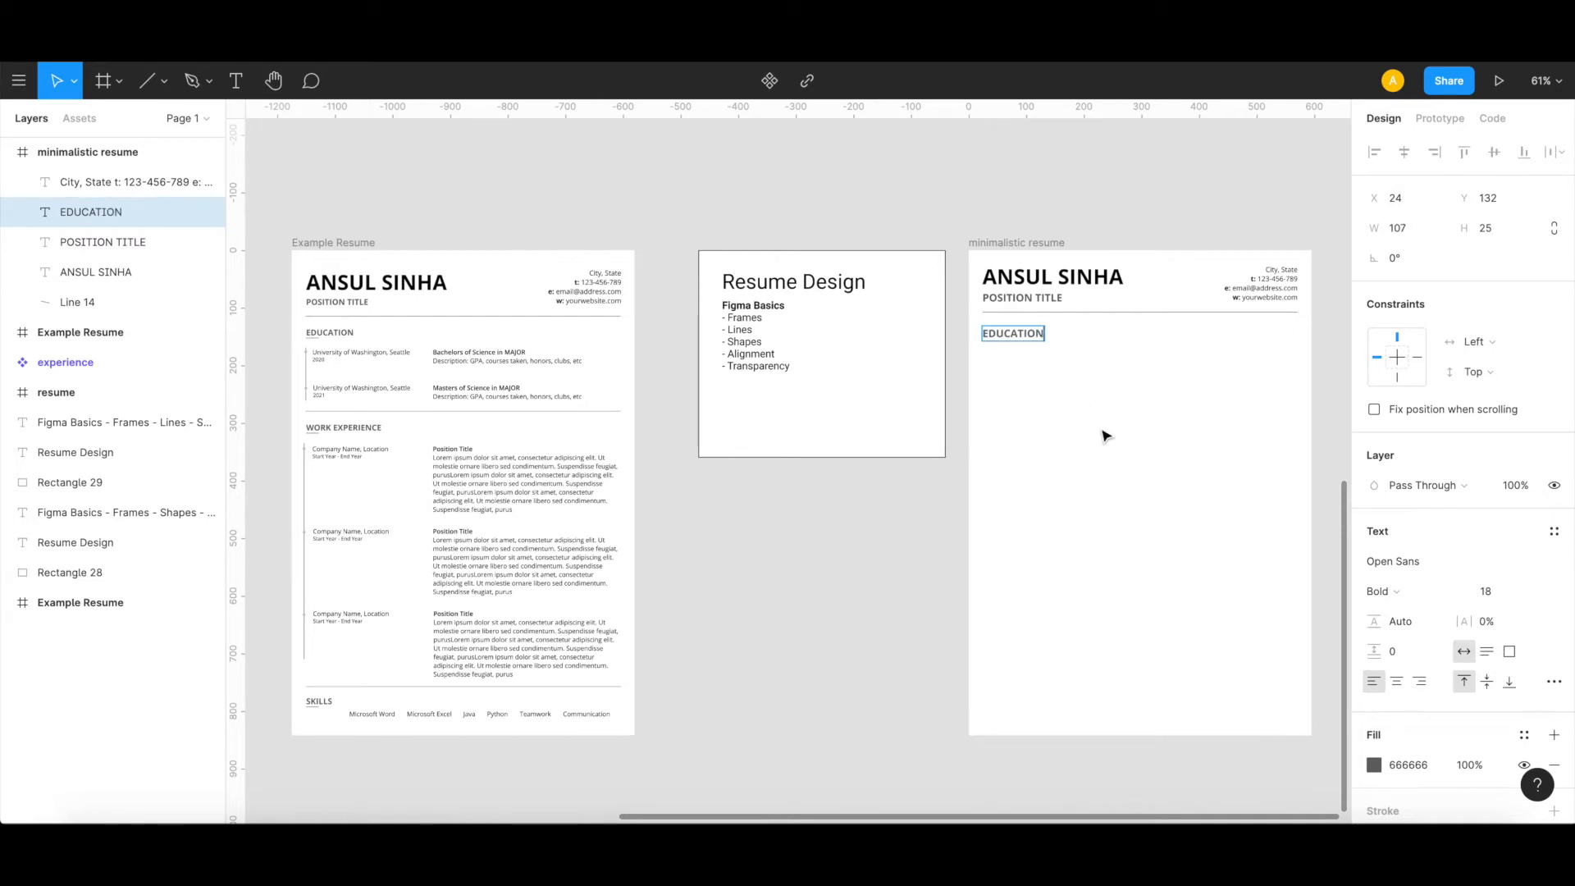
key("Escape")
left_click(1105, 437)
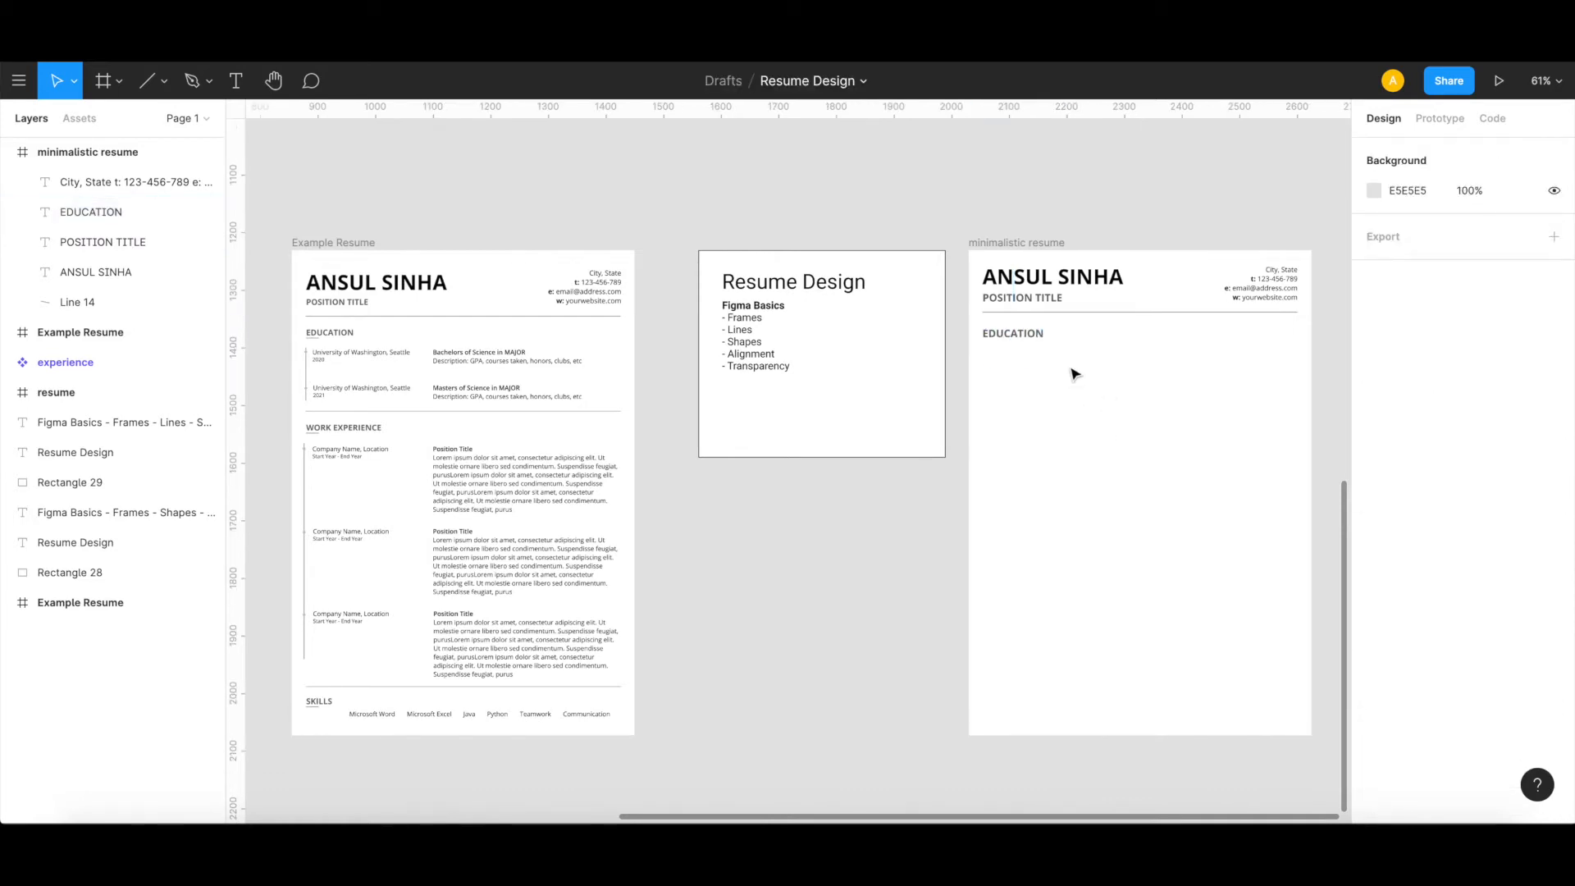
Step: Add a new text reading "University" just below the EDUCATION heading at about X 72, Y 175
left_click(236, 81)
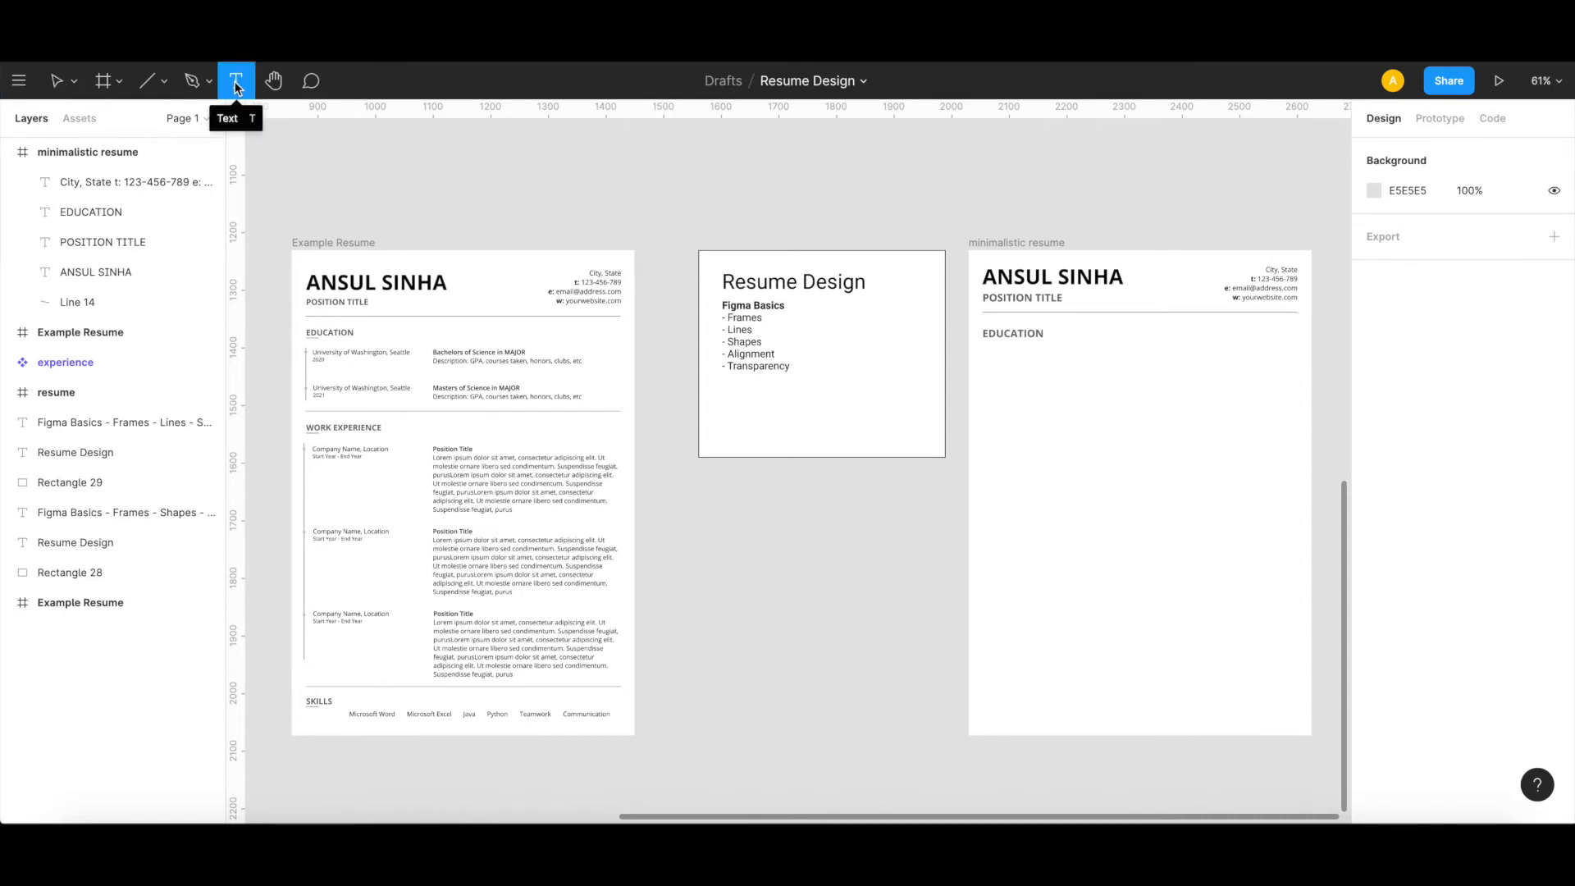
left_click(1011, 350)
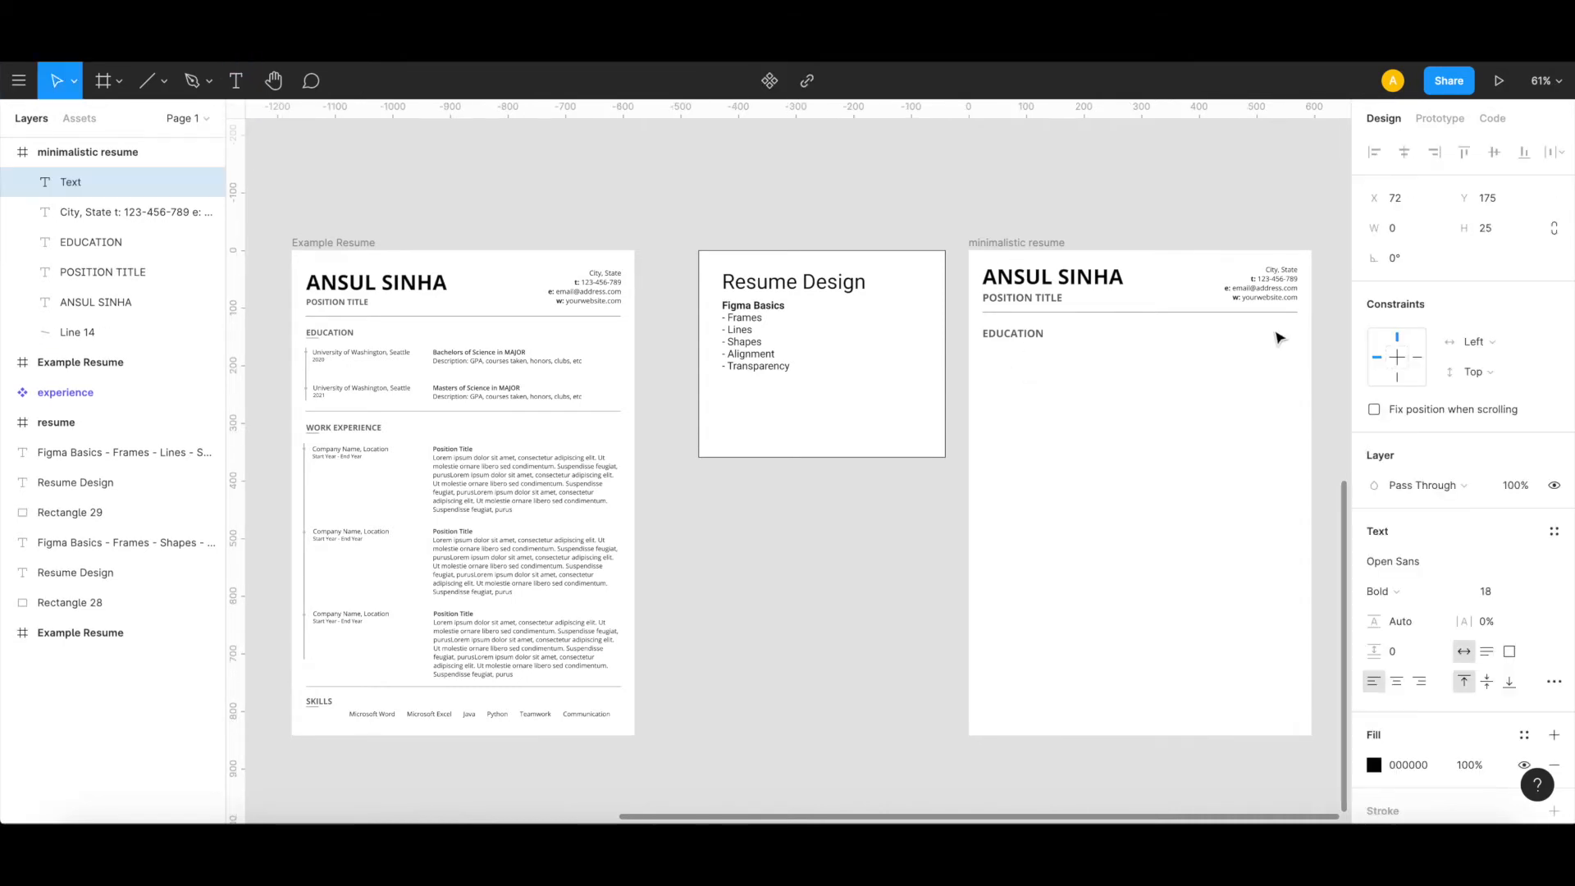
type("Univeri")
type("ity")
Step: Set the whole University text to font size 12 and Regular weight
key("ctrl+a")
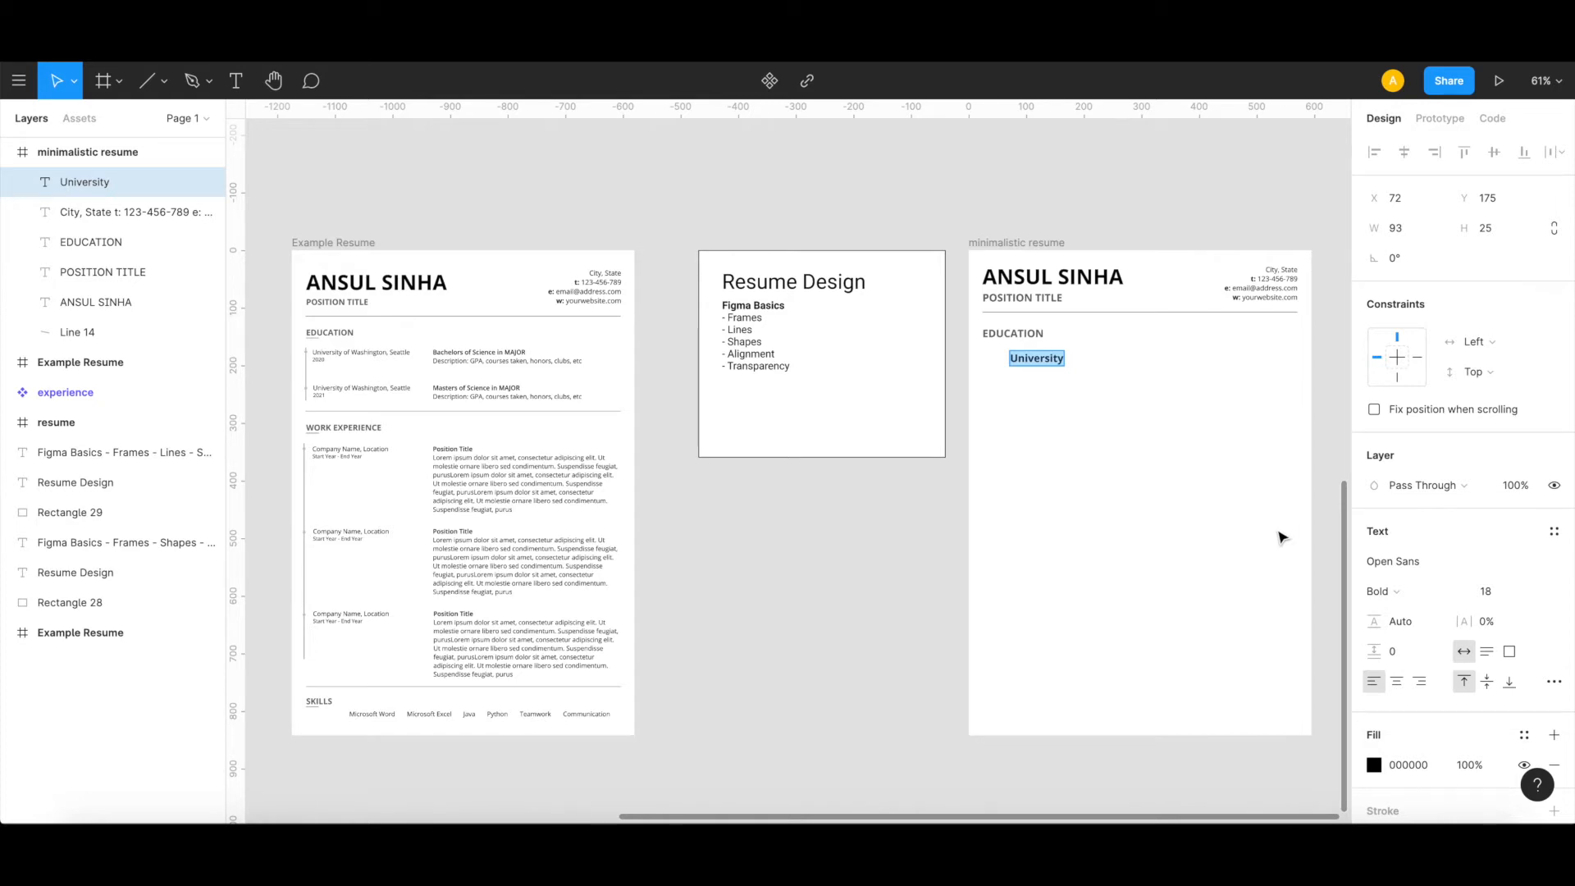
left_click(1546, 595)
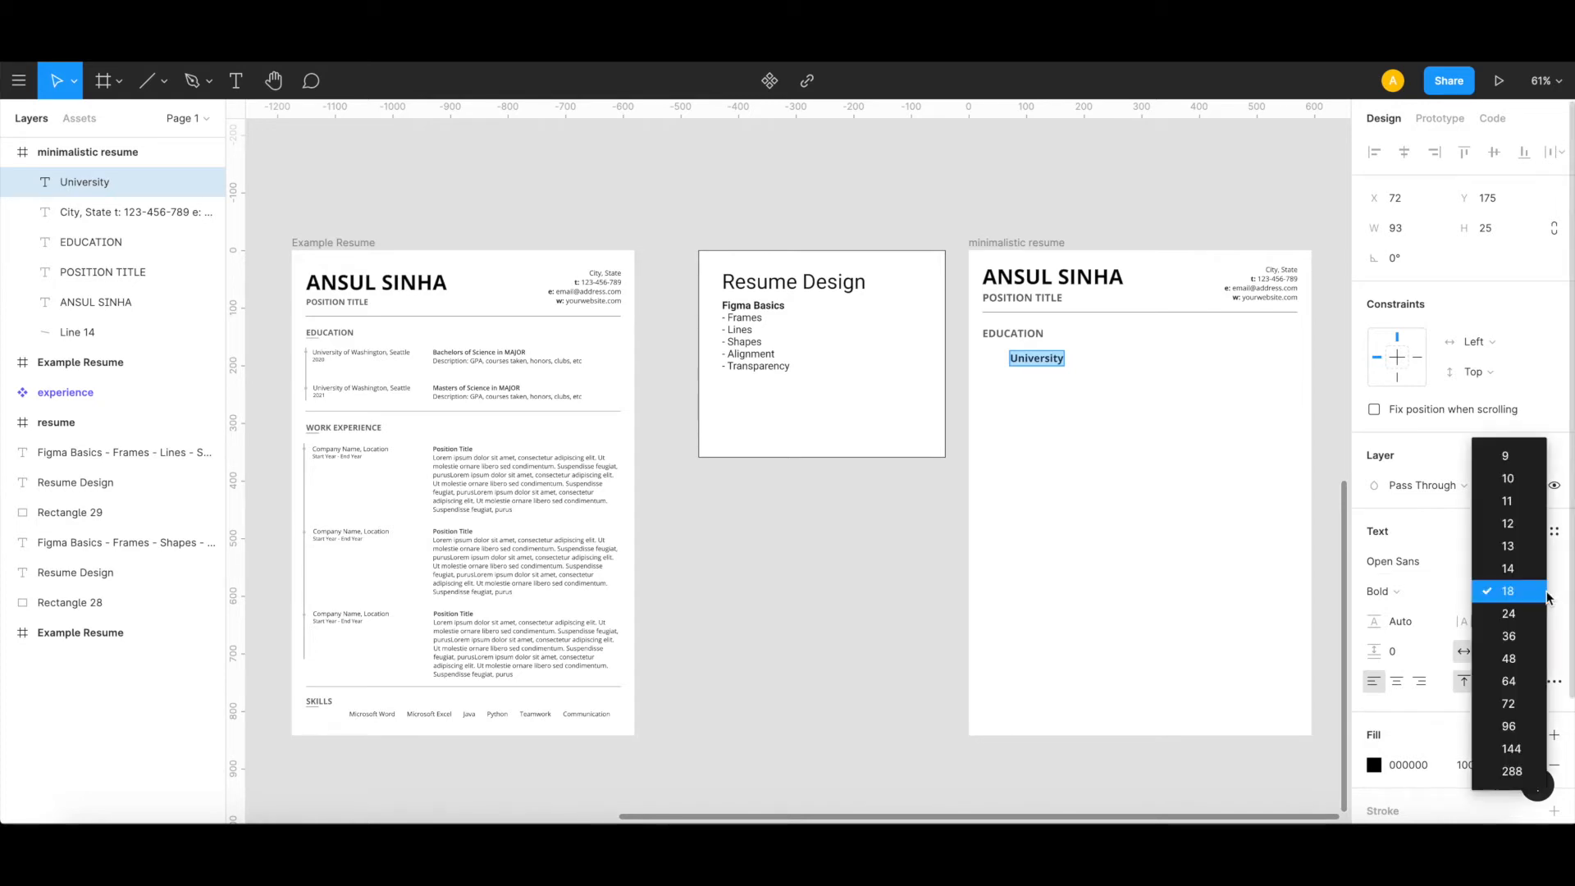
left_click(1513, 525)
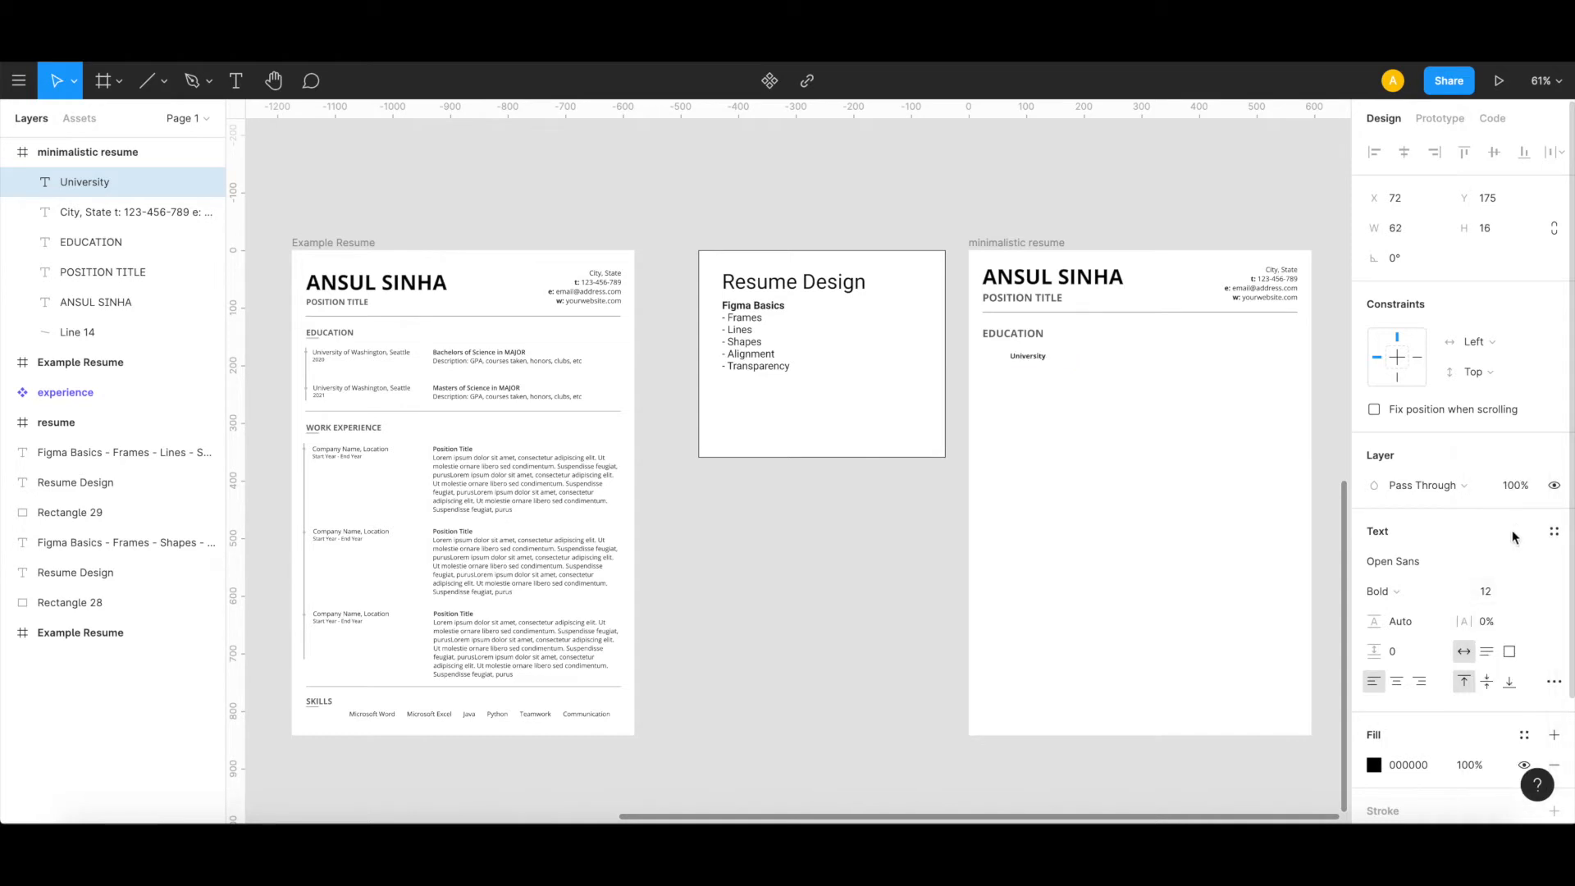
left_click(1461, 597)
left_click(1445, 548)
left_click(1058, 420)
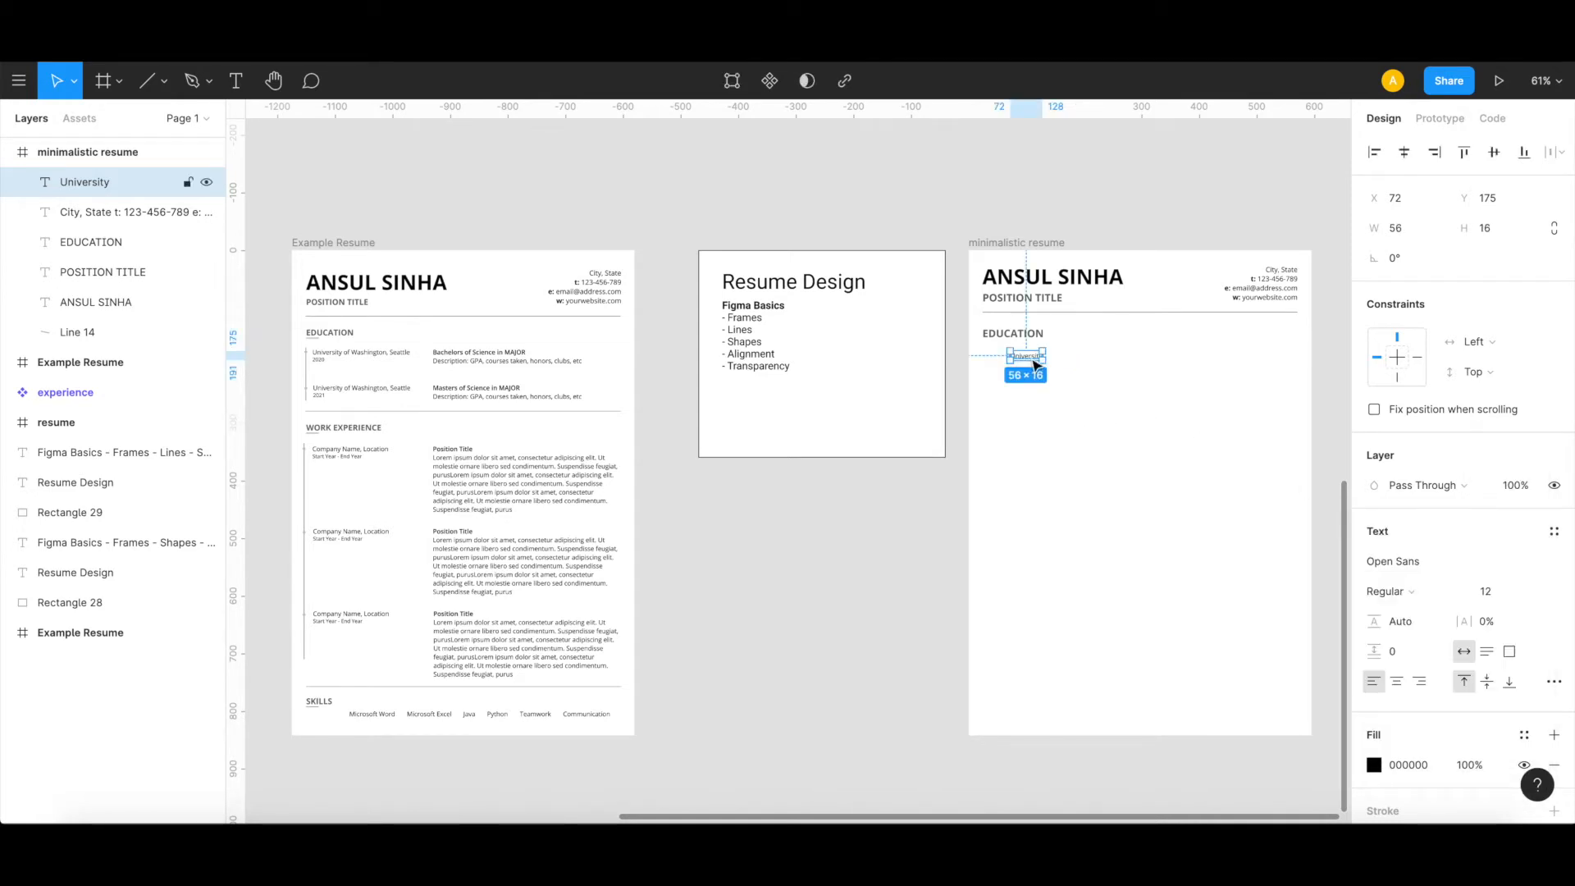
Step: Move the University text to X 50, Y 170 and extend it to "University of Washington, Seattle" with 2020 on a second line
left_click_drag(1032, 360, 1019, 354)
double_click(1019, 354)
key("Right")
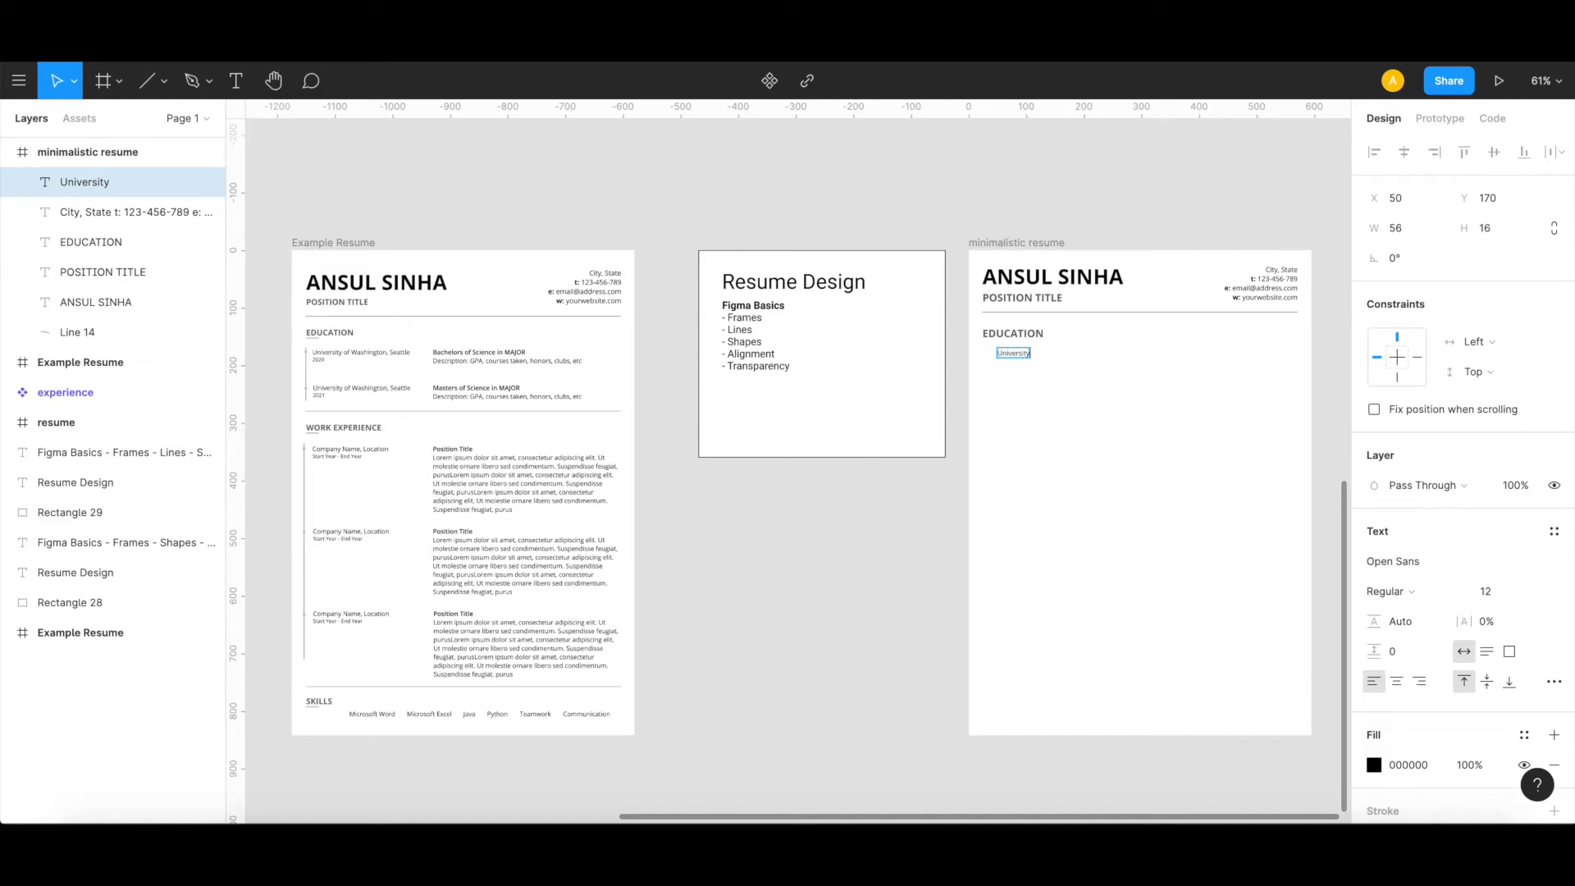
type("of Washington, Seattle")
key("Return")
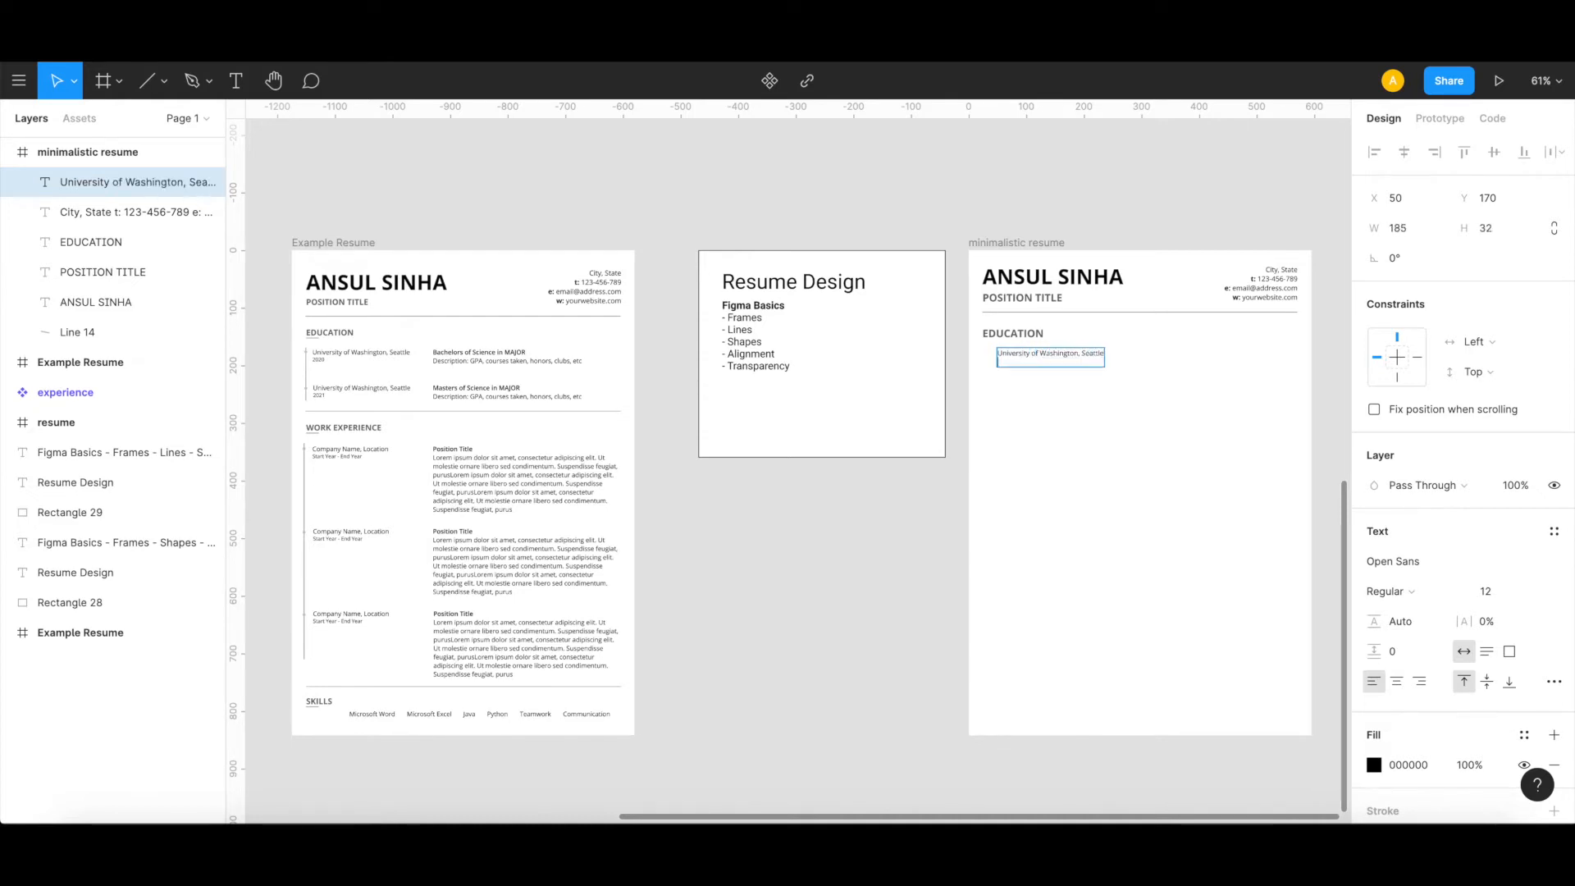
type("2020")
key("Escape")
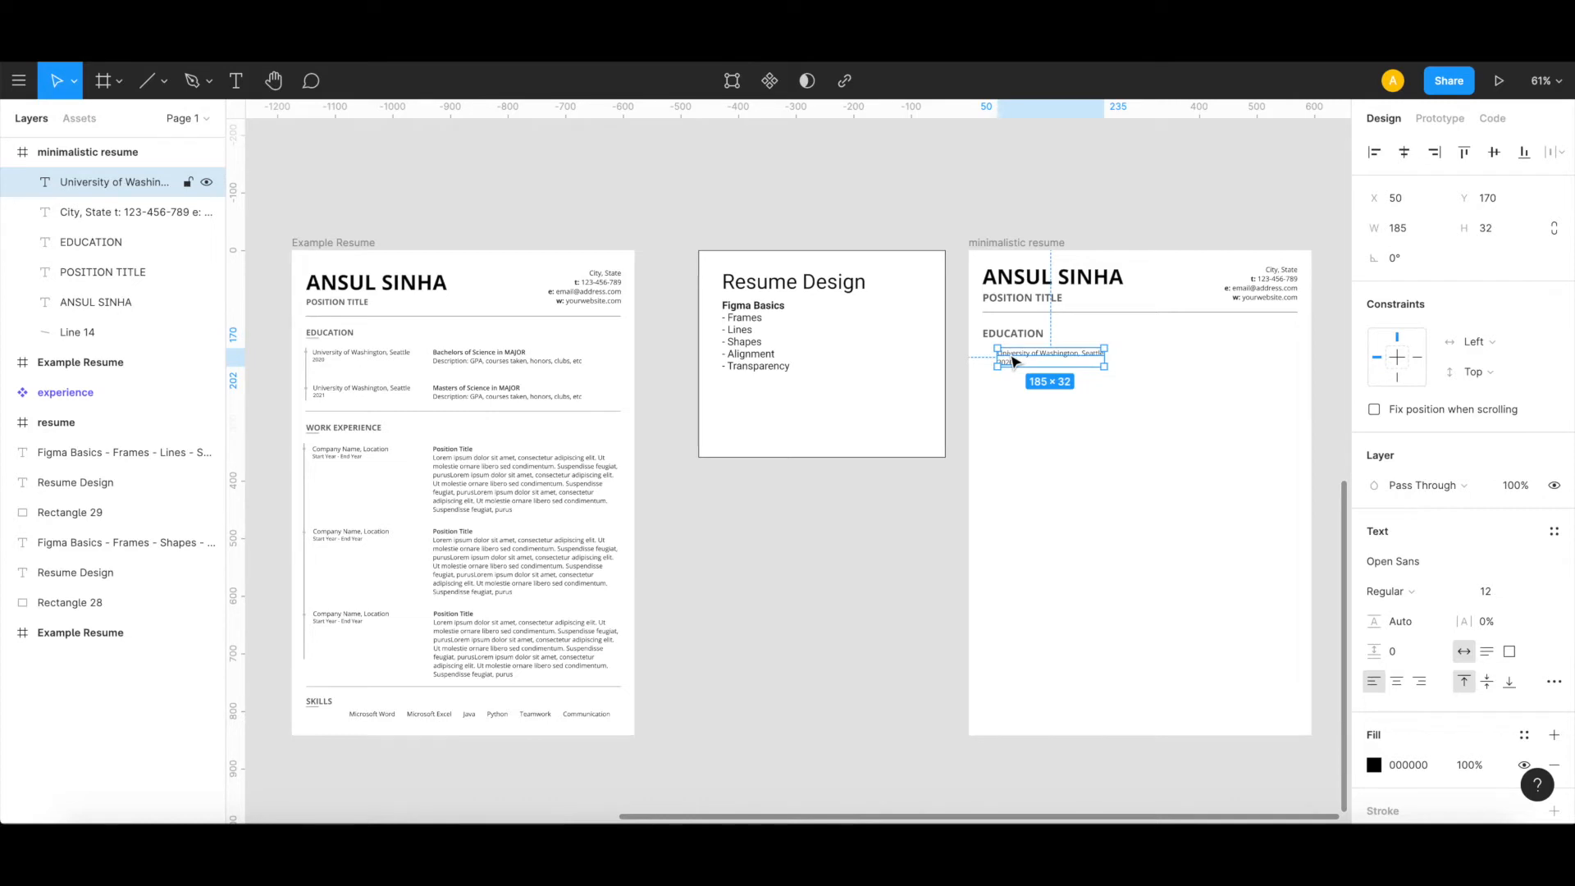
Step: Duplicate the university entry directly below at X 50, Y 226 and change the copy's year to 2021
left_click_drag(1017, 361, 1017, 397)
left_click(1029, 440)
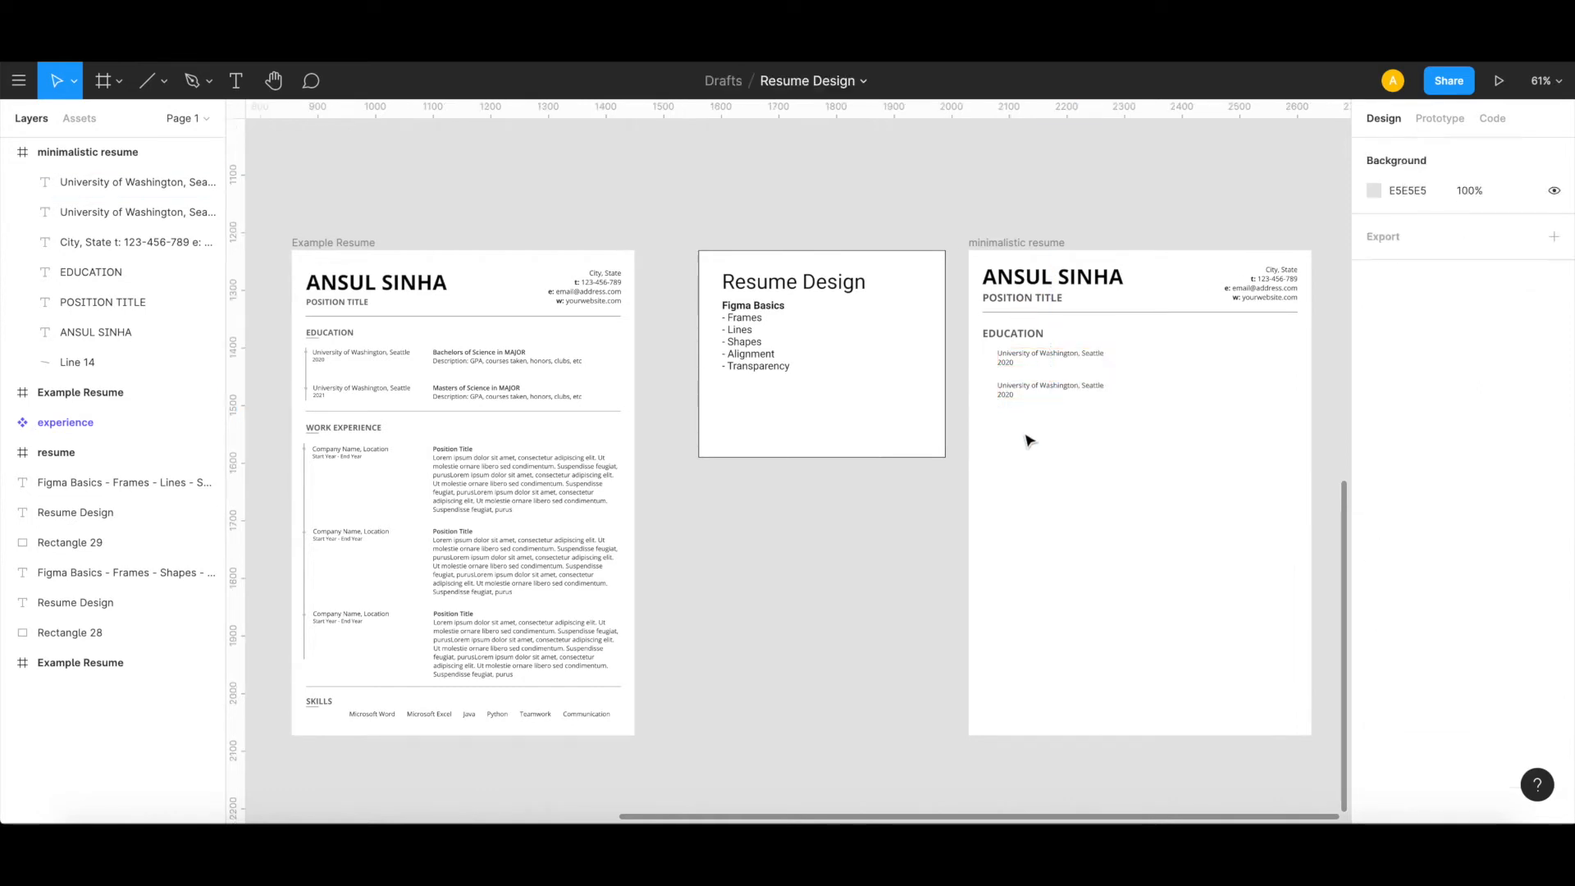
double_click(1012, 394)
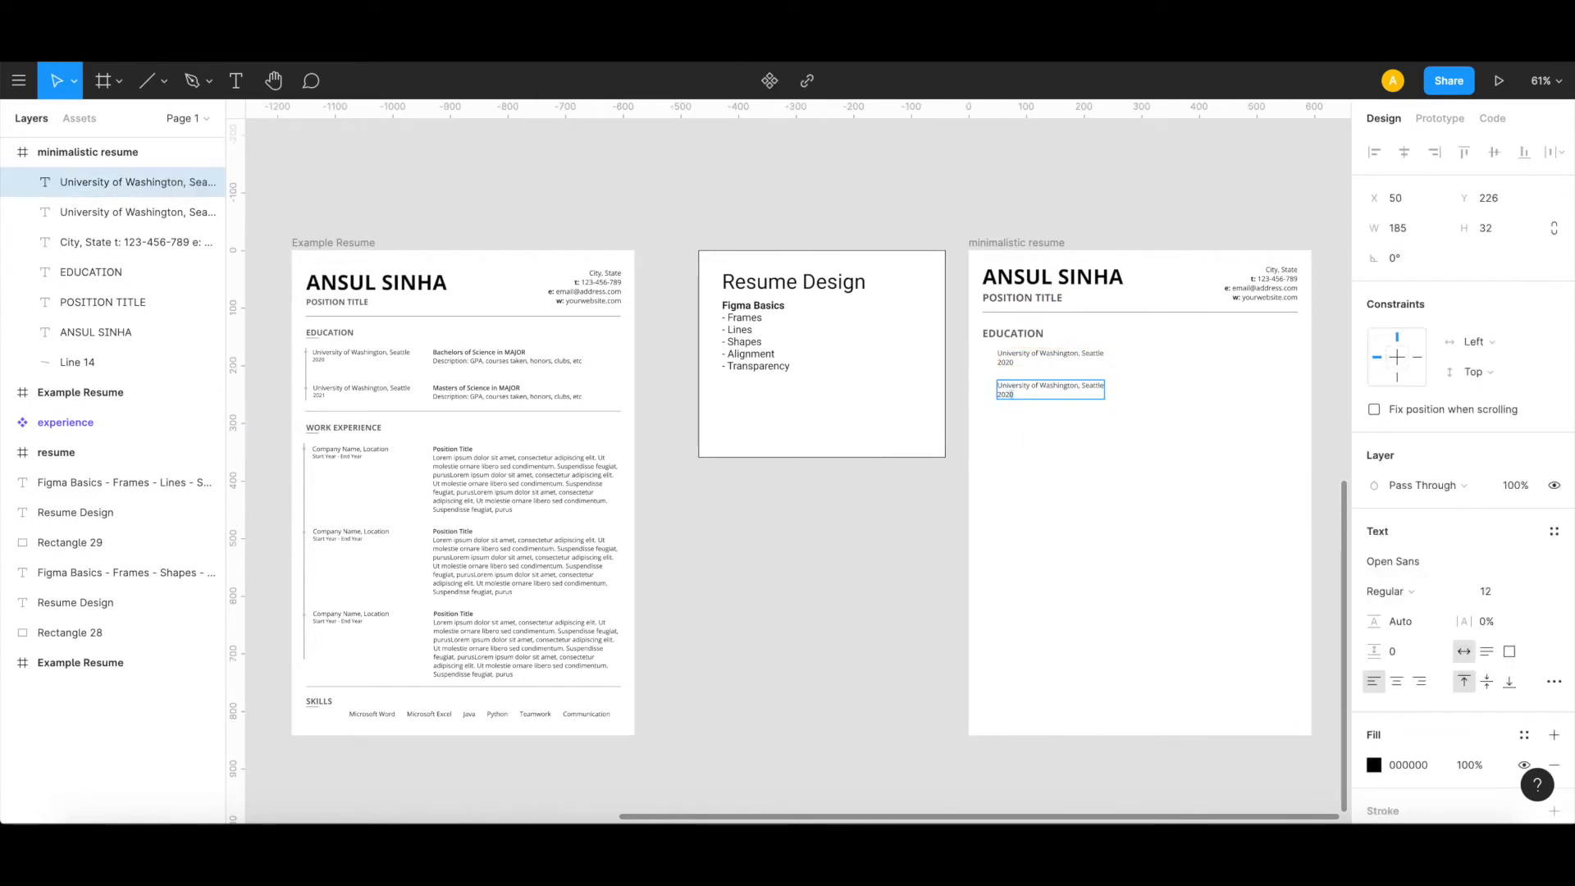
key("Escape")
left_click(1041, 441)
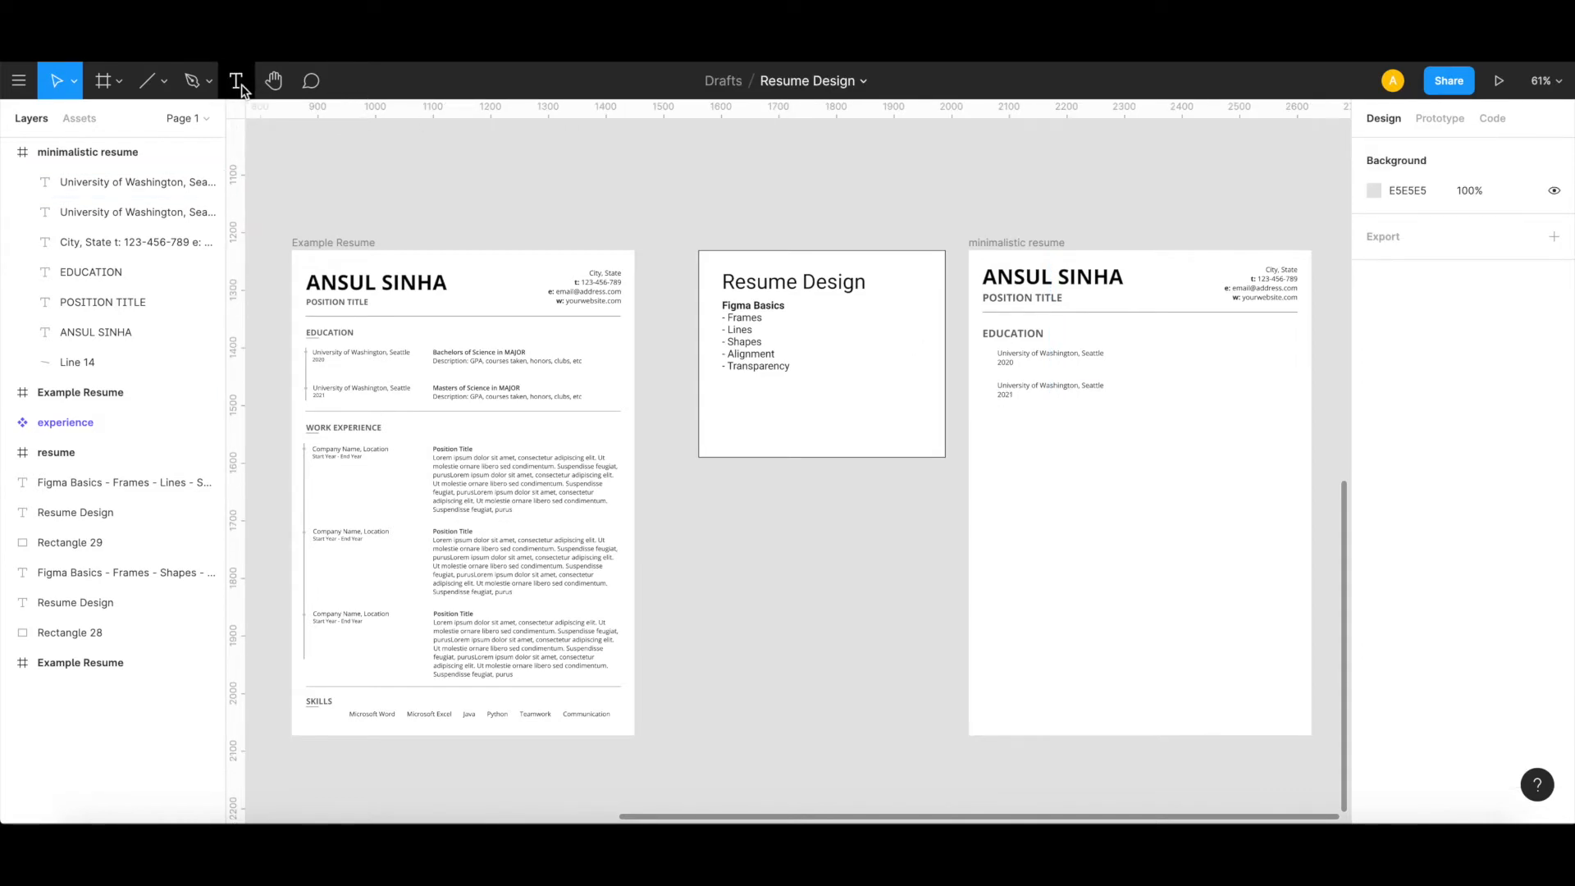
Step: Duplicate the 2020 university entry into a second column at X 298, Y 167 and widen the copy to 285
left_click(1015, 358)
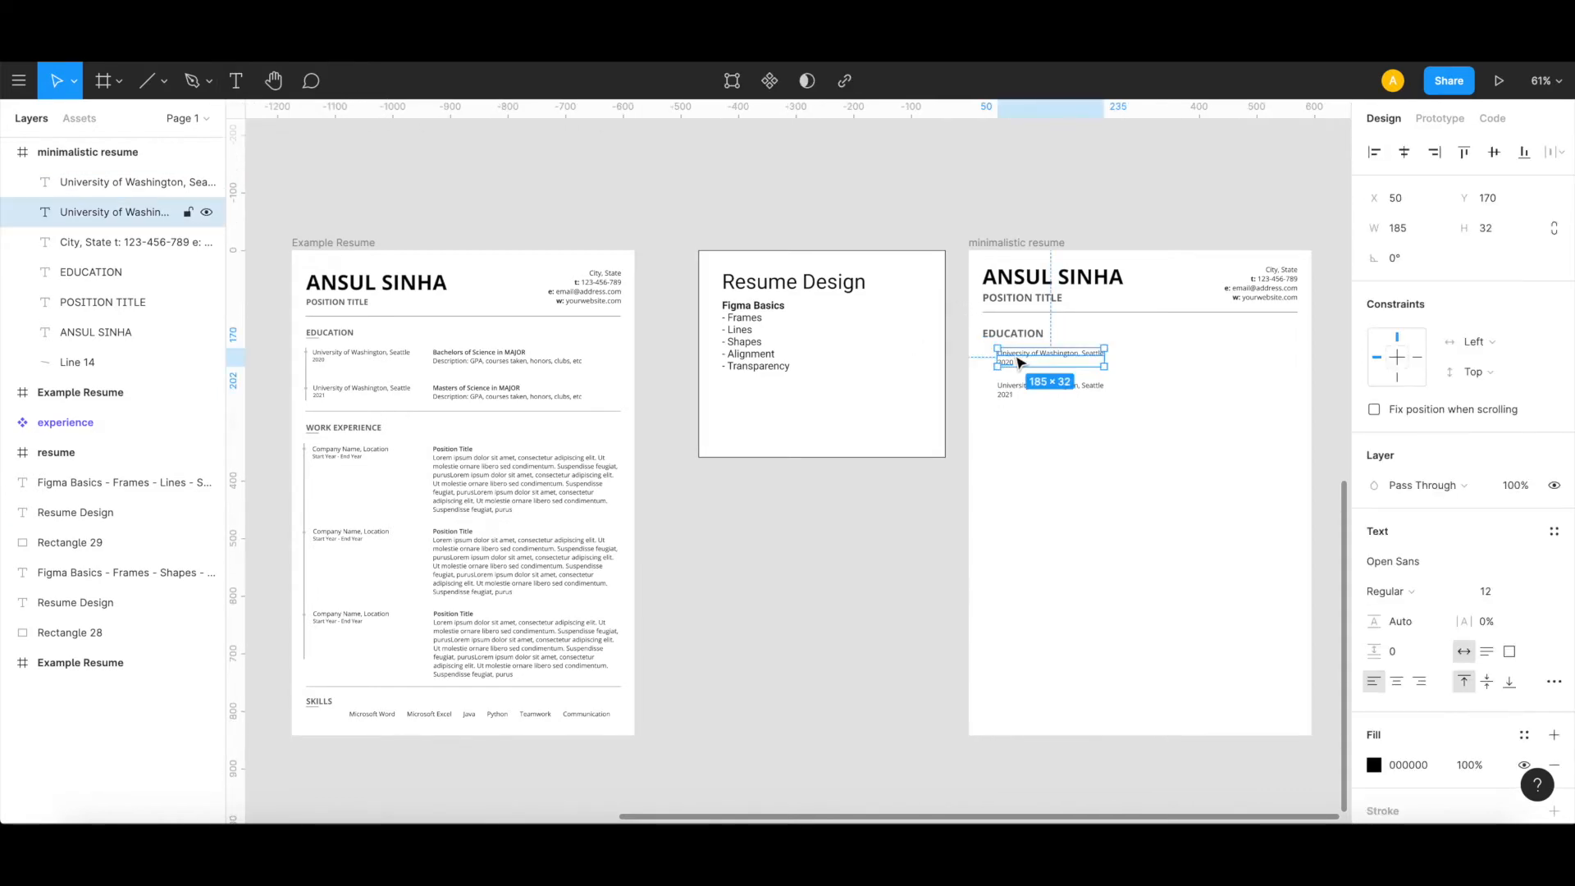
left_click_drag(1019, 361, 1304, 362)
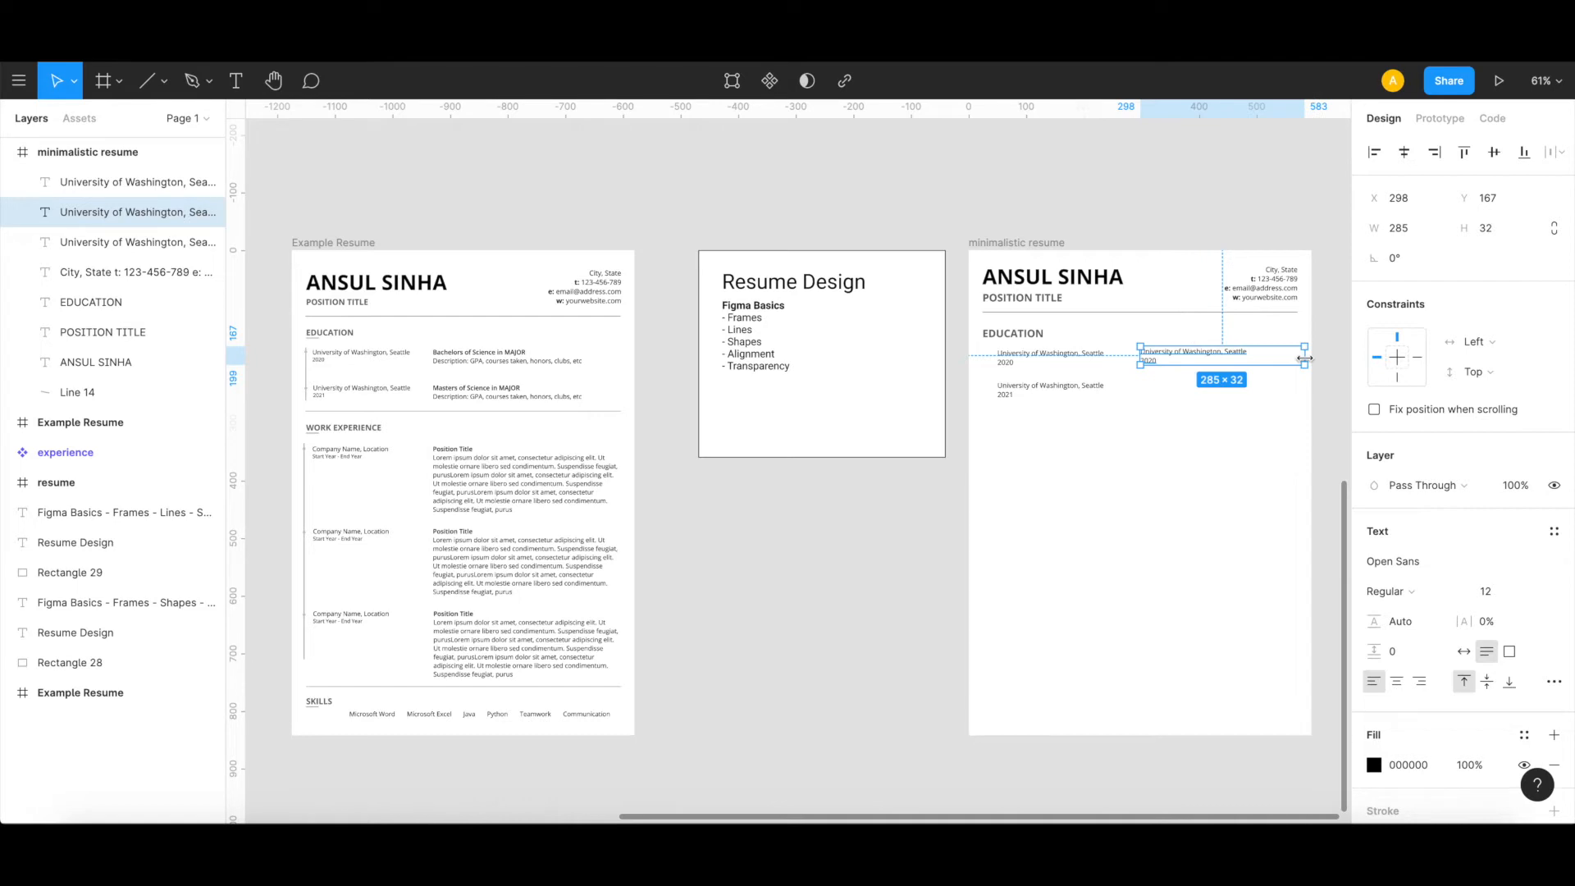
Step: Replace the second-column copy's text with "Bachelors of Science in MAJOR" and, on a second line, "Description: GPA, courses, honors, etc"
double_click(1192, 349)
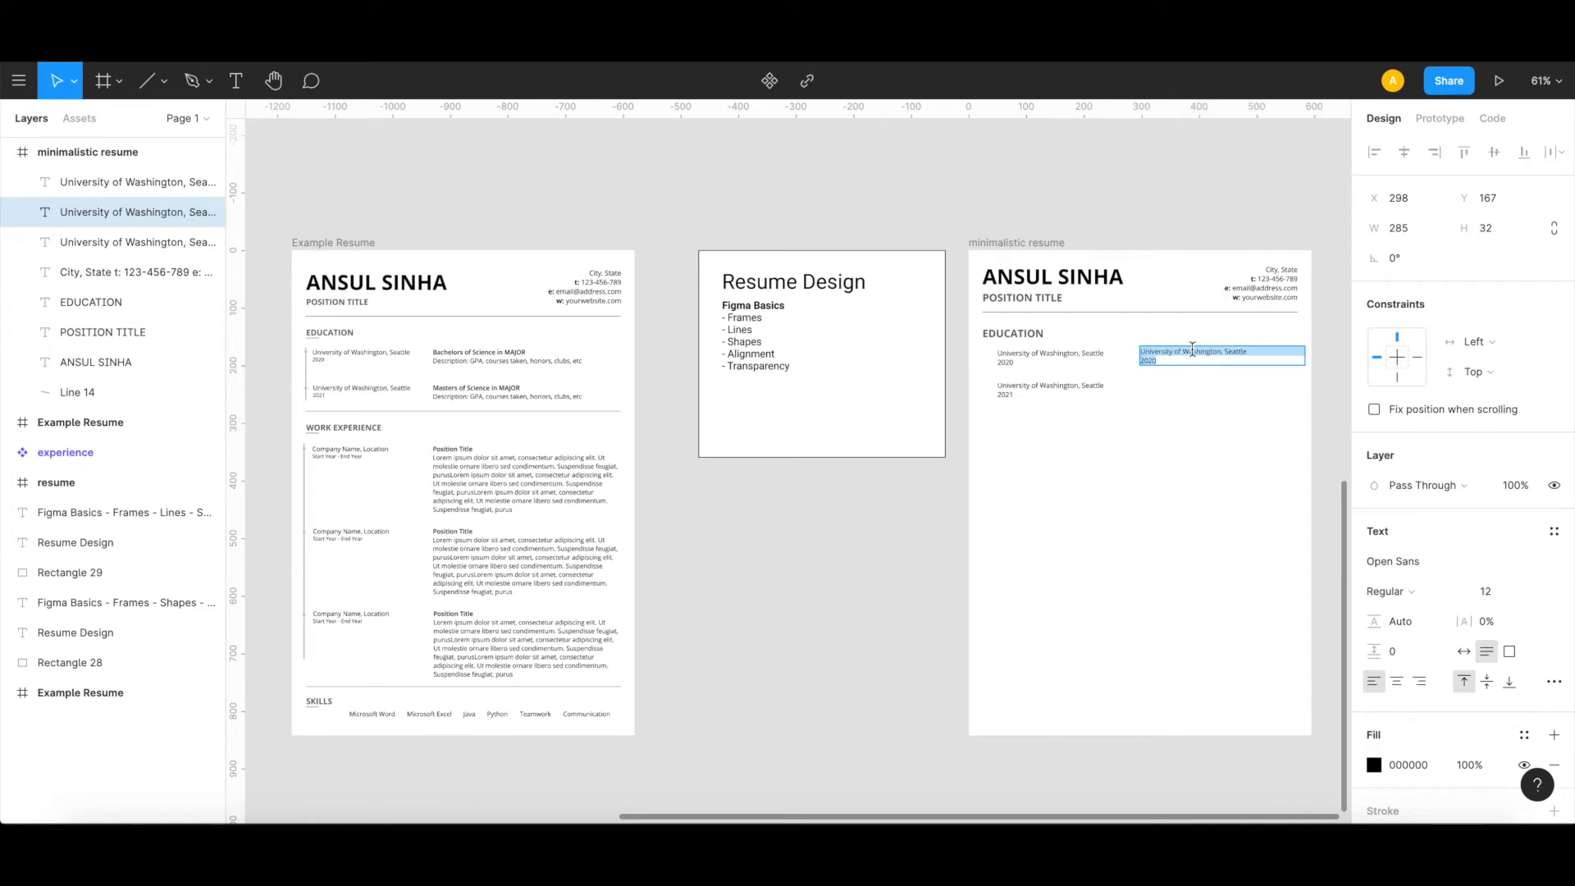
type("B")
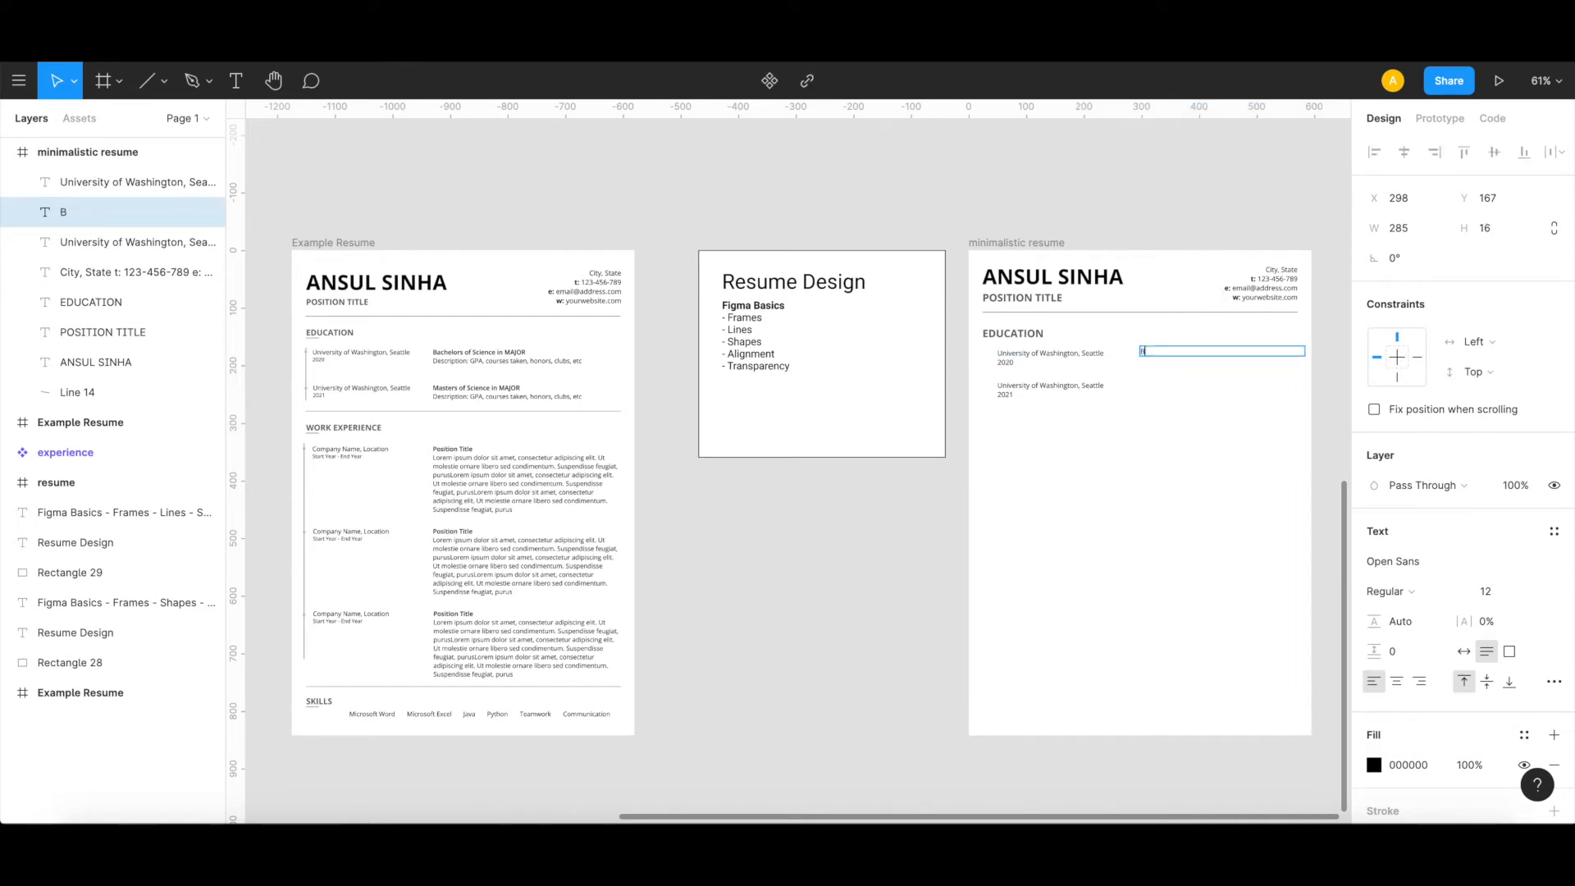
type("achelors of Science in MAJOR")
key("Return")
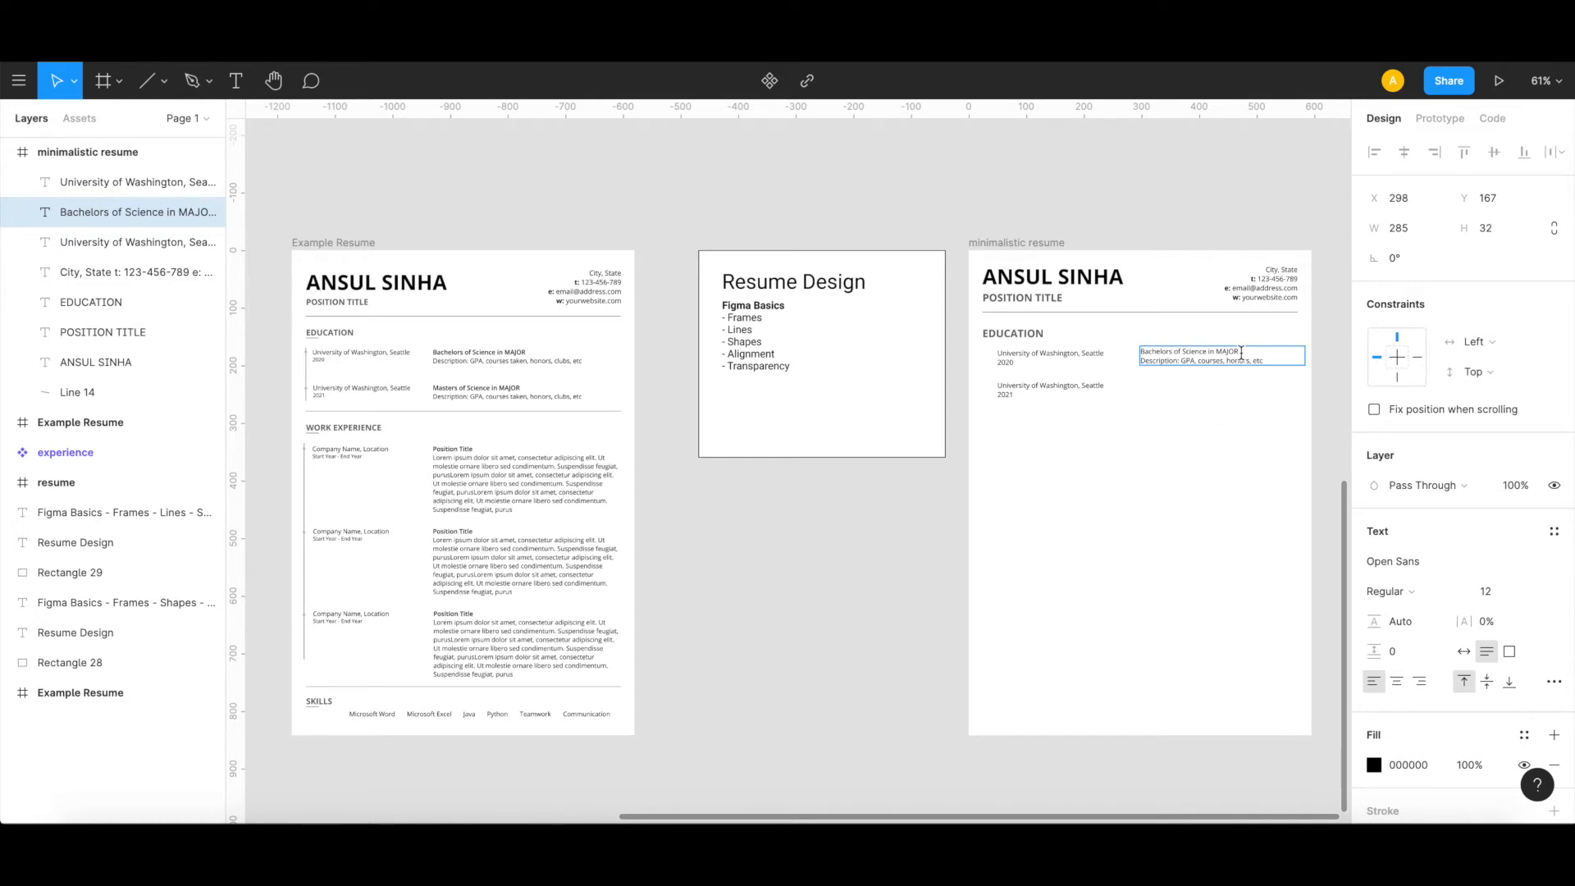
Step: Make the "Bachelors of Science in MAJOR" line bold
key("shift+Home")
key("ctrl+b")
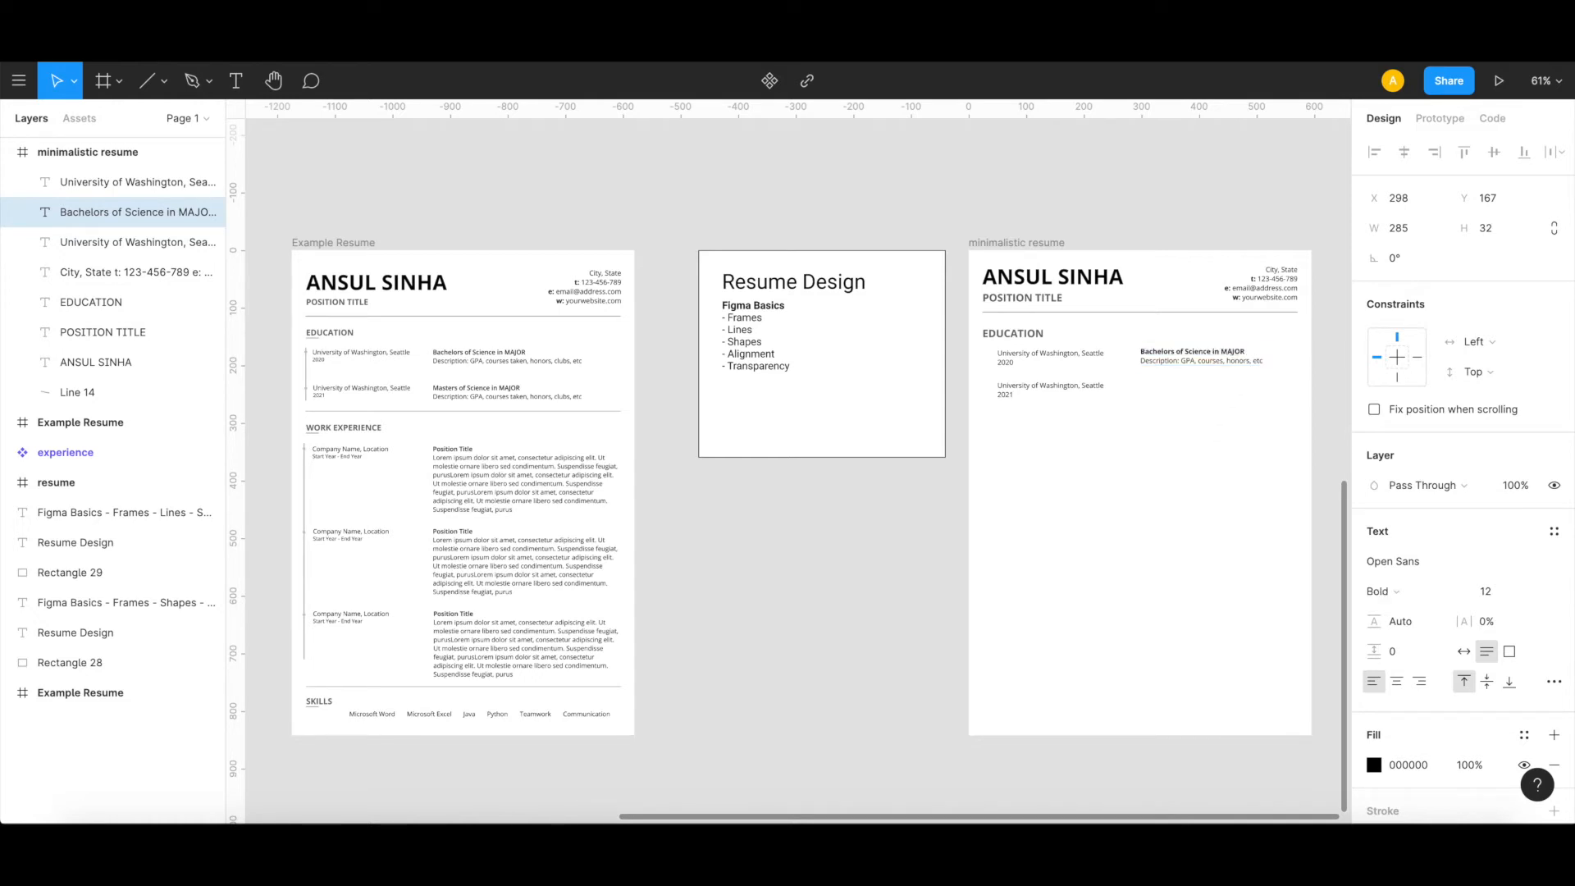
key("Escape")
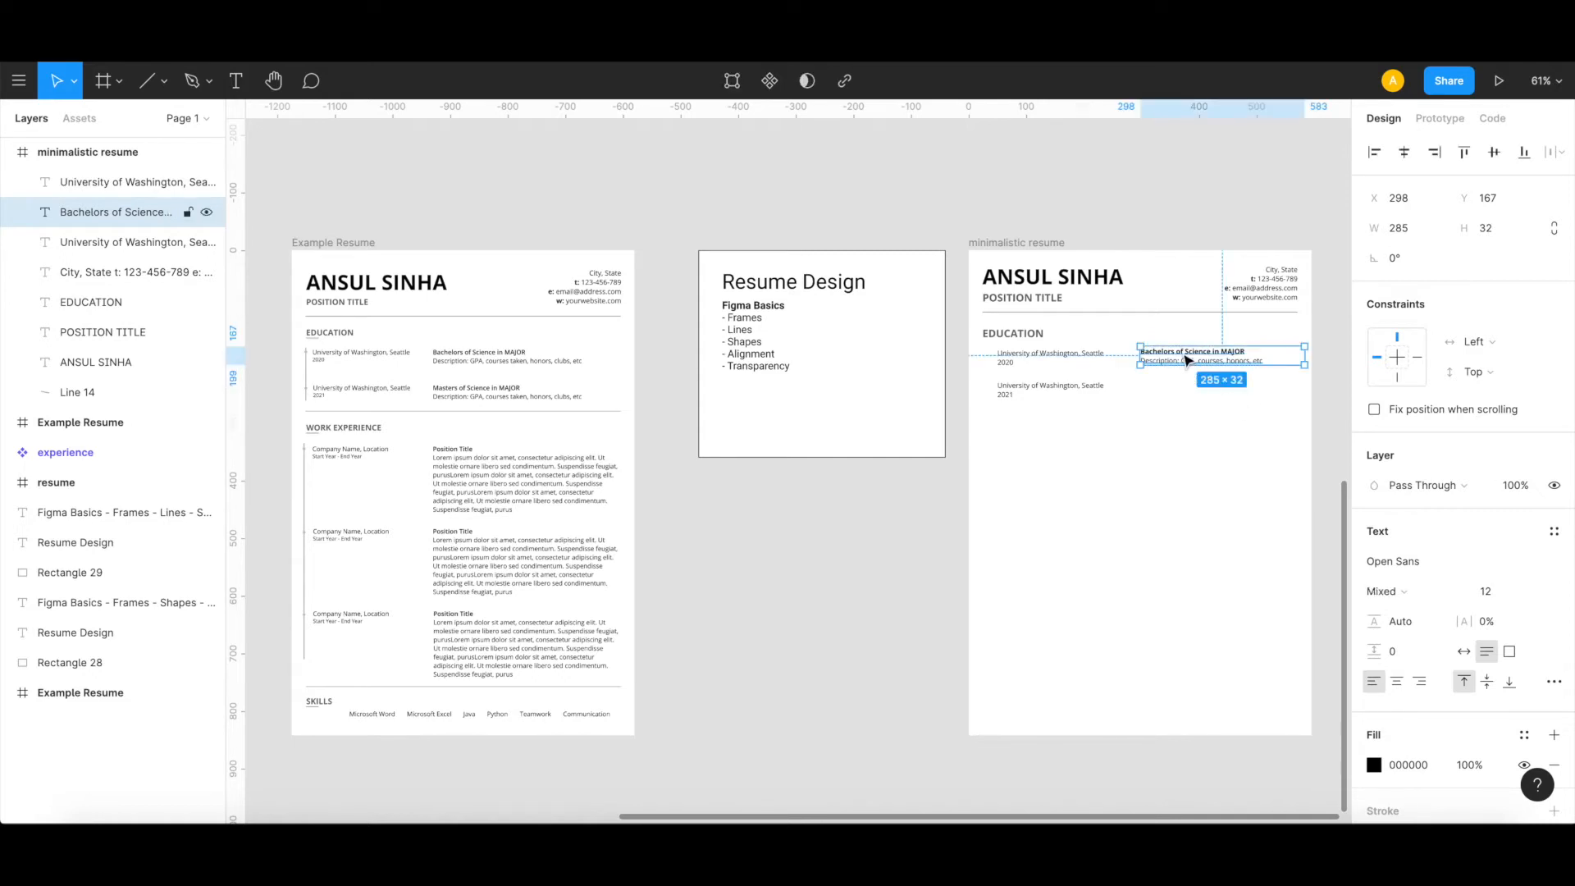
Step: Duplicate the Bachelors entry below at X 298, Y 229 and change "Bachelors" to "Masters" in the copy
left_click_drag(1187, 359, 1188, 396)
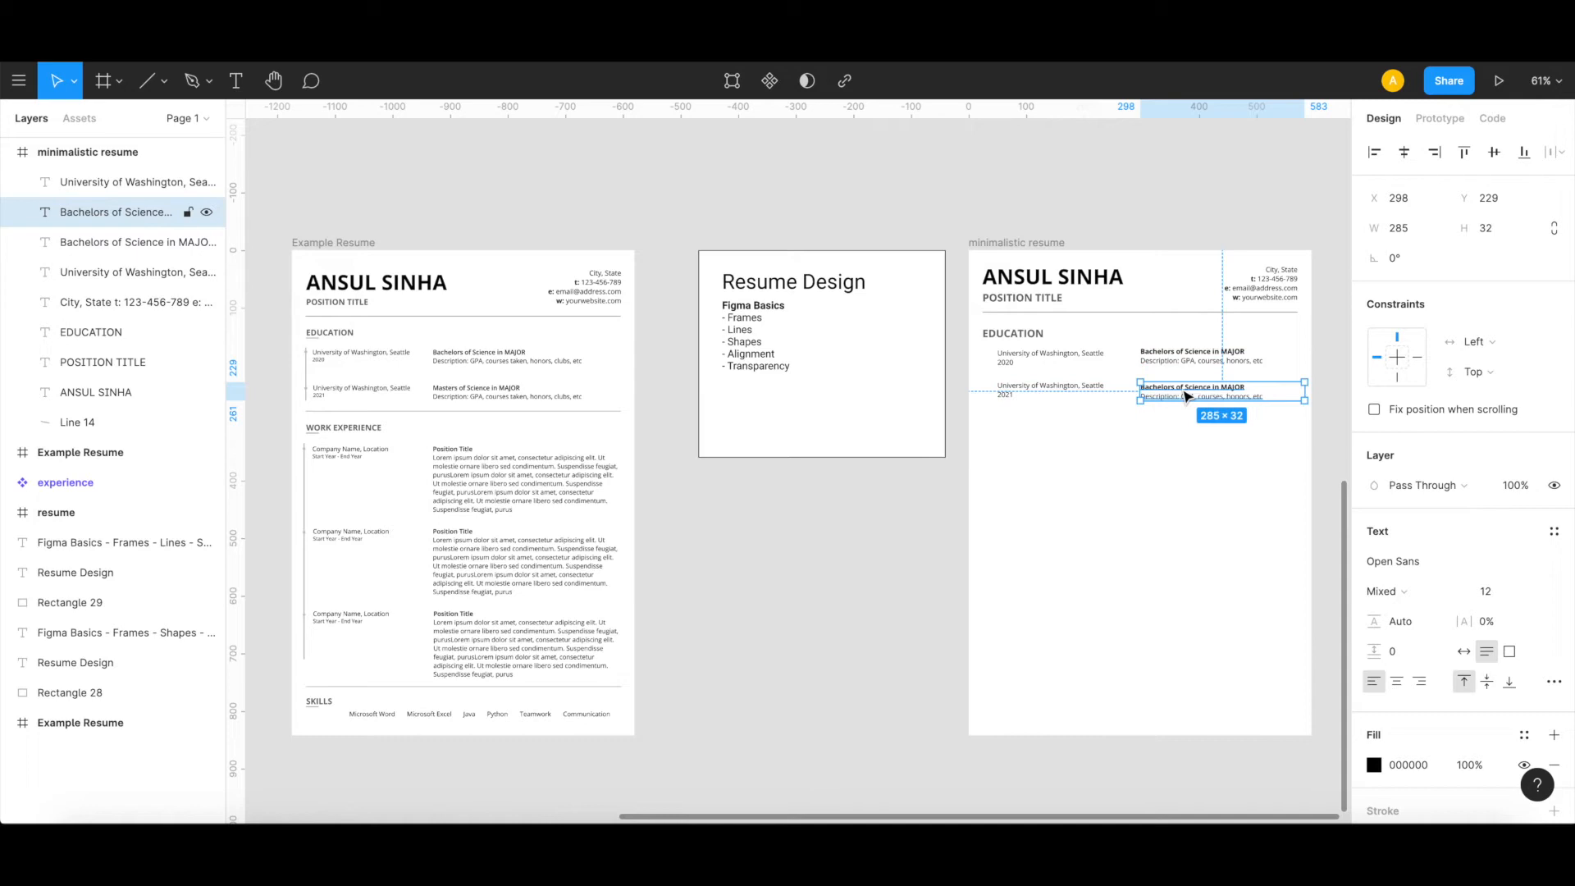
double_click(1184, 392)
left_click(1182, 390)
key("ctrl+shift+Left")
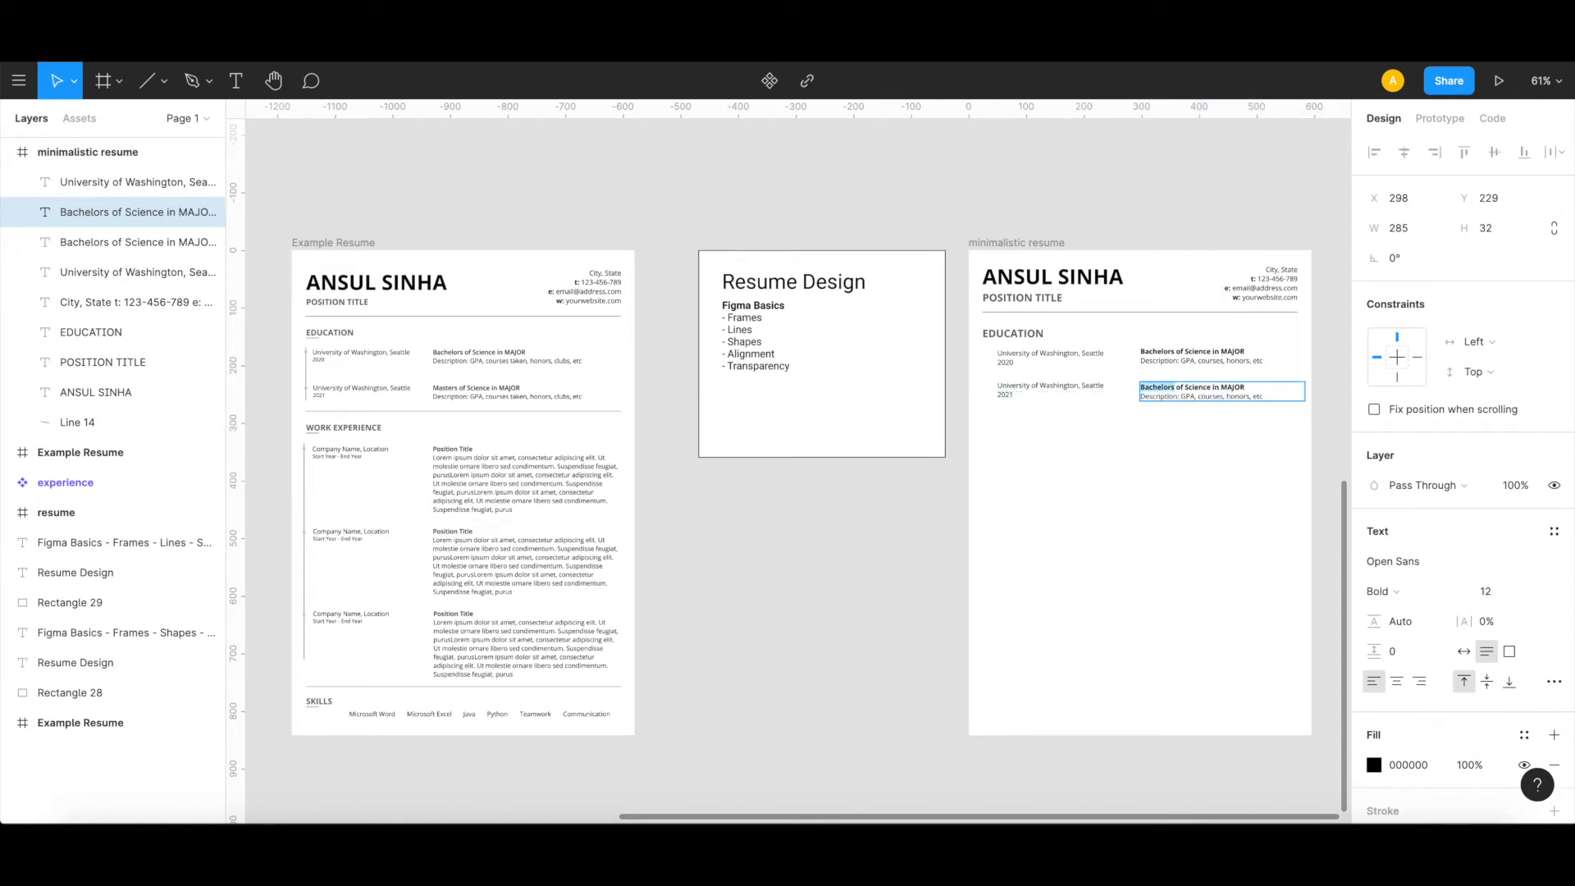
type("Masters")
key("Escape")
key("Escape")
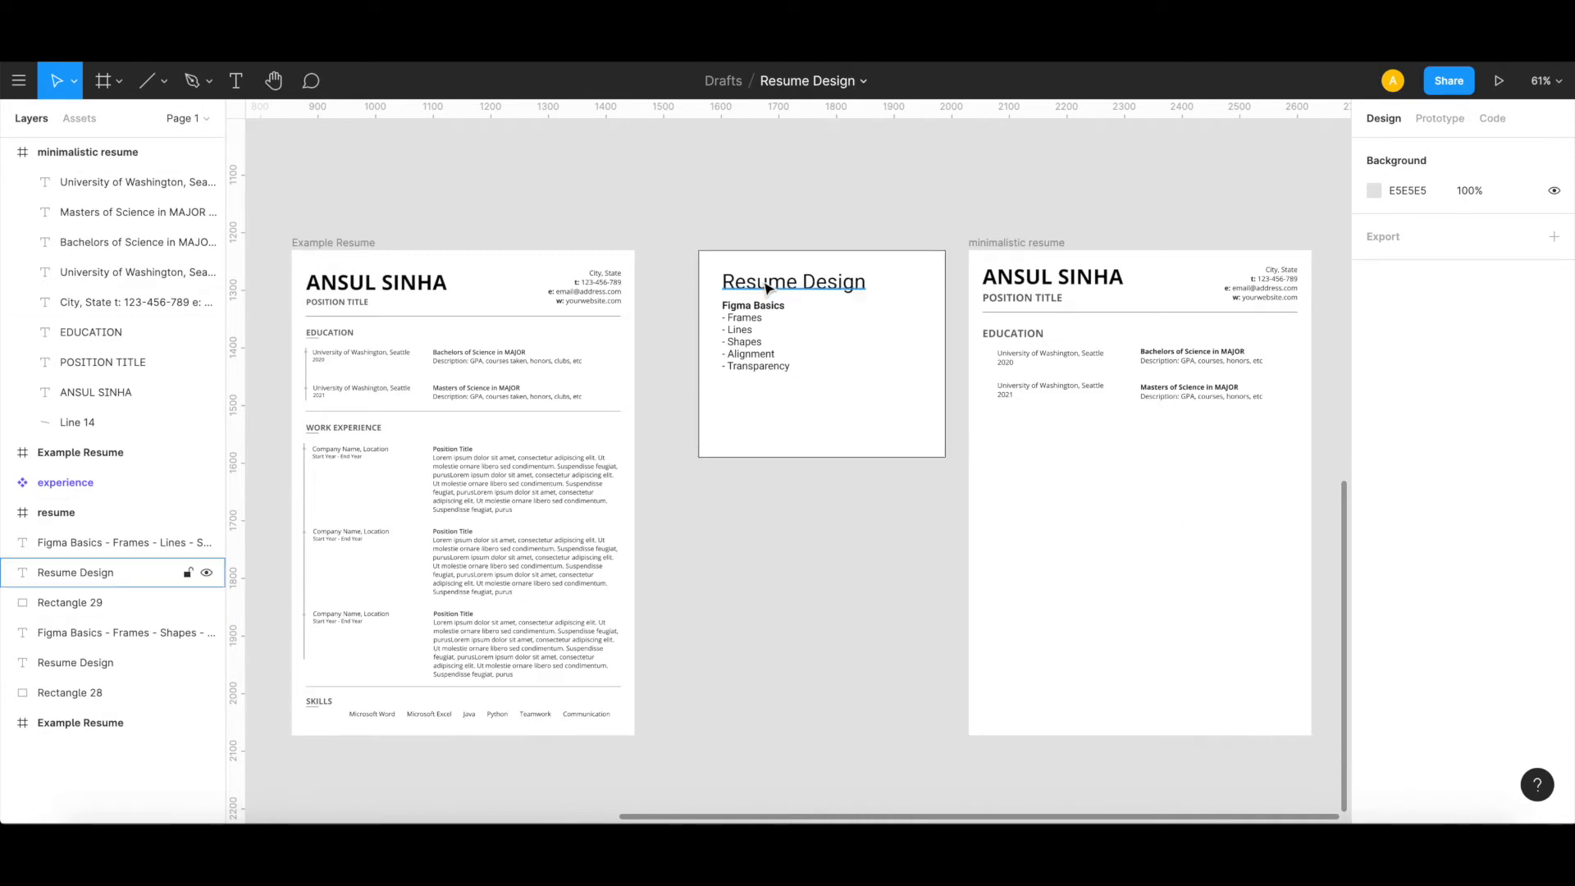
Step: Examine the vertical timeline and heading underline in the Example Resume's EDUCATION section, then return to the minimalistic resume frame
scroll(334, 305, "left", 3)
scroll(398, 338, "up", 5)
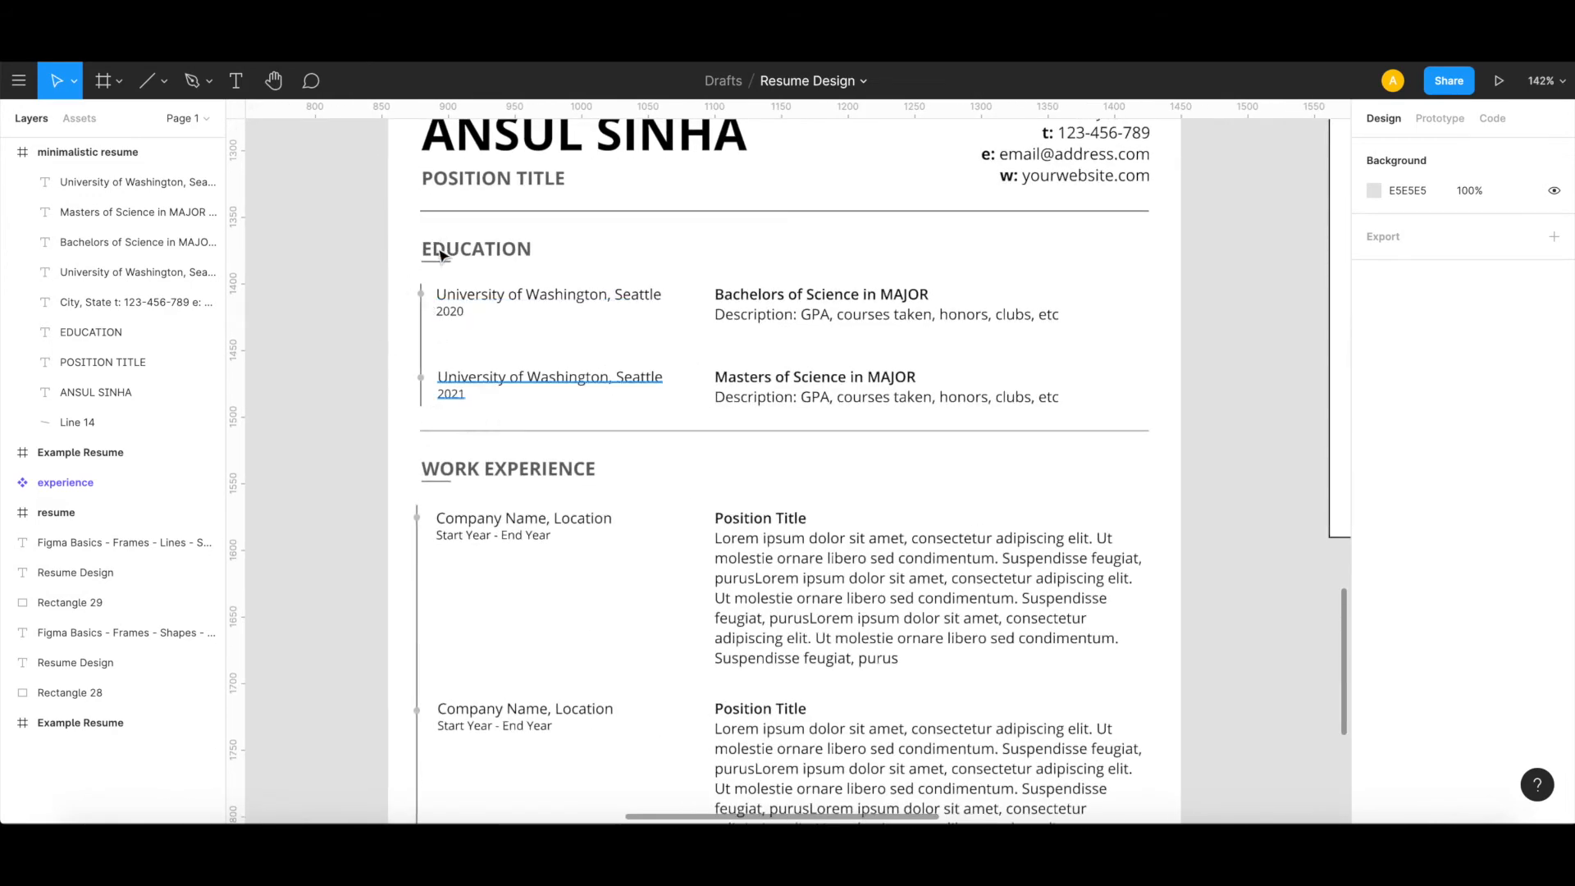
scroll(447, 469, "right", 1)
scroll(447, 469, "down", 4)
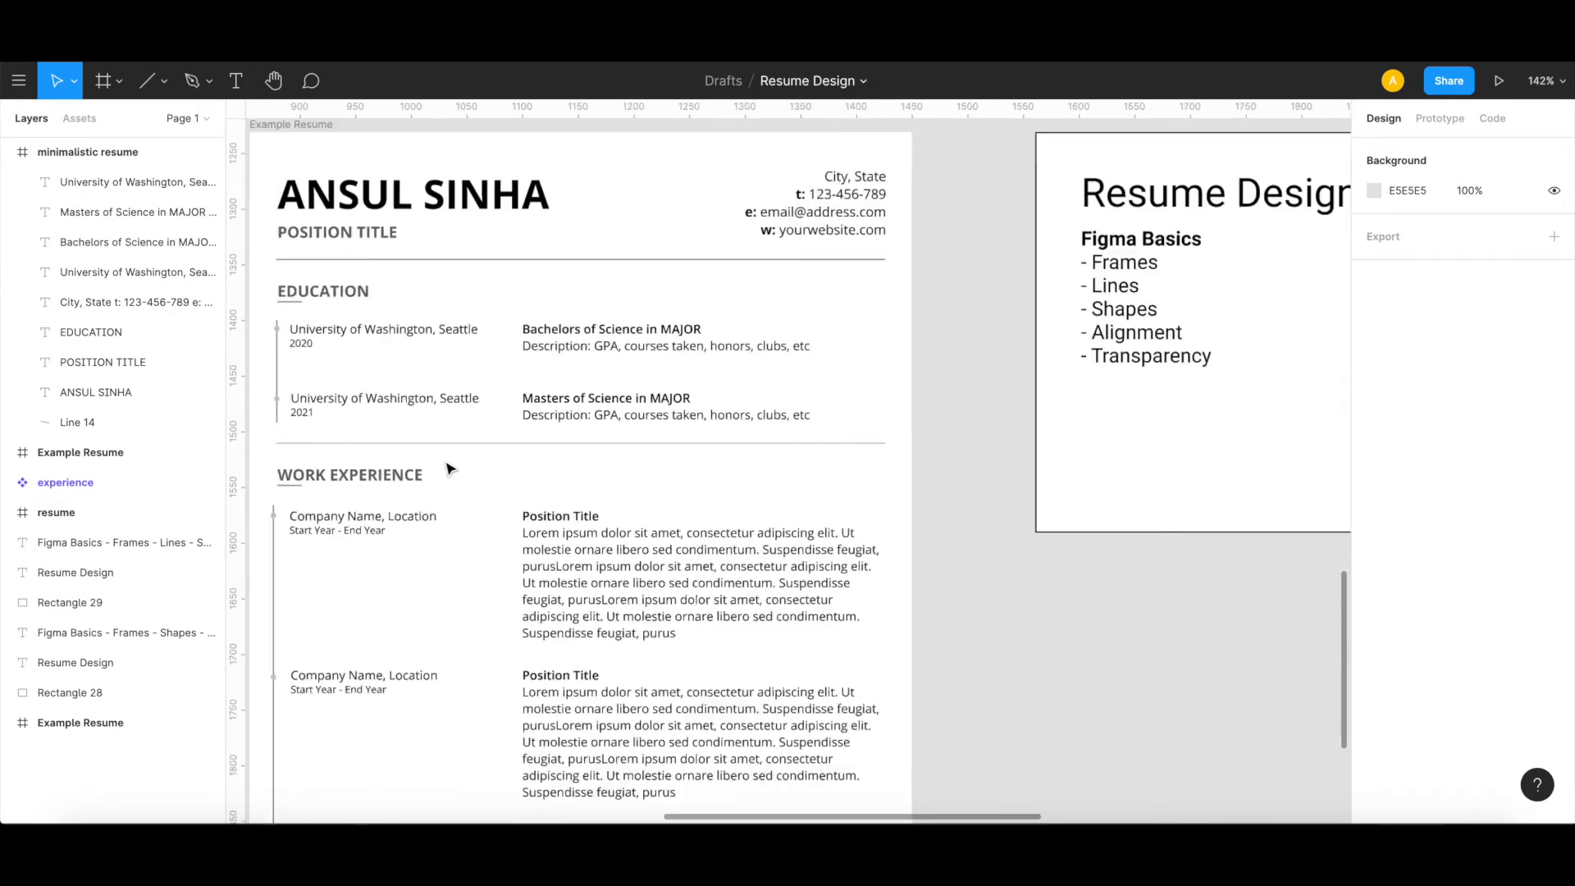
scroll(449, 469, "right", 5)
scroll(447, 469, "down", 2)
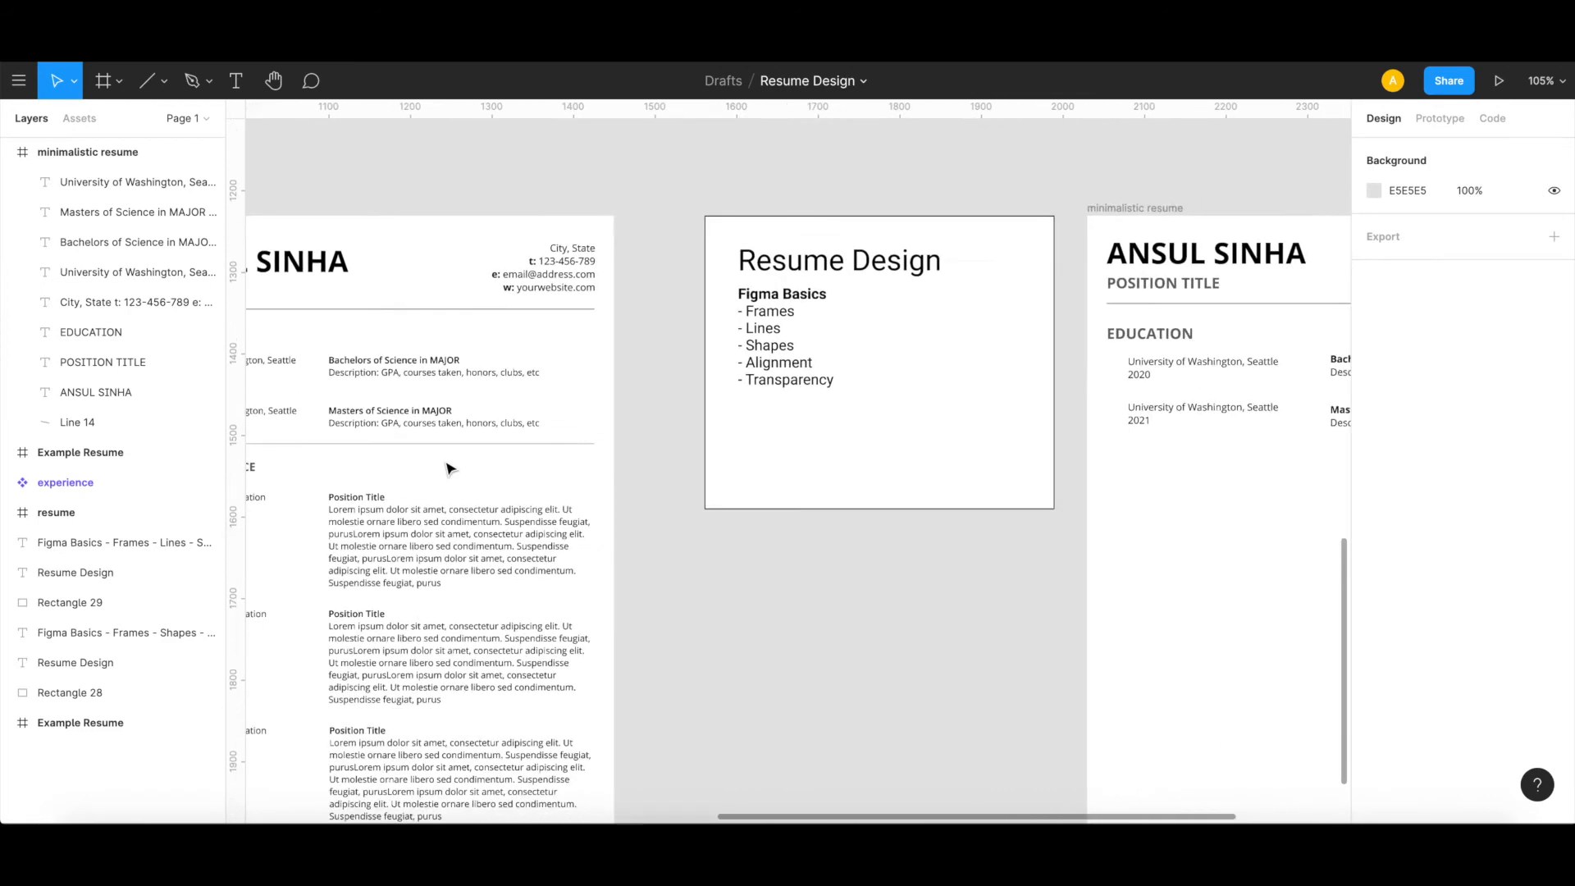
scroll(447, 470, "down", 1)
scroll(447, 469, "right", 5)
scroll(447, 469, "right", 1)
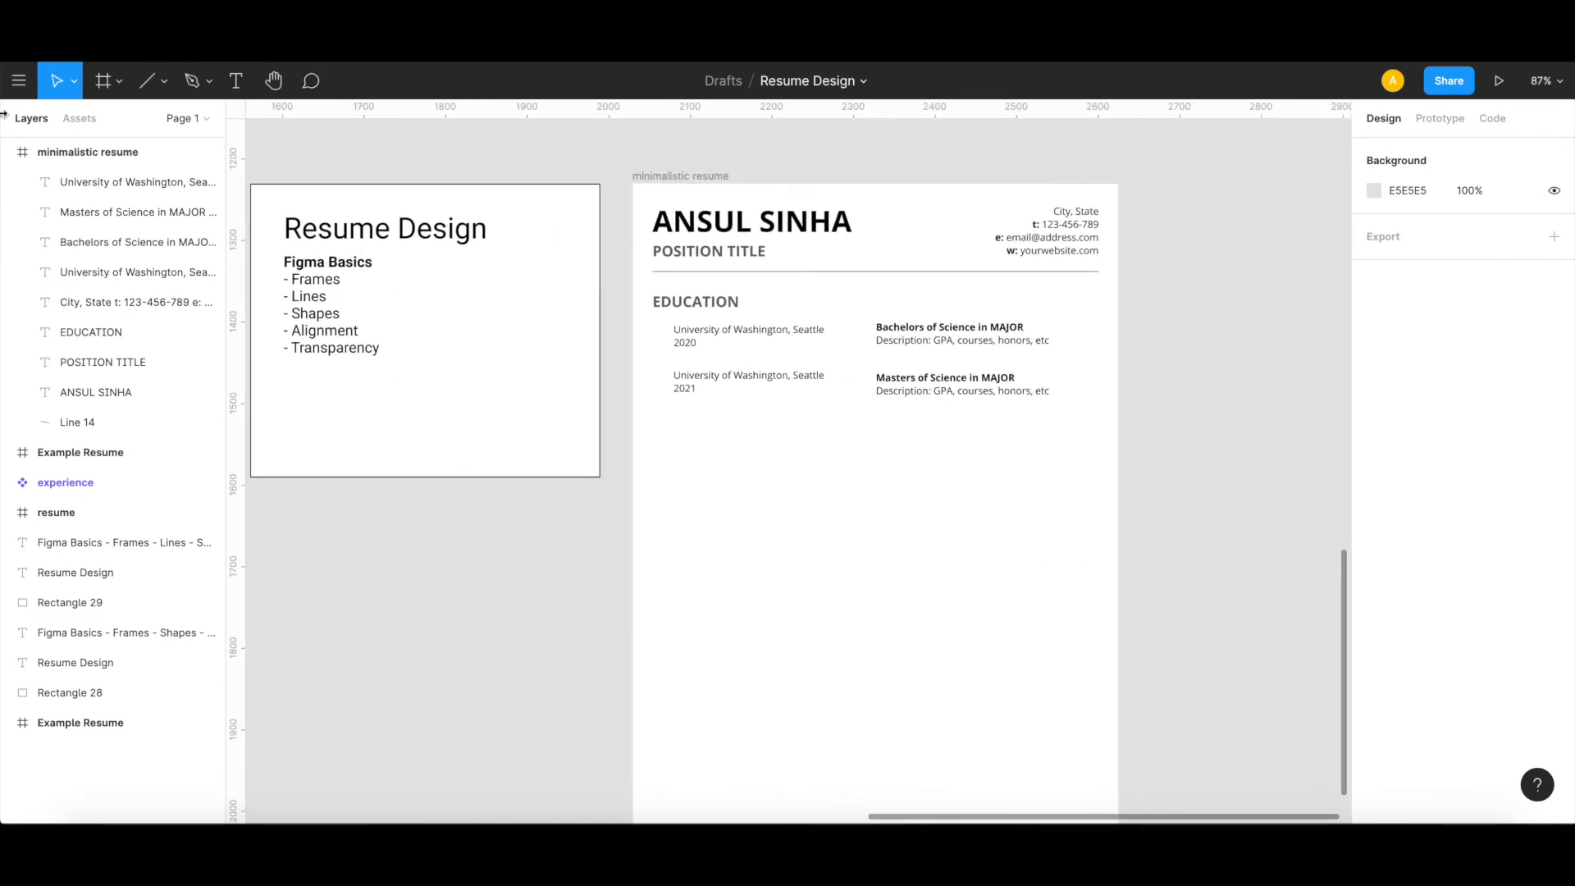
Step: Draw a vertical line about 93 long beside the two university entries and set its rotation to 90°
left_click(164, 79)
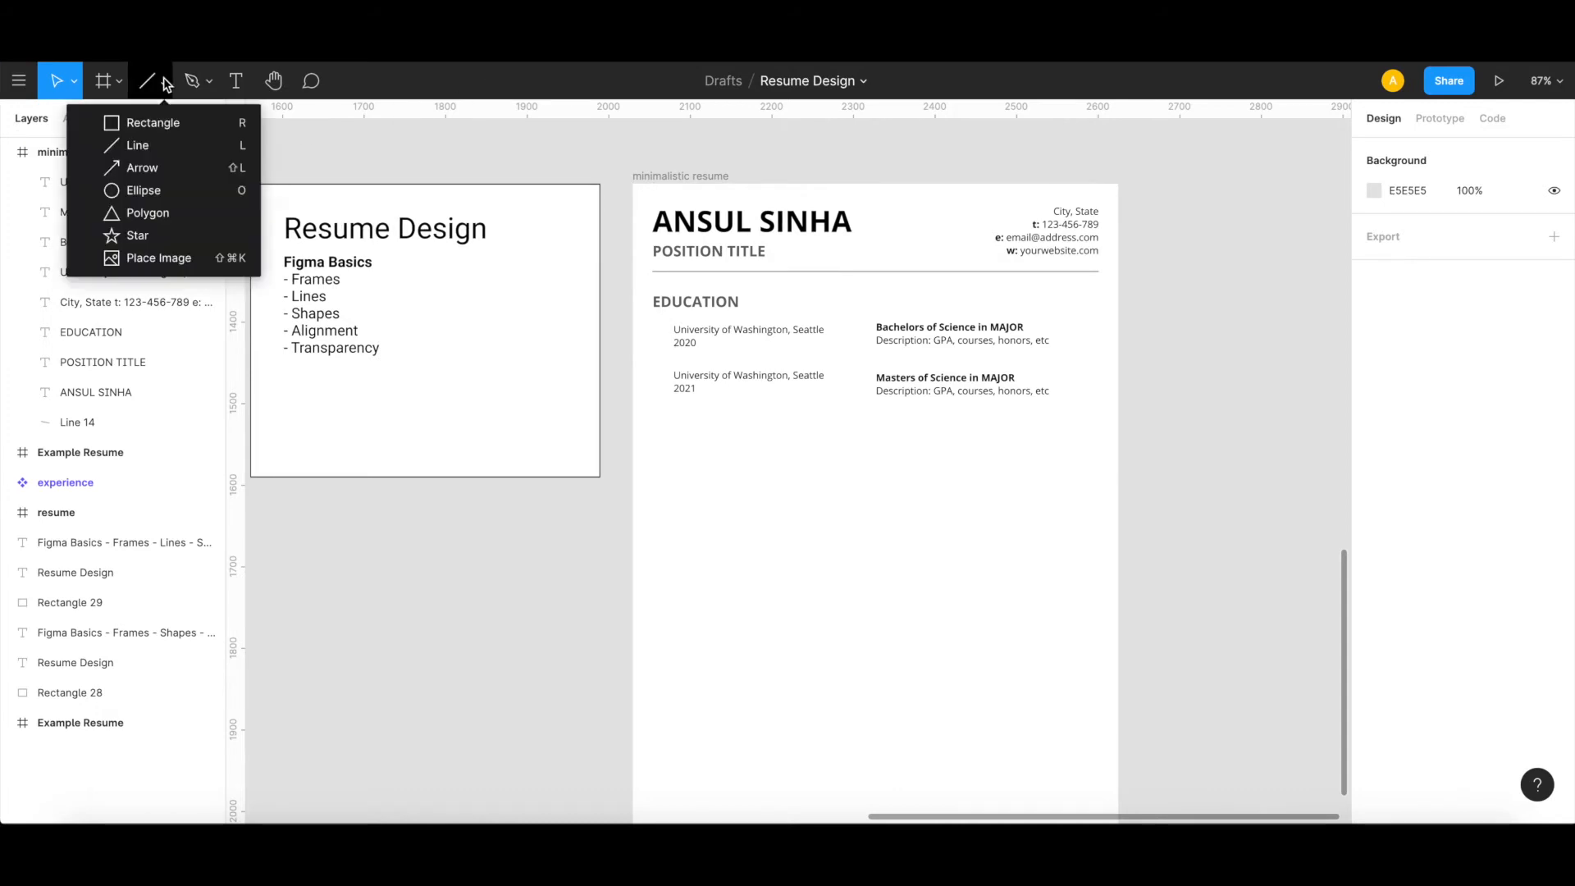
left_click(137, 145)
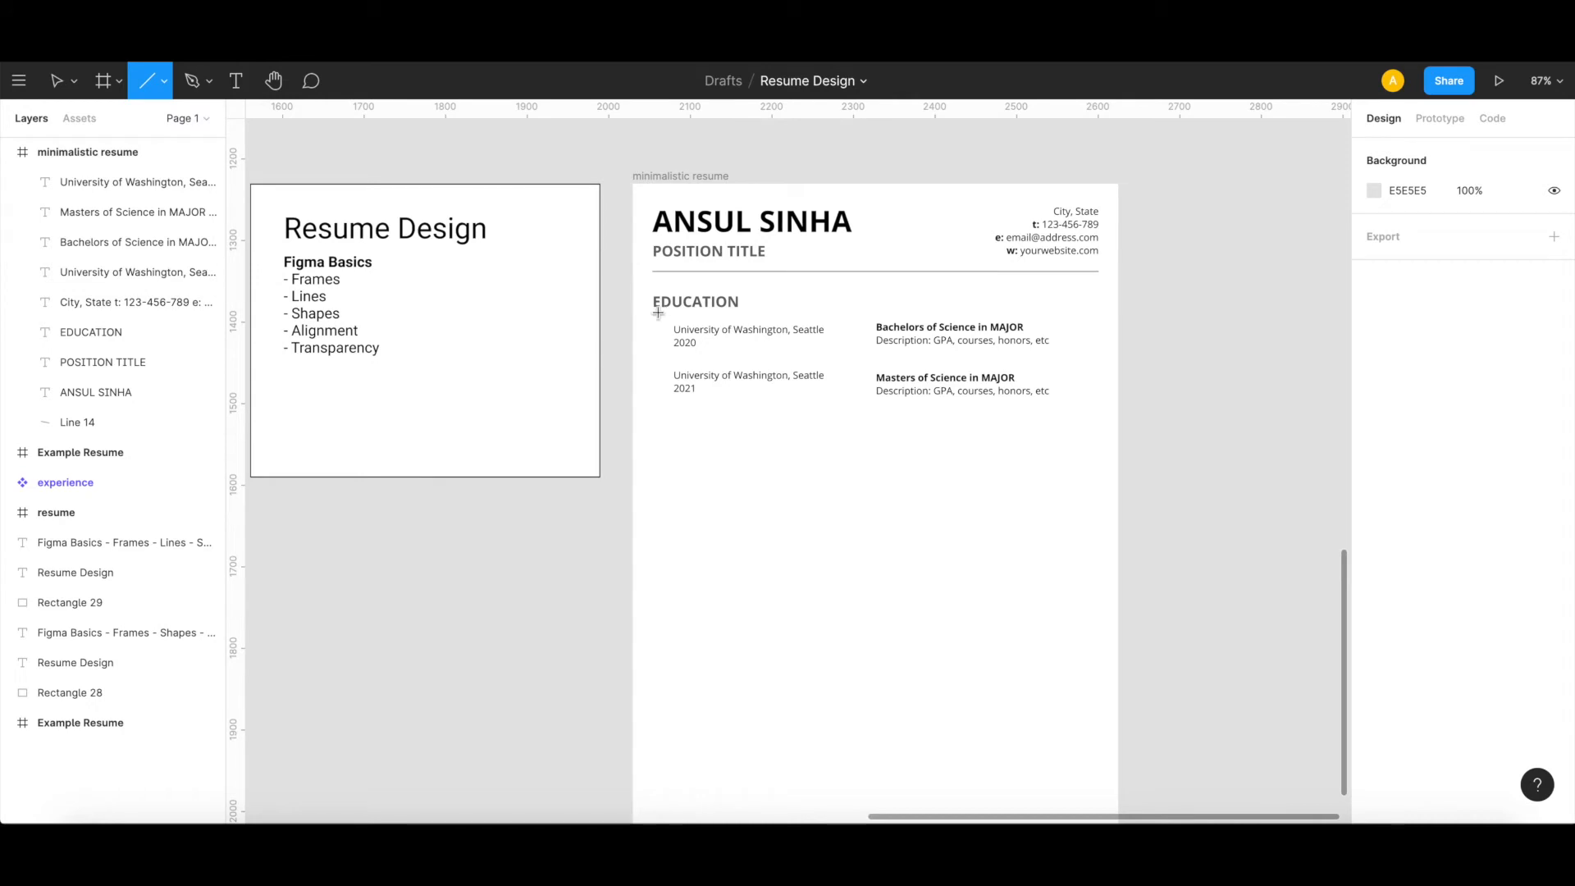
left_click_drag(657, 318, 658, 400)
left_click(1410, 264)
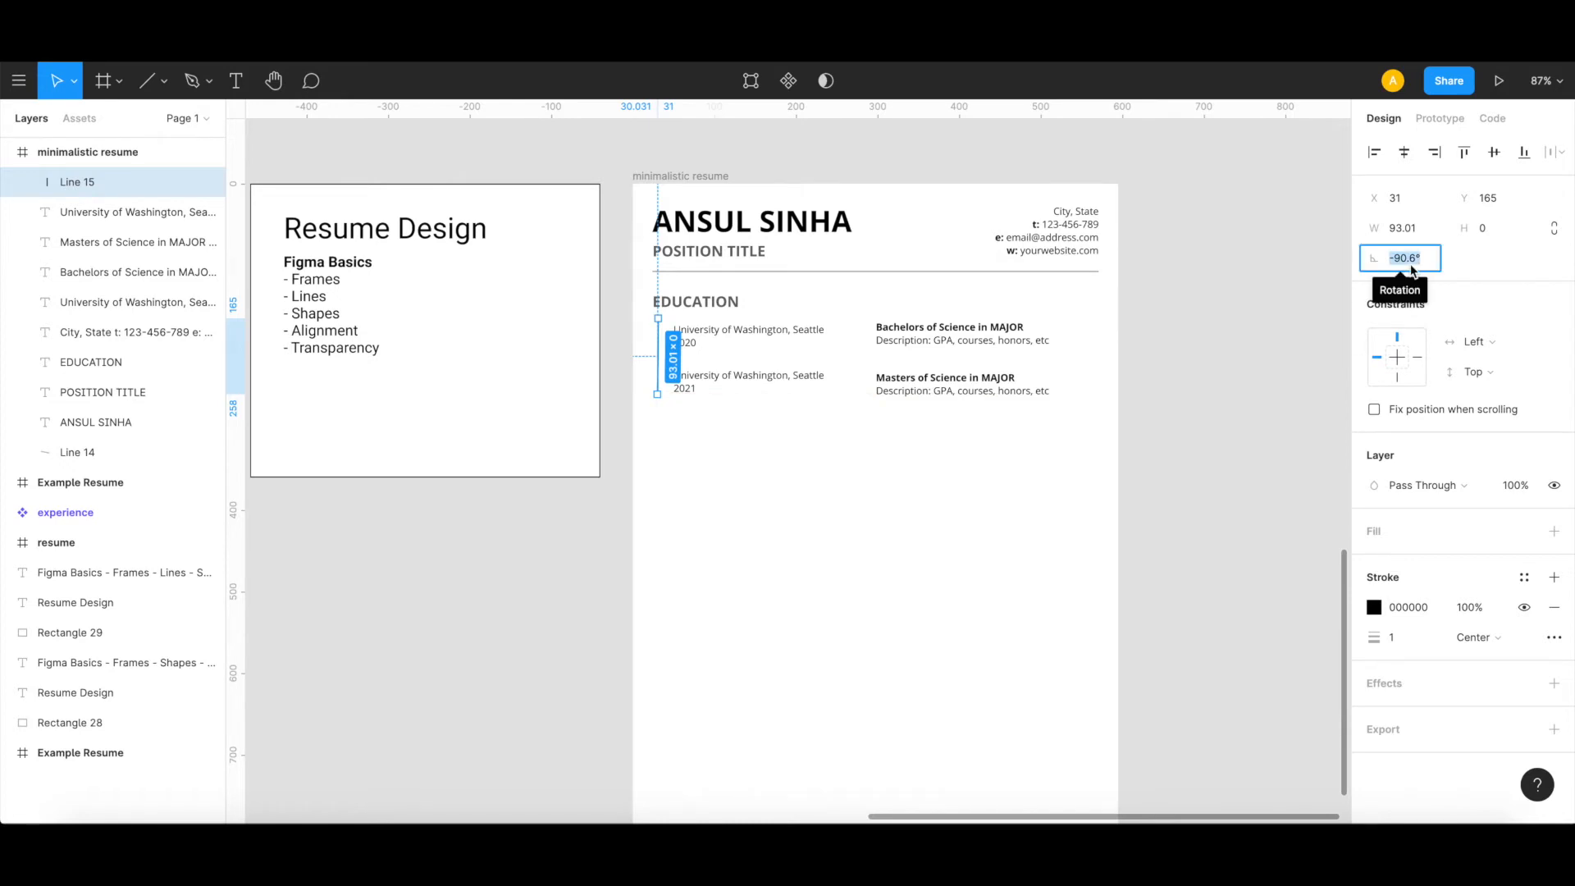
type("90")
key("Return")
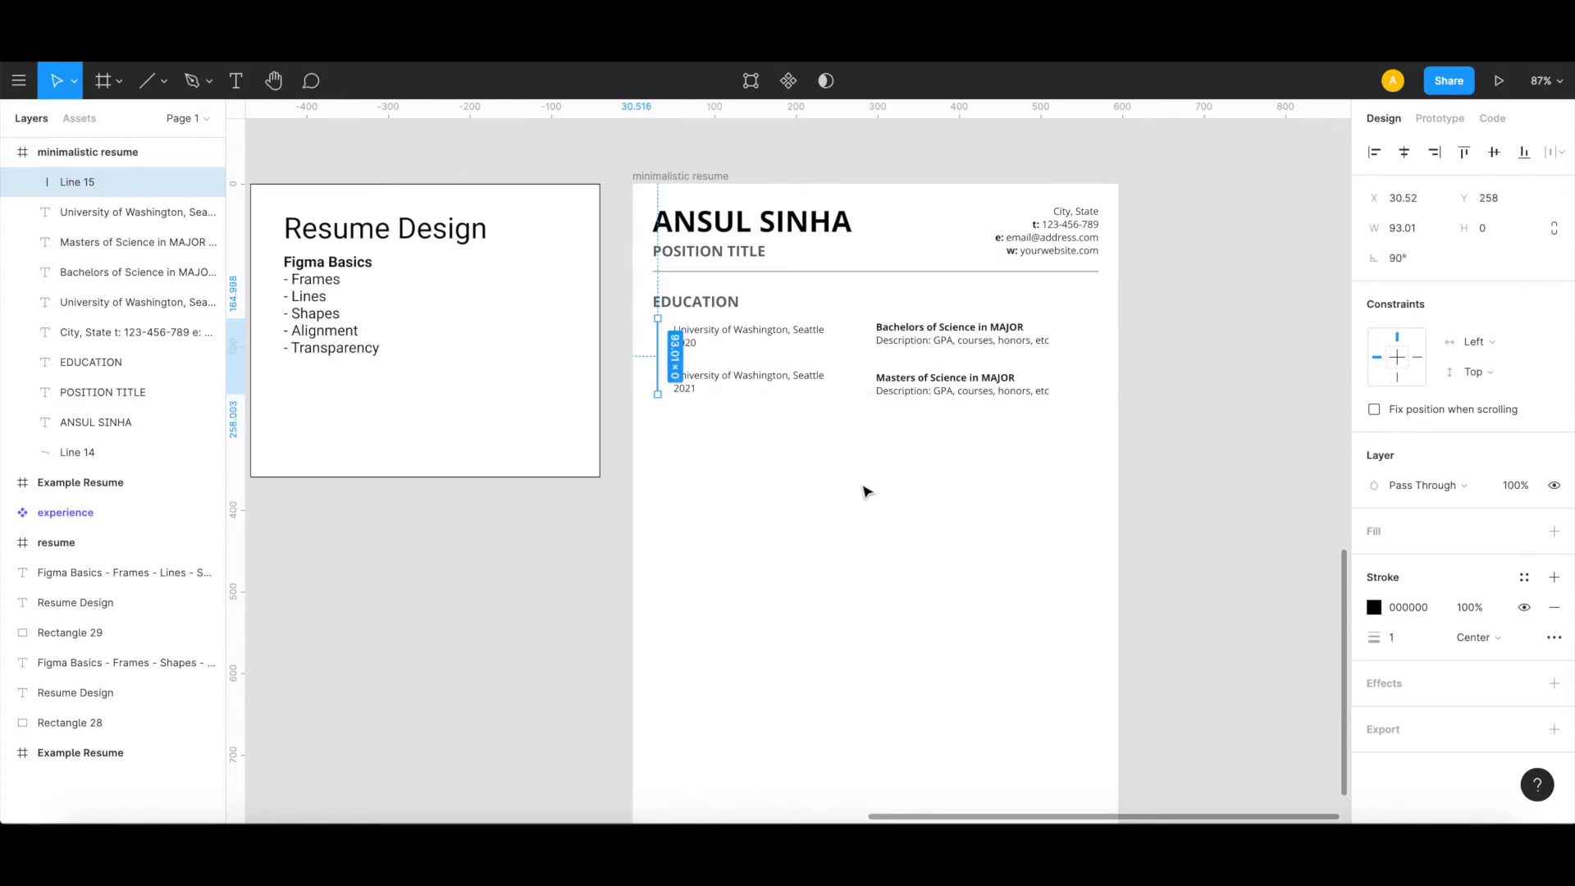
Step: Set the vertical line's stroke to 808080 by sampling the grey timeline in the Example Resume's EDUCATION section
left_click(1380, 614)
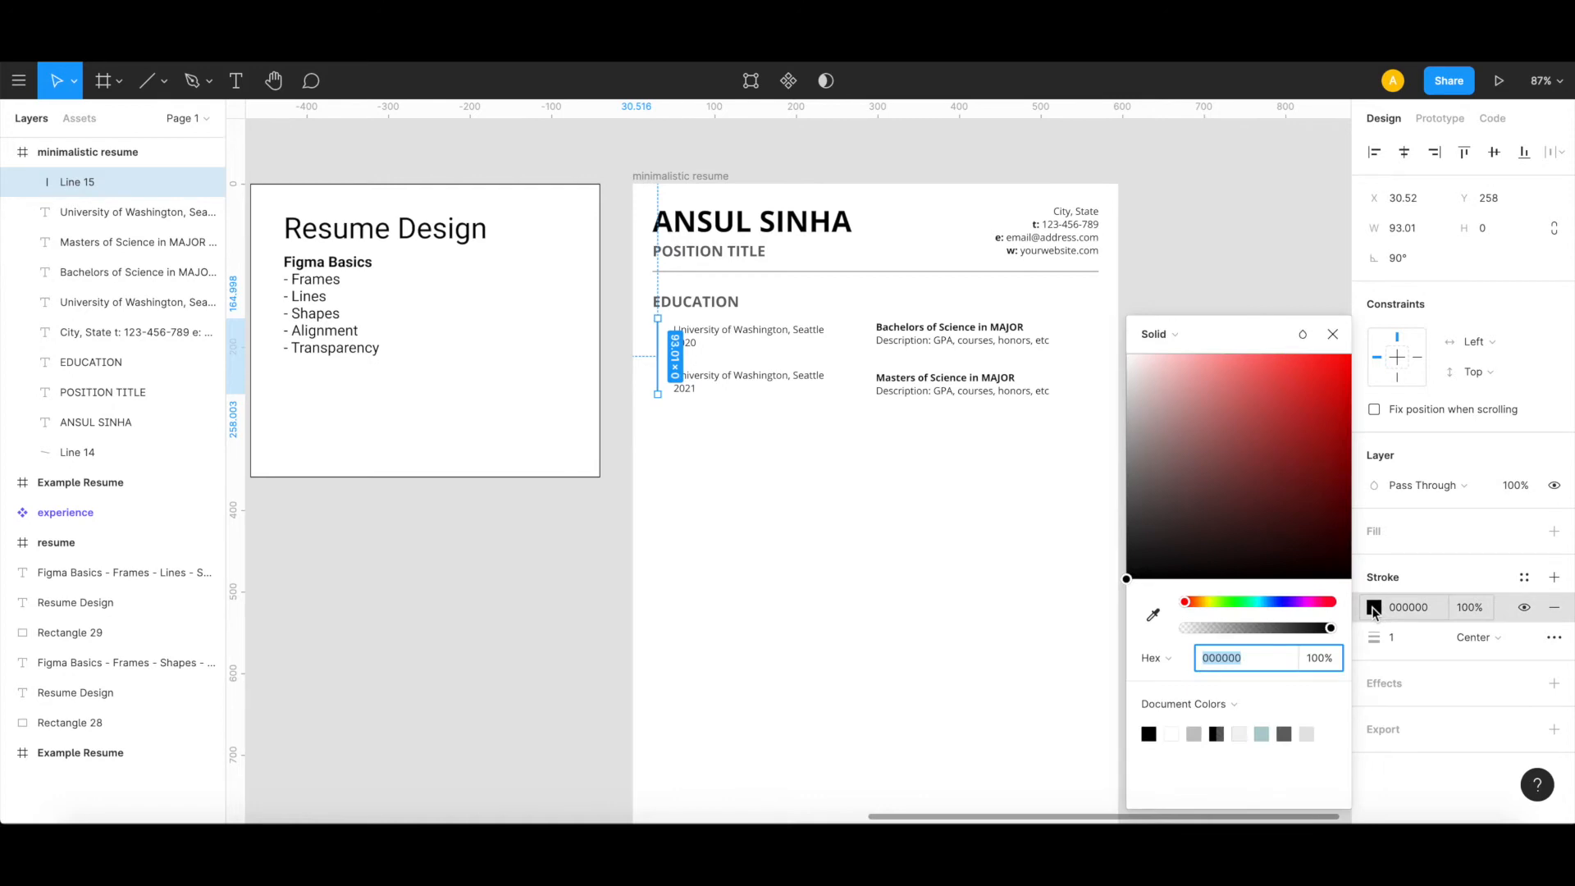
left_click(1153, 621)
scroll(605, 475, "left", 10)
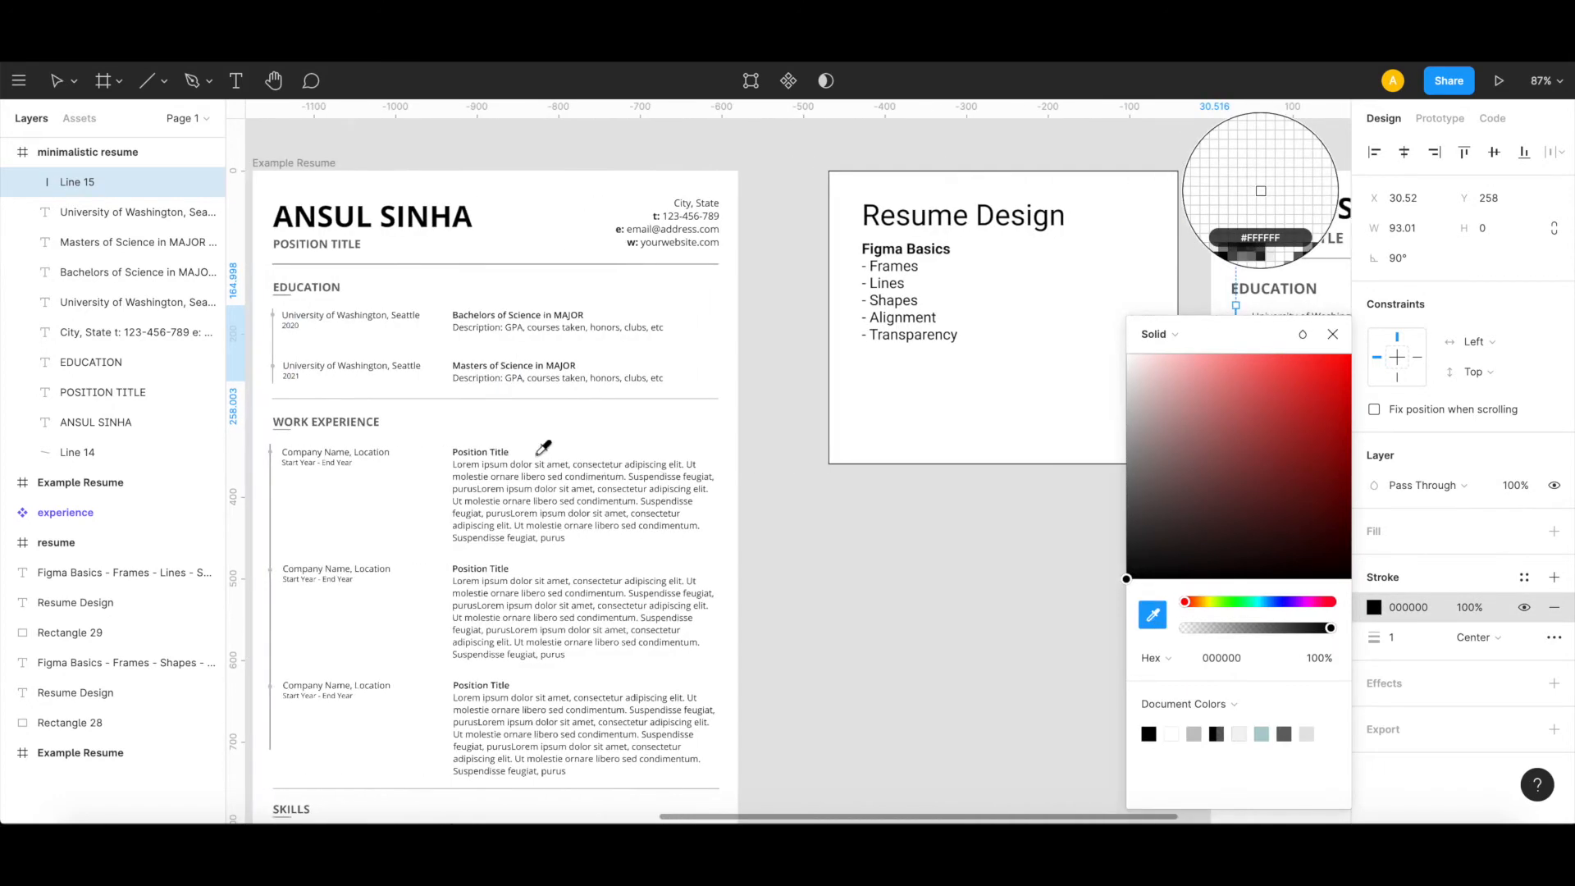
scroll(308, 326, "up", 5)
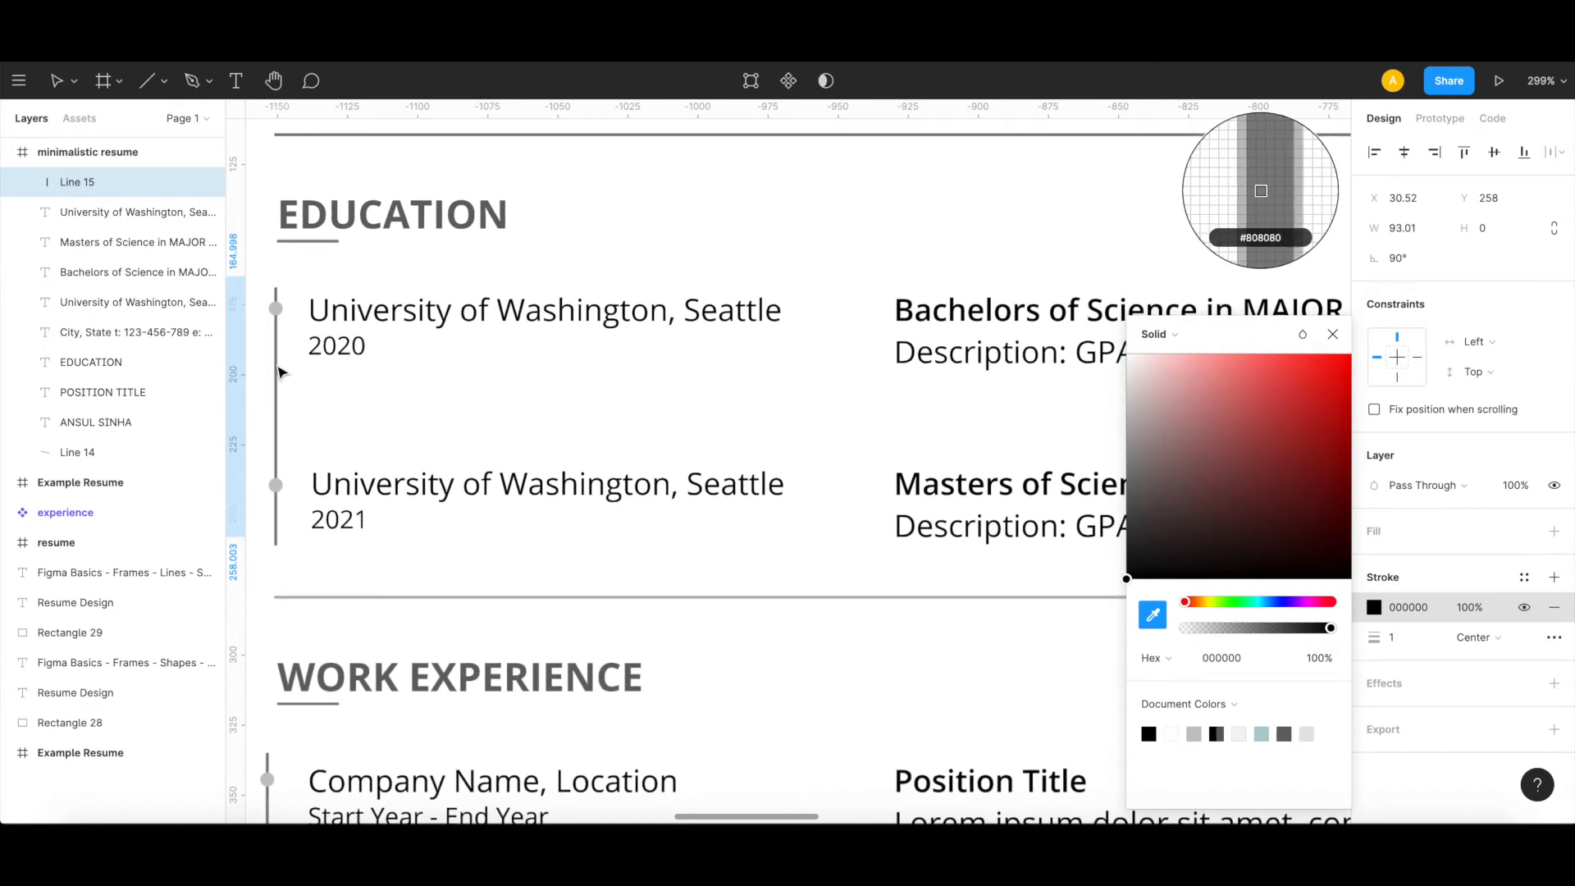
left_click(281, 371)
scroll(281, 371, "down", 3)
scroll(281, 372, "down", 4)
scroll(281, 366, "right", 8)
scroll(281, 365, "down", 2)
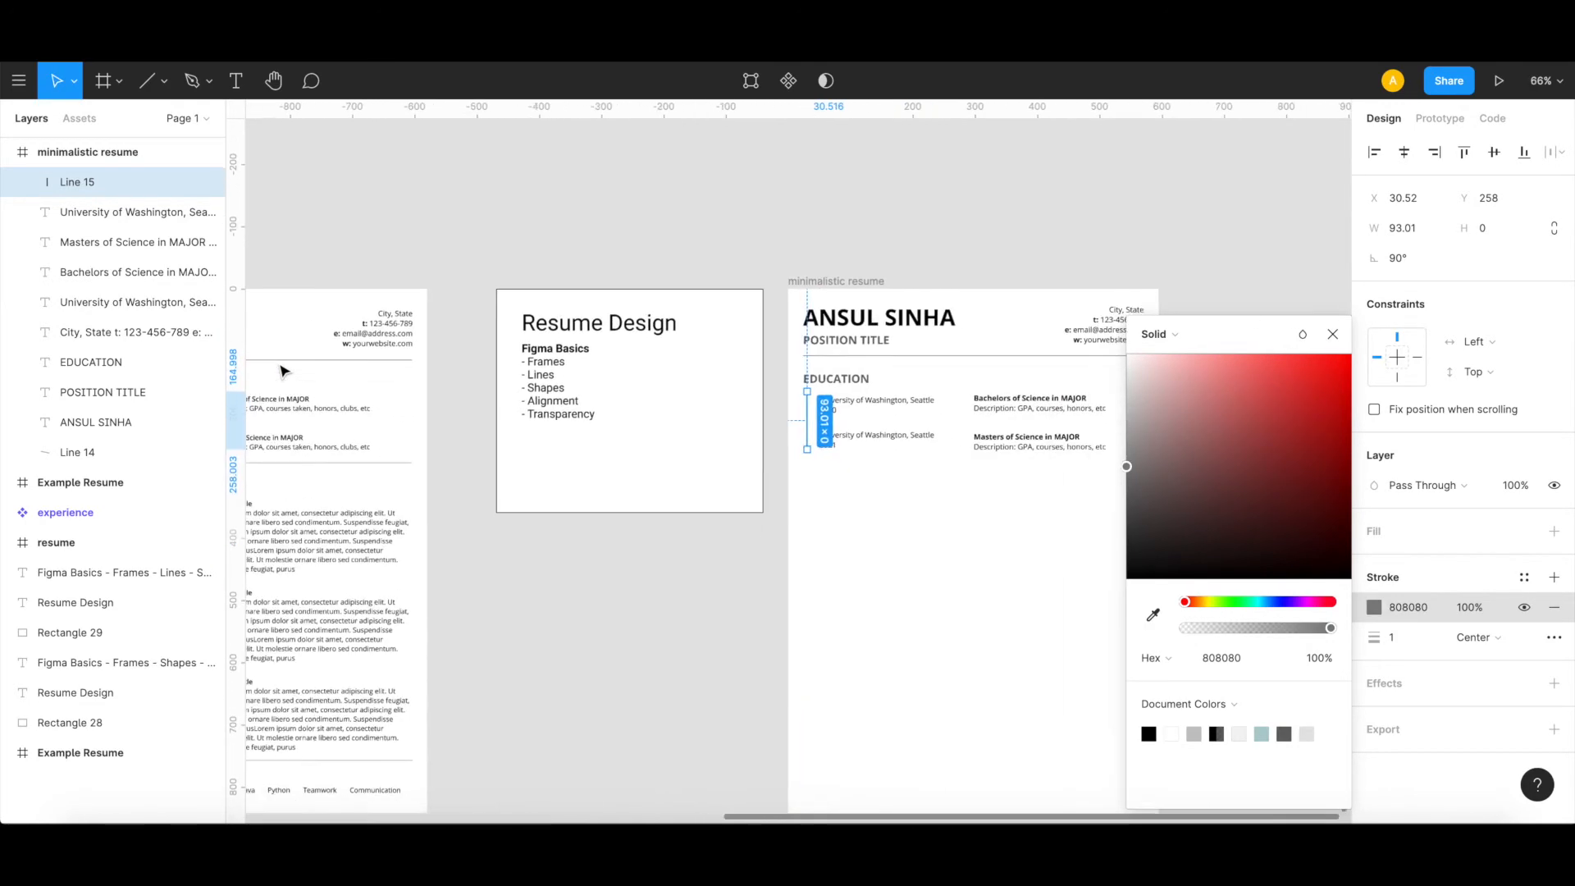
scroll(620, 474, "right", 5)
left_click(620, 475)
scroll(453, 415, "up", 4)
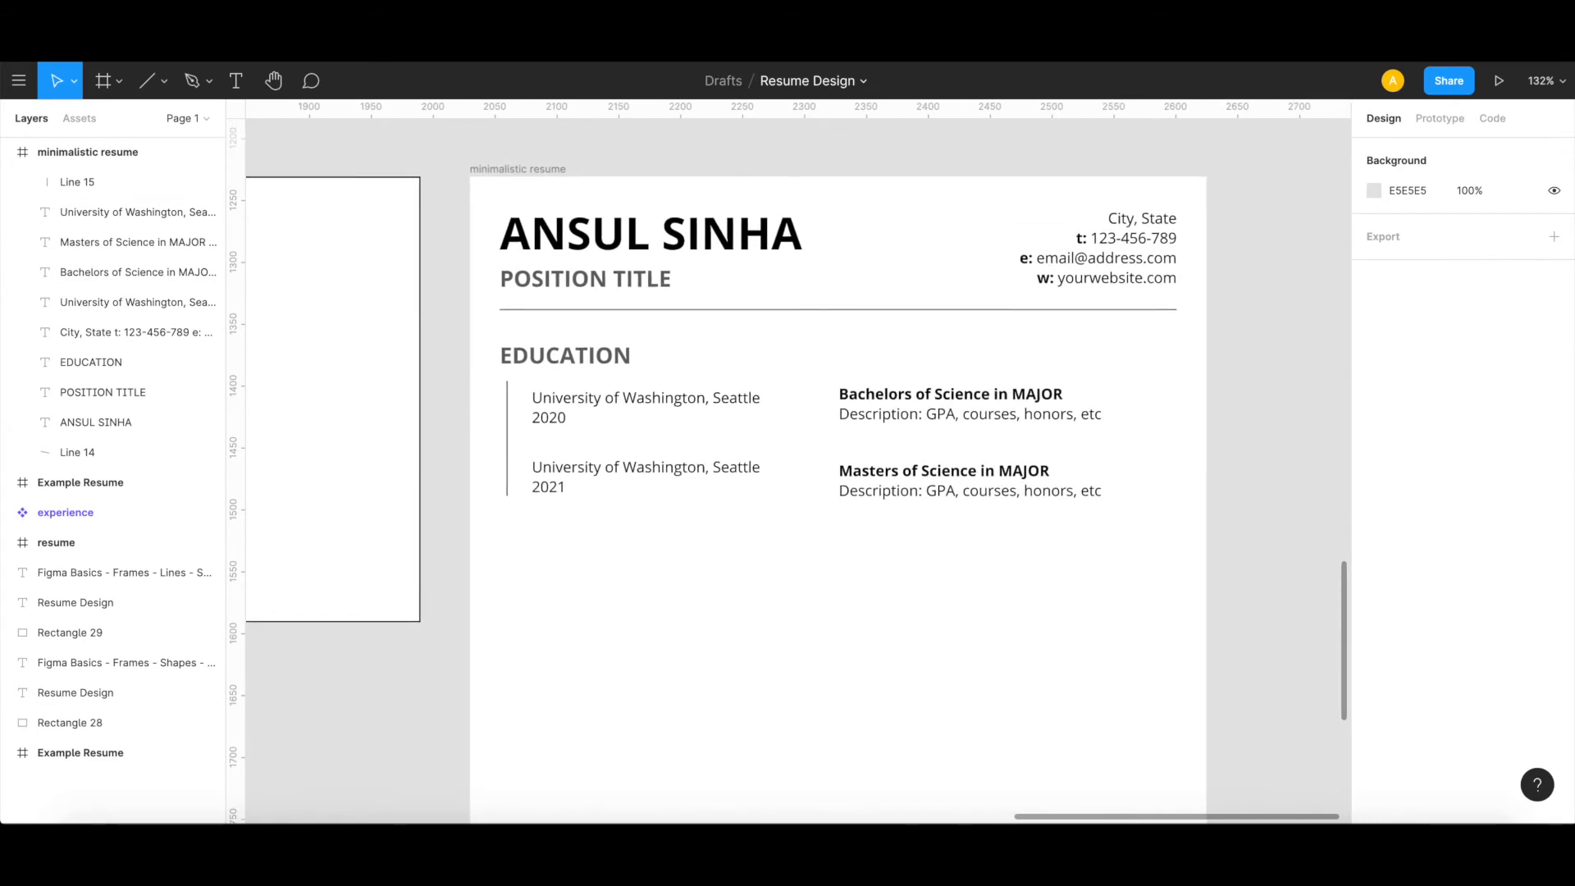
Step: Draw a 10 × 10 circle with the Ellipse tool on the timeline beside the first university entry
left_click(165, 83)
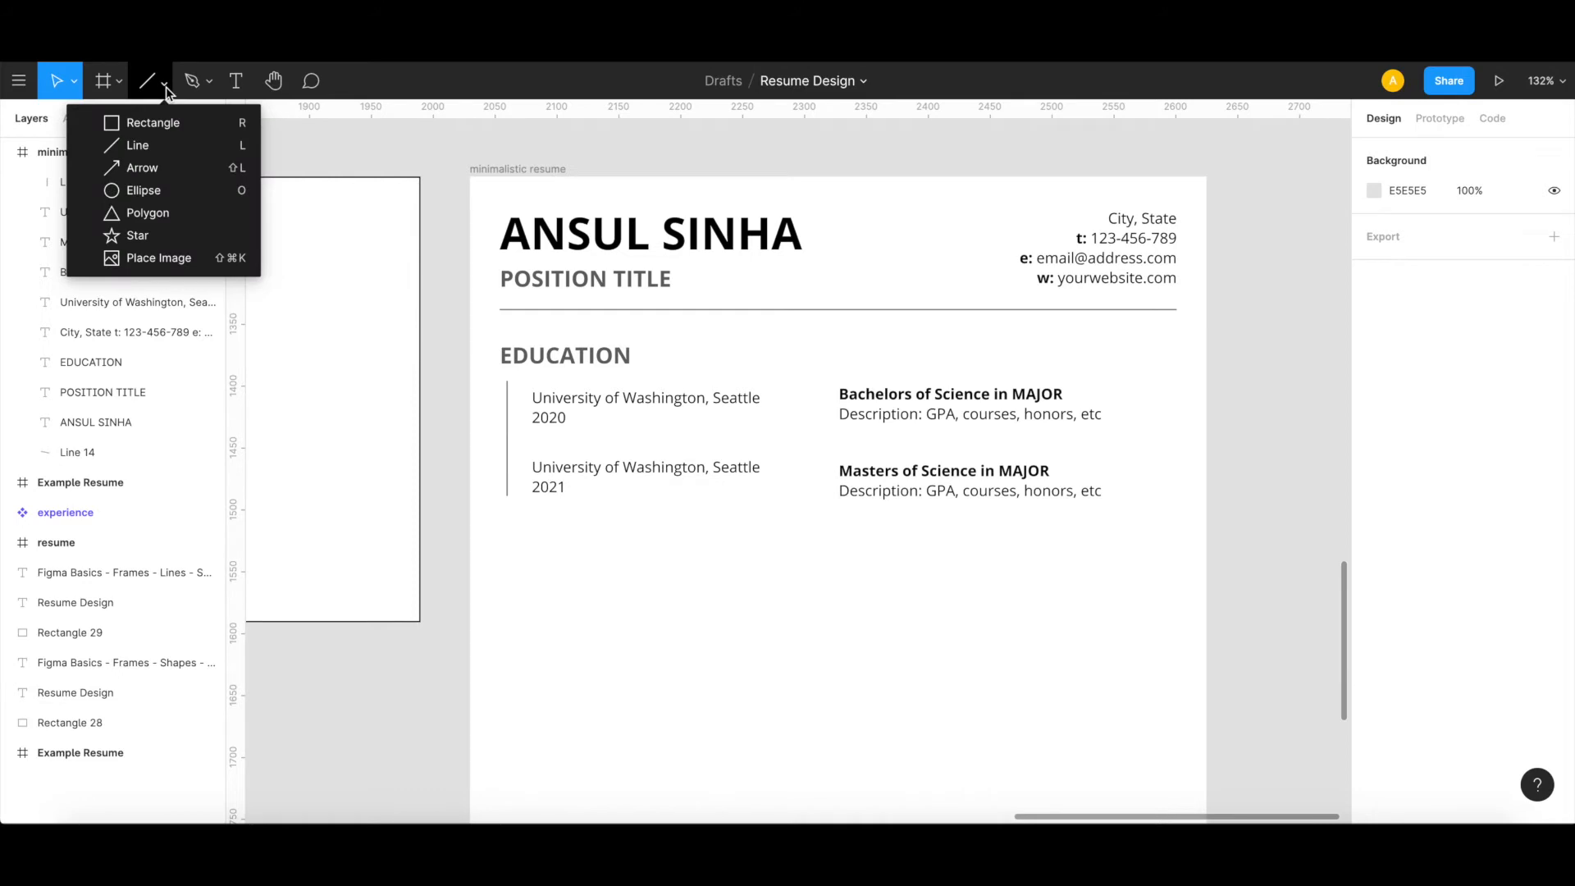
left_click(152, 190)
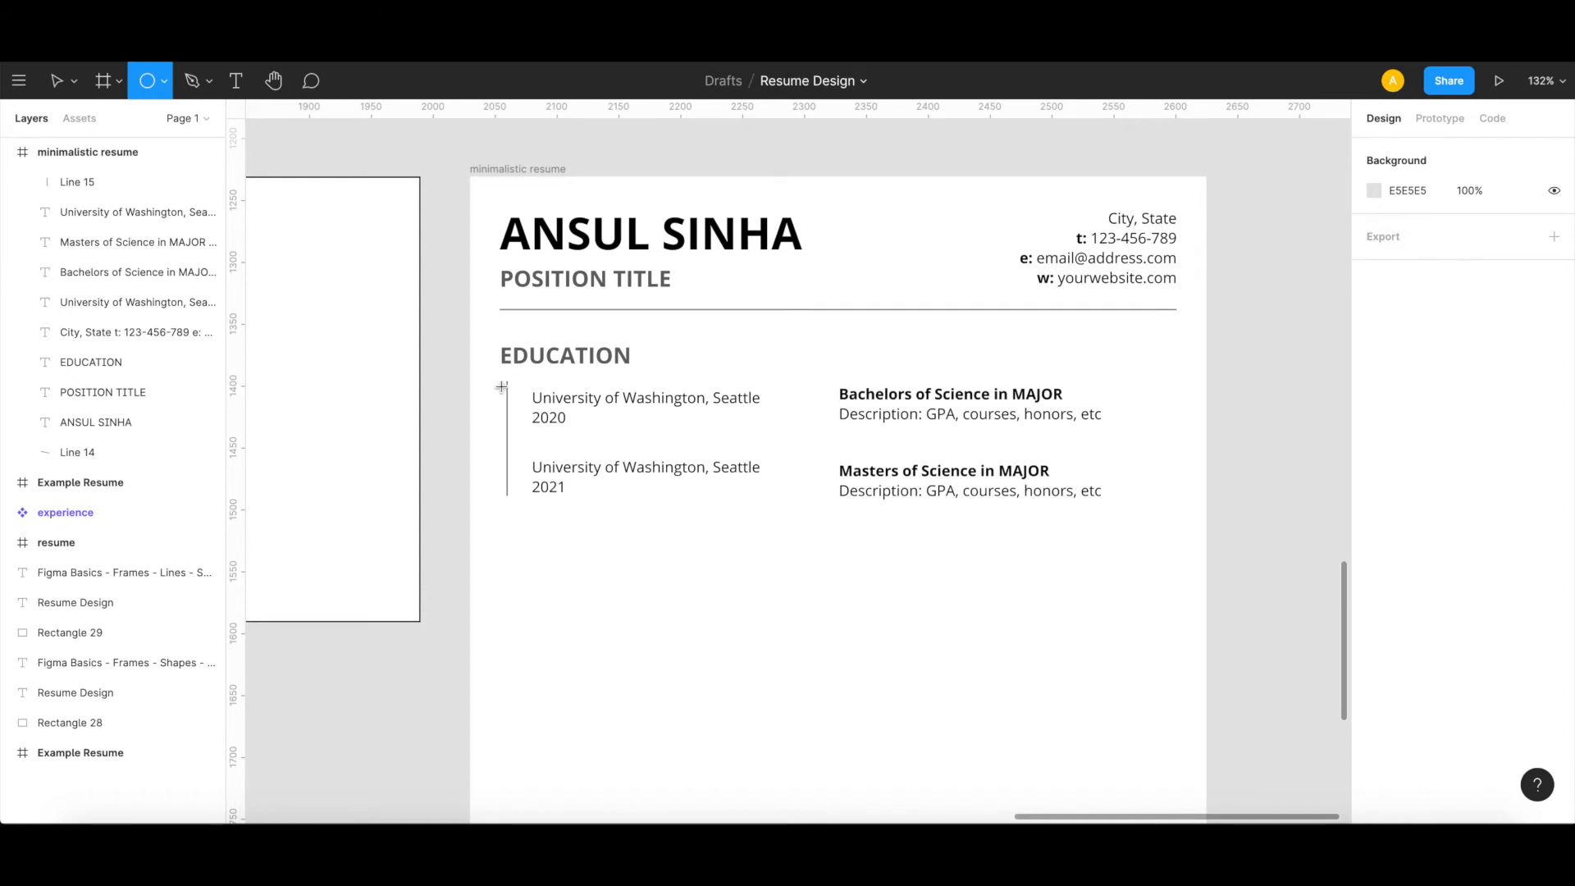
left_click_drag(502, 386, 514, 390)
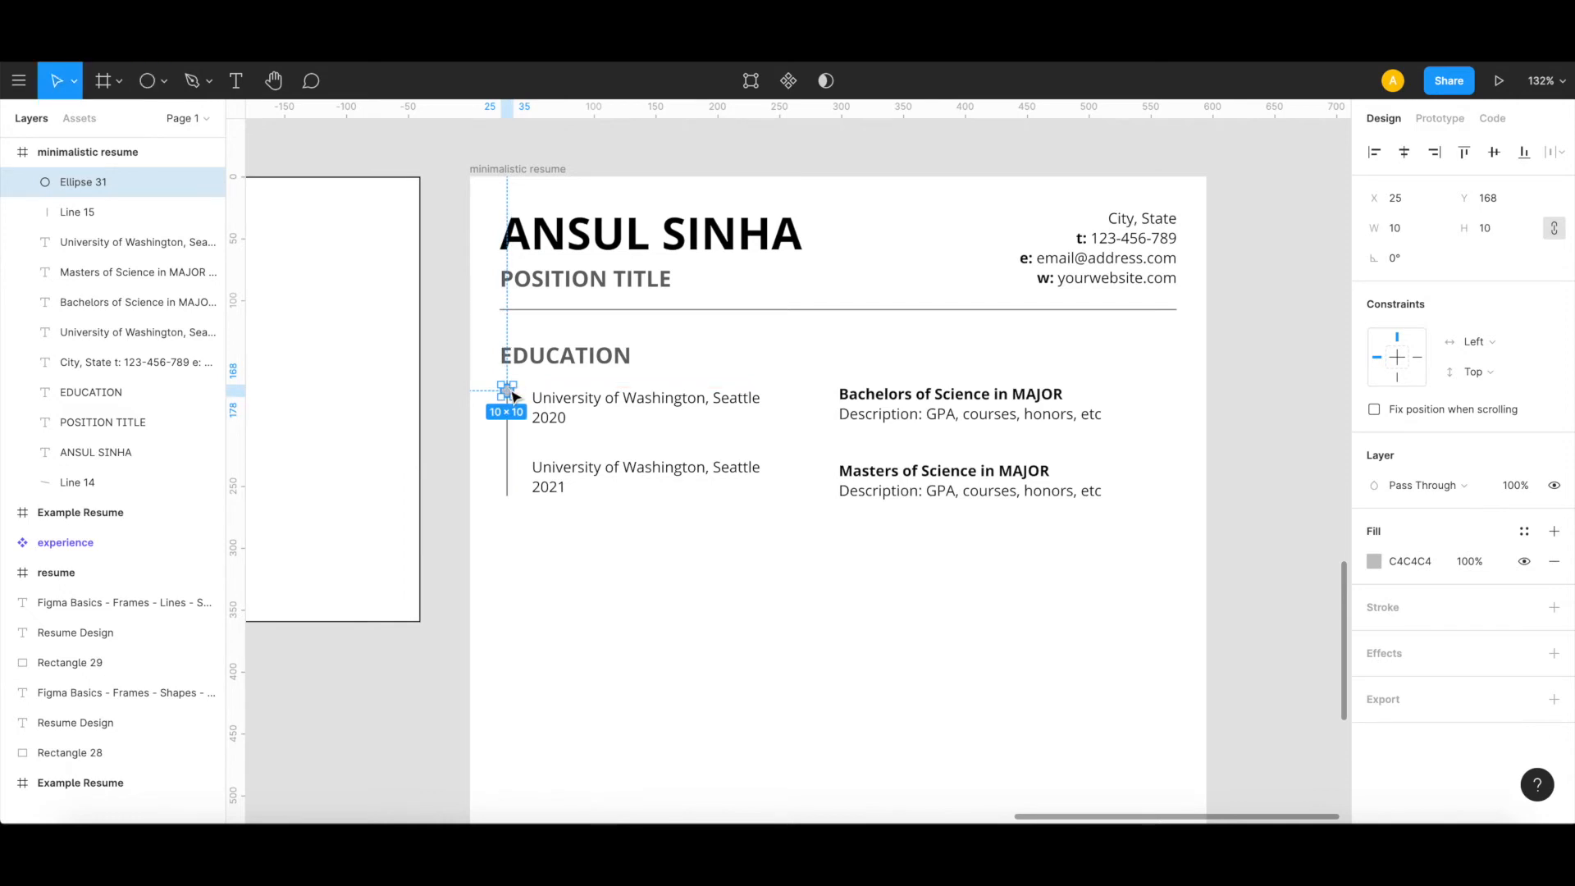
Step: Shrink the circle to 6 × 6 and centre it on the timeline beside the 2020 university entry
scroll(512, 390, "up", 5)
scroll(513, 396, "up", 10)
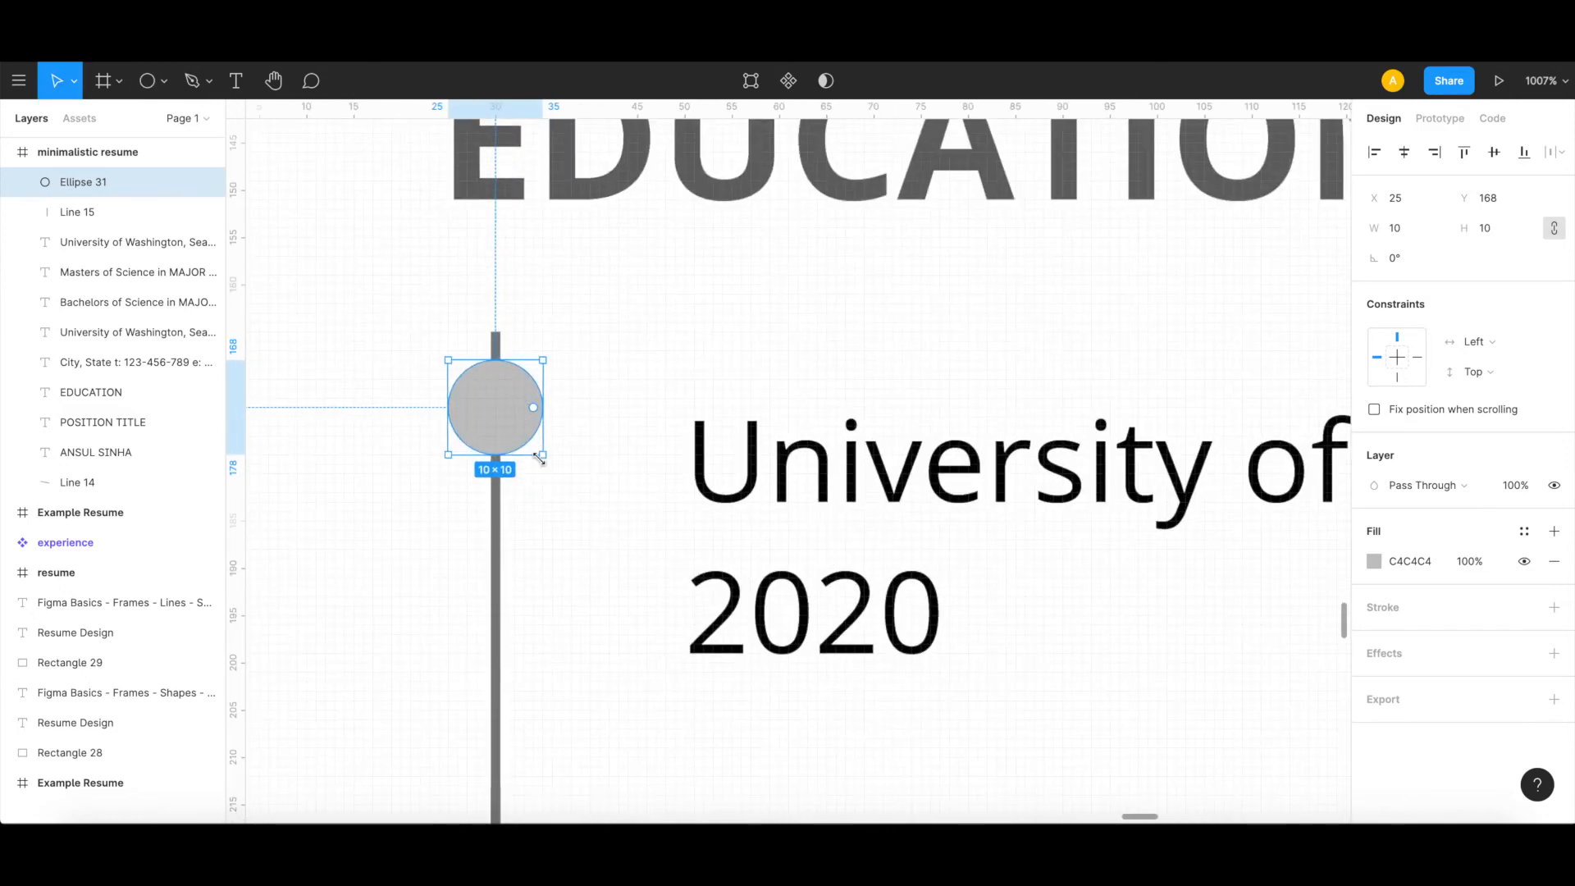
left_click_drag(540, 456, 504, 416)
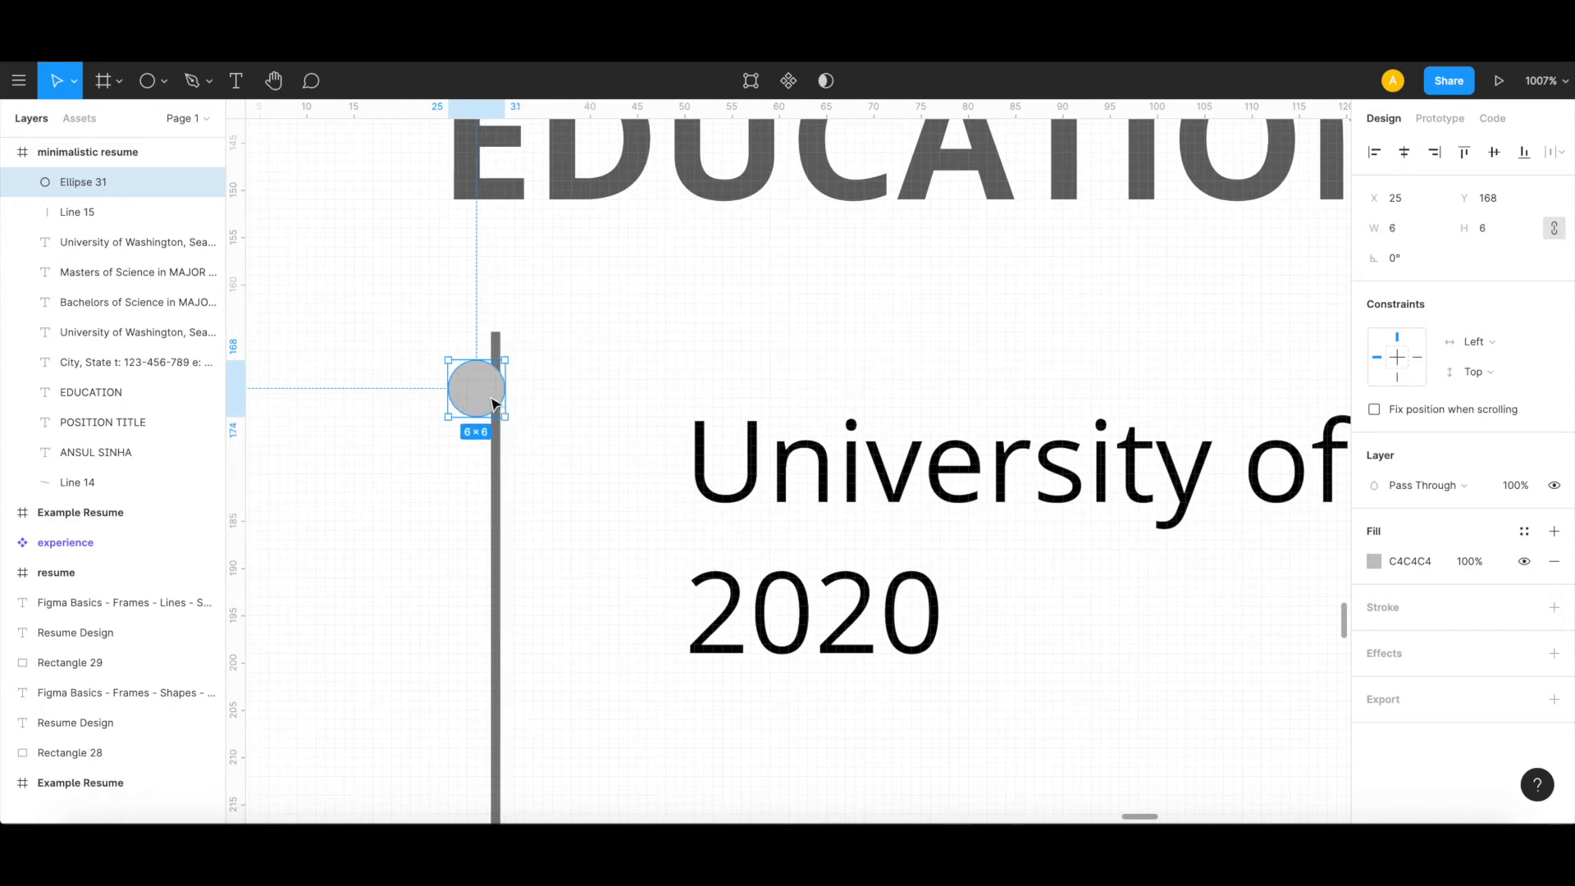
left_click_drag(482, 396, 495, 472)
left_click(555, 544)
scroll(555, 545, "down", 10)
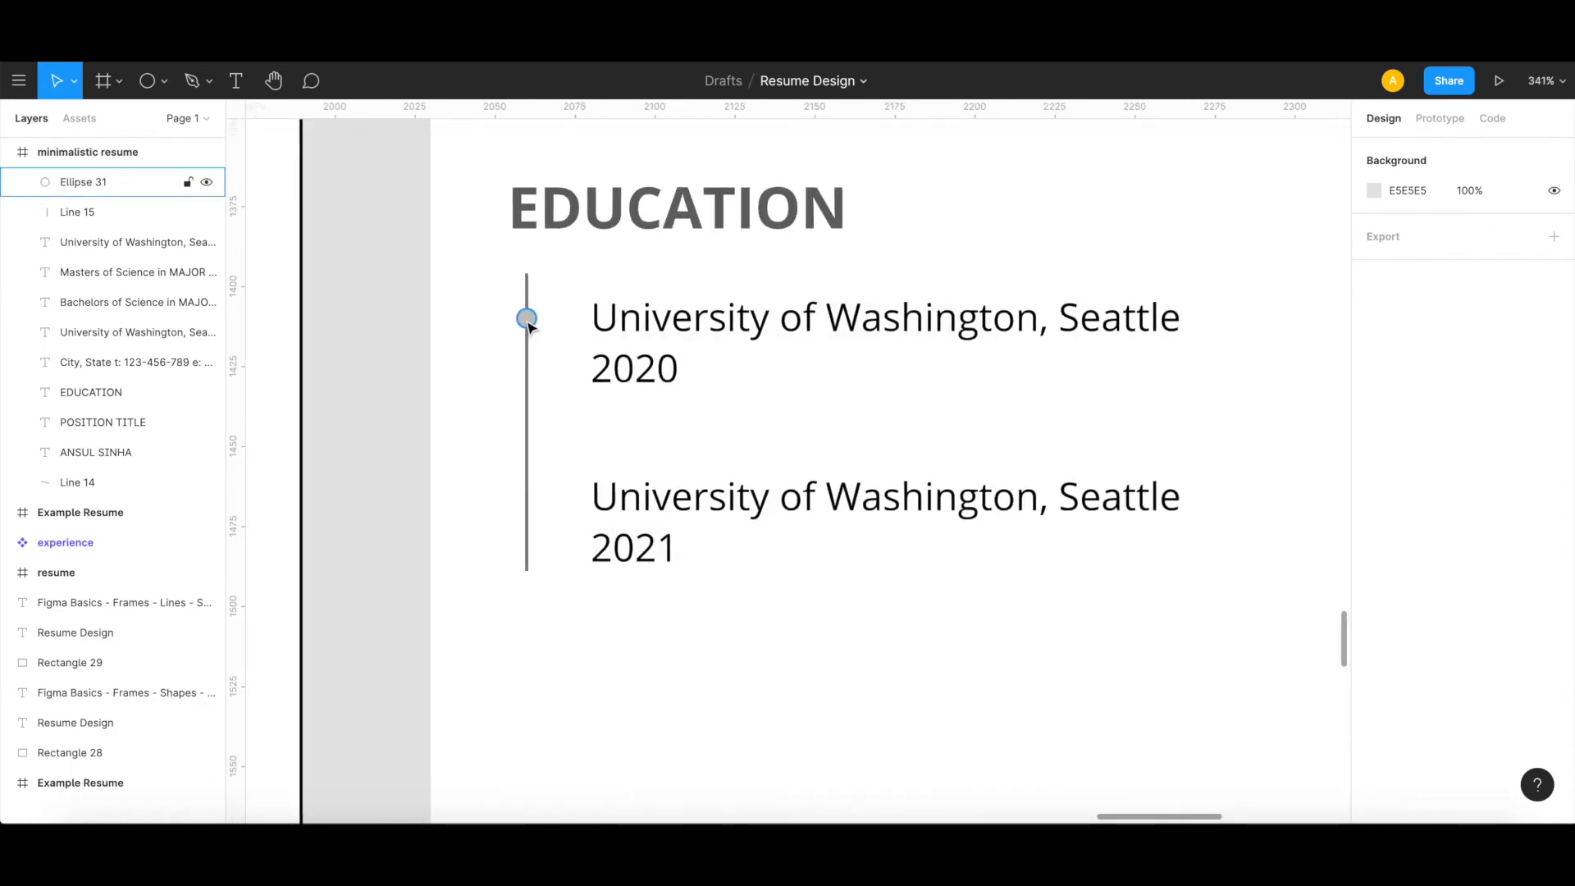
Step: Duplicate the timeline circle and place the copy at X 27, Y 233 beside the 2021 university entry
left_click(527, 322)
key("ctrl+c")
key("ctrl+v")
left_click_drag(527, 320, 529, 508)
scroll(529, 508, "down", 10)
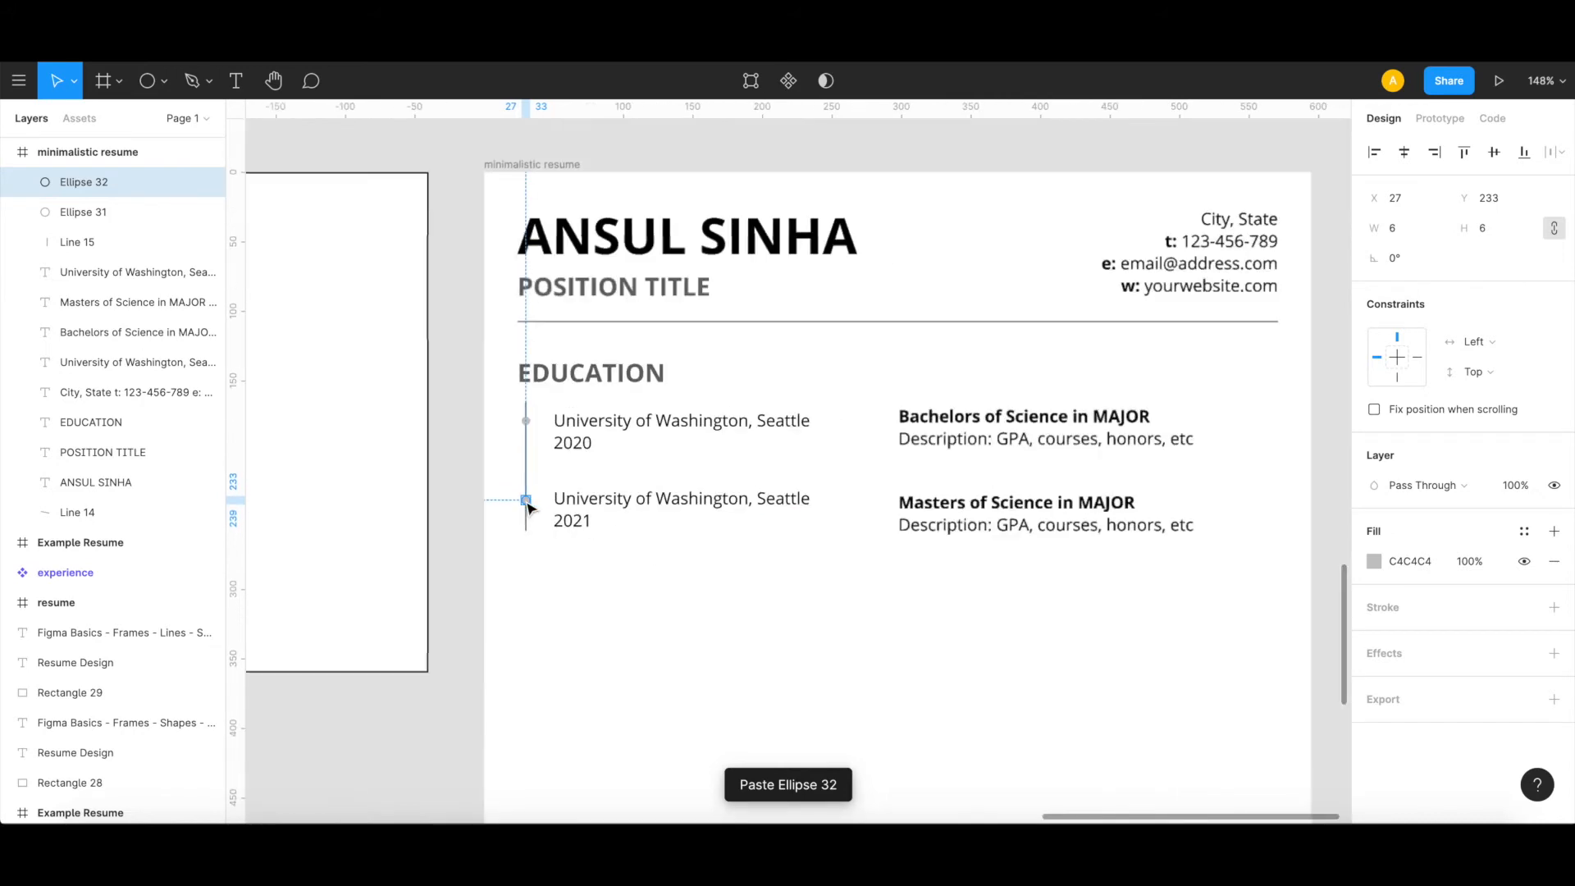
left_click(551, 611)
Step: Duplicate the header's divider line and place the copy below the education section at X 24, Y 298
scroll(552, 612, "down", 2)
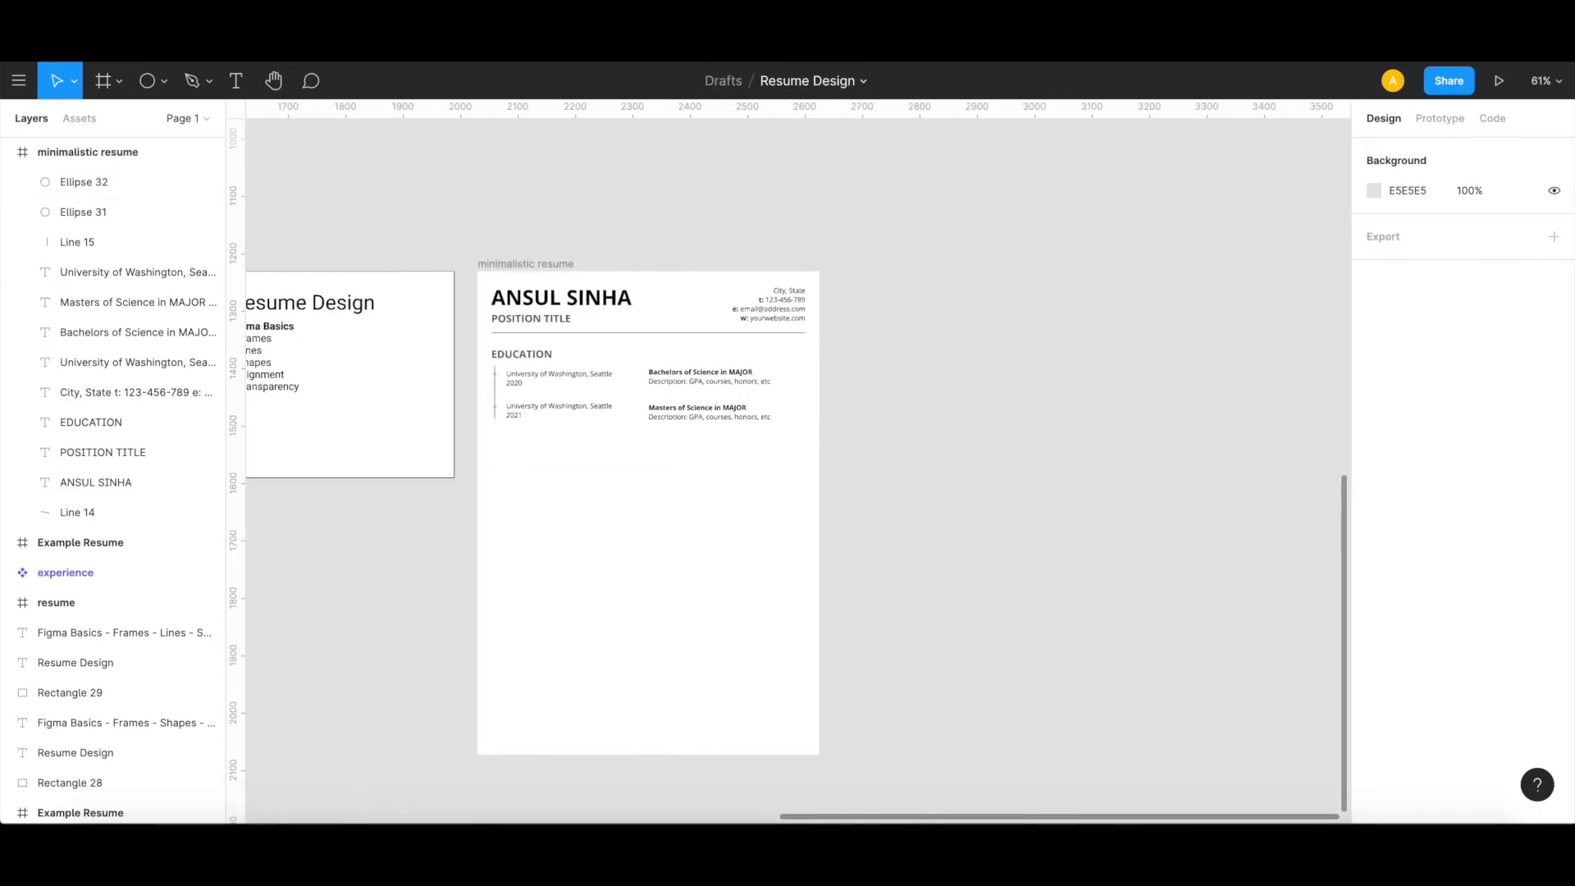
scroll(791, 575, "left", 10)
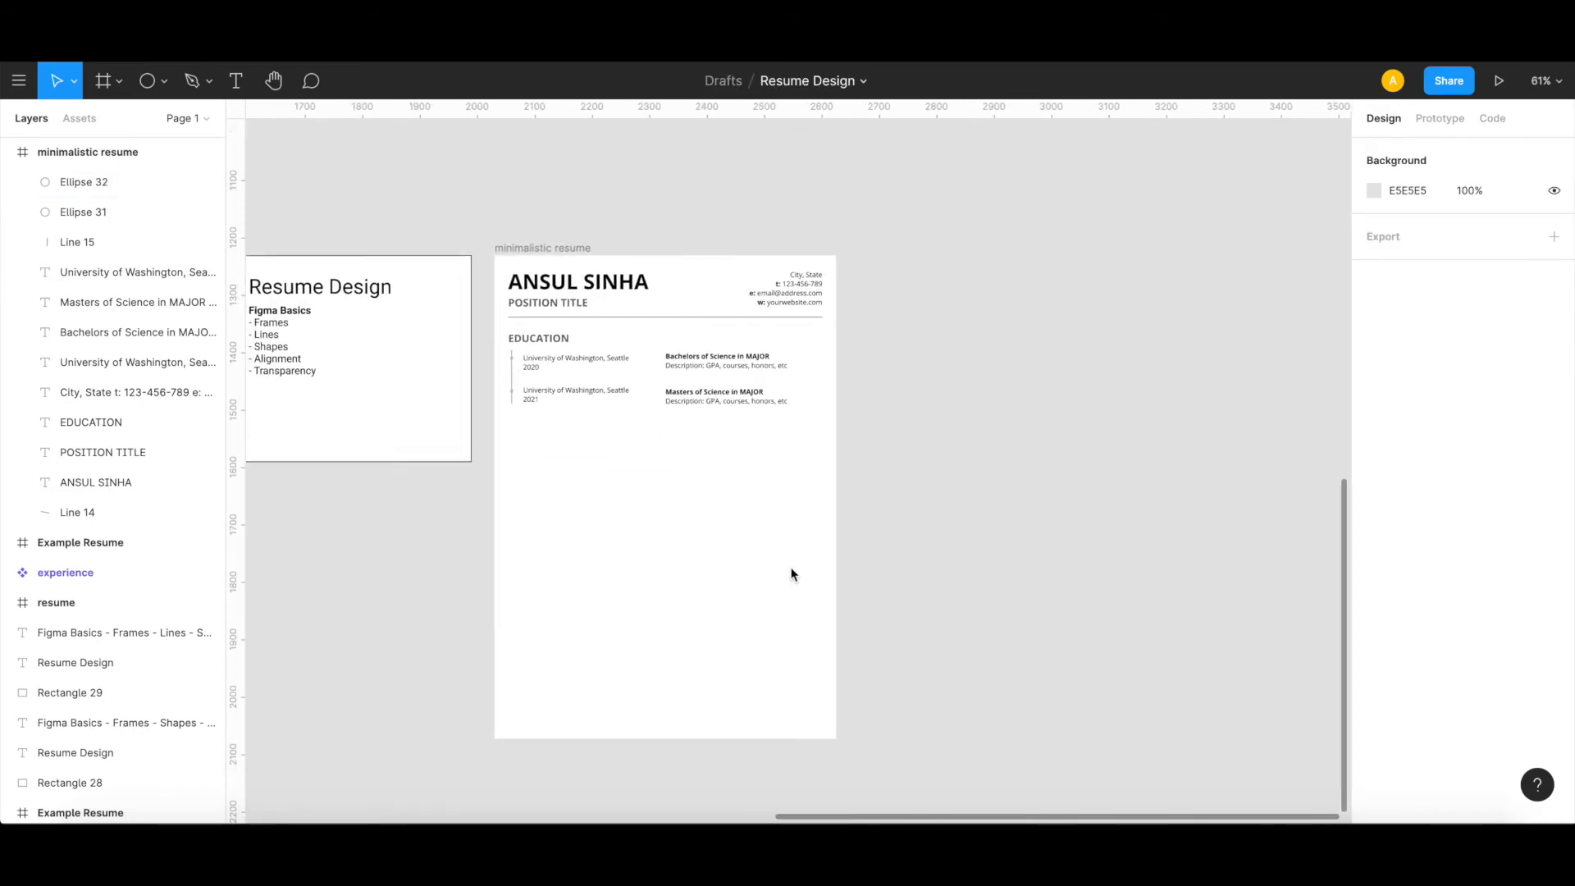
scroll(792, 574, "right", 1)
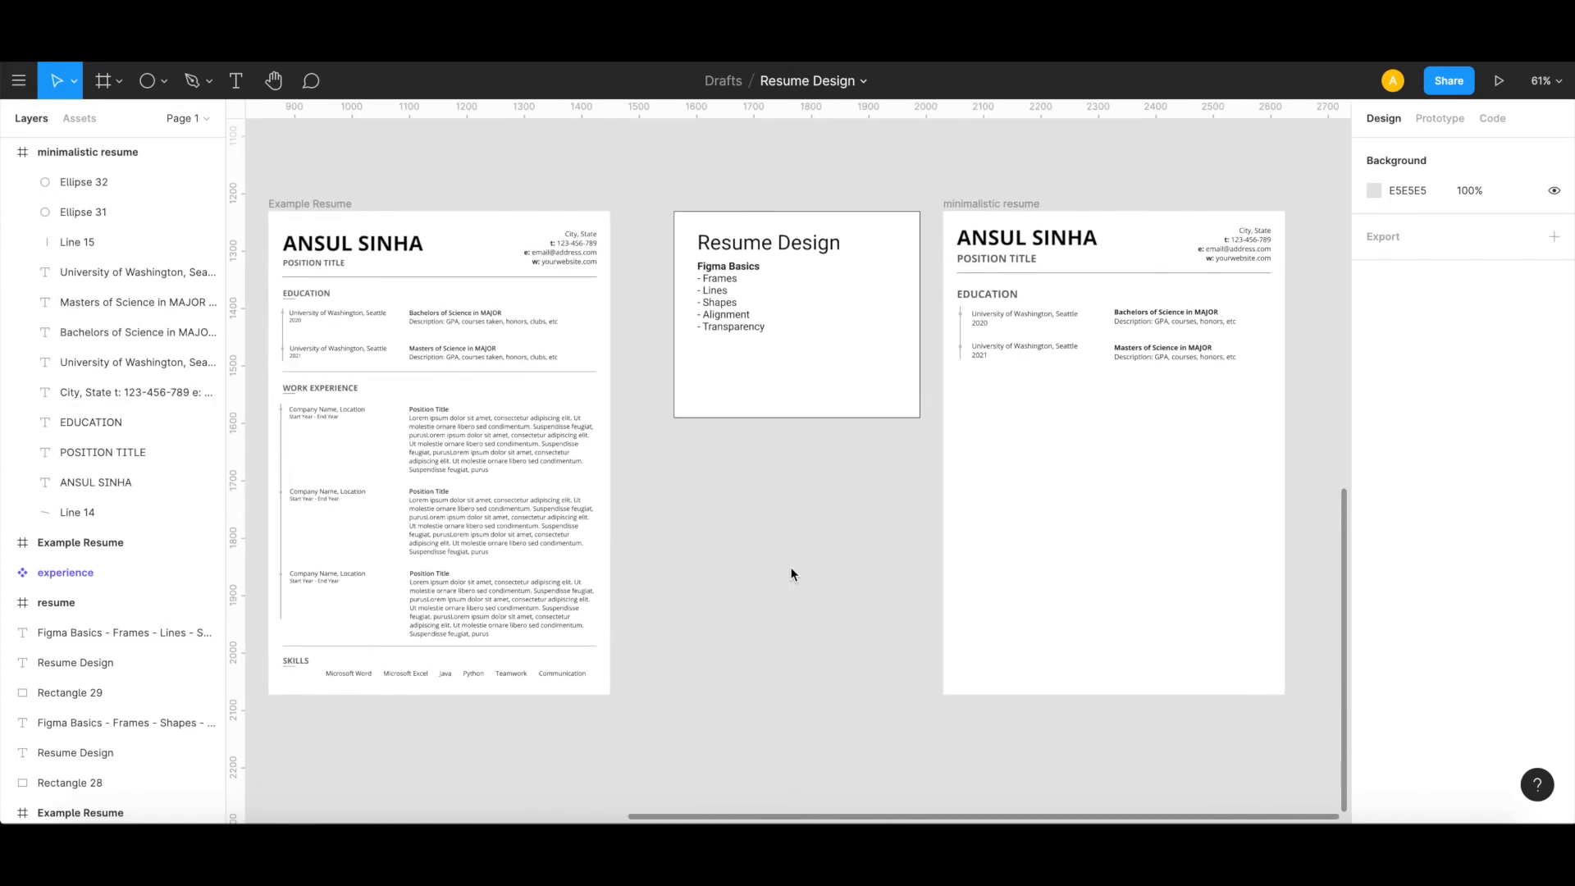
left_click(1054, 274)
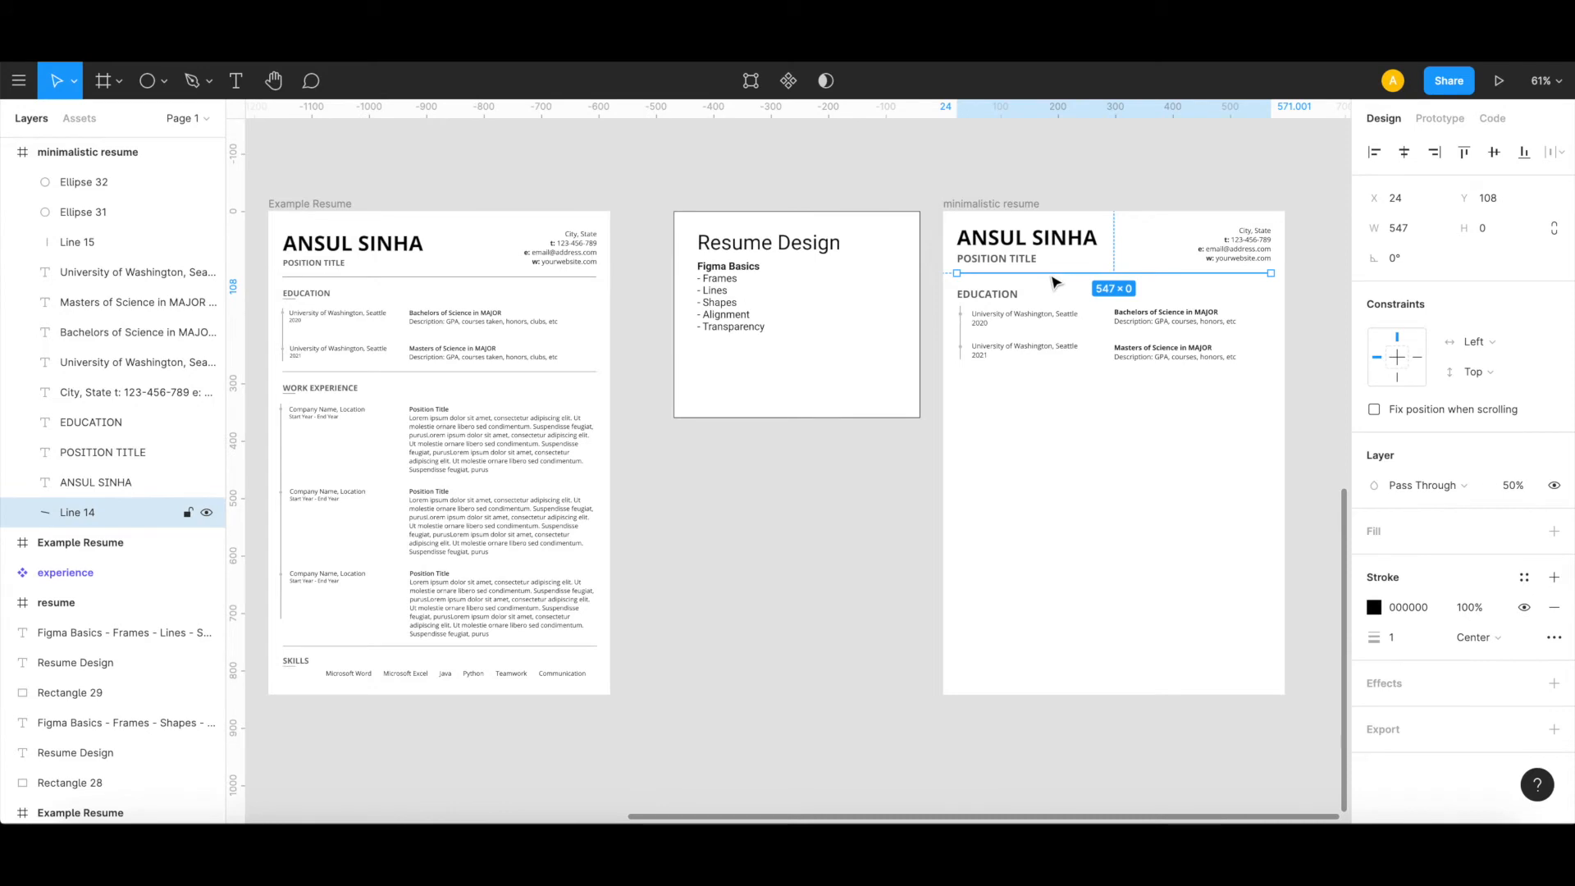
left_click_drag(1058, 282, 1051, 392)
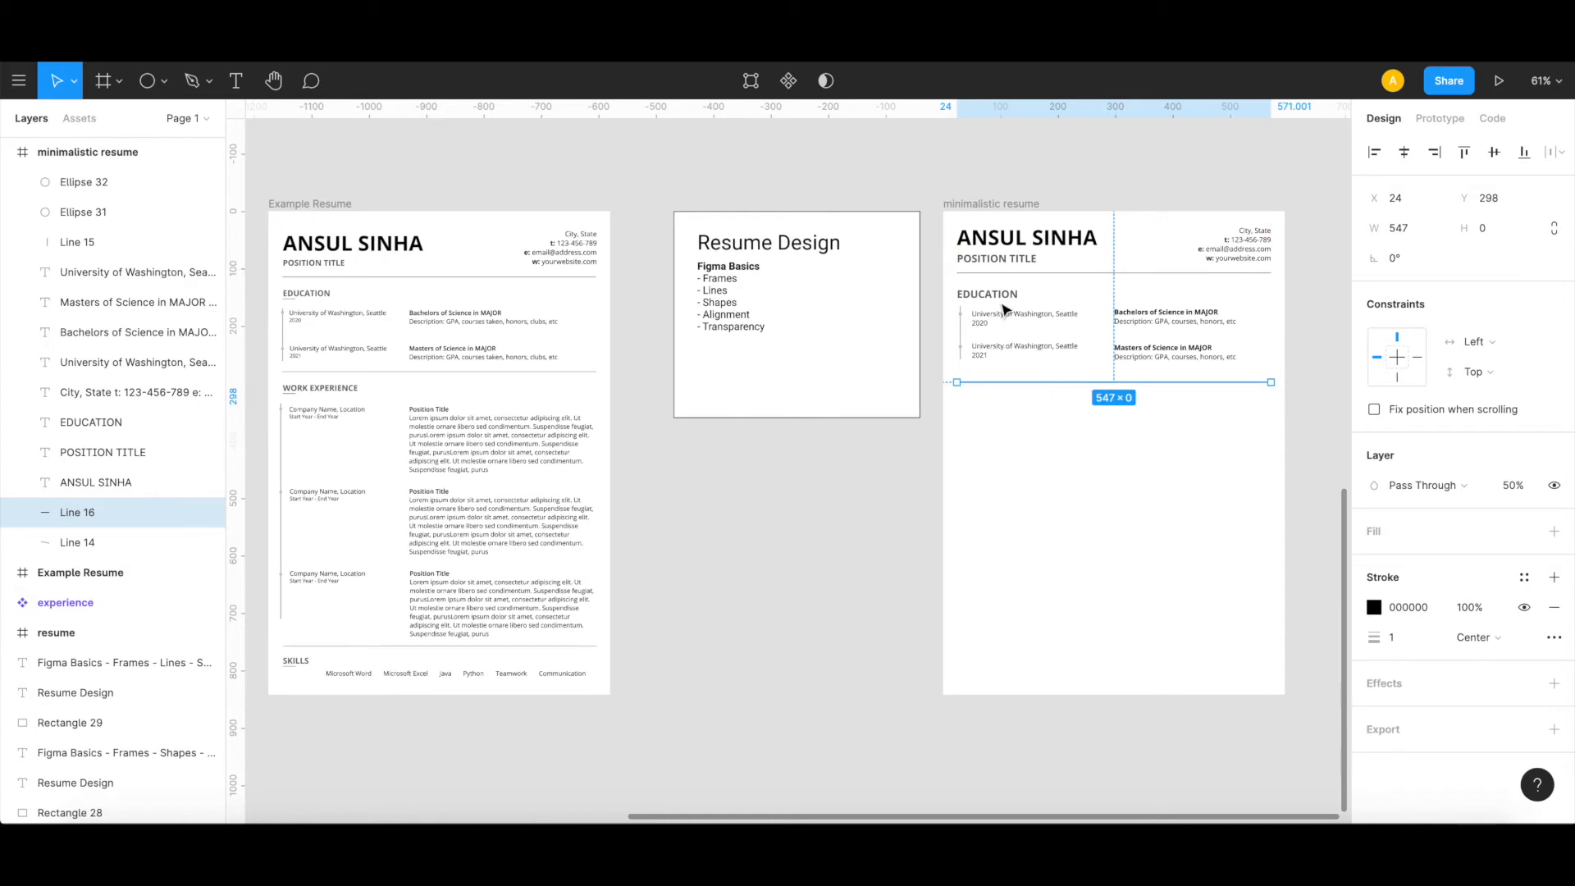
Step: Duplicate the EDUCATION heading below the new divider at X 27, Y 322 and change the copy's text to "WORK EXPERIENCE"
left_click(999, 300)
left_click_drag(999, 302, 994, 406)
double_click(990, 403)
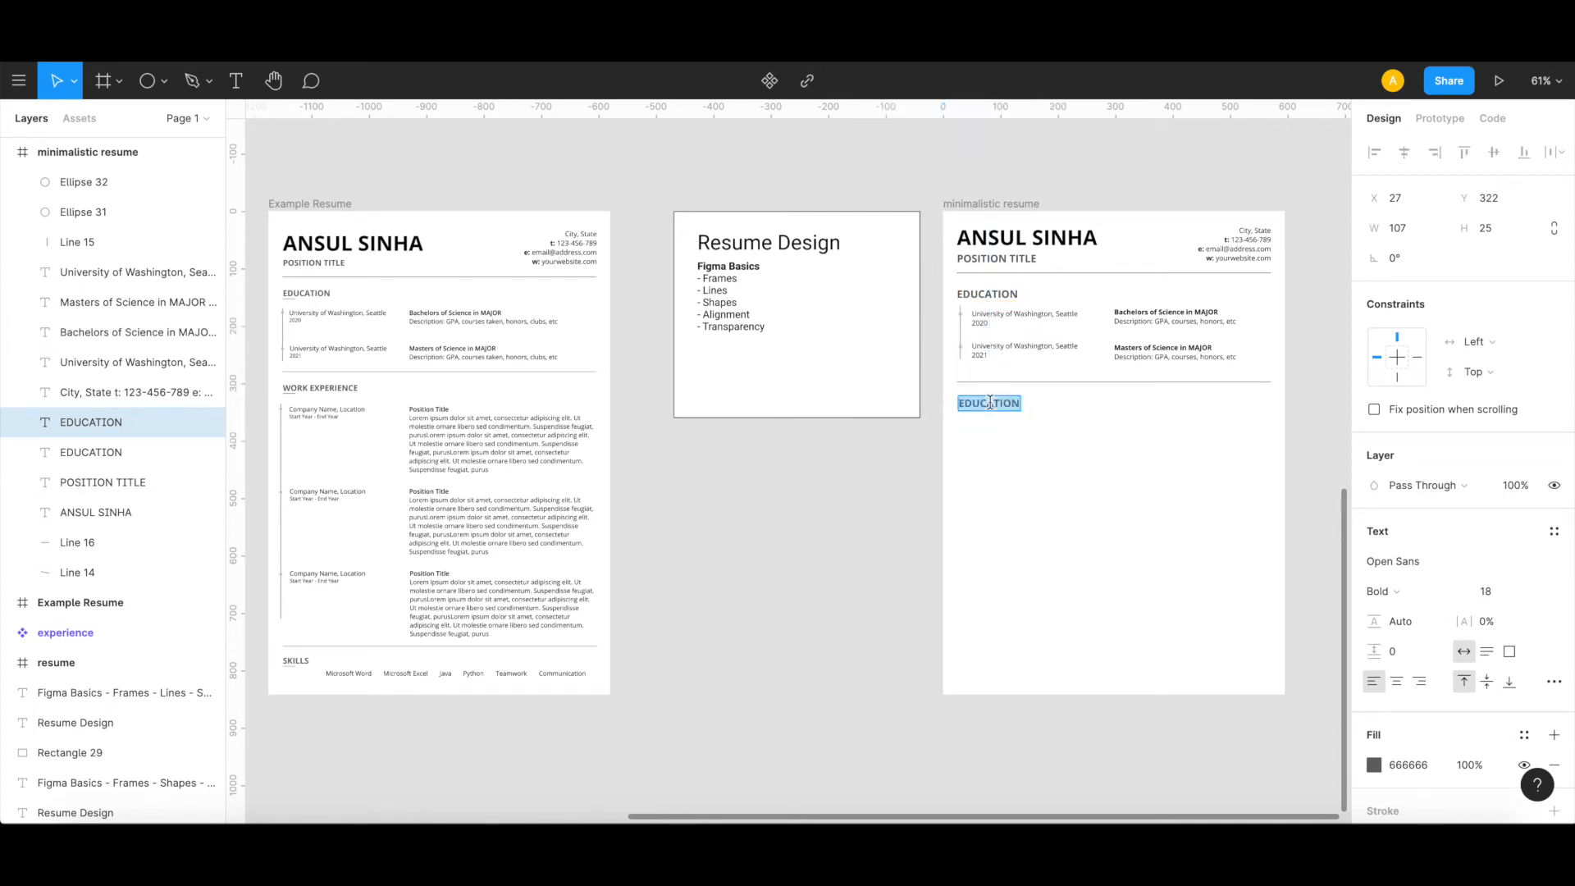
type("WORK")
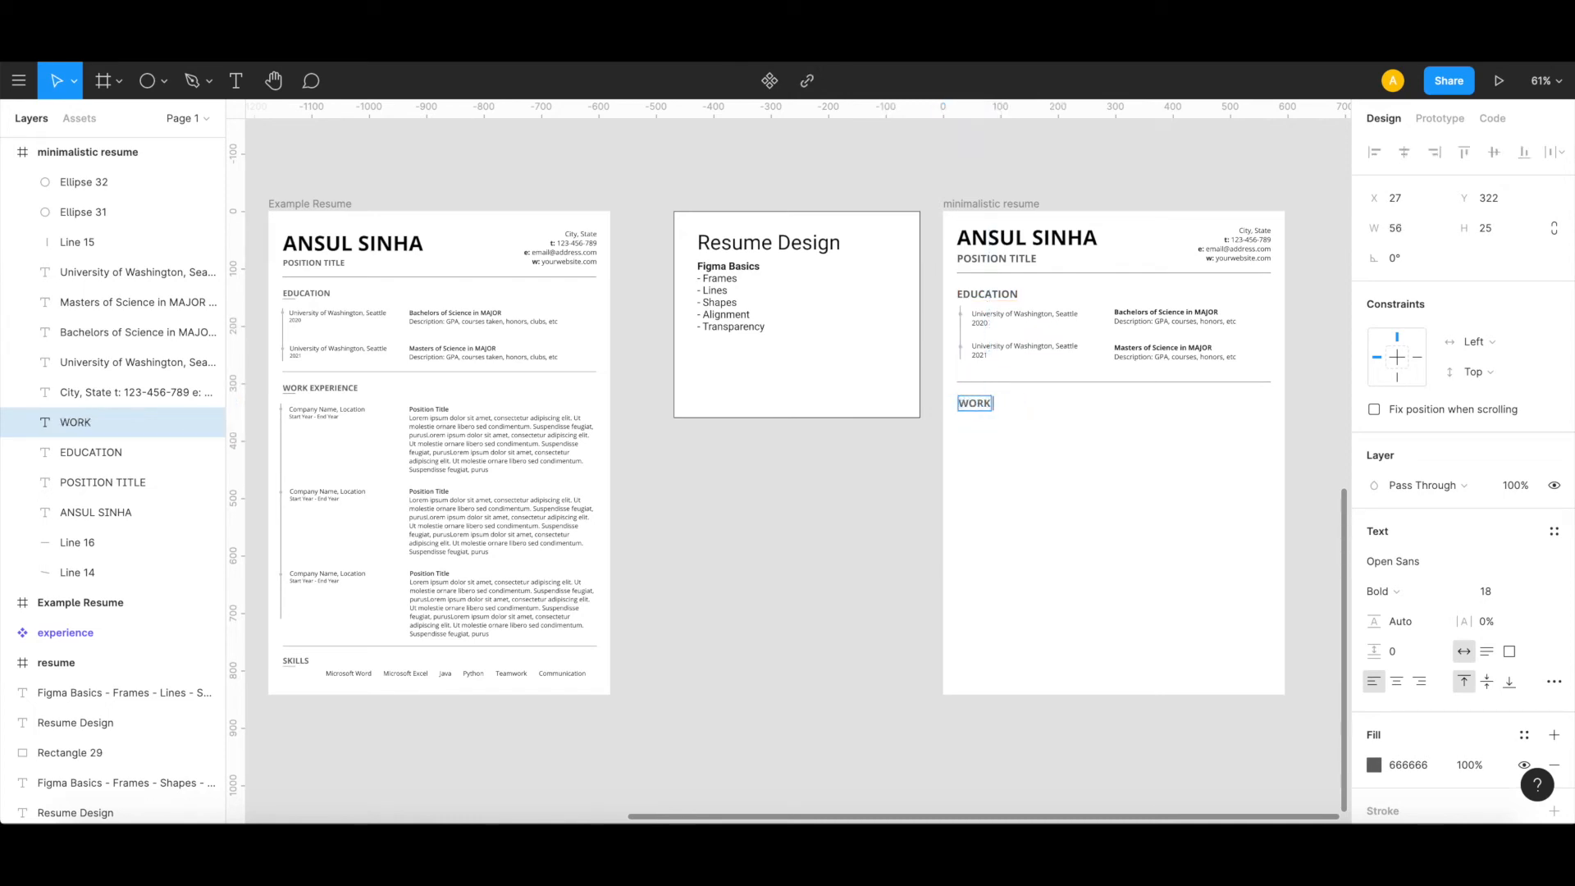
type(" EXPERIENCE")
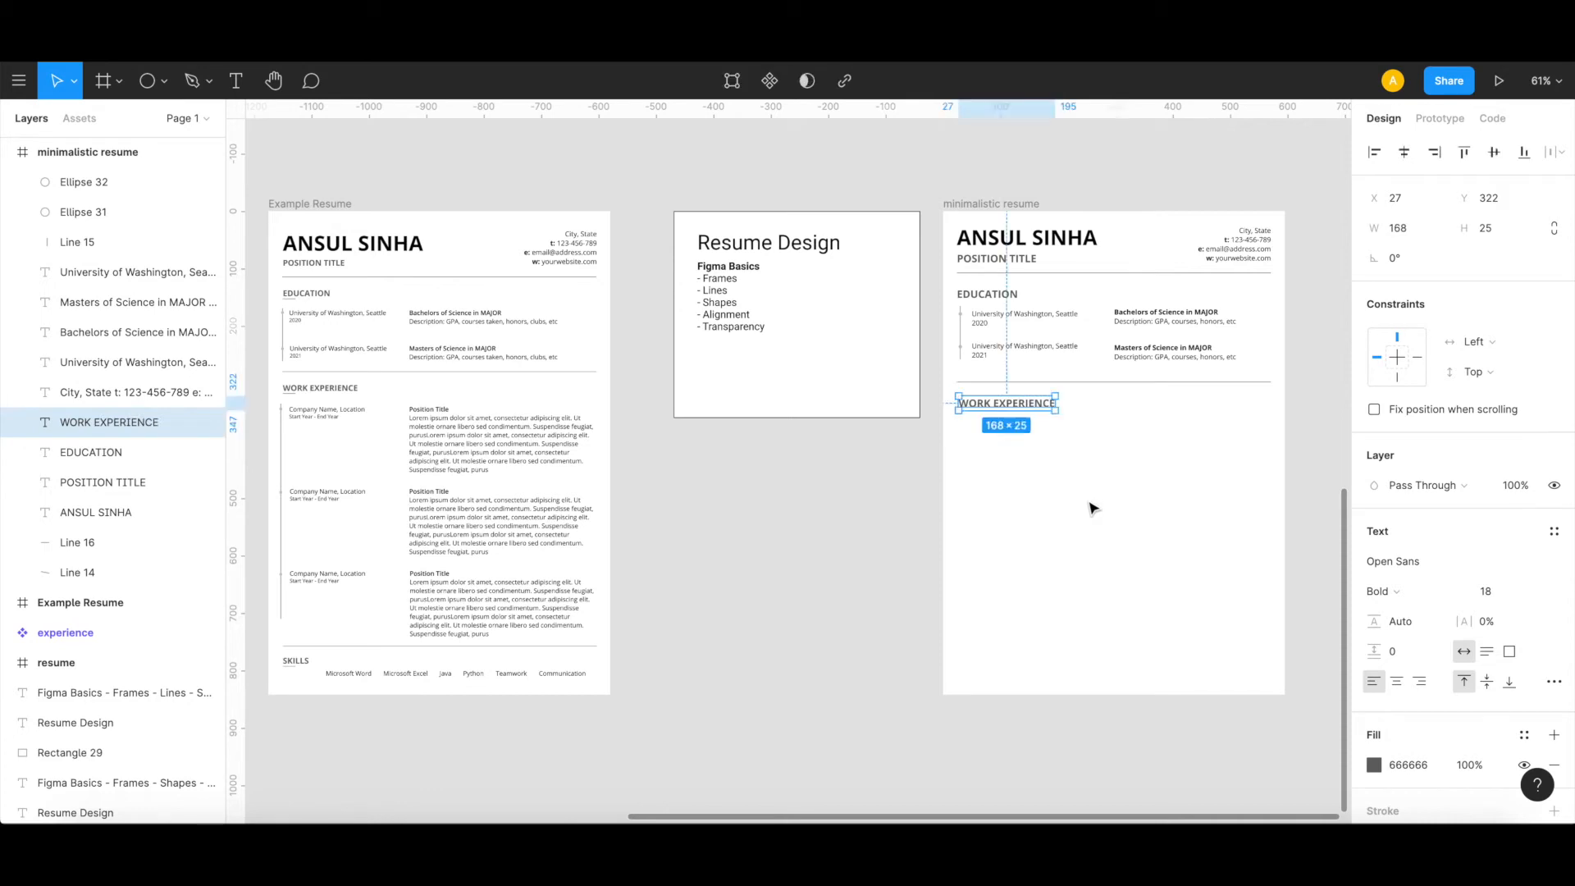
left_click(1091, 506)
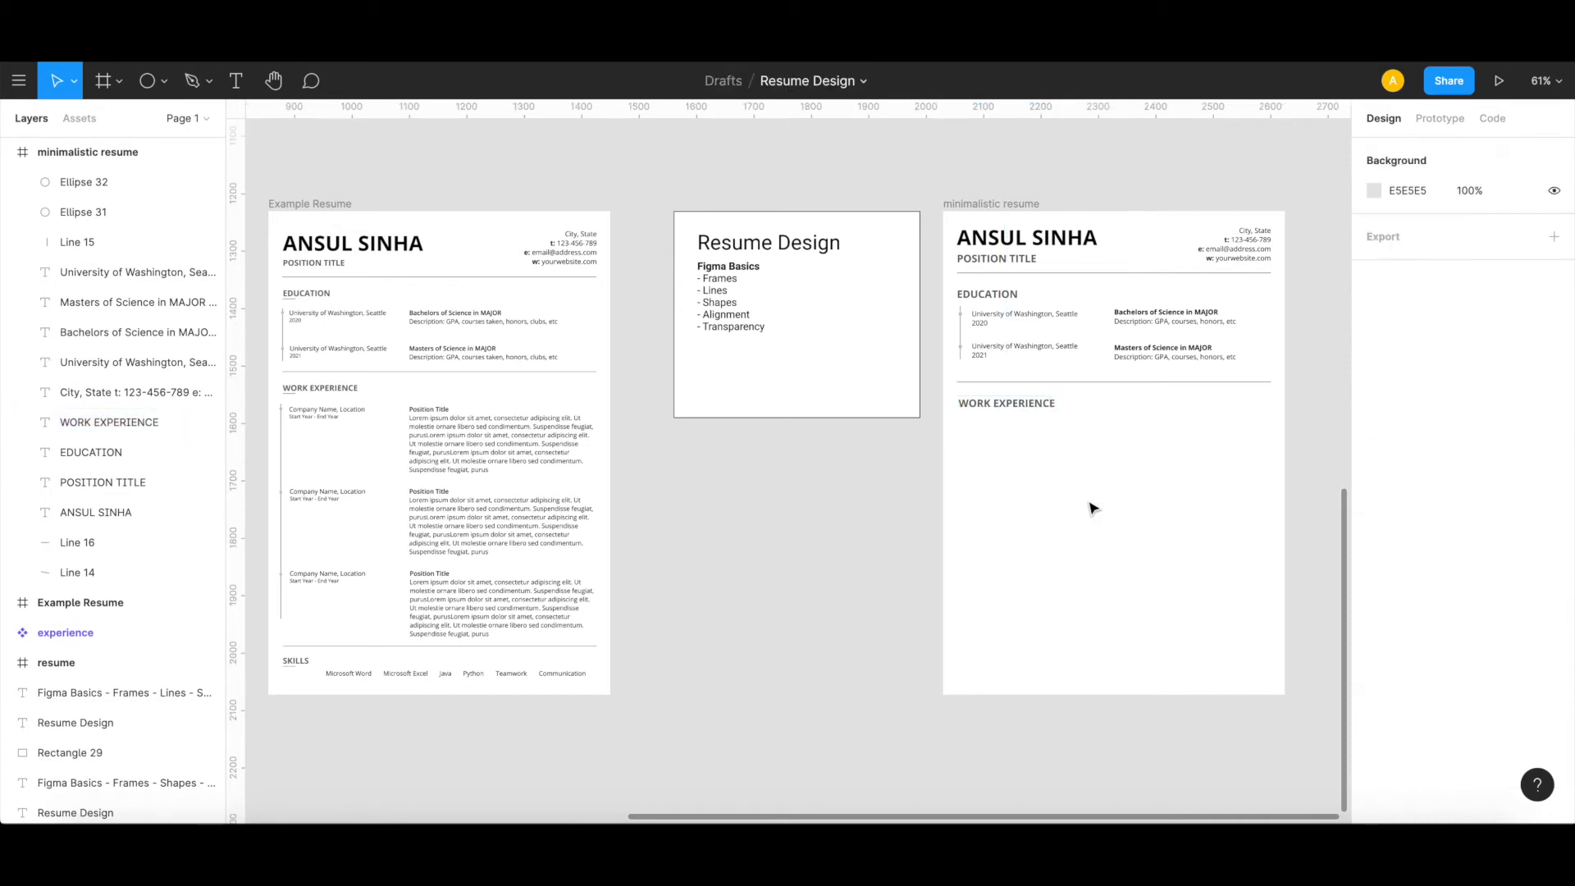
Step: Duplicate the 2020 university entry and its Bachelors description, placing the copies directly below the WORK EXPERIENCE heading
left_click(1016, 317)
left_click(1151, 325, "shift")
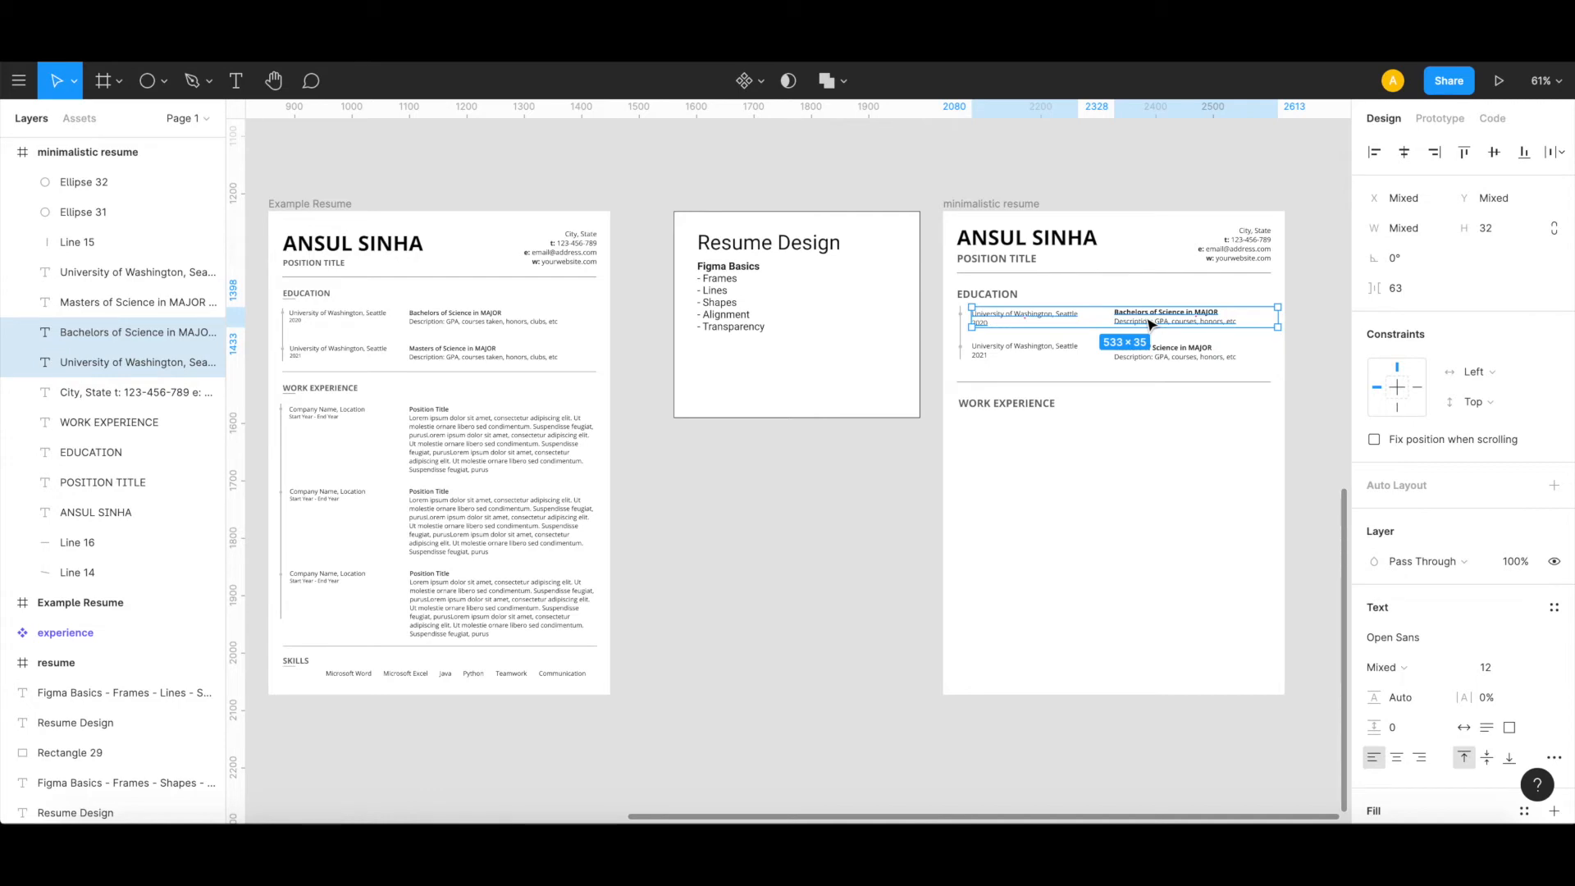
key("ctrl+v")
left_click_drag(1151, 325, 1146, 431)
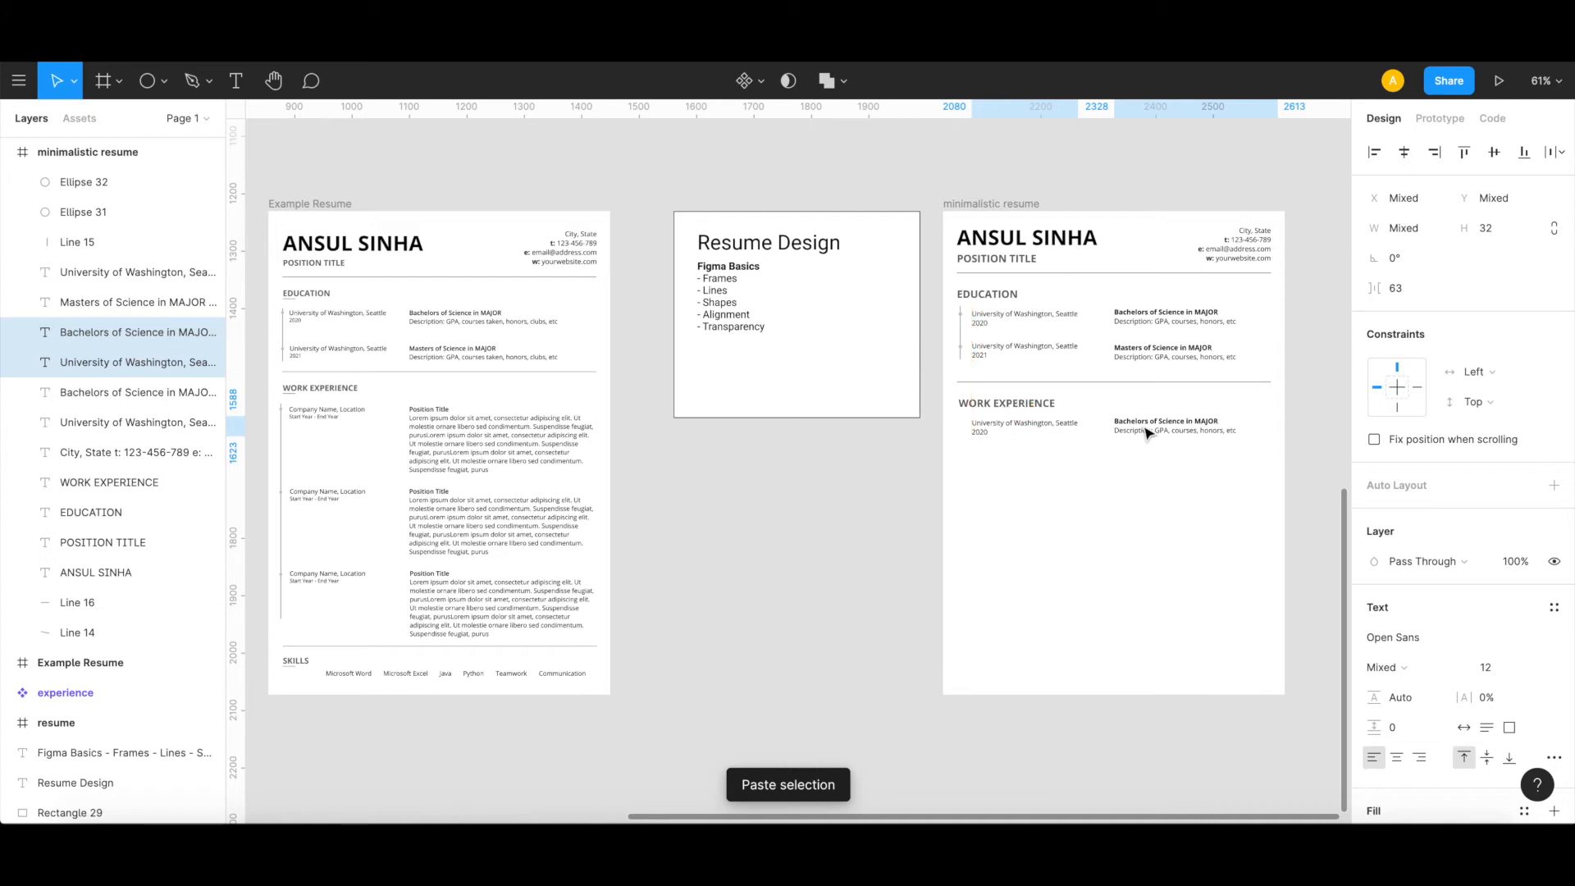
left_click(1008, 469)
Step: Replace the copied university text under WORK EXPERIENCE with "Company Name, Location" and "Start Year - End Year" on two lines
double_click(1006, 421)
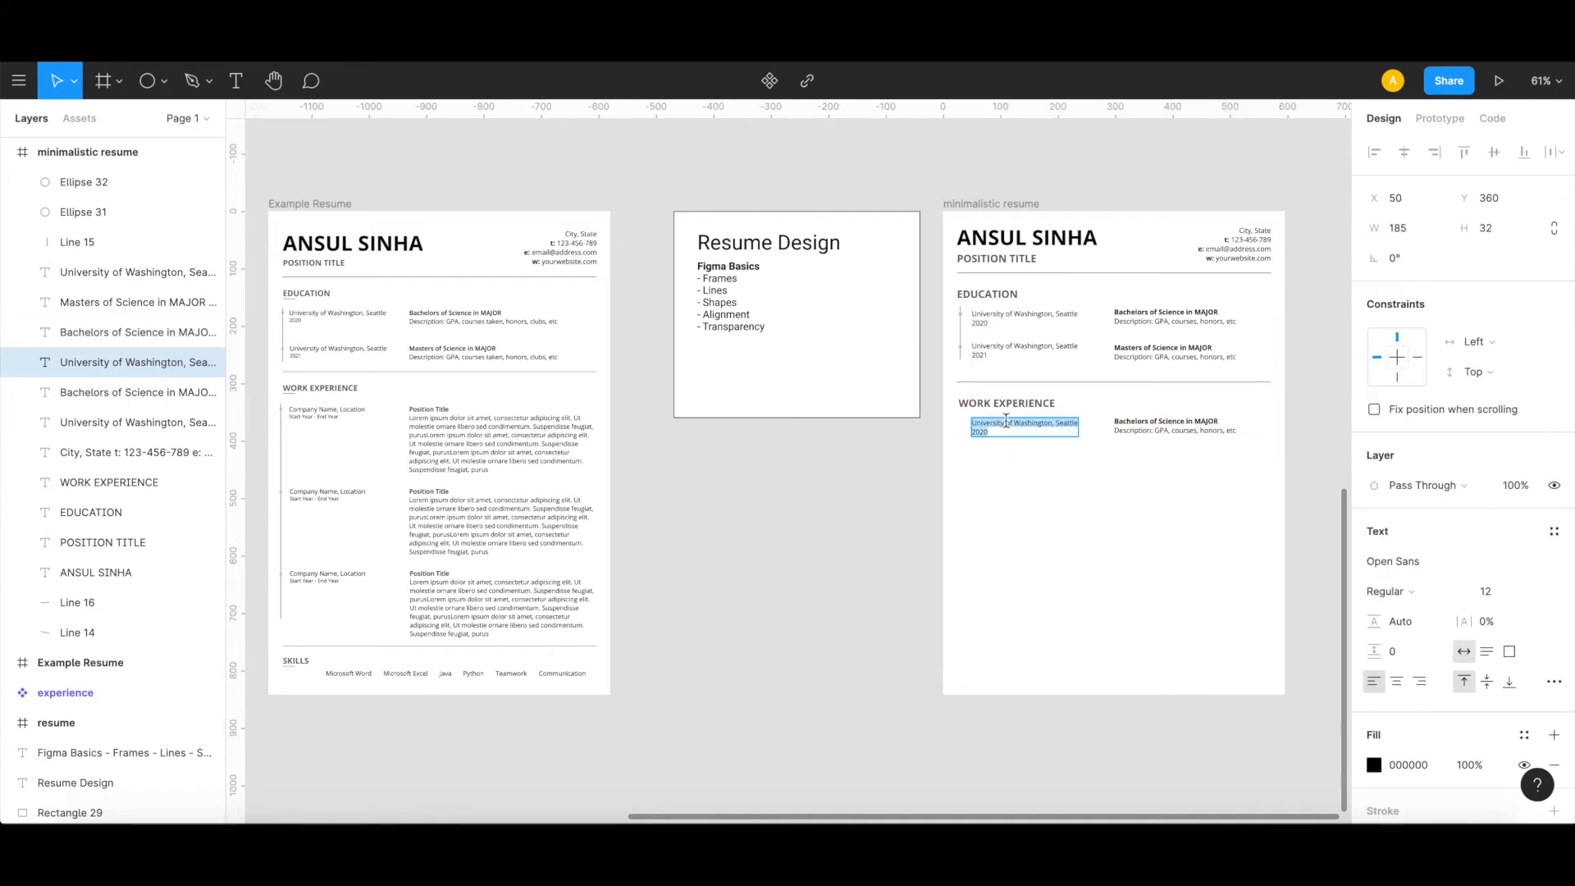
type("Company")
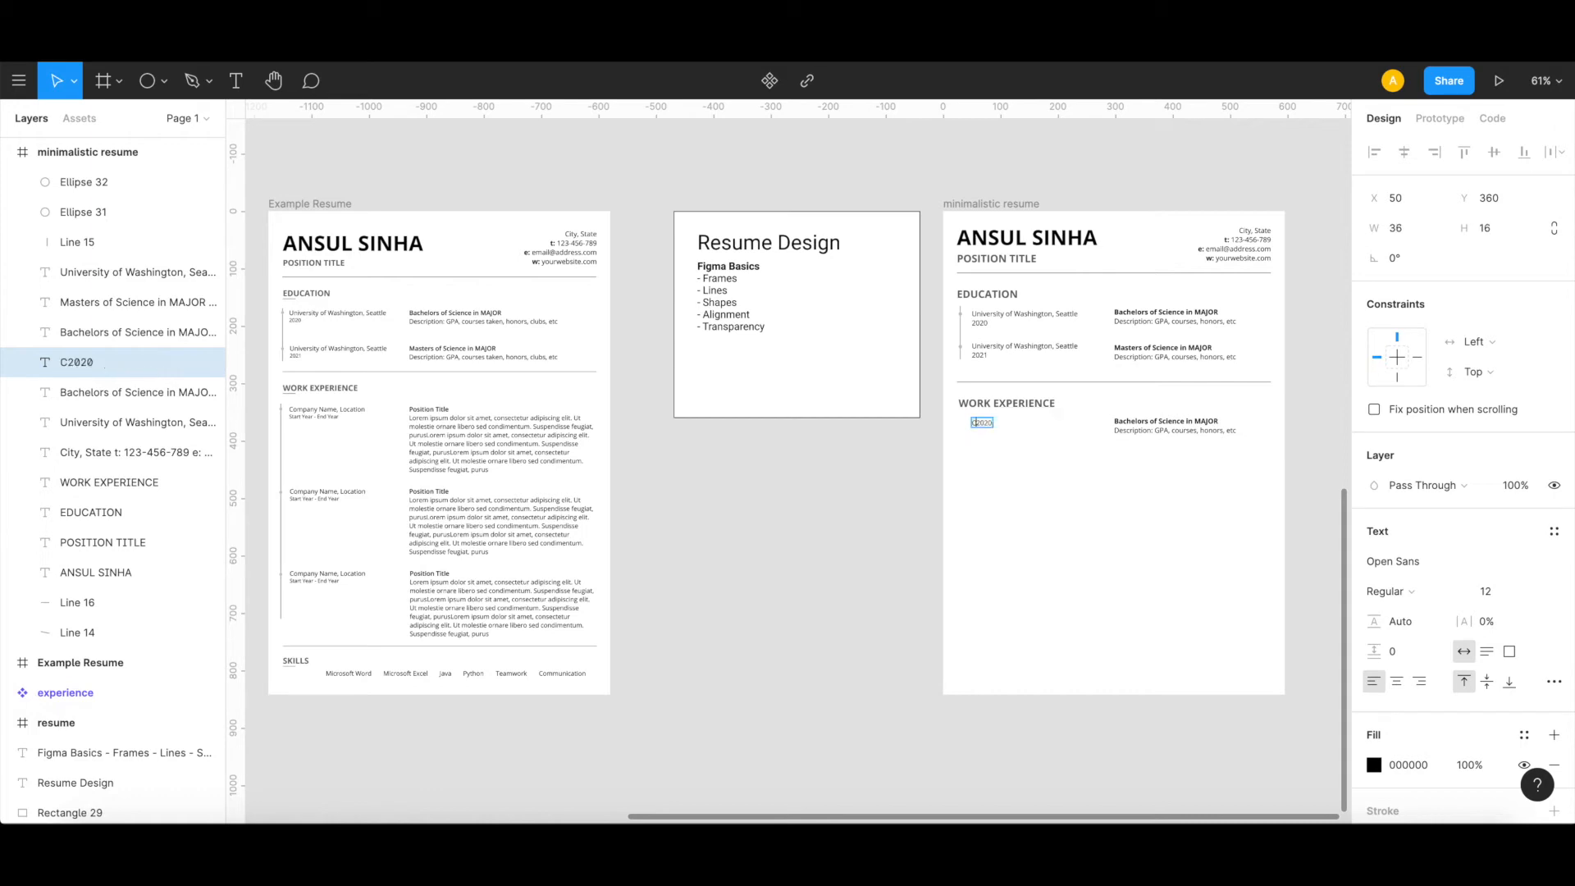
type(" Name, Location")
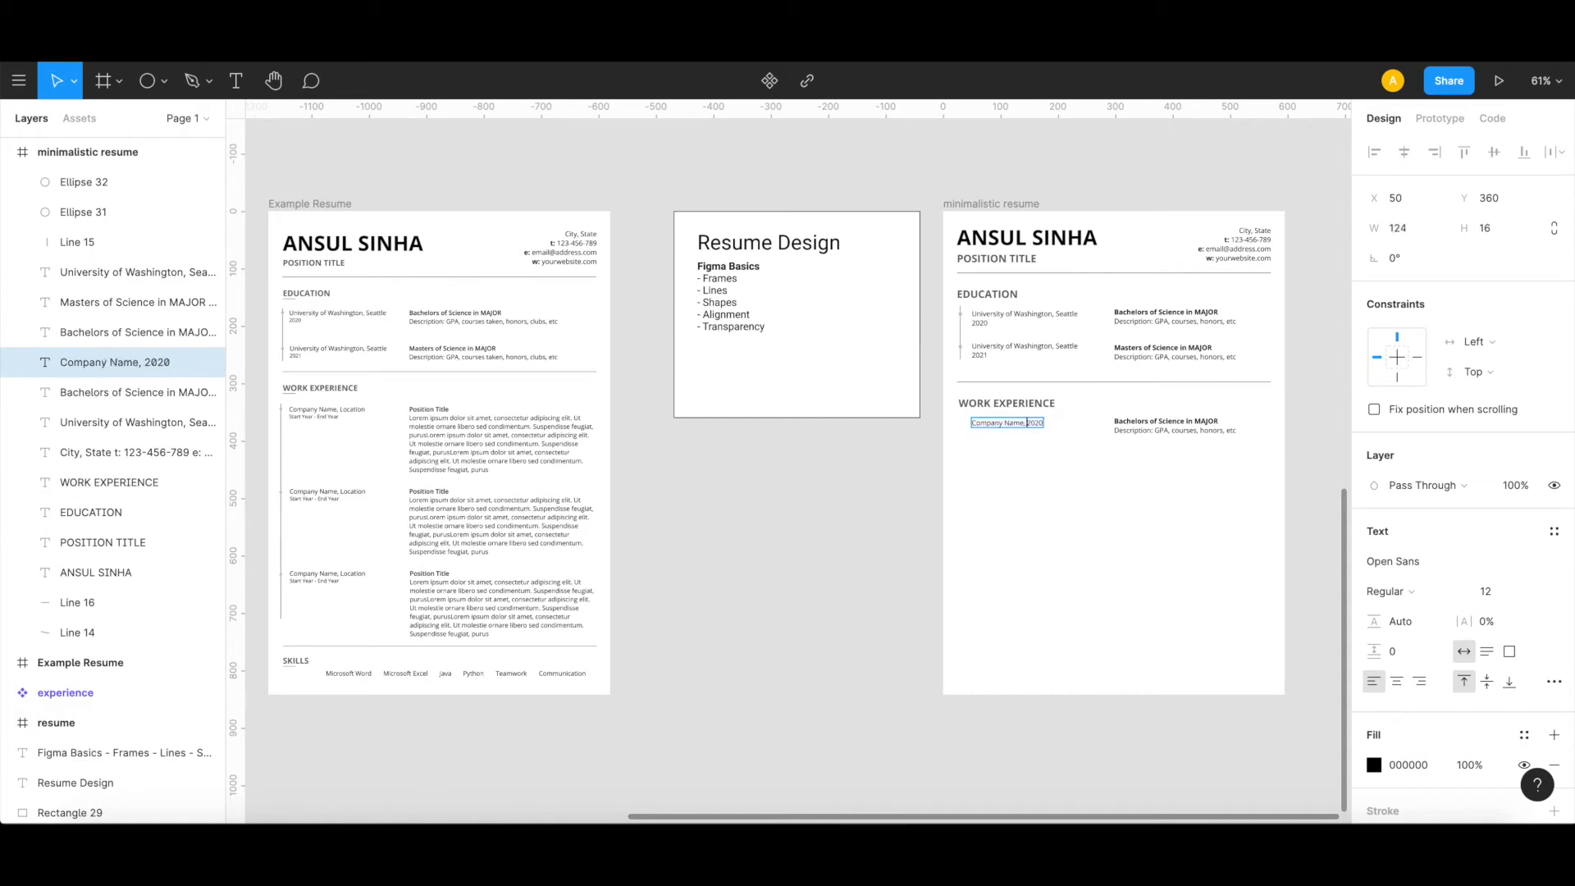
key("Return")
key("shift+End")
type("Start Year - End Year")
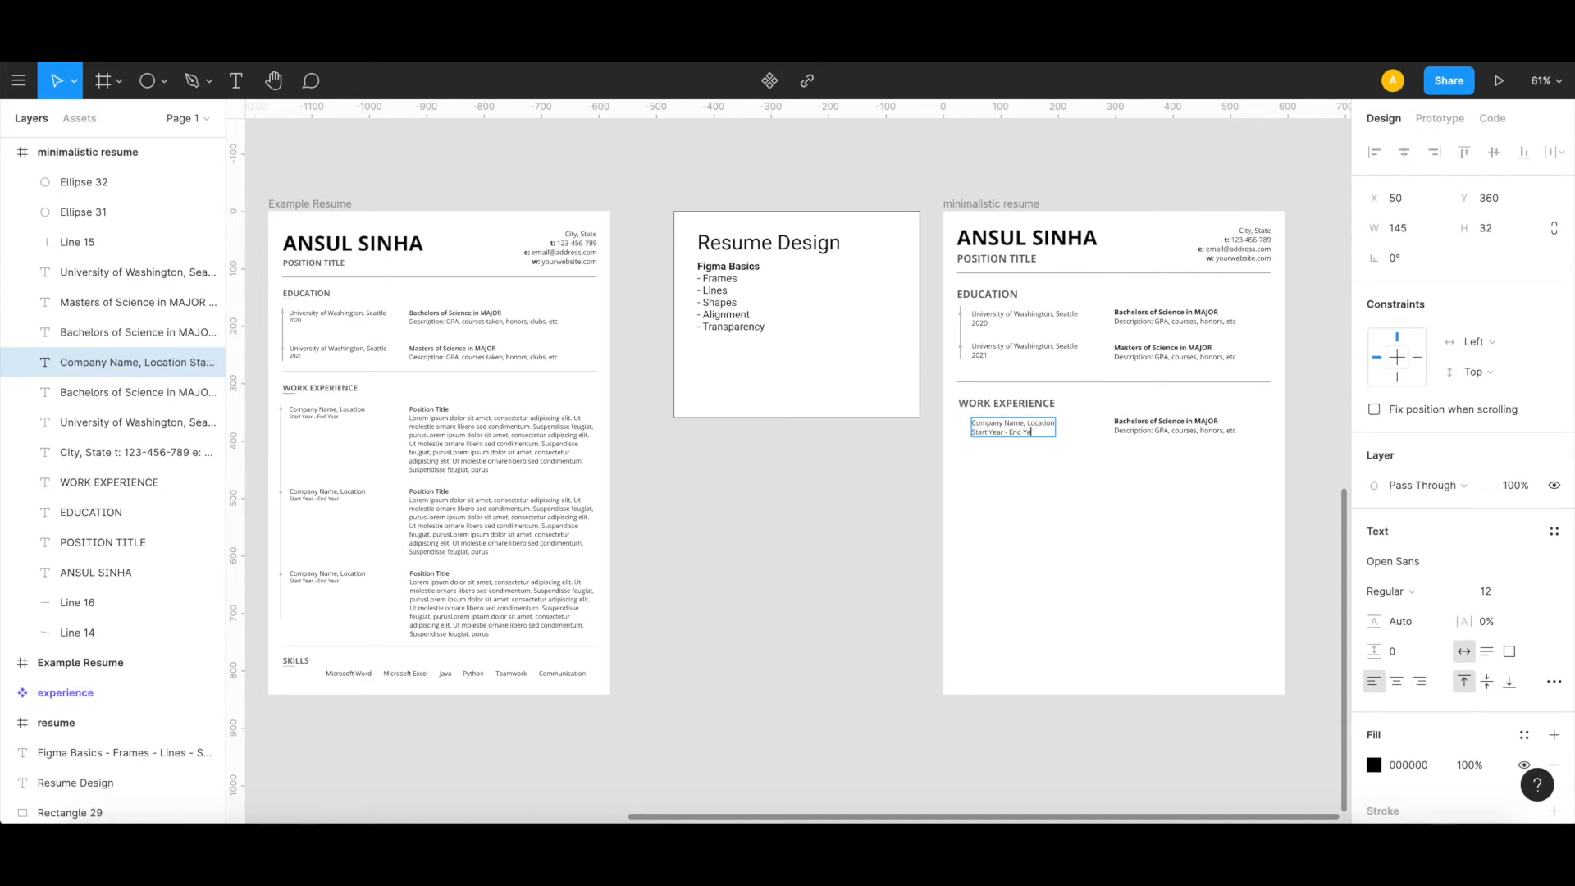
Step: Change the copied Bachelors title under WORK EXPERIENCE to "Position Title" and delete the description text below it
double_click(1165, 423)
triple_click(1165, 423)
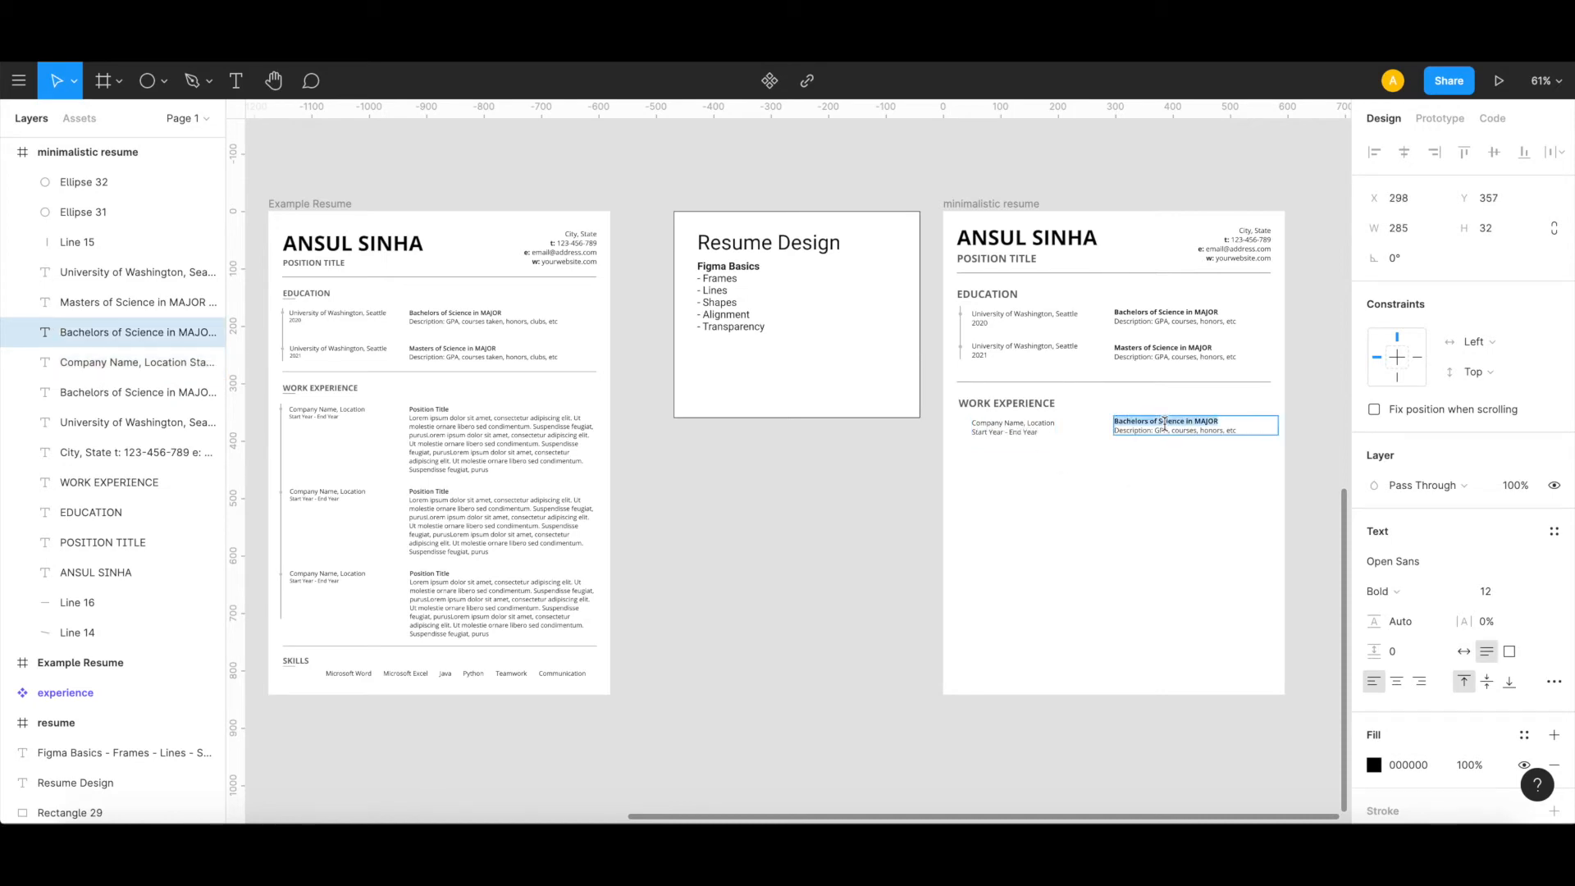
type("P")
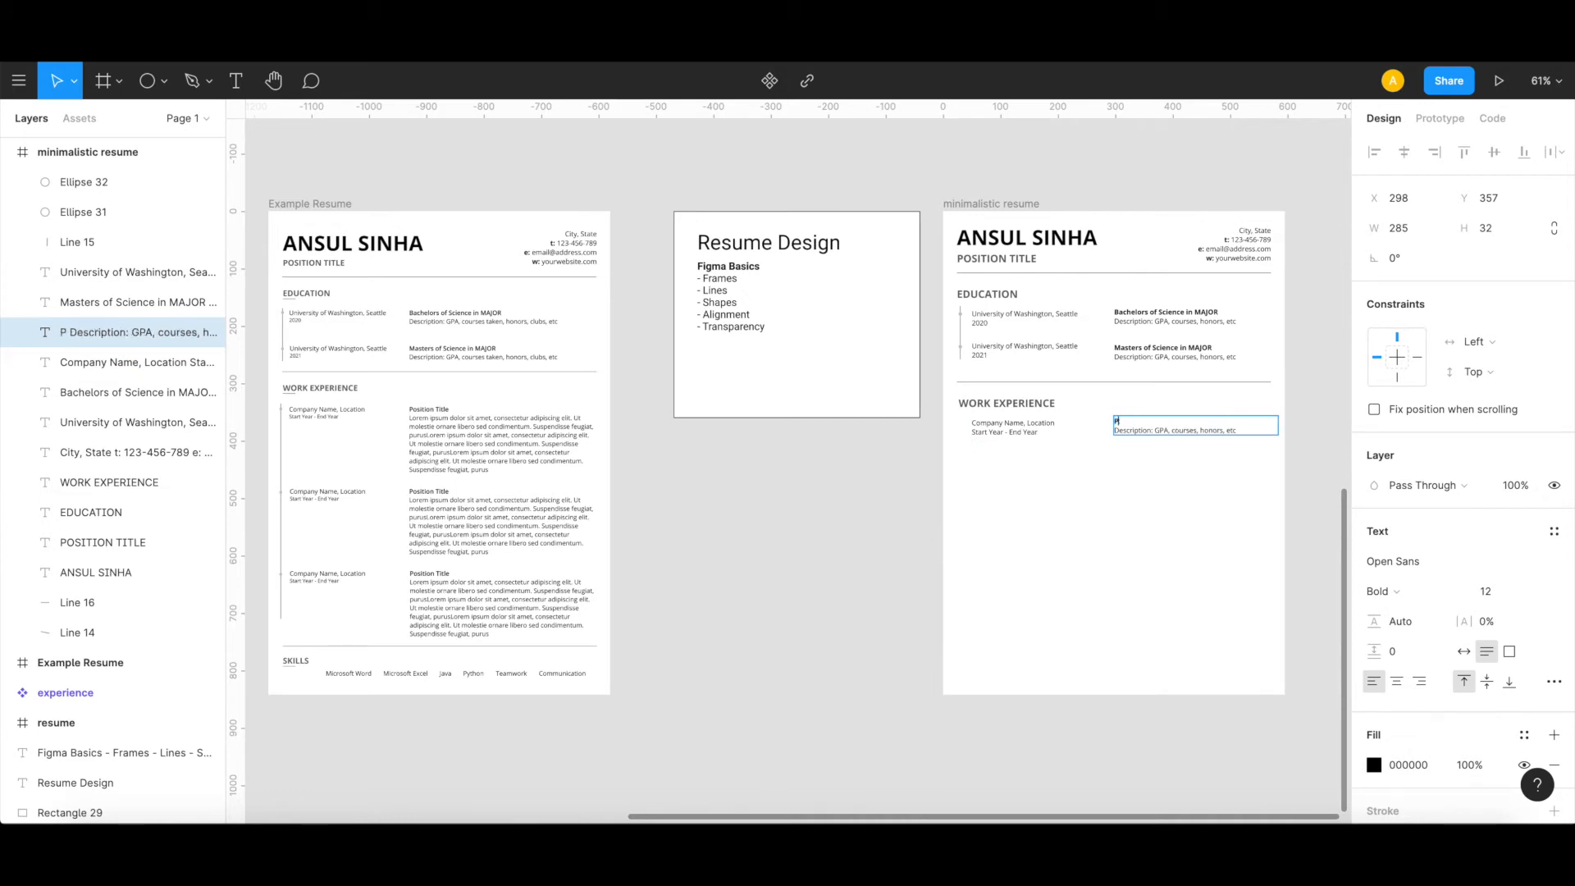
type("osition Title")
triple_click(1172, 430)
key("BackSpace")
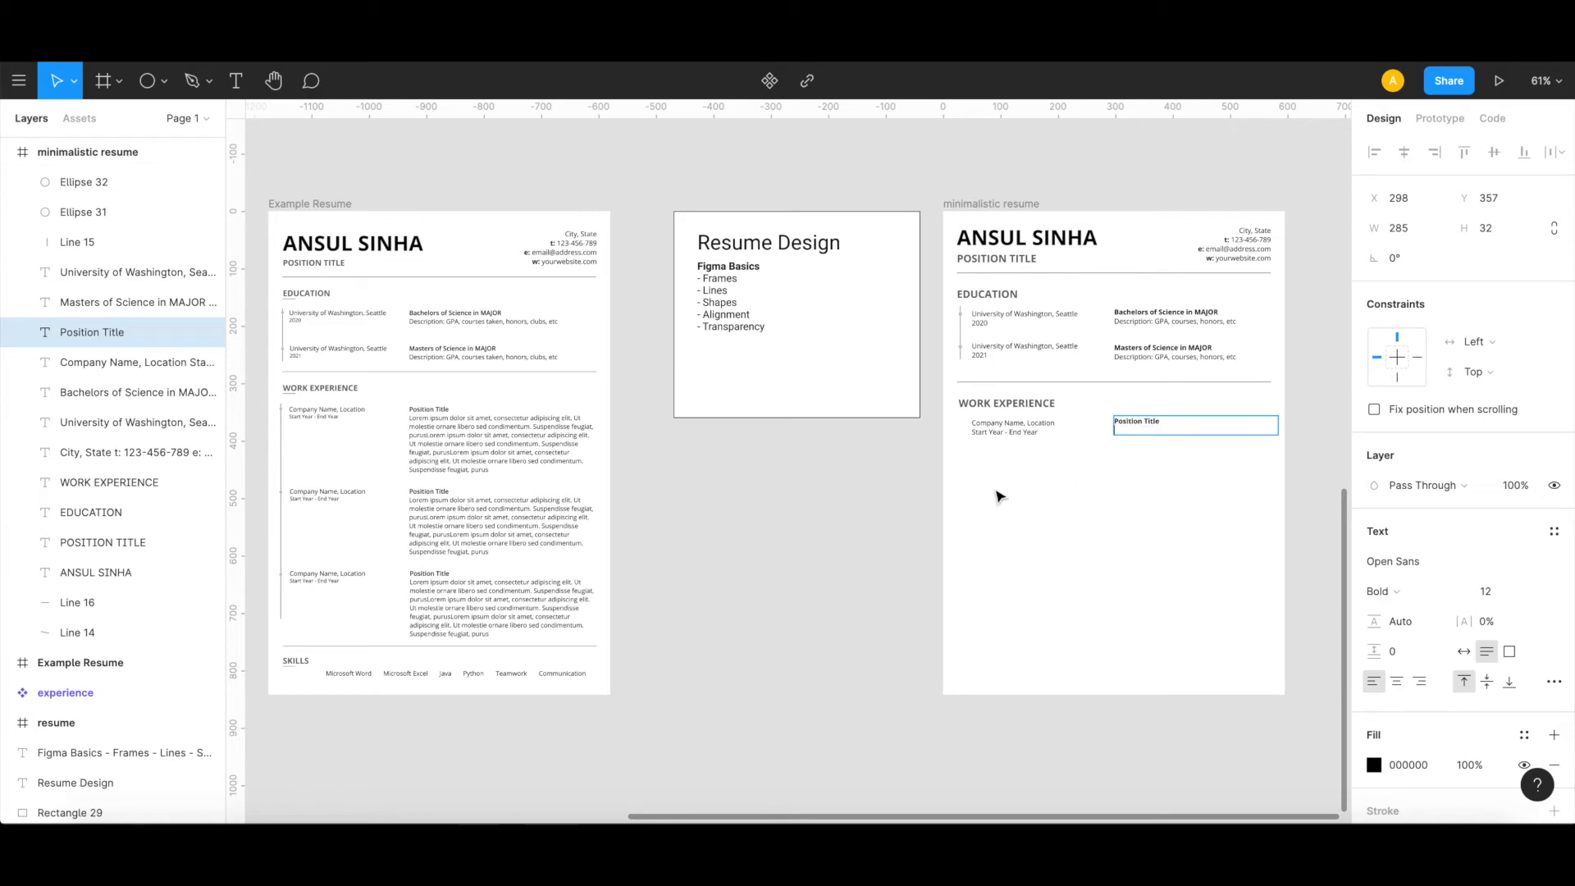
Step: Copy the lorem ipsum paragraph from the Example Resume's first work entry and paste it below "Position Title" in the minimalistic resume
double_click(474, 444)
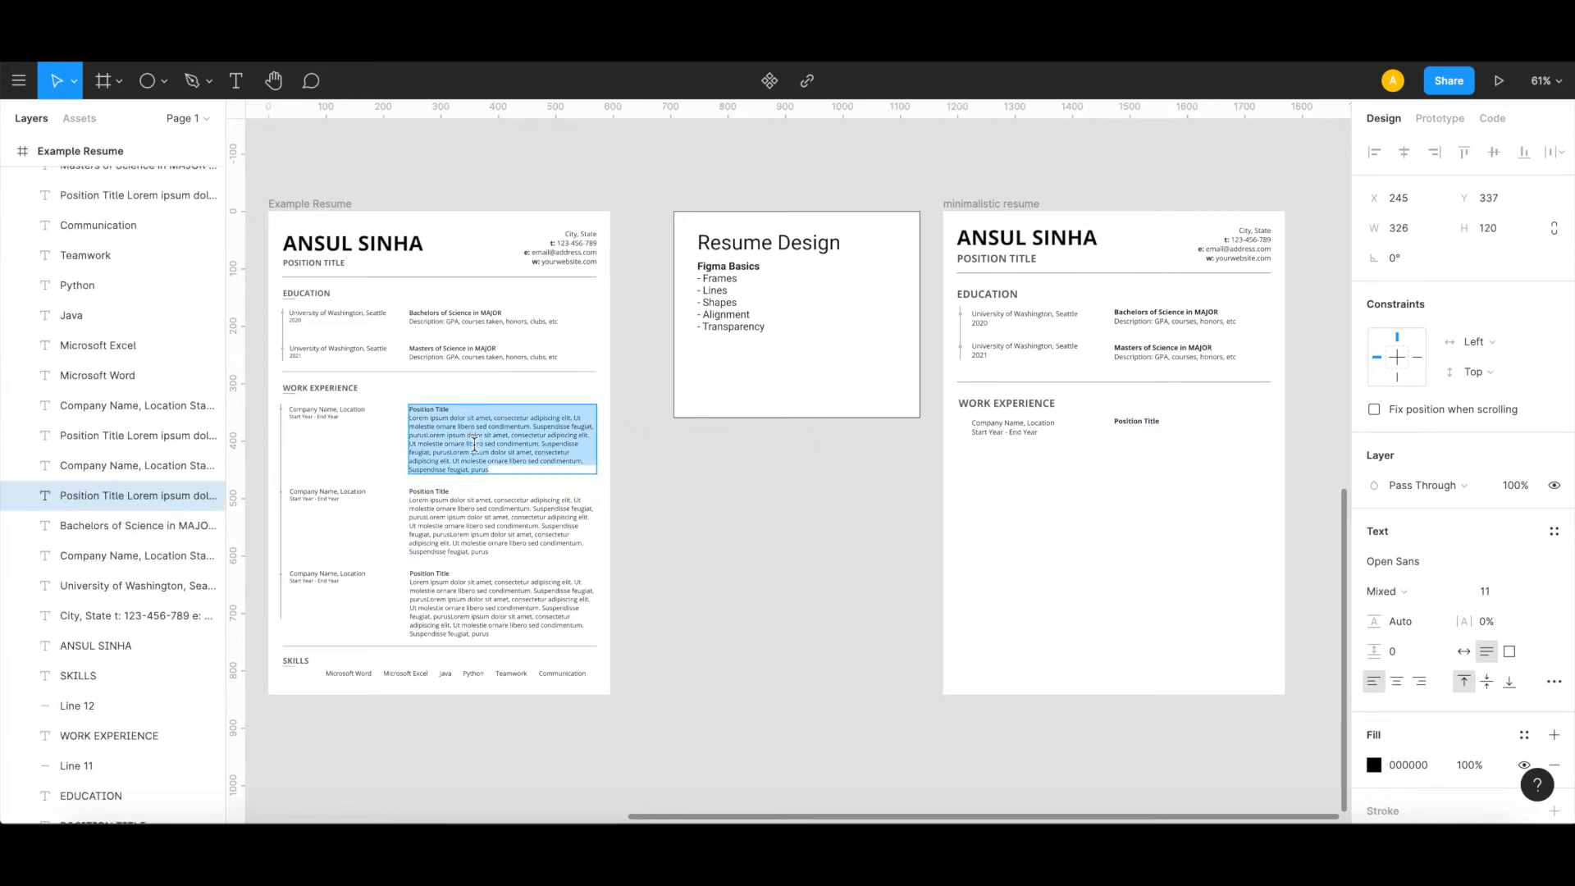
left_click(411, 419)
key("Left")
key("shift+Down")
key("shift+Down")
key("shift+Down")
key("shift+Down")
key("shift+Down")
key("shift+Down")
key("shift+Down")
key("ctrl+c")
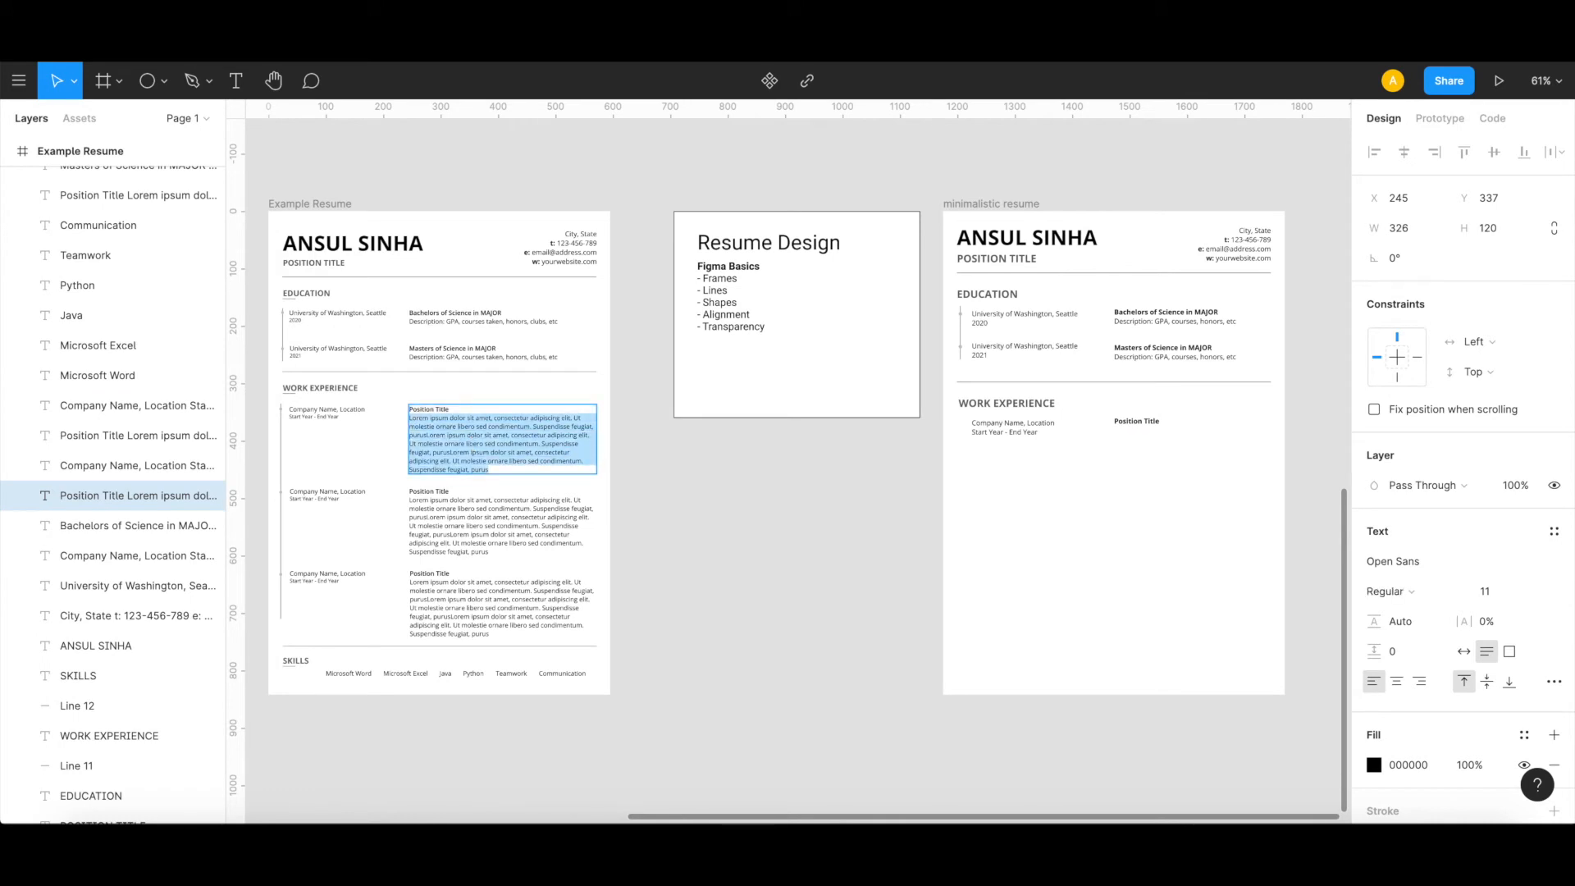
left_click(1126, 425)
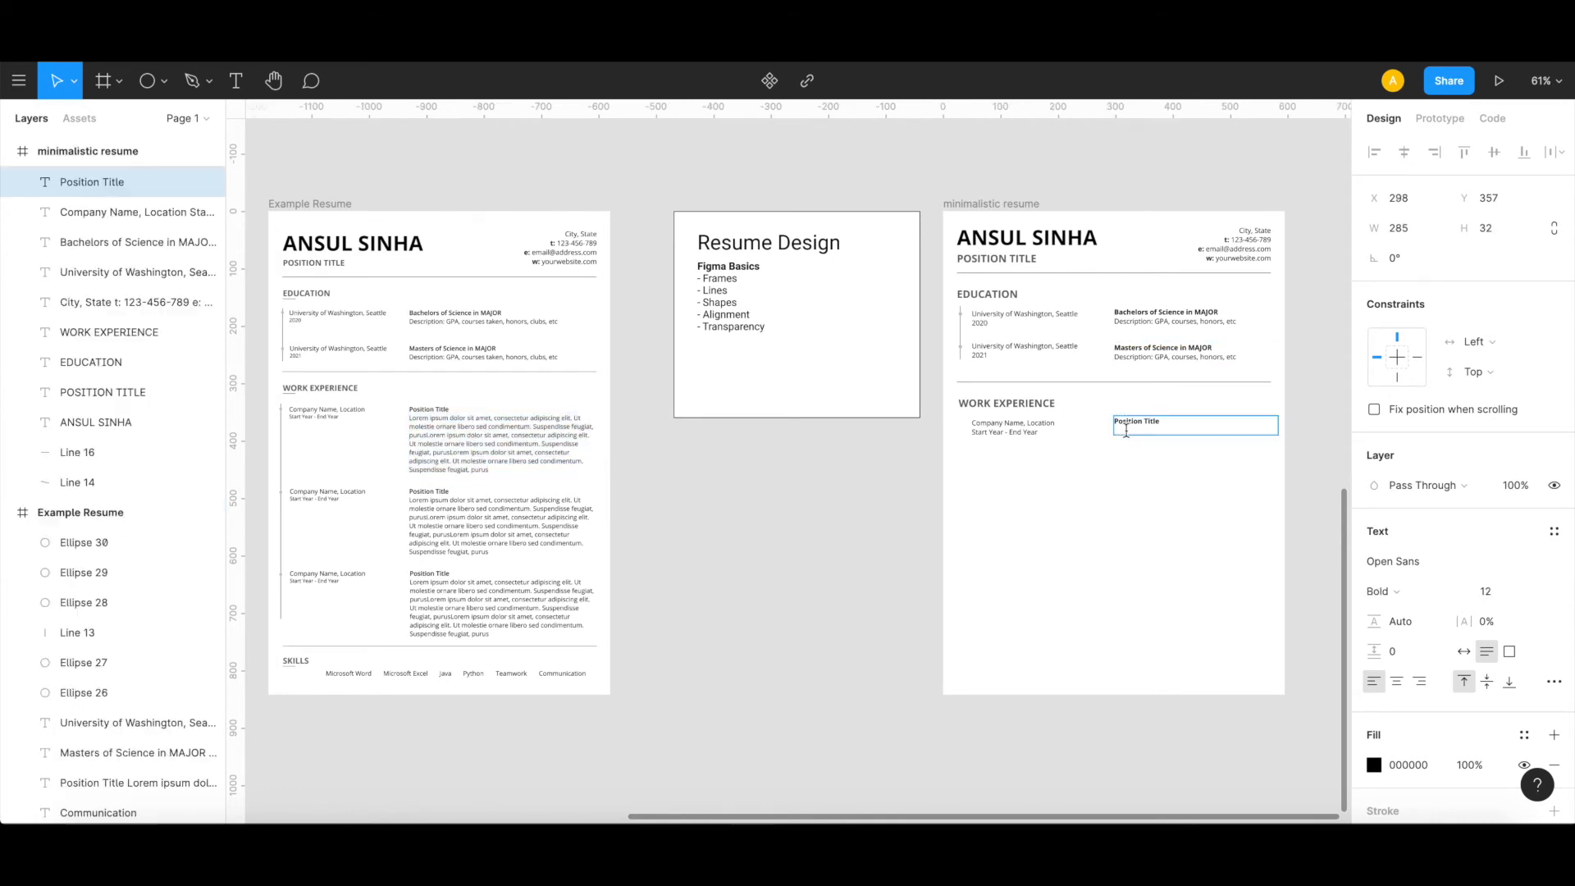
key("ctrl+v")
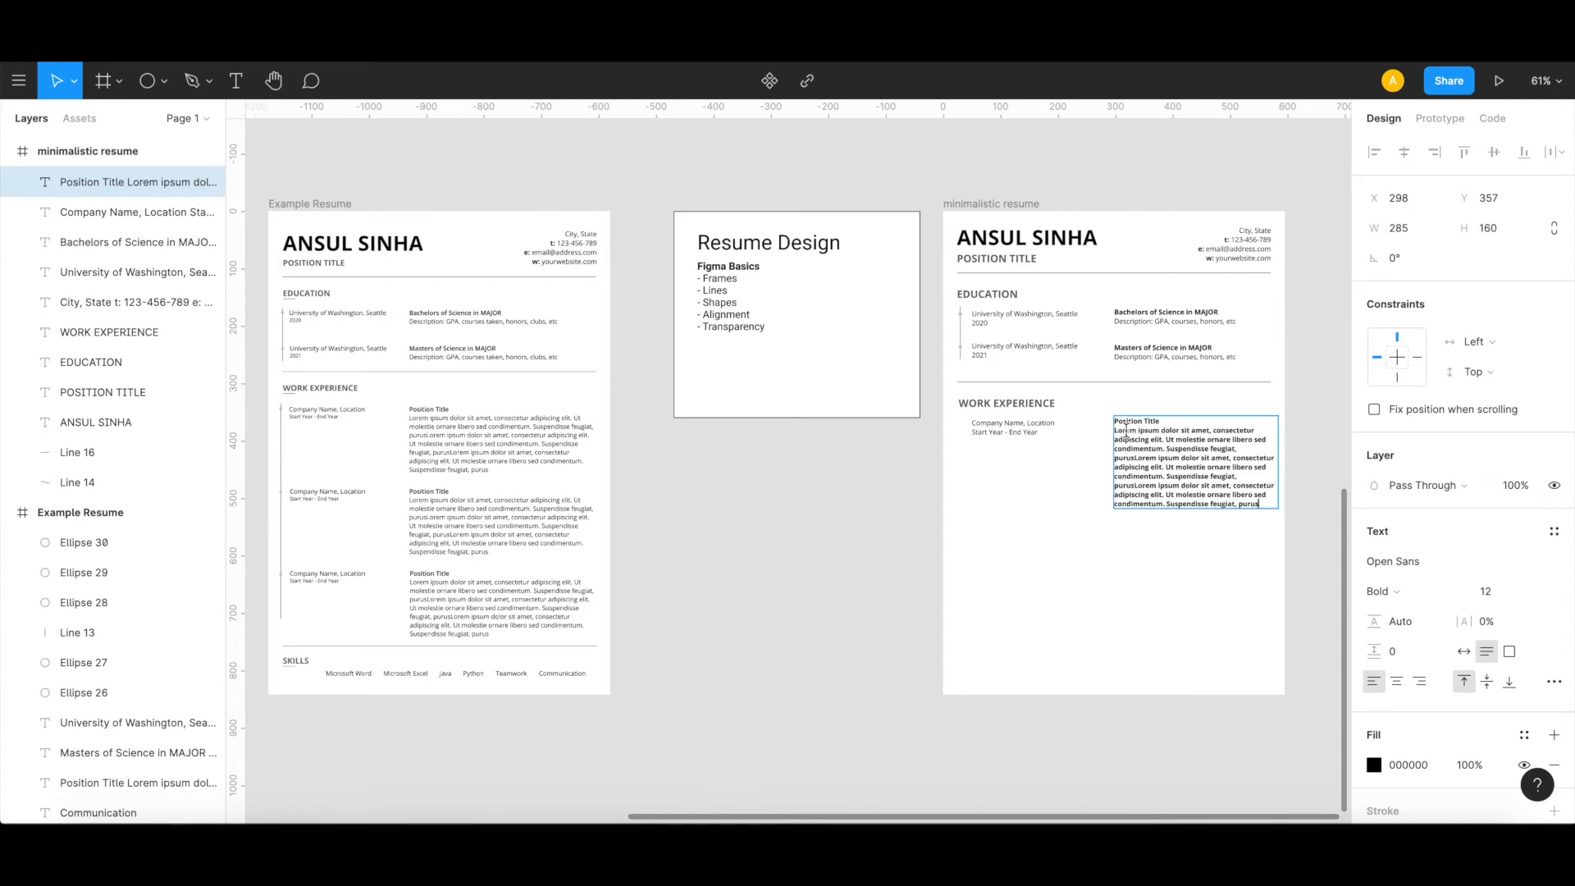
Step: Remove the bold formatting from the pasted lorem ipsum paragraph, keeping "Position Title" bold
left_click(1116, 430)
key("shift+Down")
key("shift+Down")
key("shift+Down")
key("shift+Down")
key("shift+Down")
key("shift+Down")
key("shift+Down")
key("shift+Down")
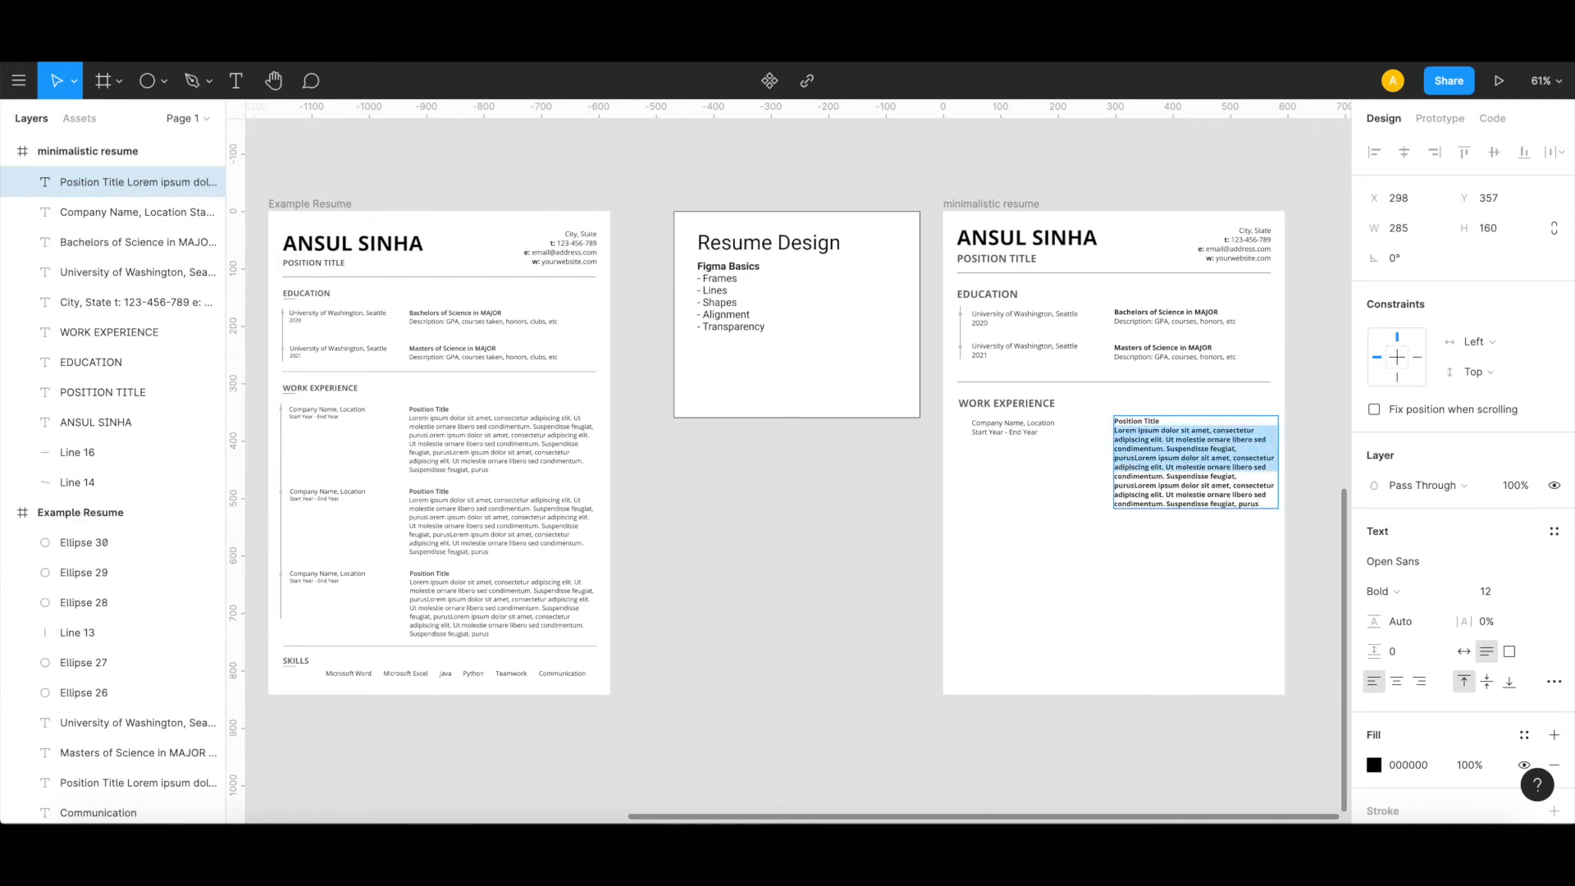
key("shift+Down")
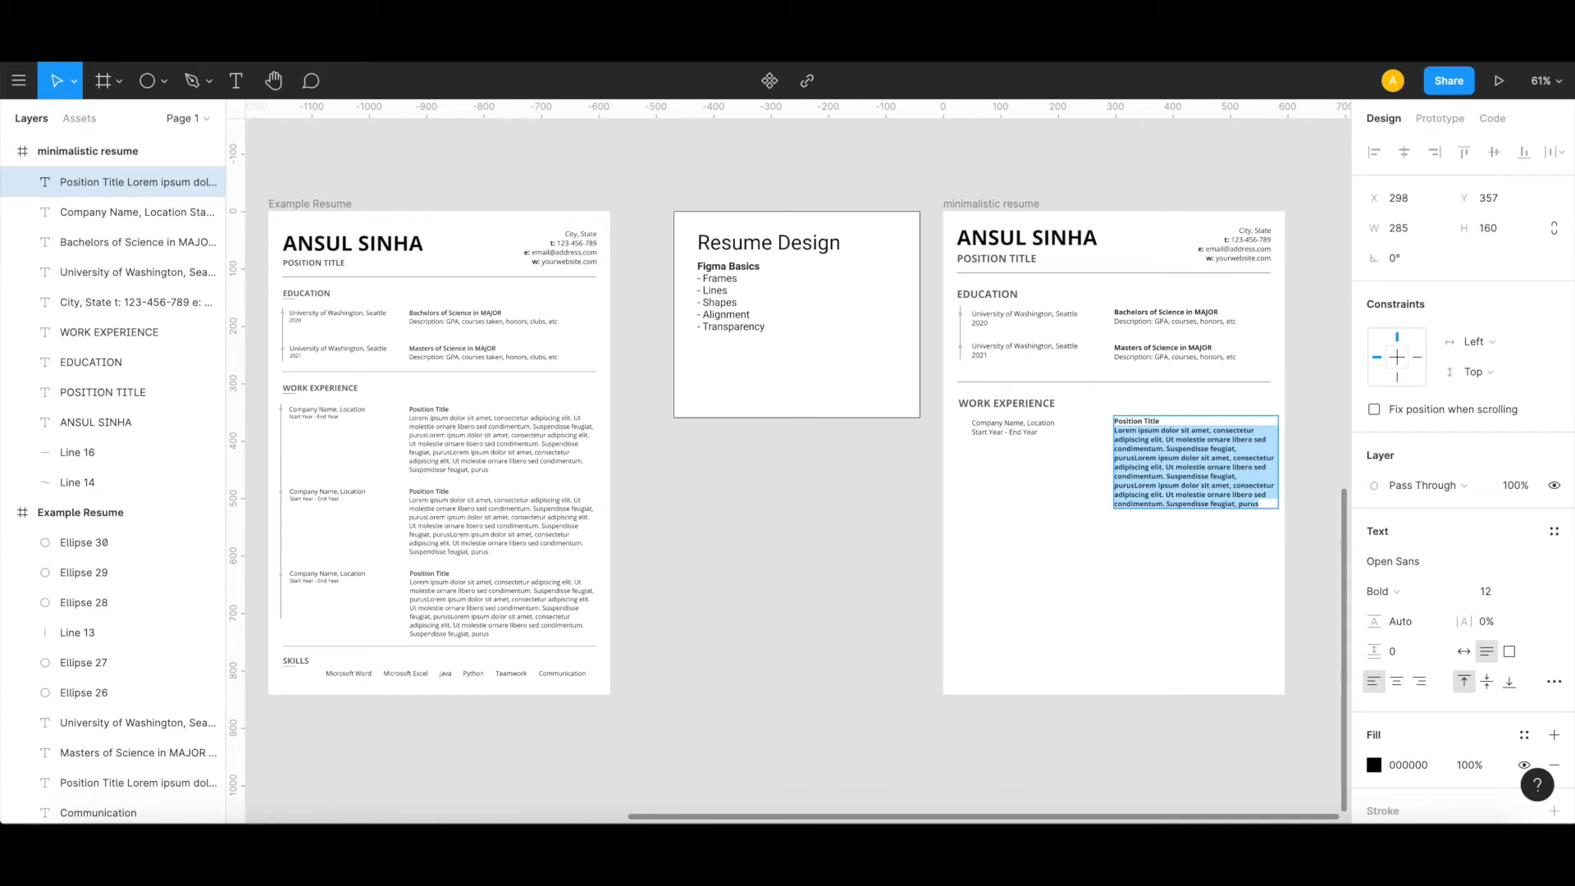
key("ctrl+b")
key("Escape")
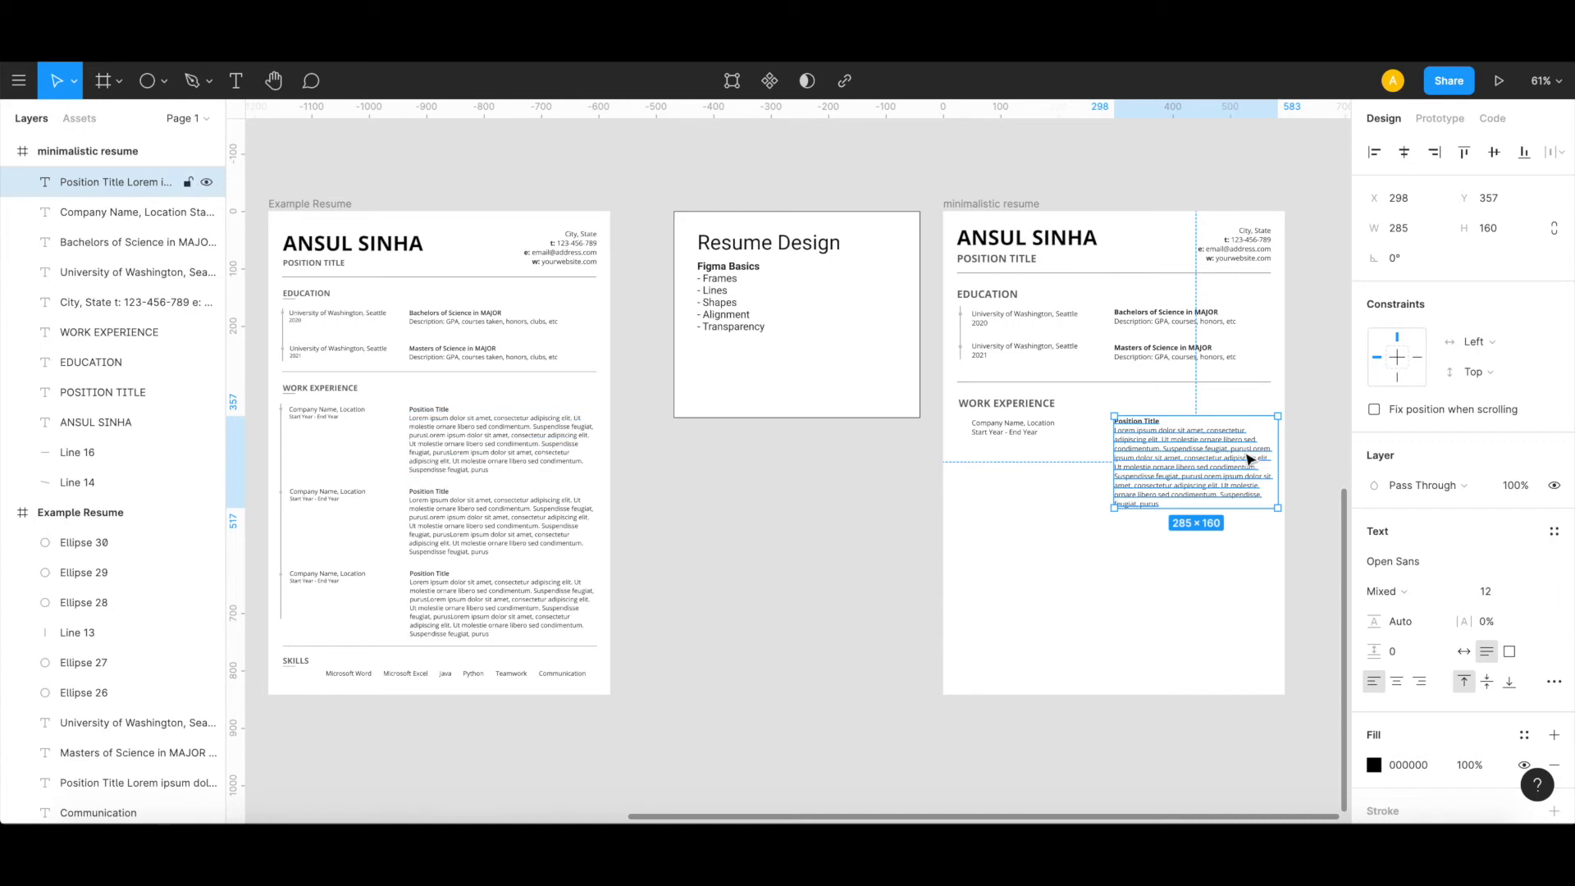
Step: Widen the Position Title text box and both degree text boxes to 295 by extending their left edges to X 288
left_click_drag(1113, 452, 1107, 452)
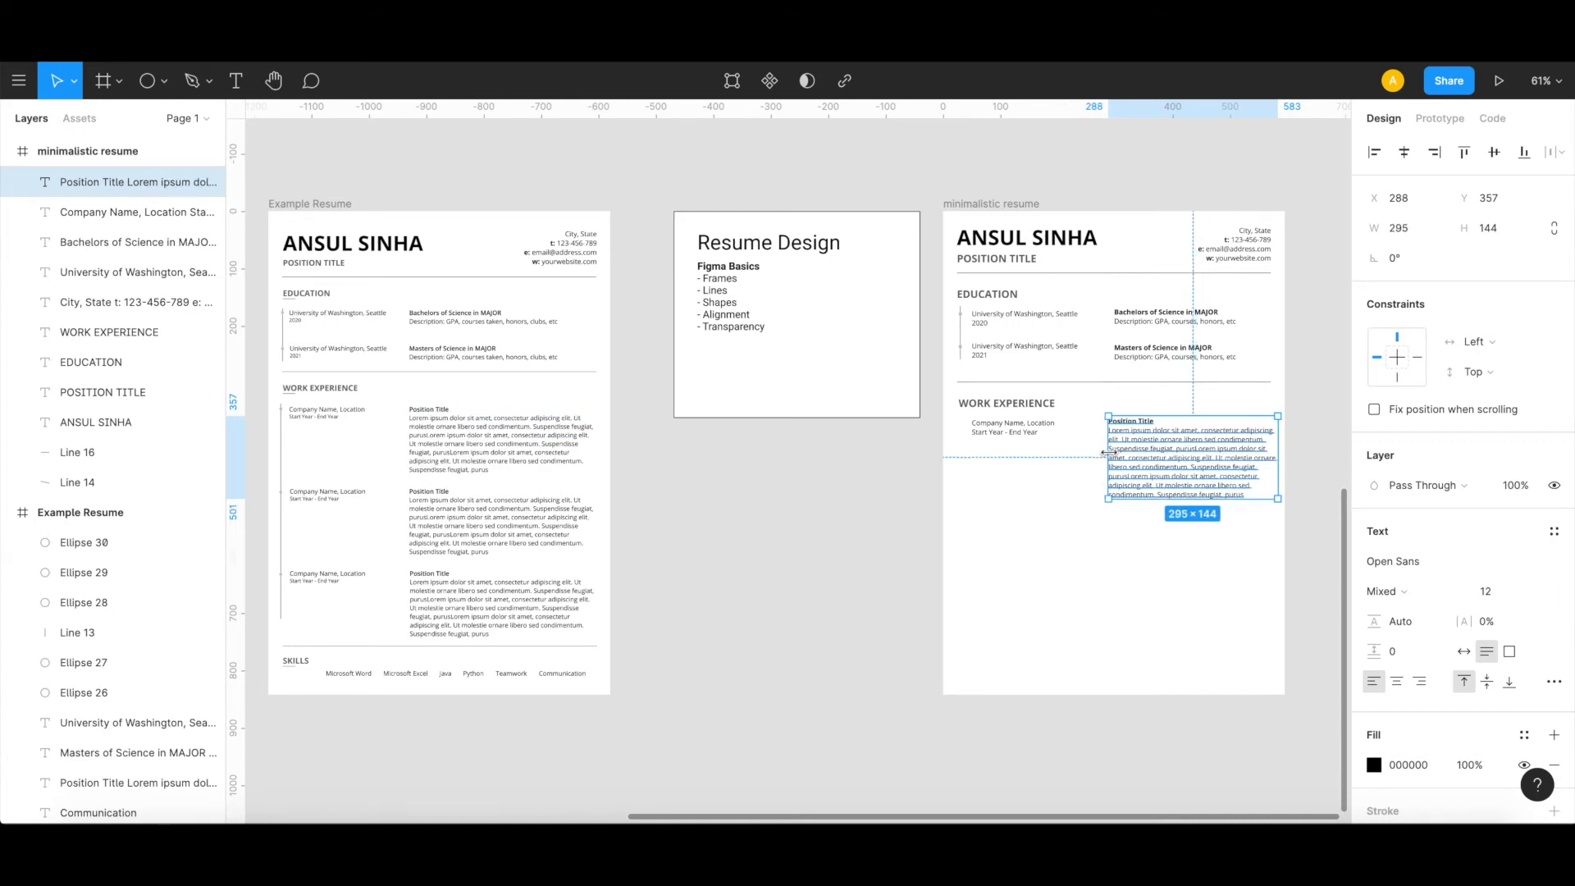
left_click(1150, 350)
left_click(1145, 331, "shift")
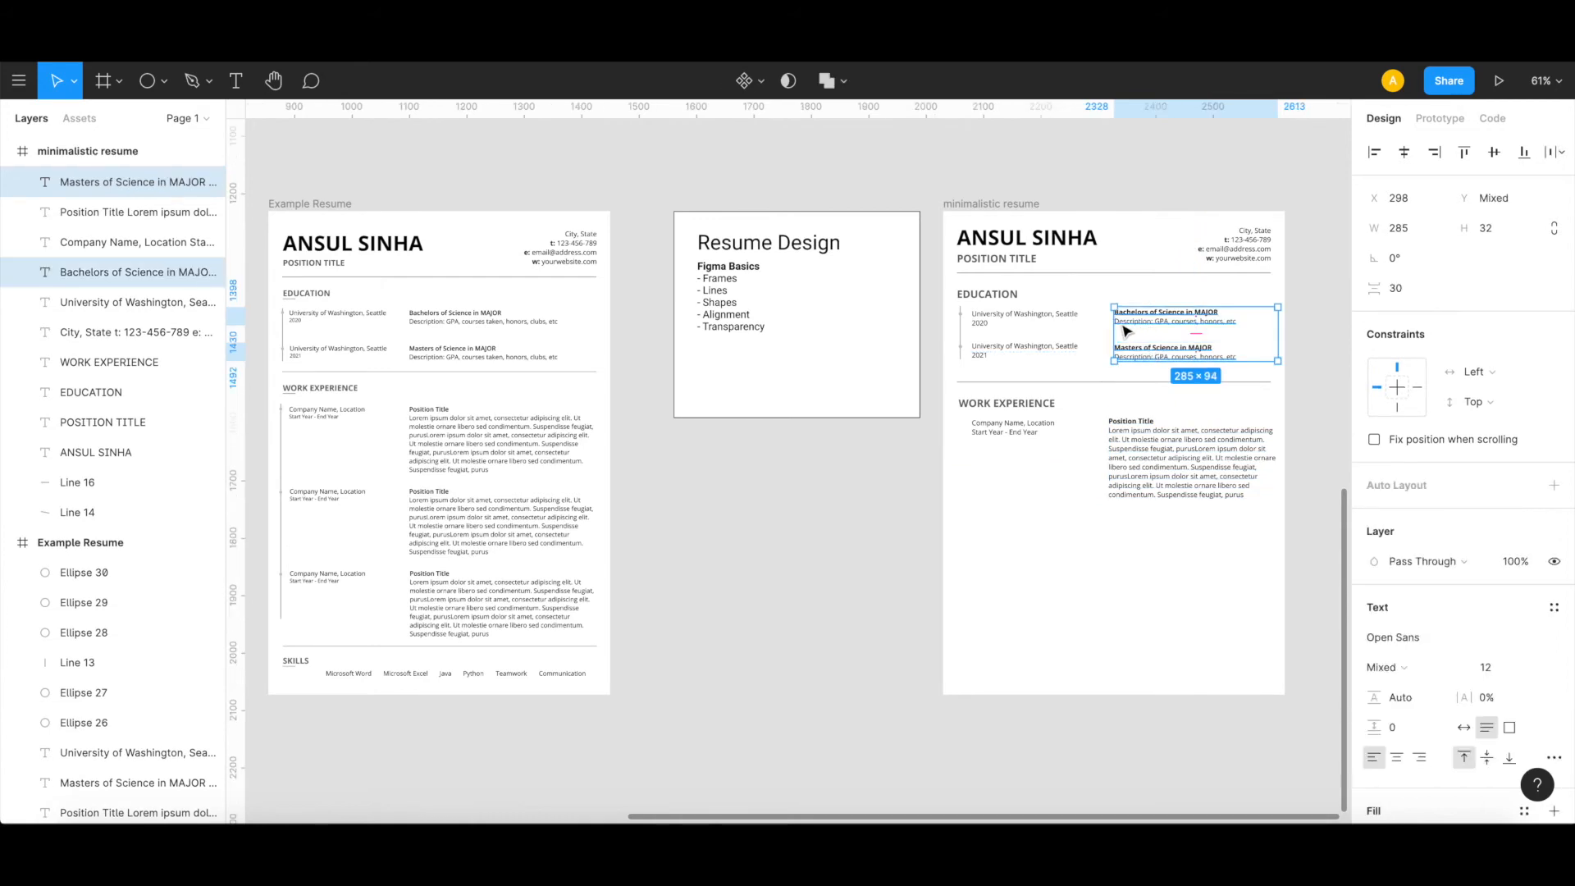
left_click_drag(1113, 326, 1105, 326)
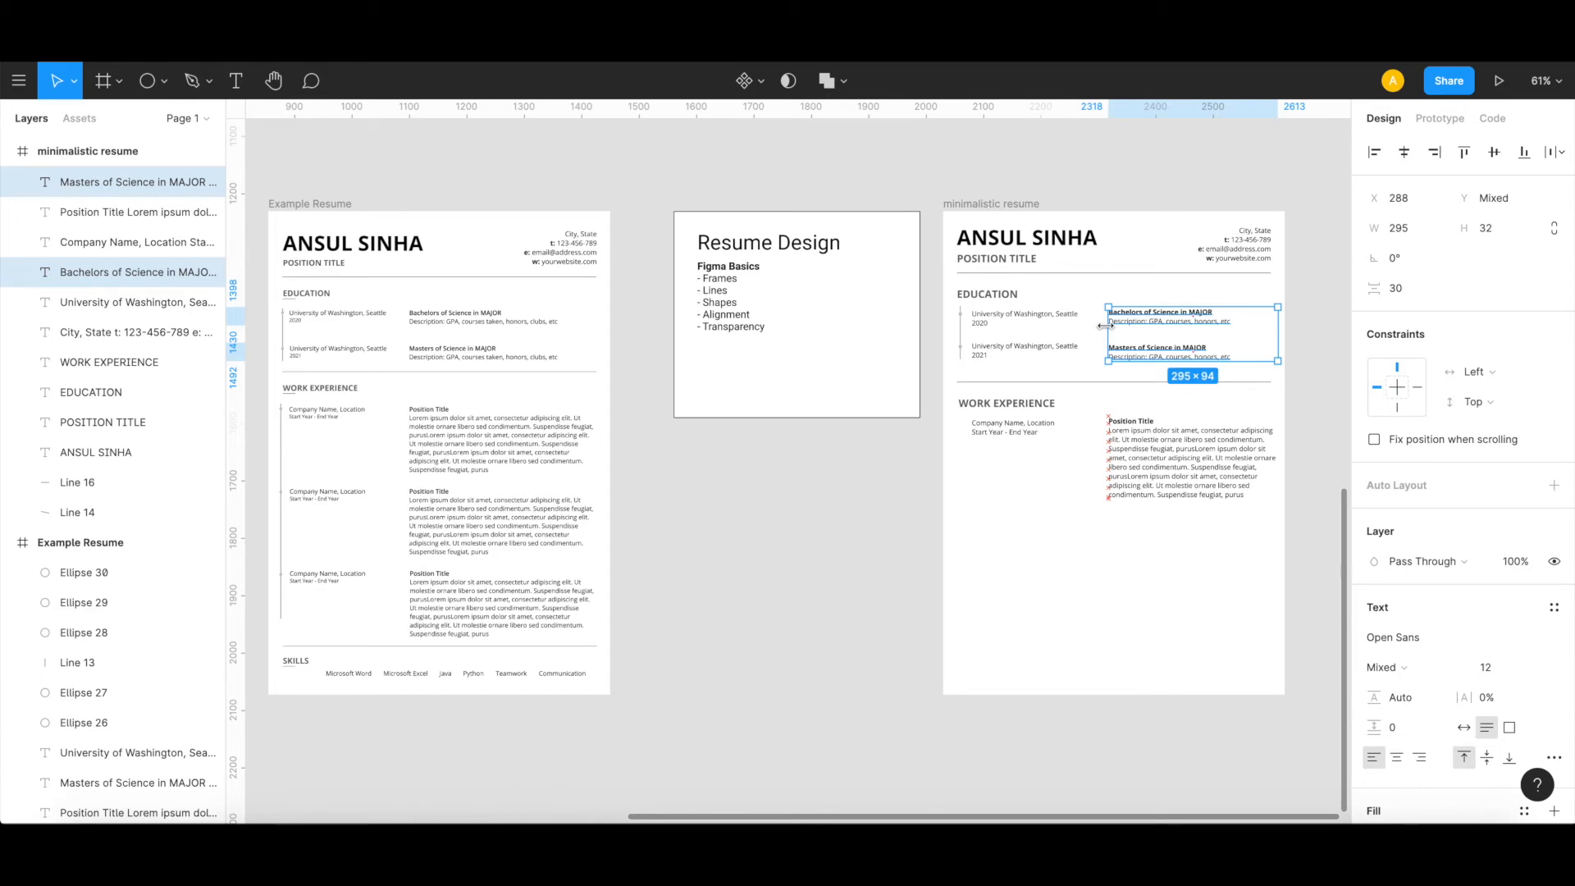
Step: Turn the company name text and the Position Title text under WORK EXPERIENCE into one component
left_click(1078, 572)
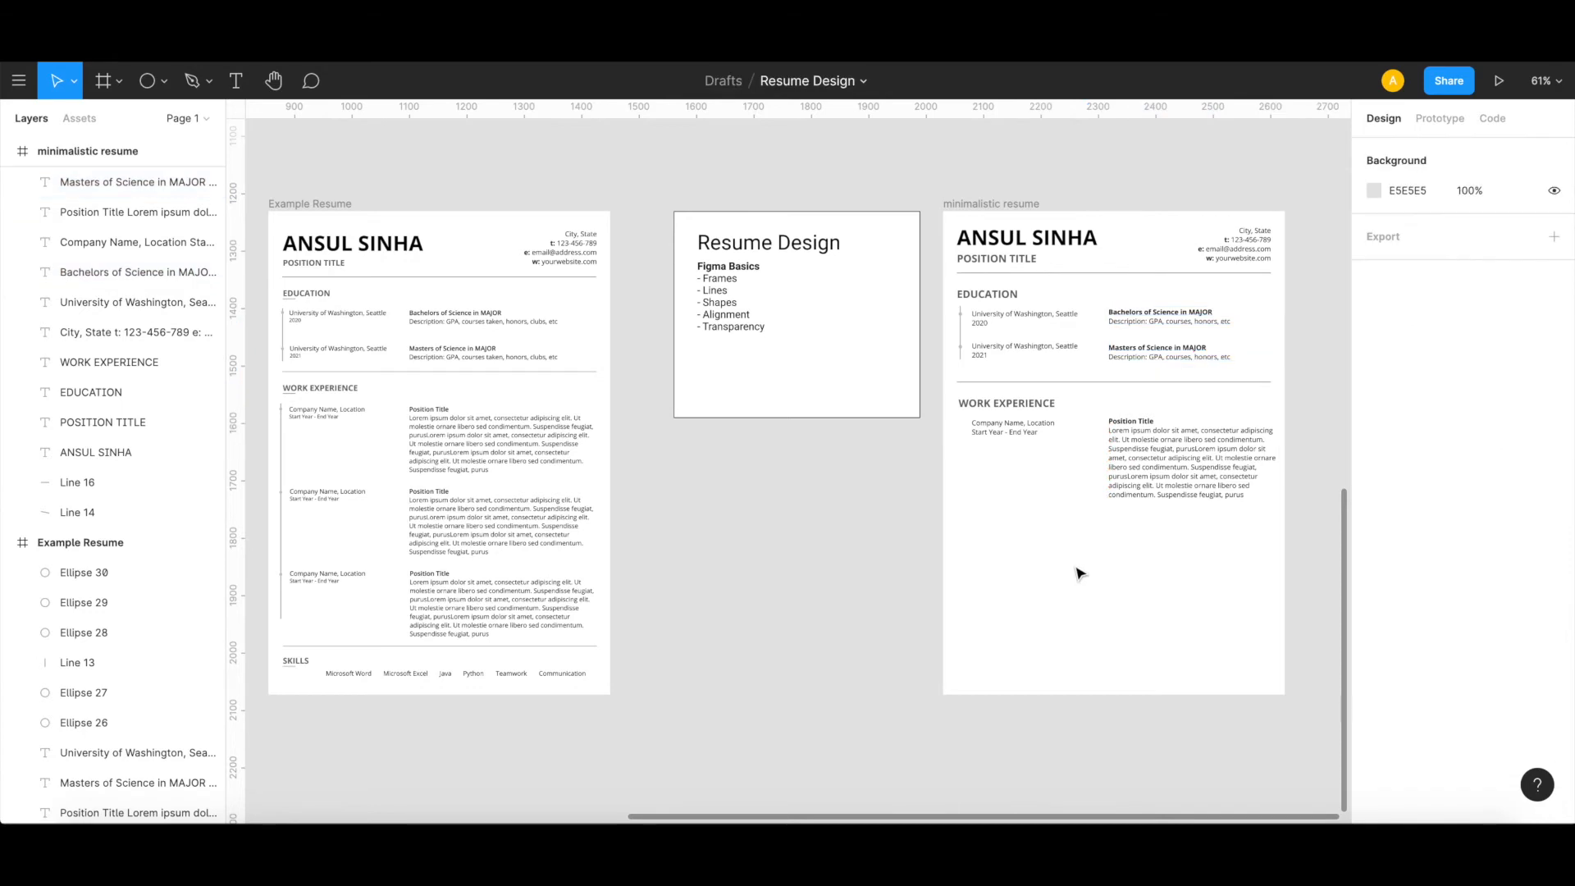
left_click(1001, 440)
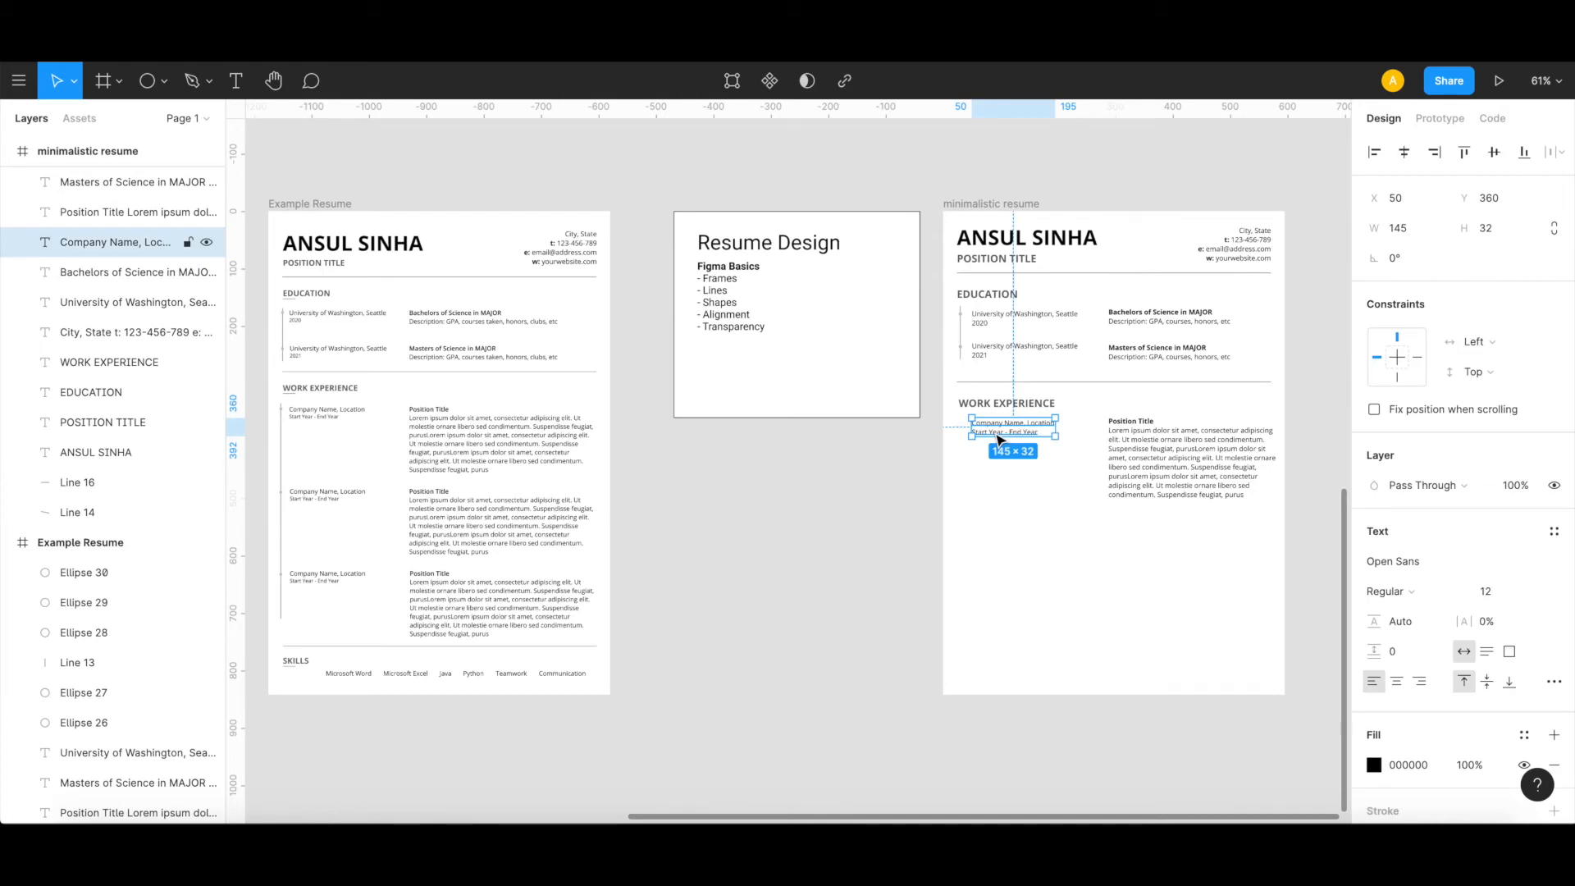
left_click(1183, 462, "shift")
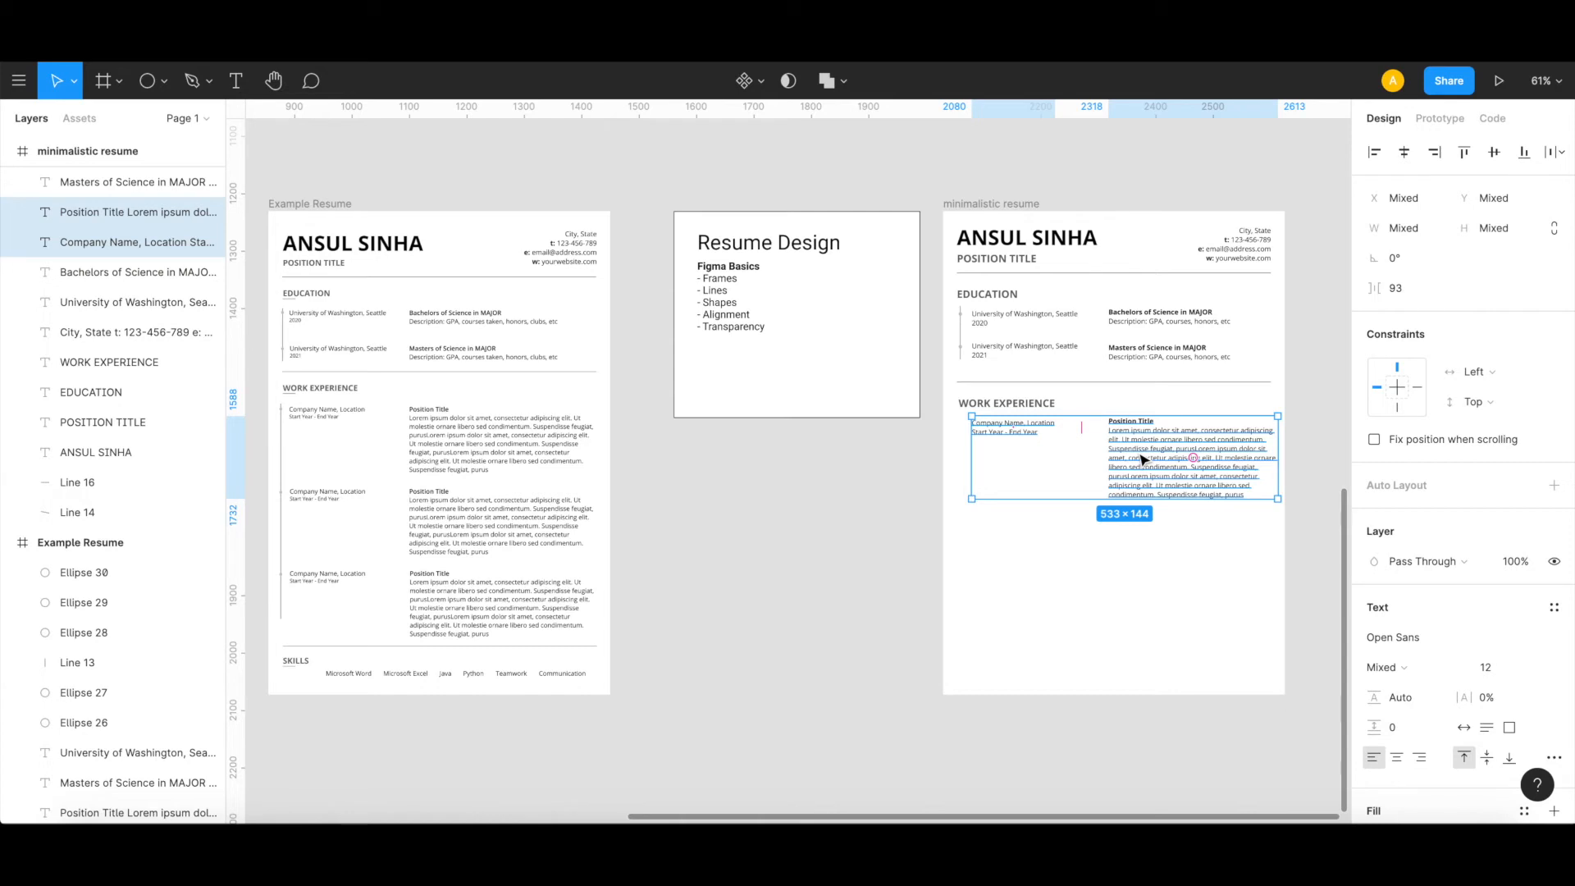
right_click(1144, 461)
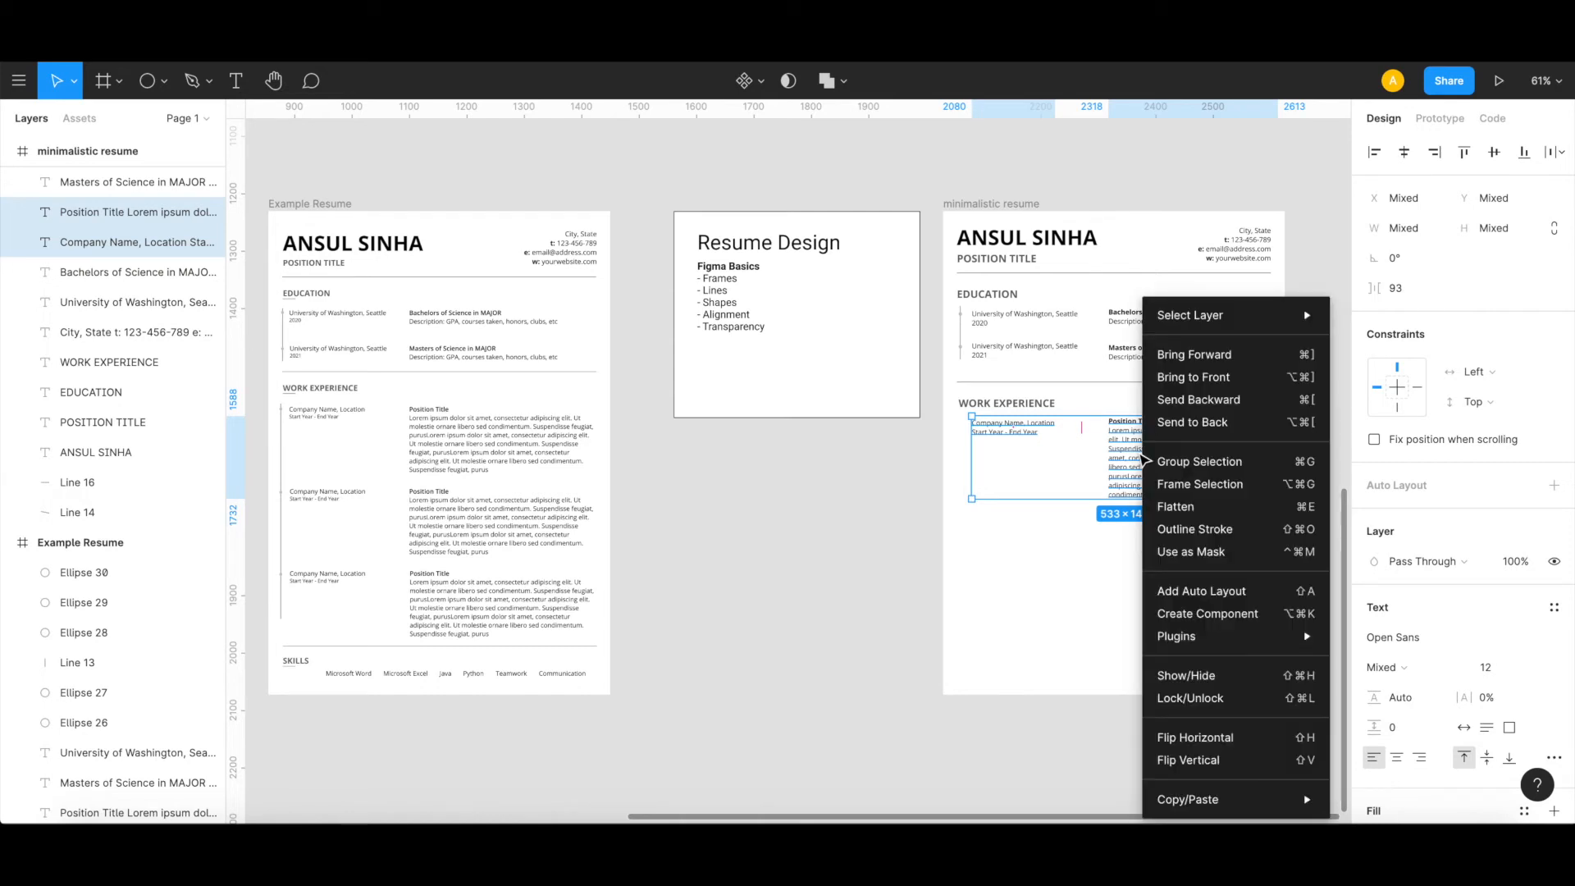
left_click(1203, 621)
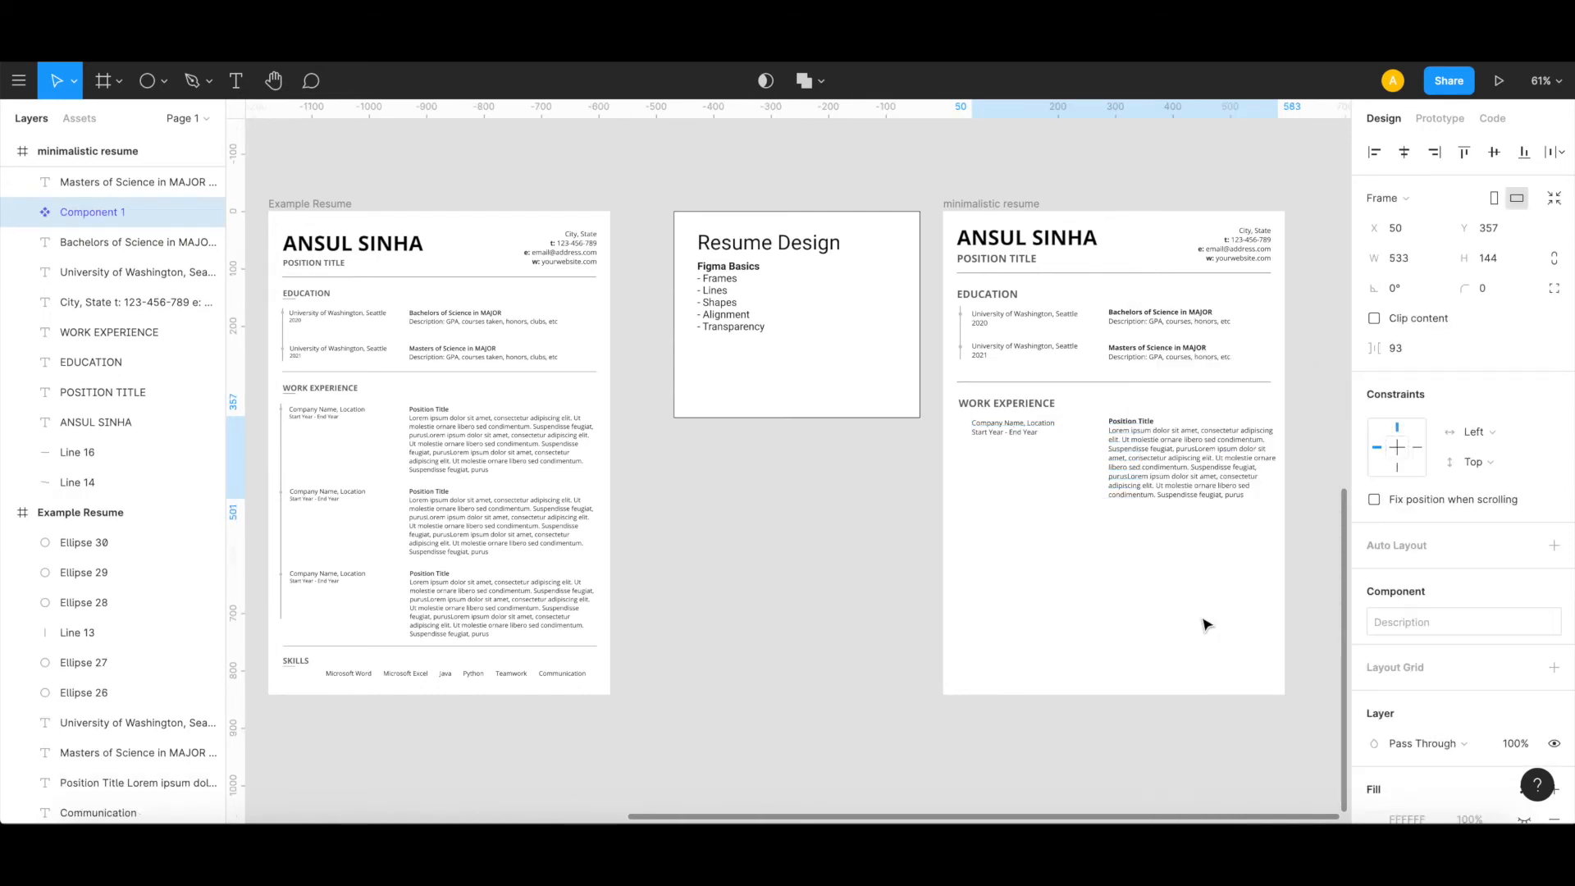
Step: Move the new component onto the canvas to the right of the minimalistic resume frame and rename it "exp"
scroll(1083, 534, "right", 5)
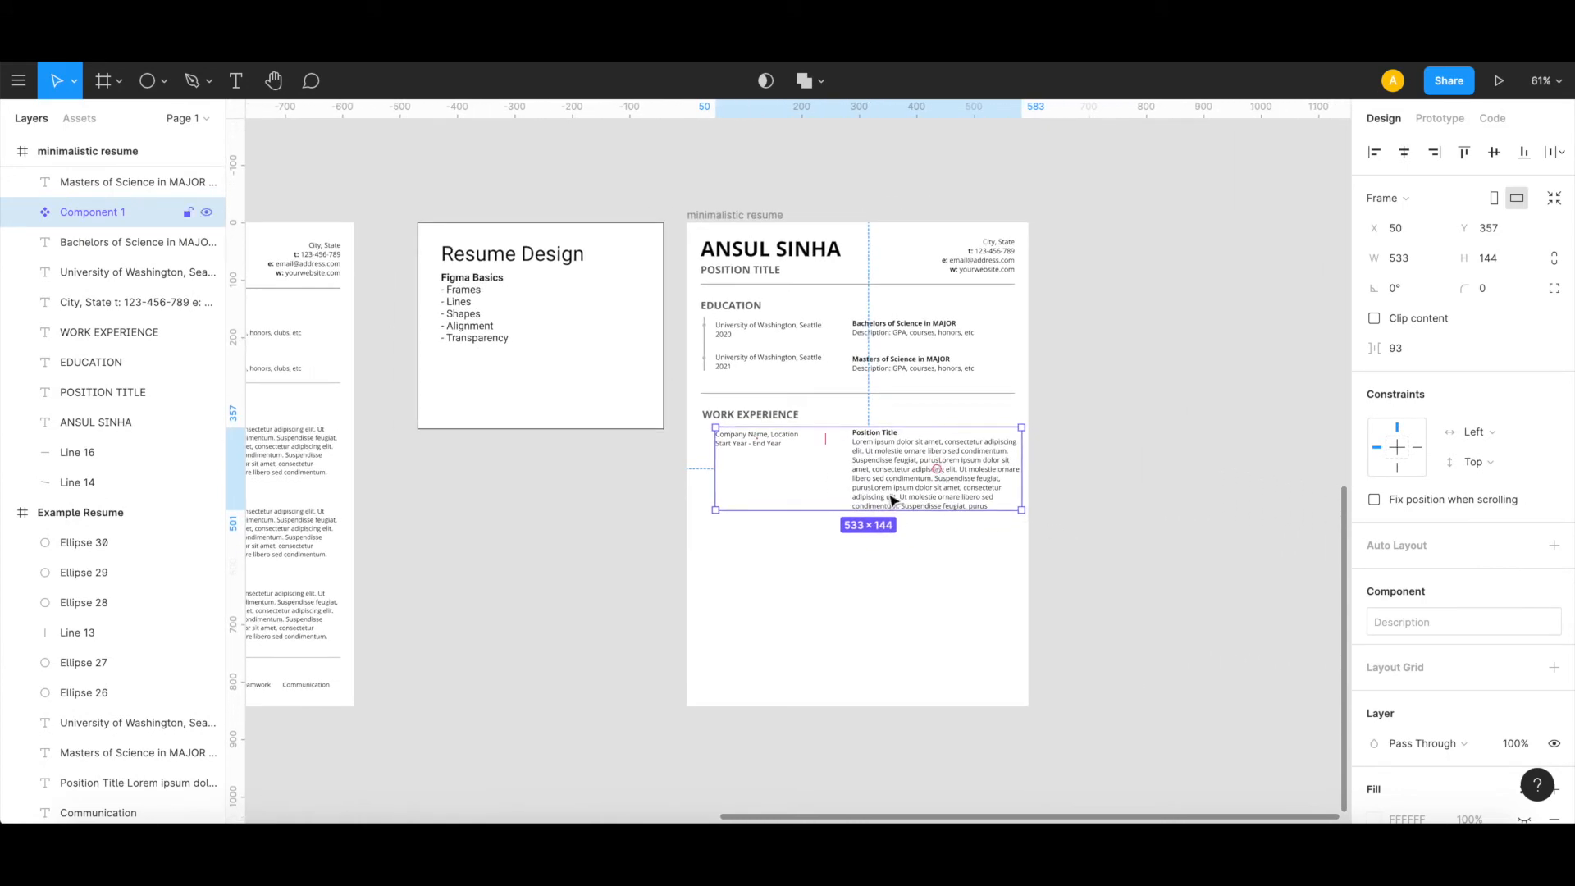
left_click_drag(886, 483, 1220, 302)
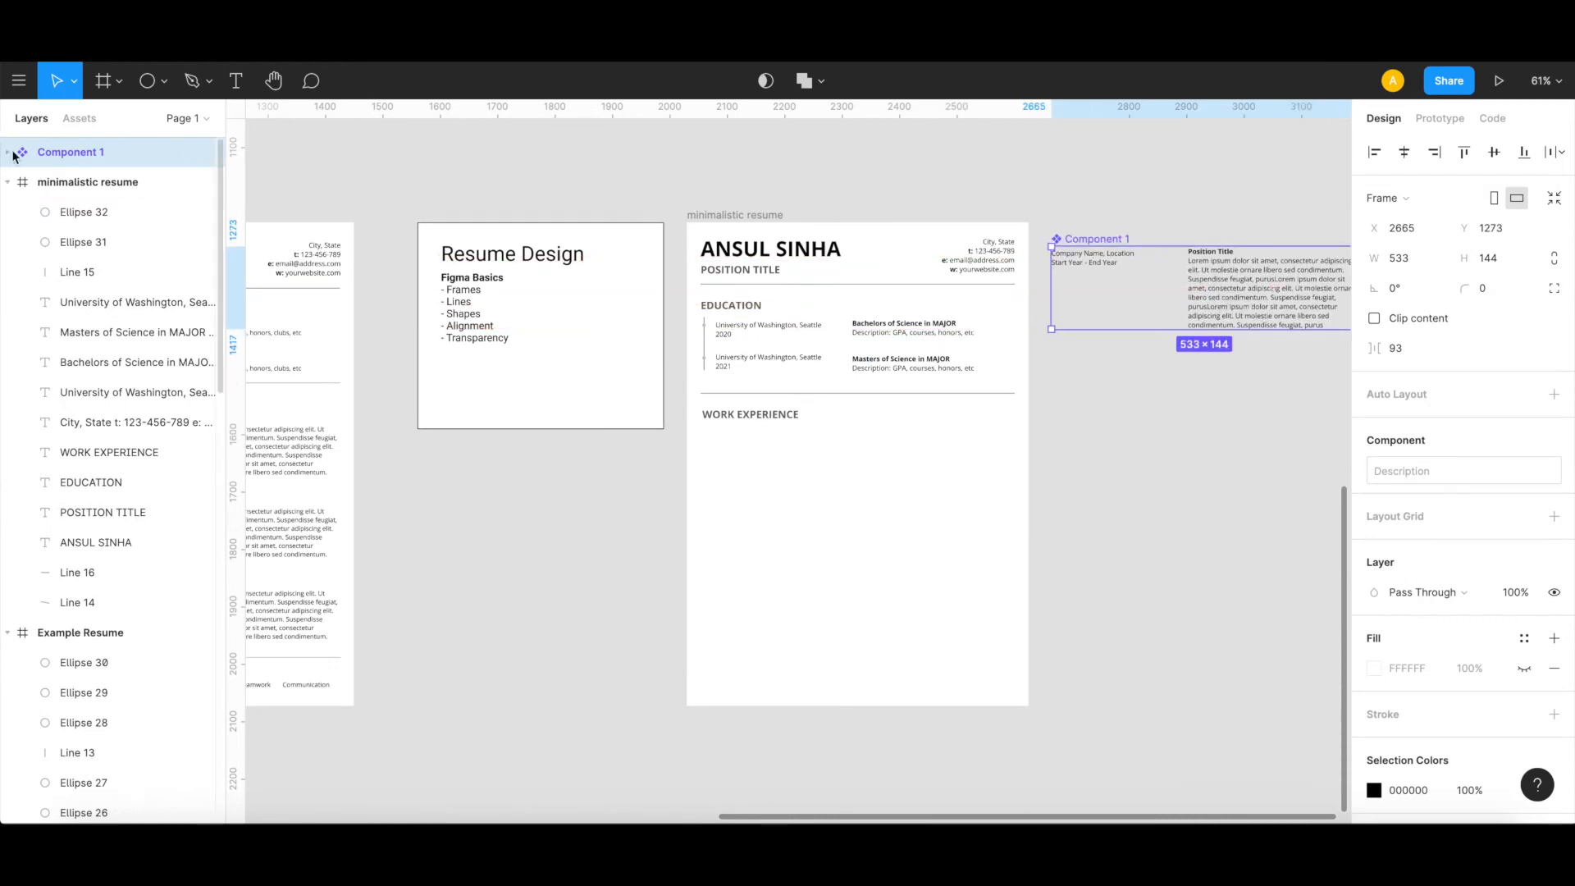
double_click(64, 158)
type("exp")
left_click(1169, 380)
Step: Place three copies of the exp component stacked under WORK EXPERIENCE at X 50, with the first at Y 361 and the third at Y 664
left_click(1087, 264)
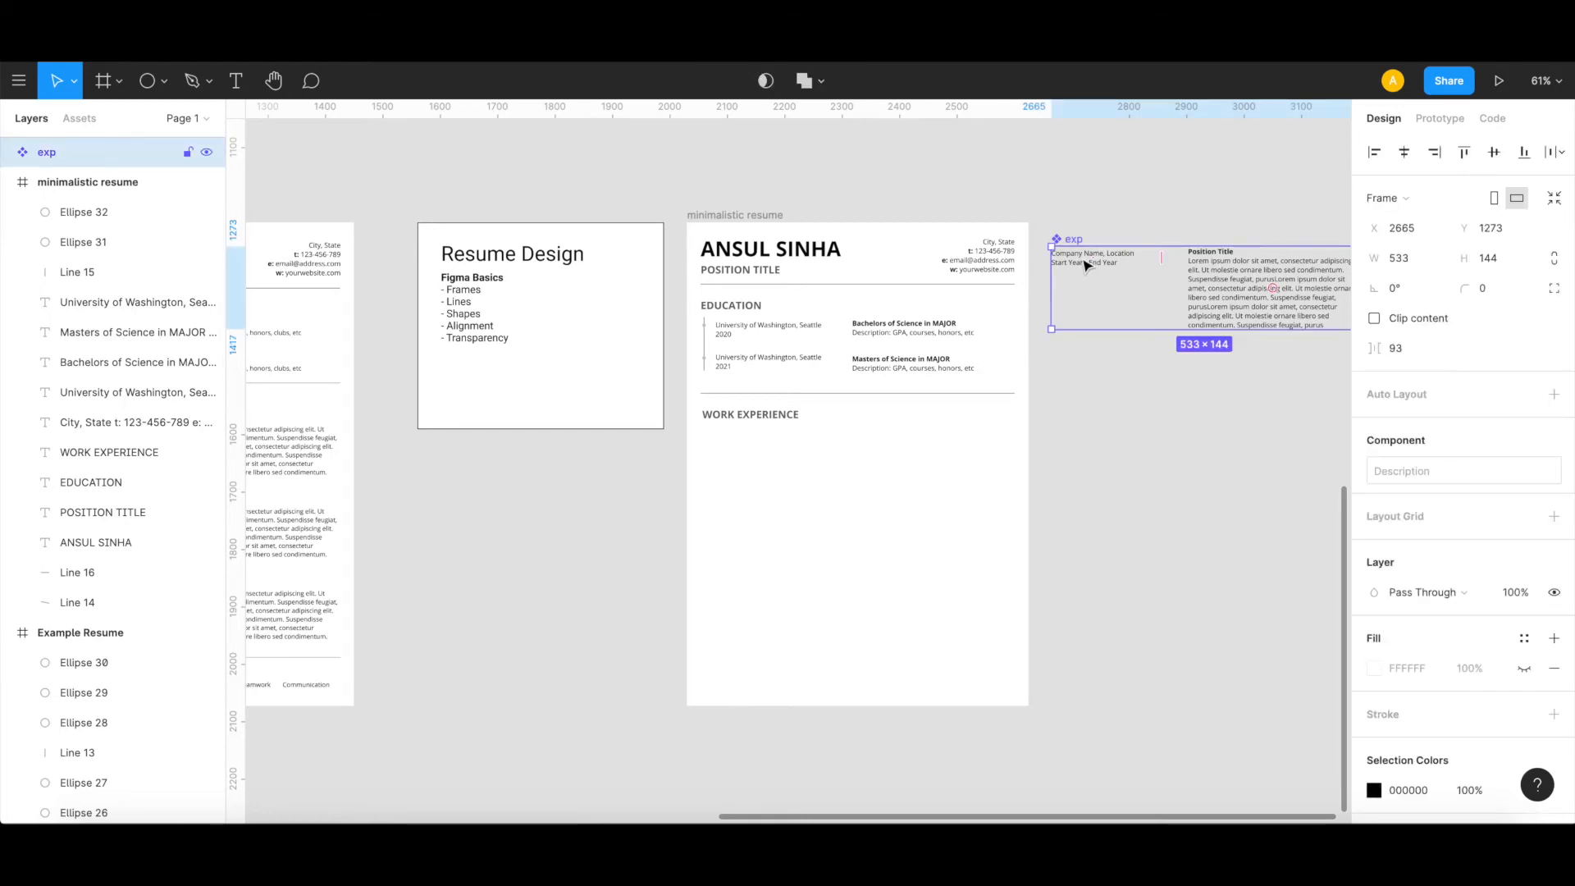
key("ctrl+v")
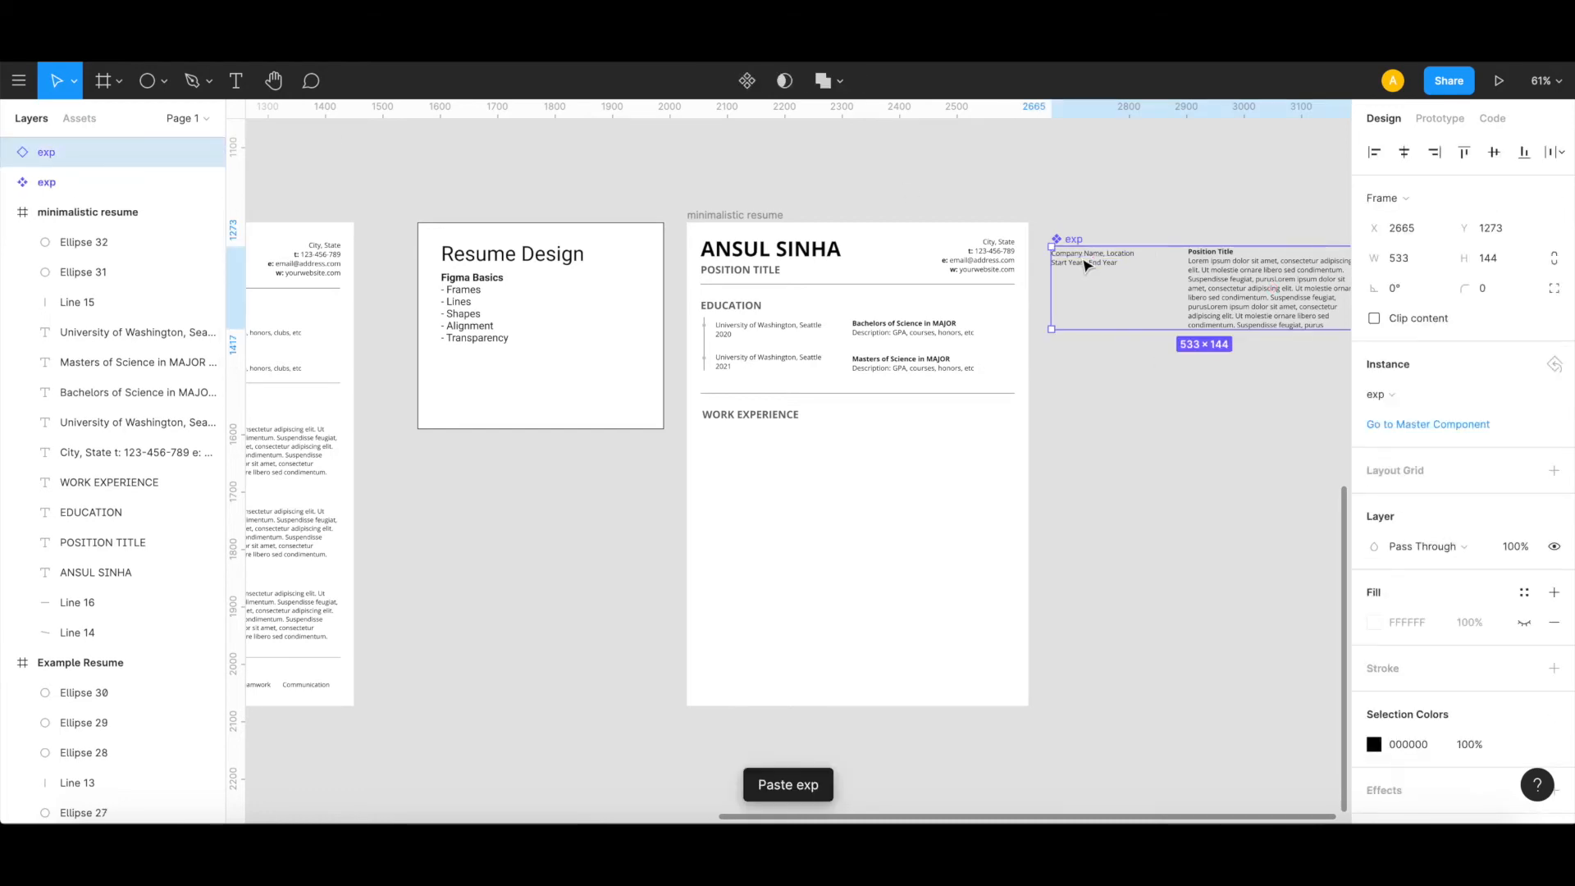
left_click_drag(1087, 264, 757, 448)
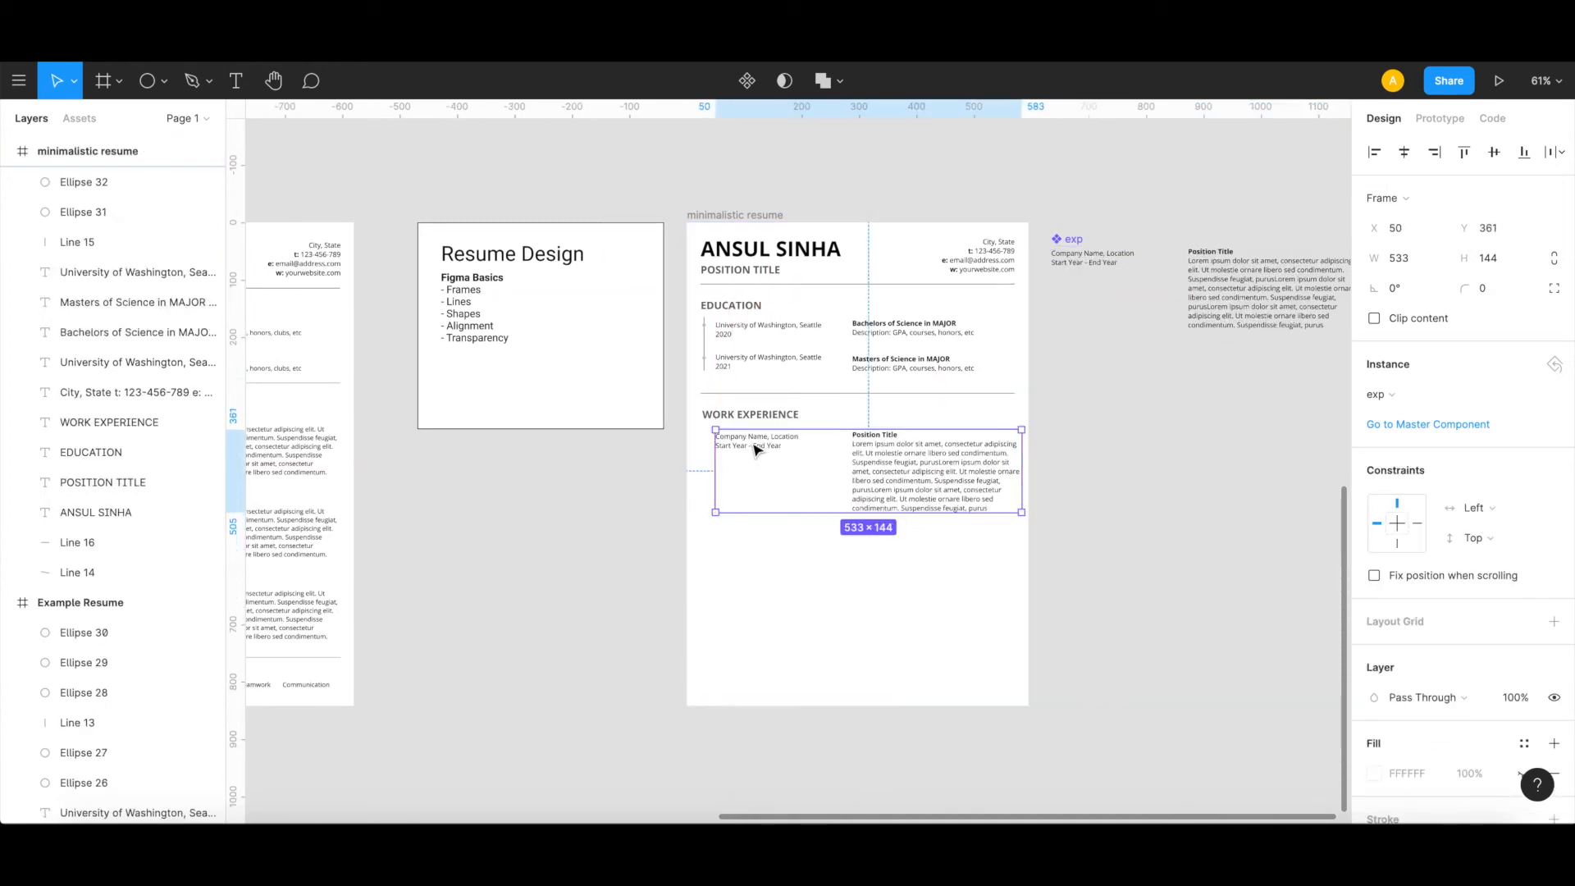
left_click(1271, 292)
key("ctrl+v")
left_click_drag(1271, 292, 931, 561)
left_click(1220, 303)
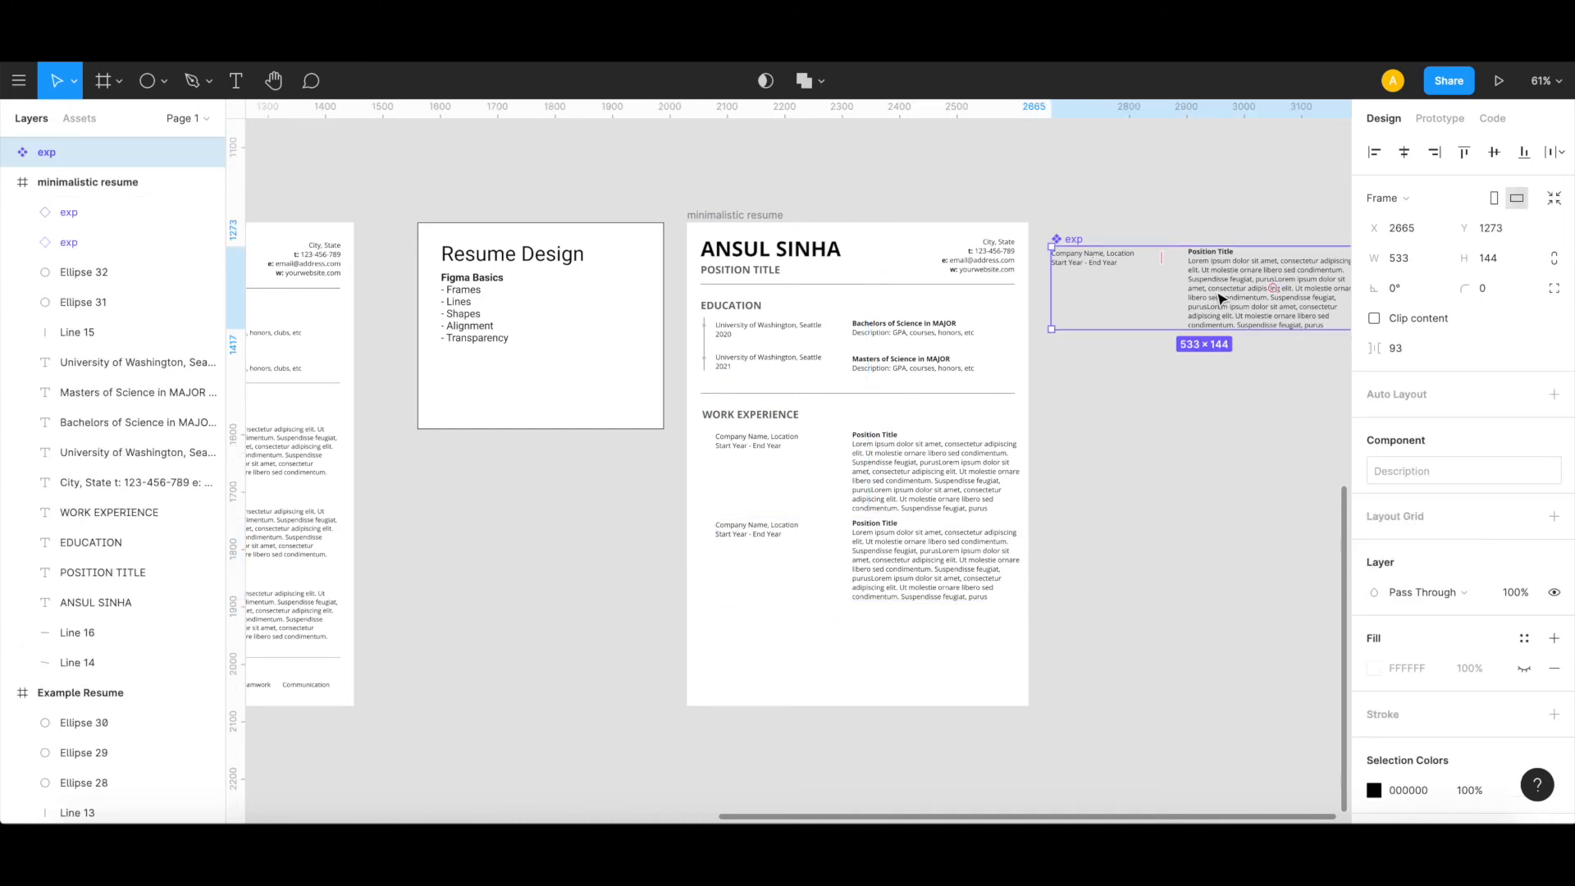
key("ctrl+v")
left_click_drag(1243, 293, 905, 646)
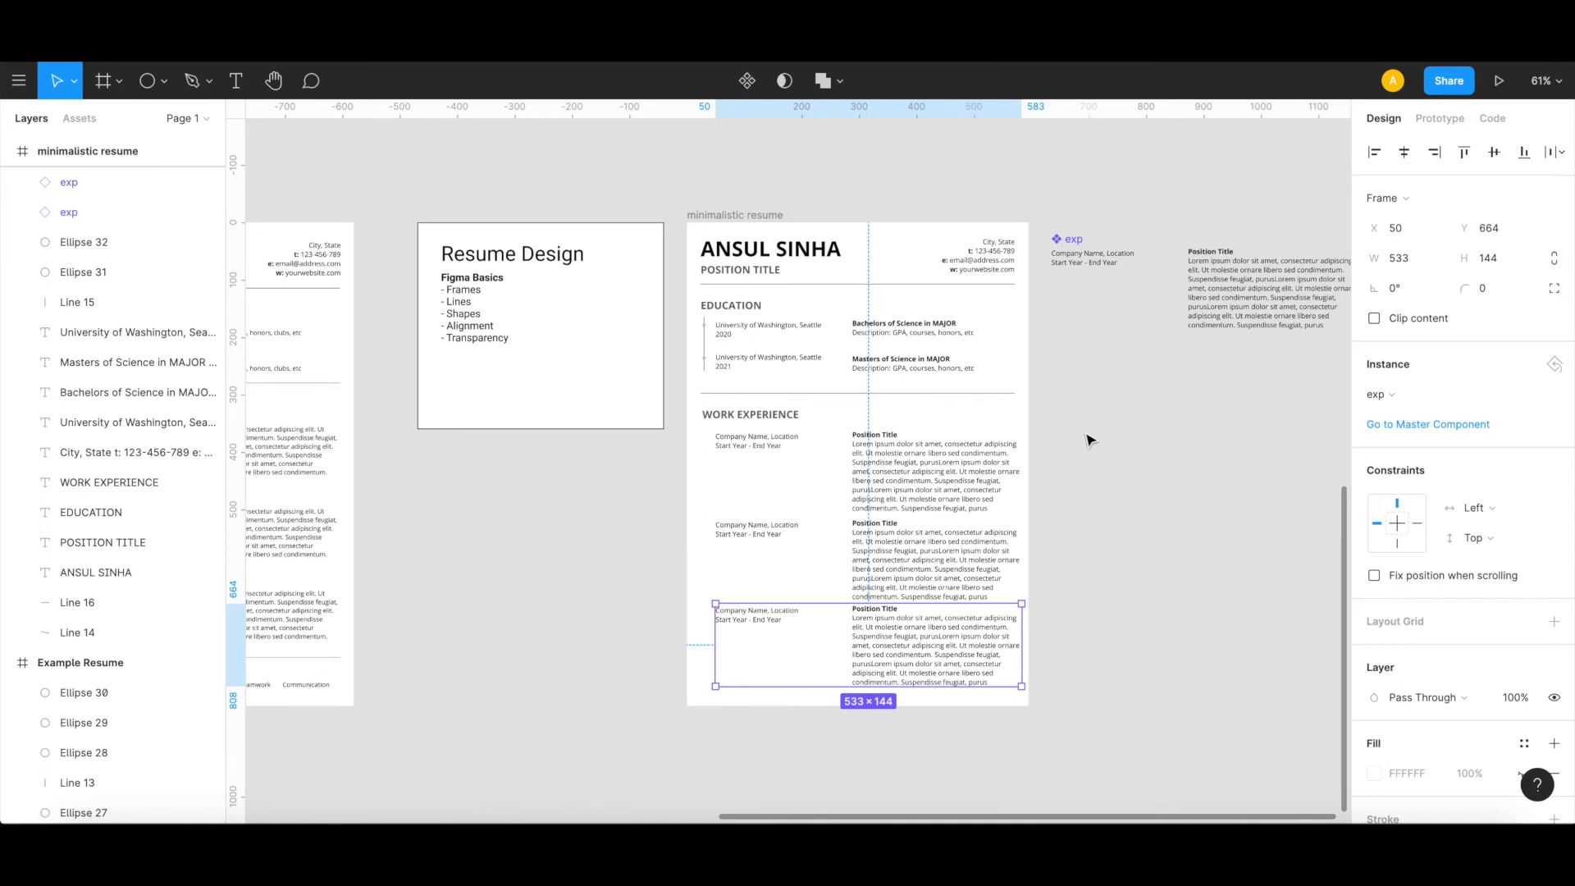
Step: Set the font size of the Position Title text in the main exp component to 11
scroll(925, 502, "right", 2)
scroll(925, 502, "down", 1)
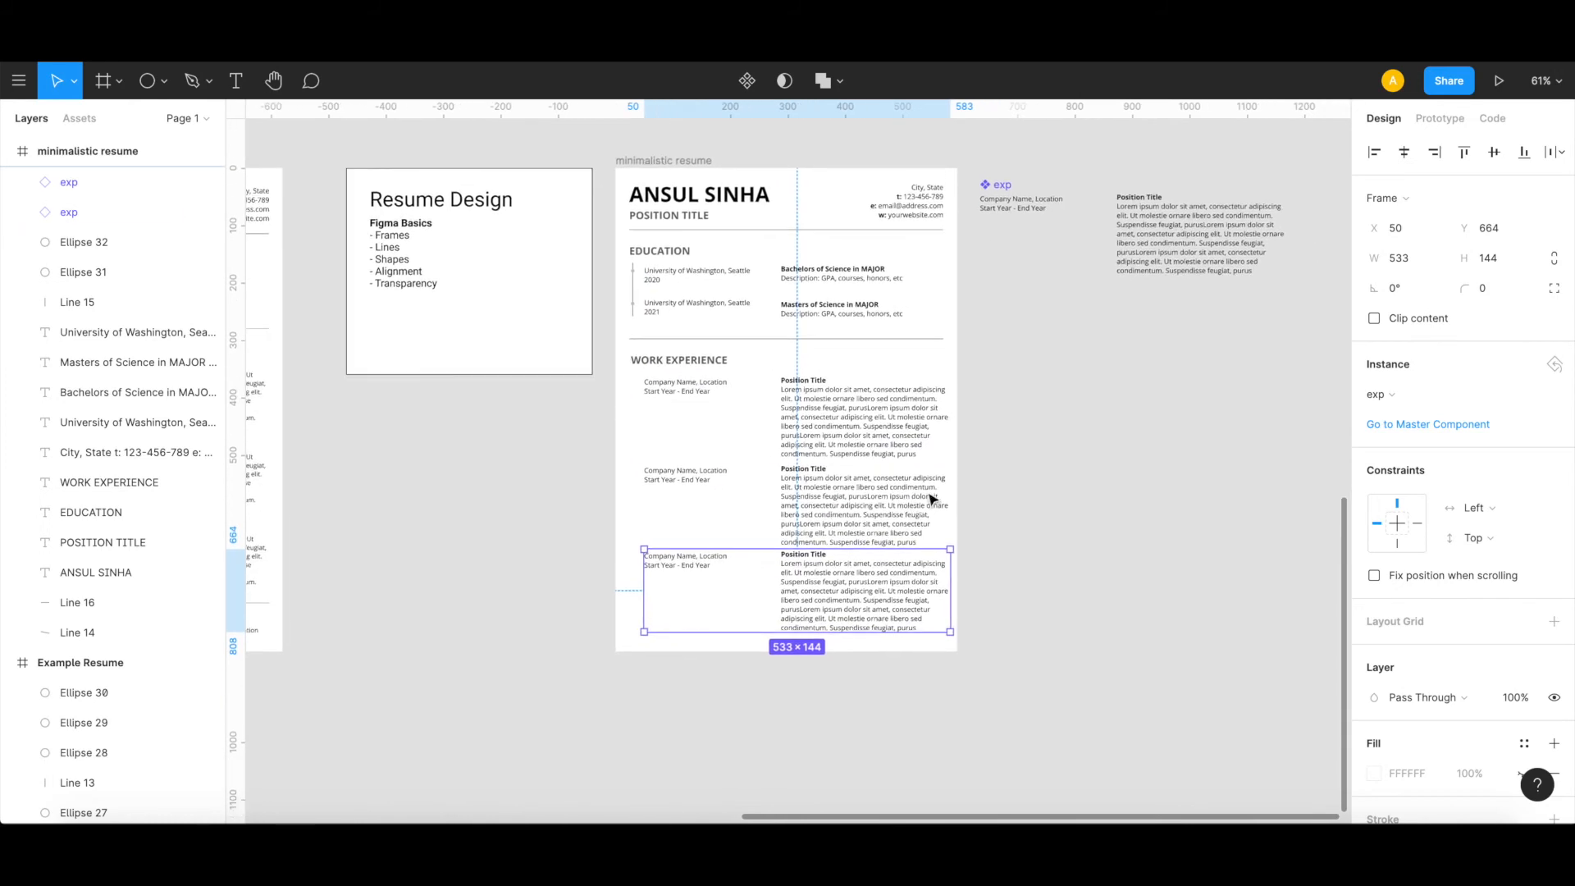
left_click(1149, 213)
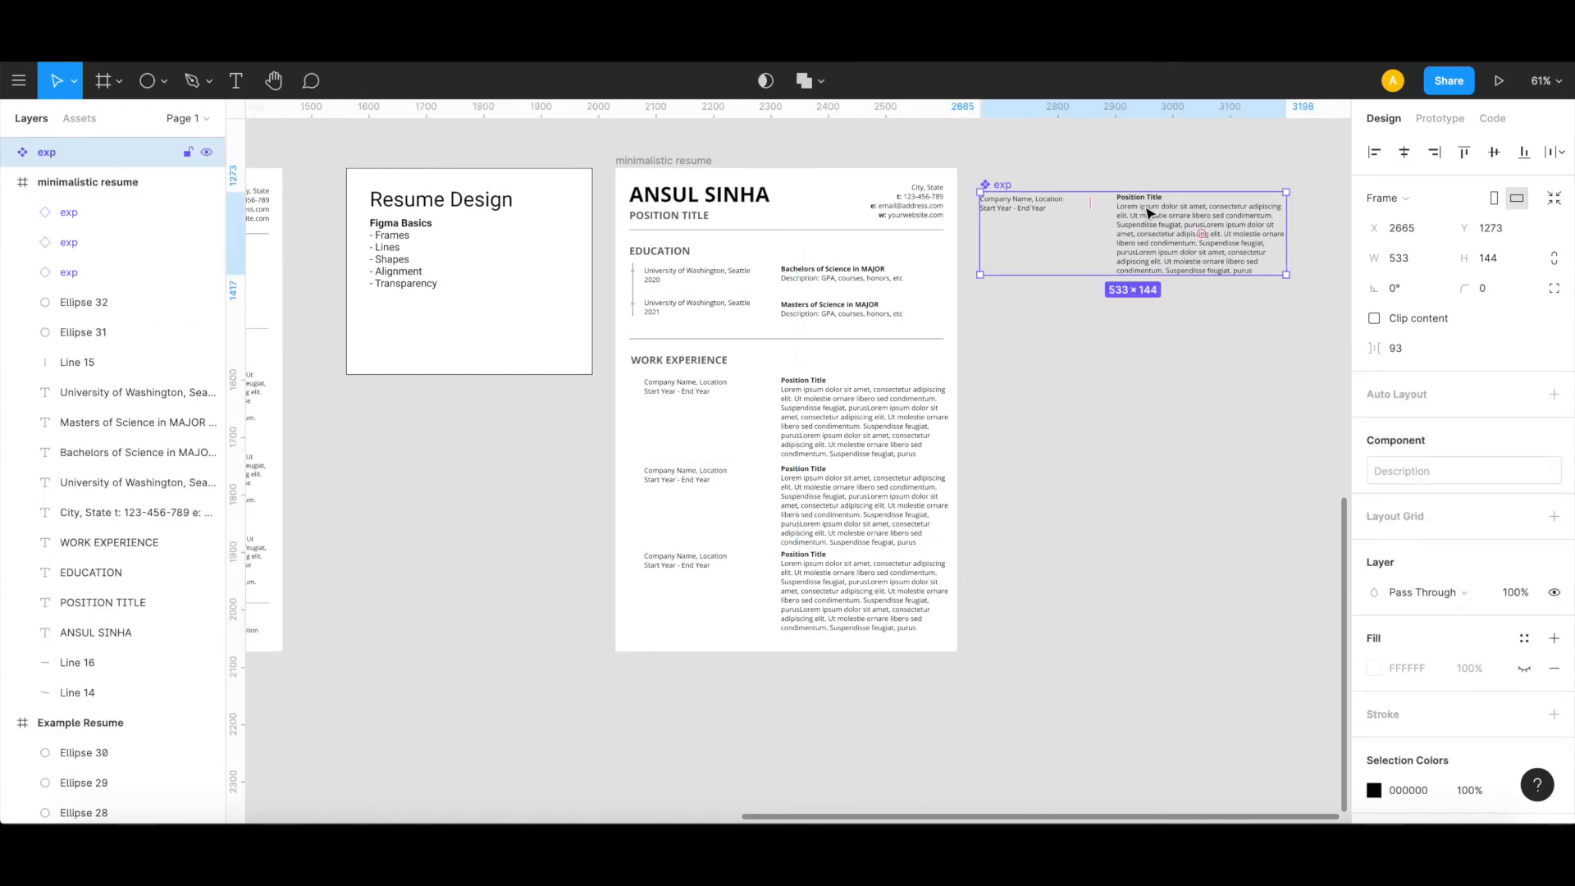
double_click(1148, 213)
double_click(1147, 209)
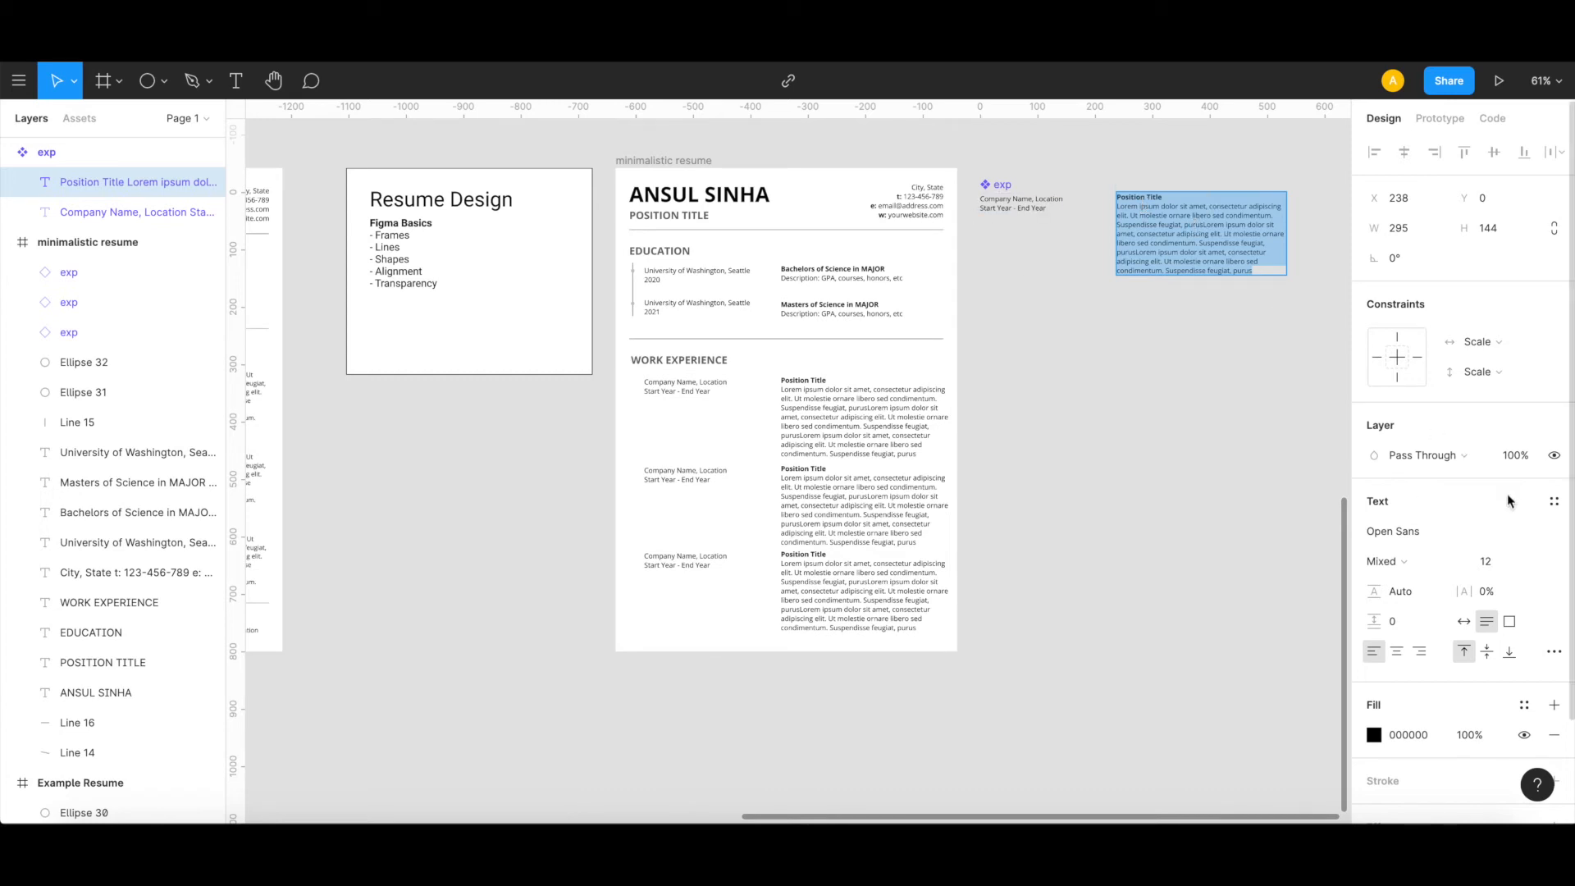
left_click(1535, 562)
left_click(1508, 538)
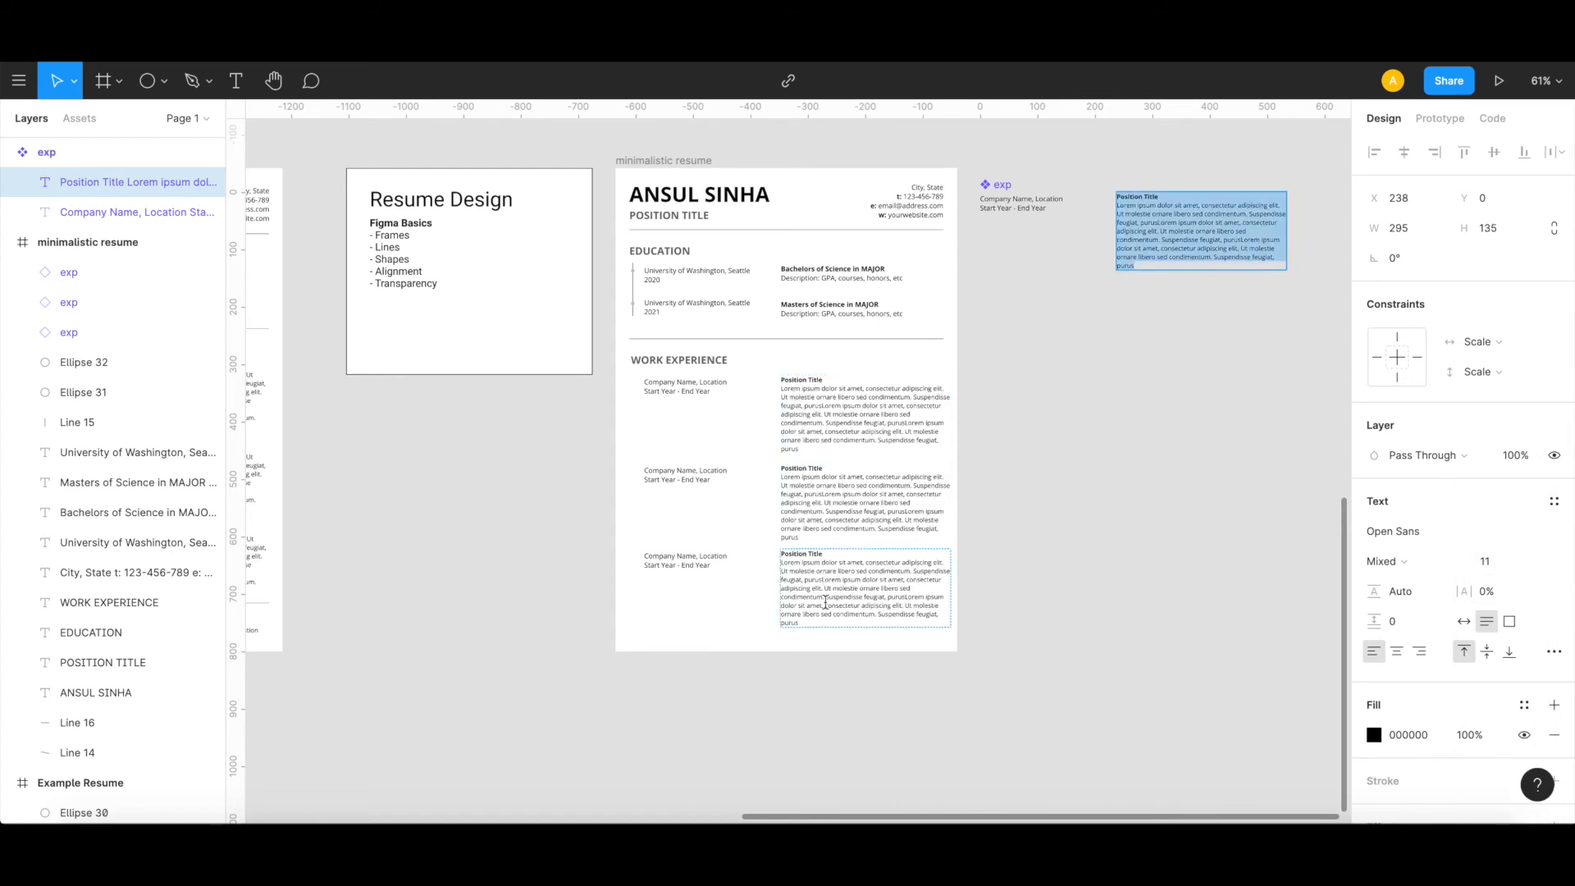
key("Escape")
Step: Shorten the second work entry's description by deleting its last lines so that it ends at "sed condim"
double_click(845, 624)
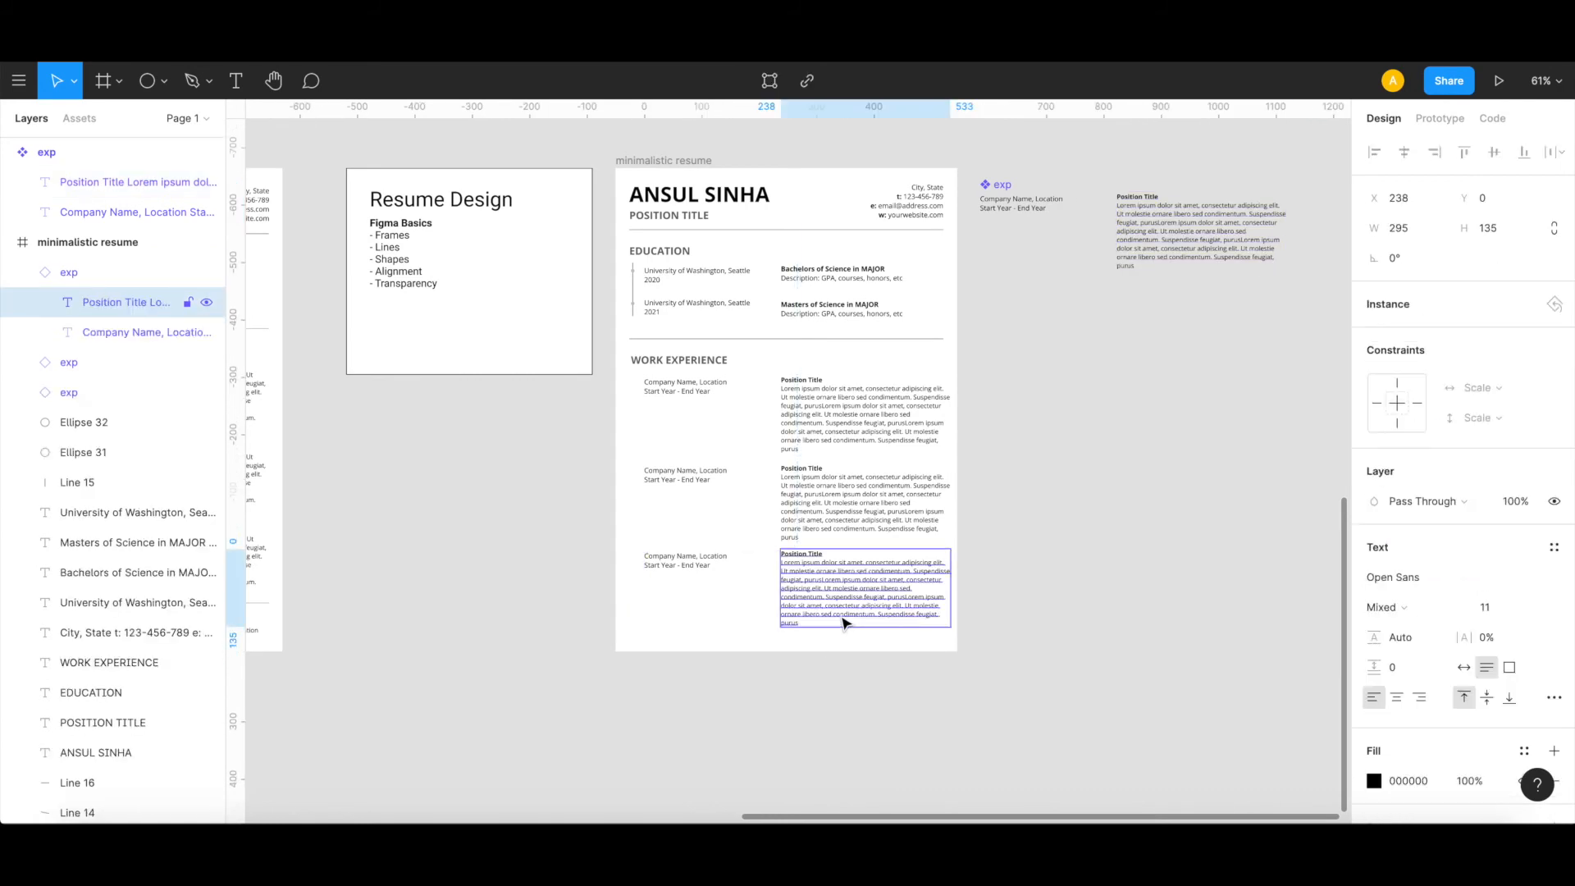
double_click(824, 508)
triple_click(807, 510)
key("Right")
key("shift+Up")
key("shift+Up")
key("shift+Up")
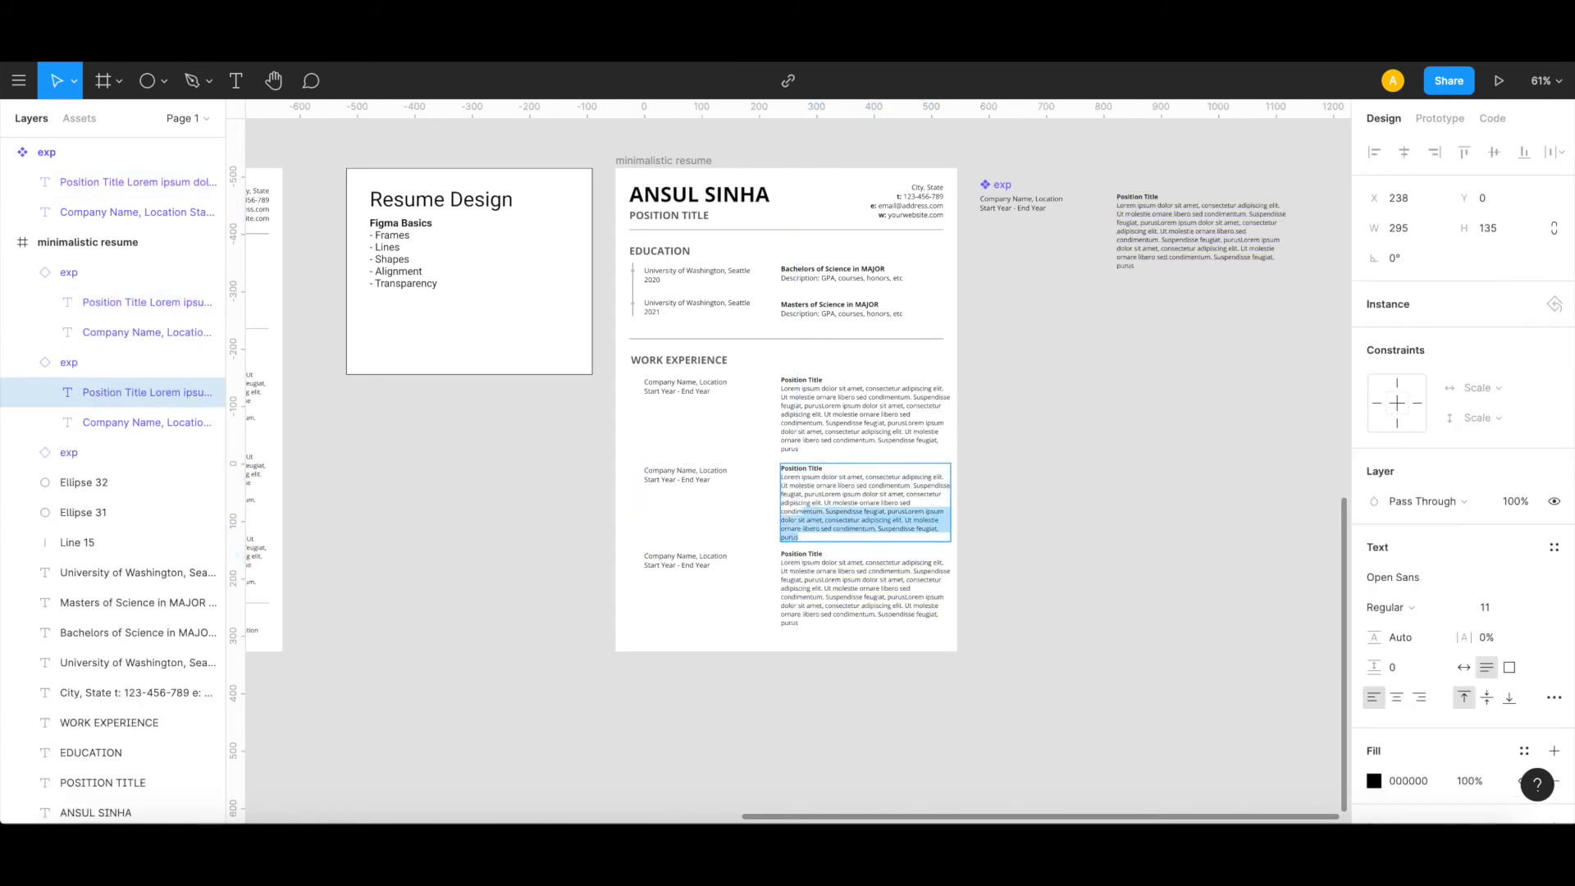
key("BackSpace")
key("Escape")
Step: Move the third work entry up to Y 614, closer to the shortened second entry
left_click(879, 617)
left_click_drag(883, 598, 879, 588)
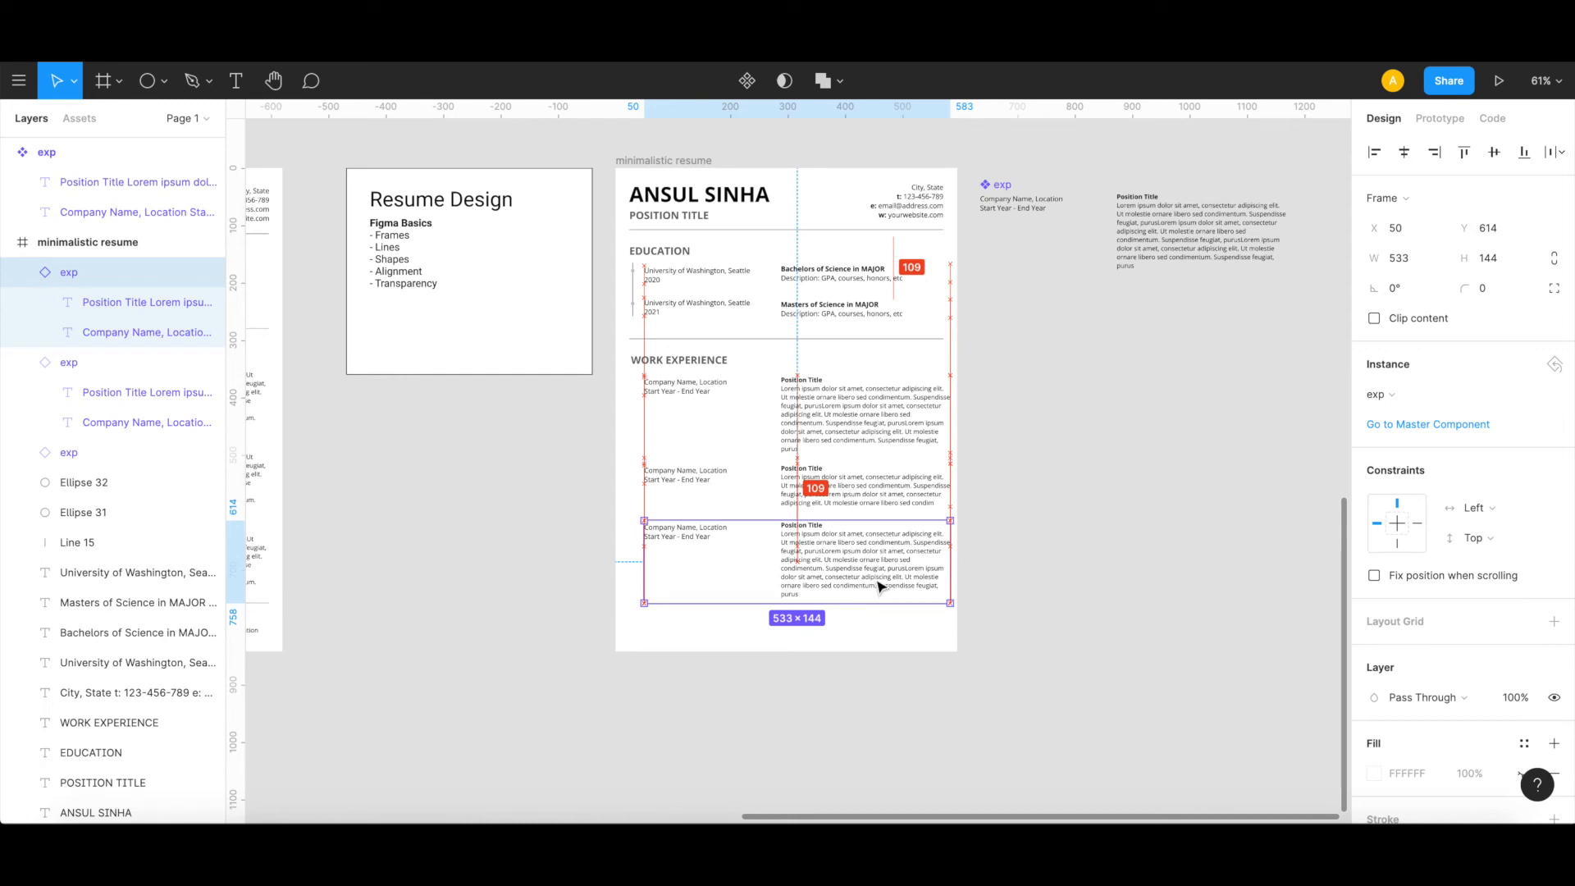
left_click(1064, 510)
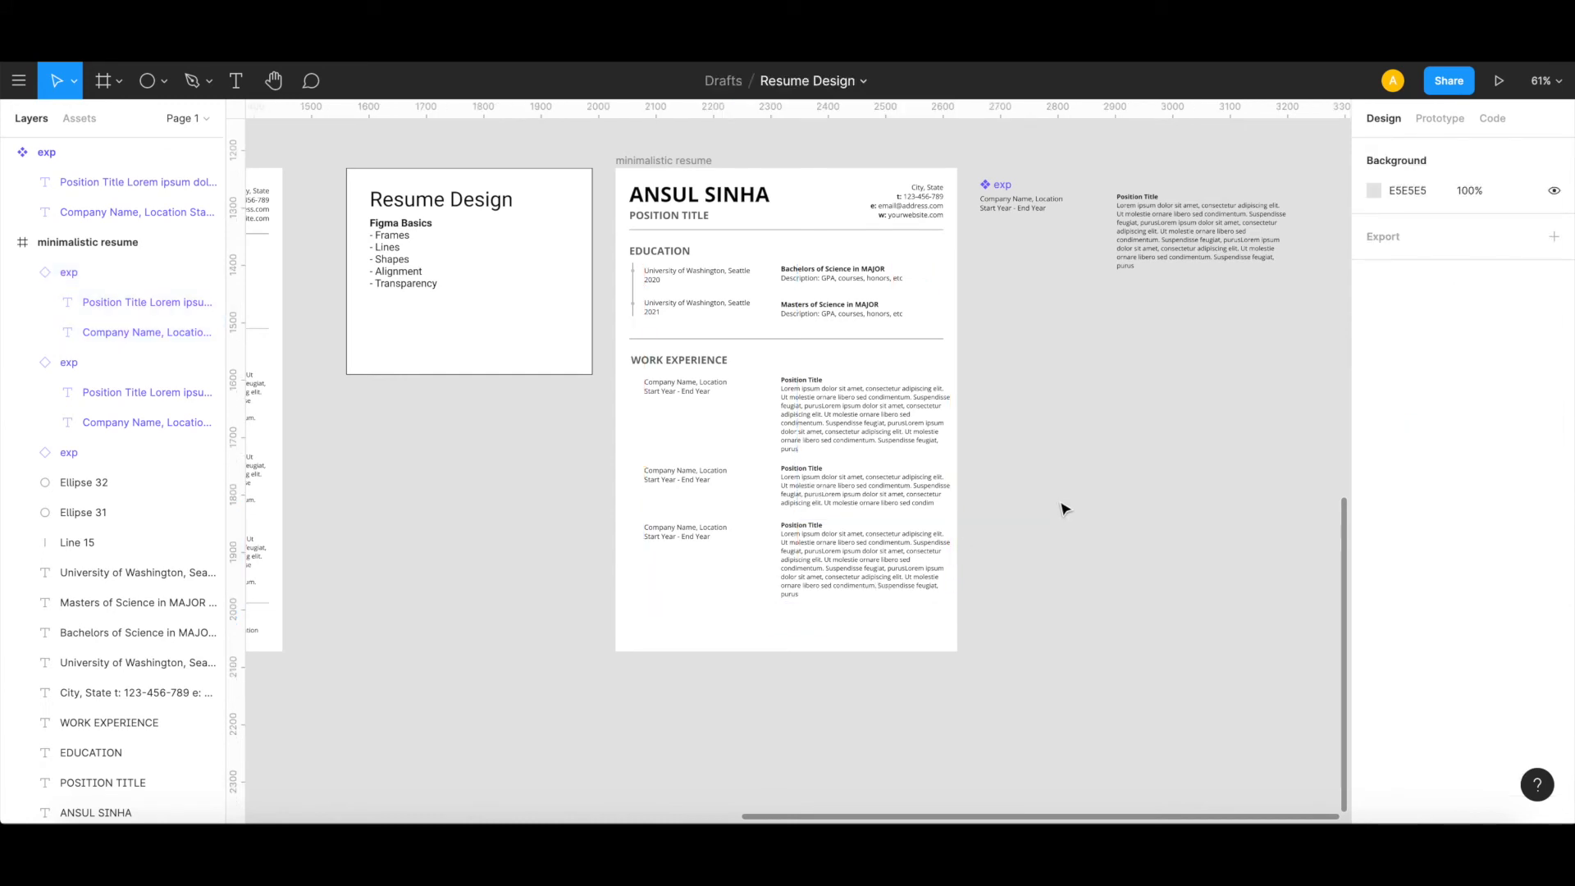
Step: Reduce the second work entry's frame height to 82 by raising its lower edge to fit the shortened text
scroll(1064, 509, "down", 1)
scroll(1063, 509, "left", 1)
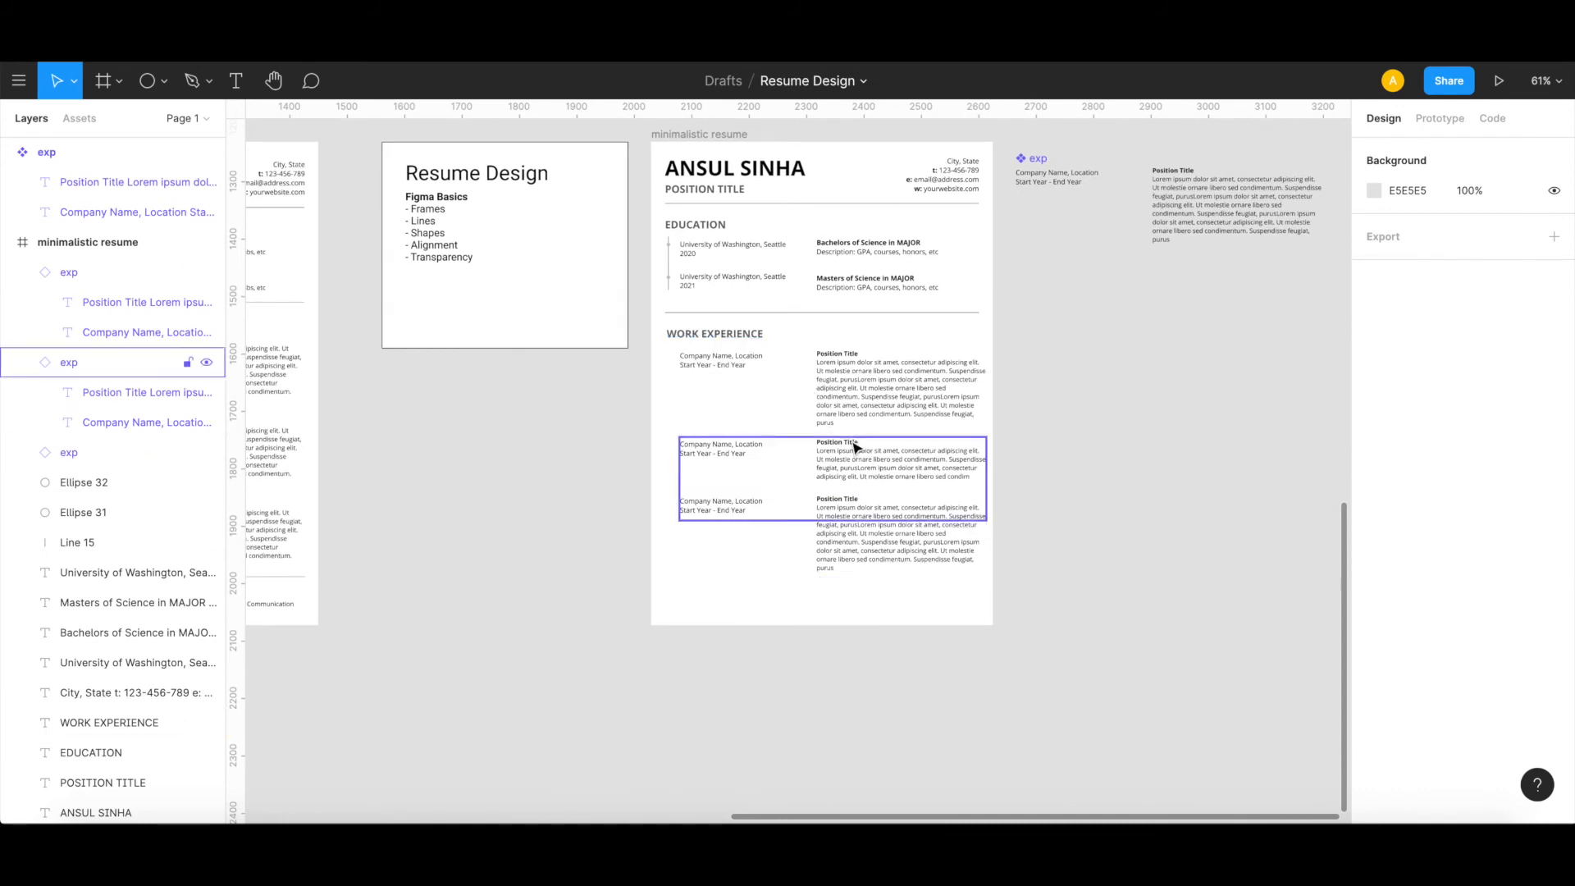
left_click(845, 483)
left_click_drag(797, 528, 794, 485)
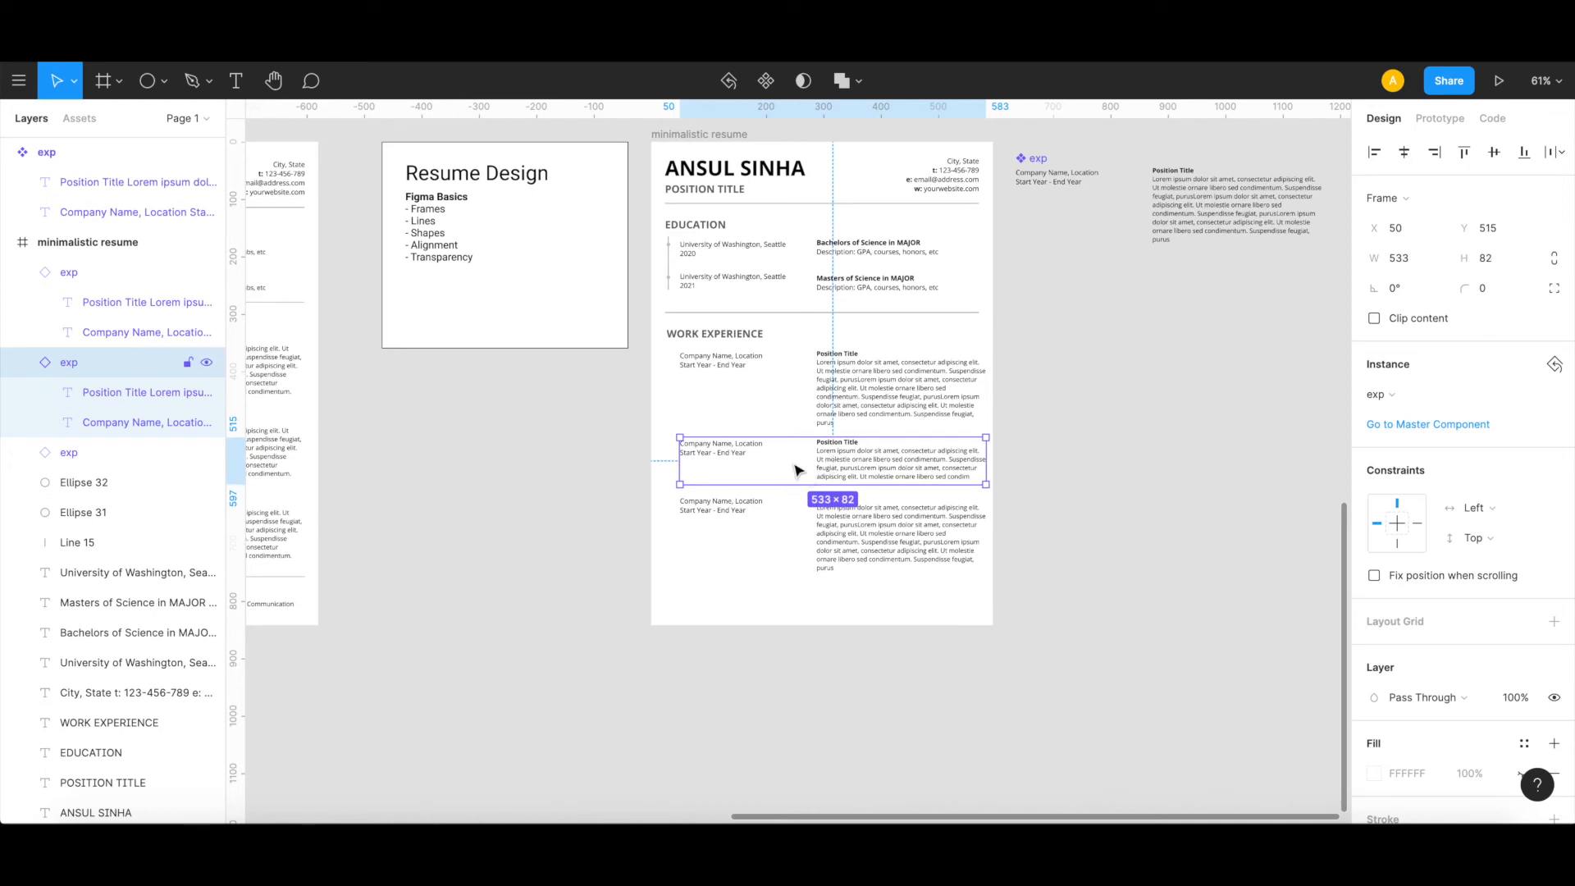
Step: Distribute the vertical spacing evenly between the three work experience entries
left_click(878, 383)
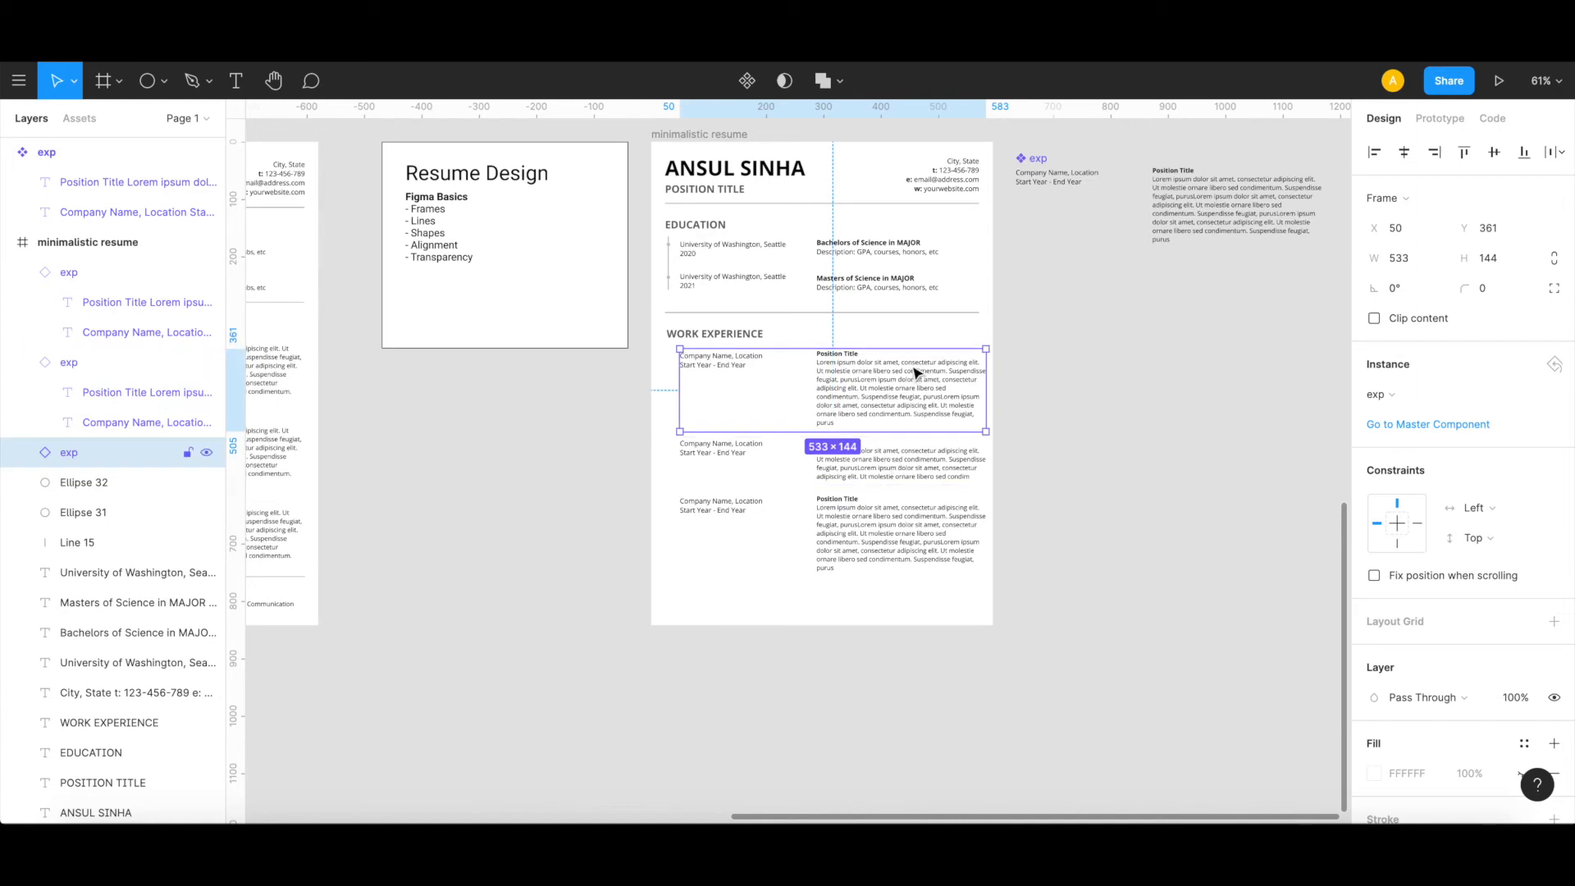
left_click(909, 465, "shift")
left_click(909, 536, "shift")
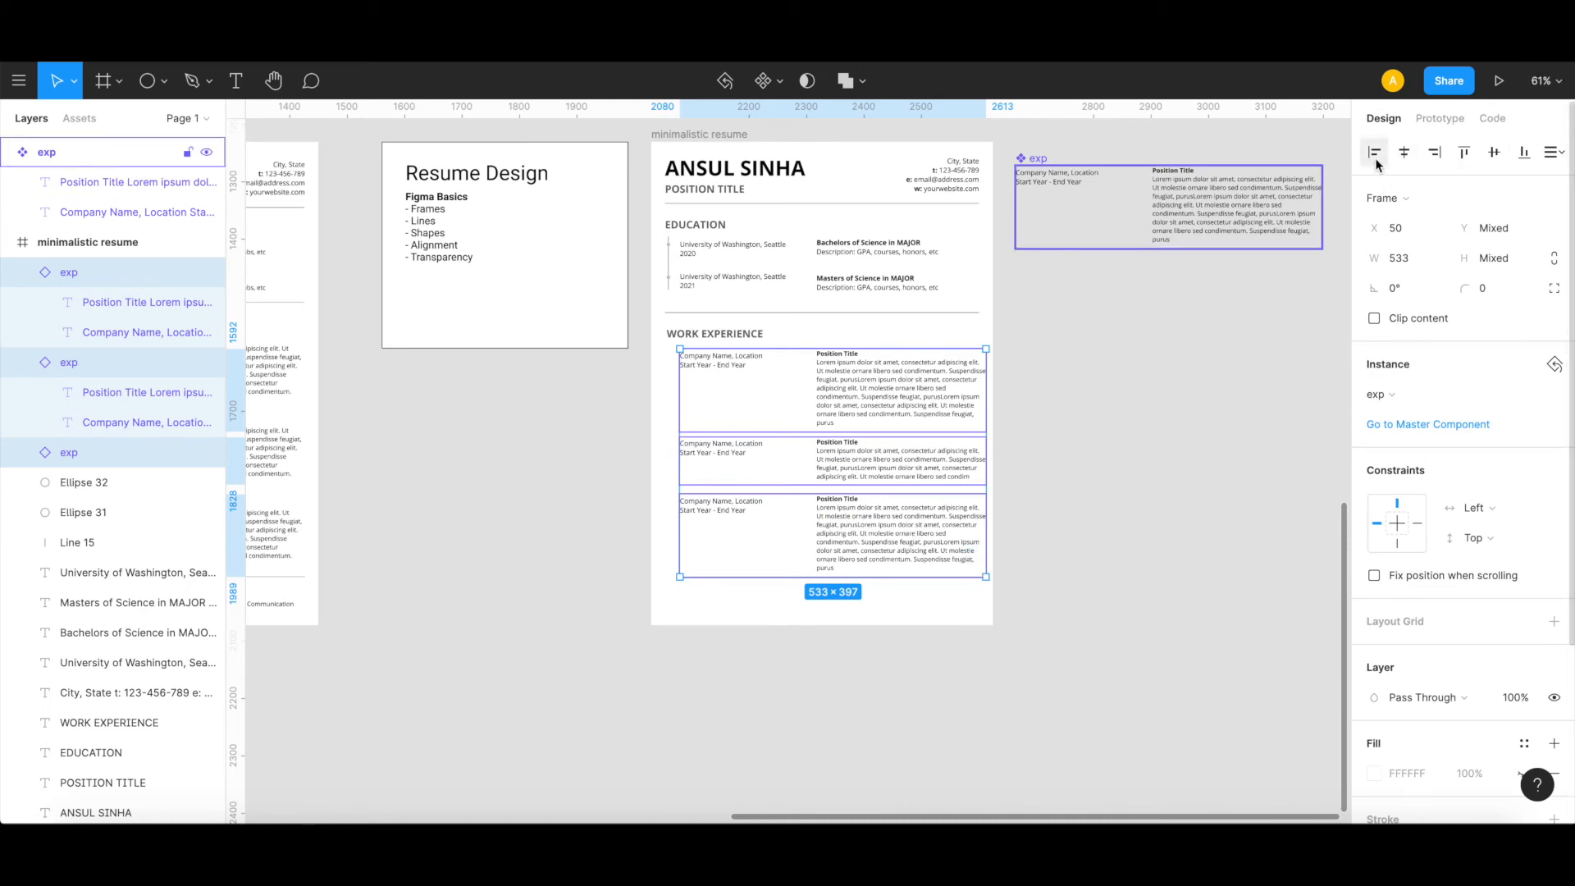
left_click(1563, 159)
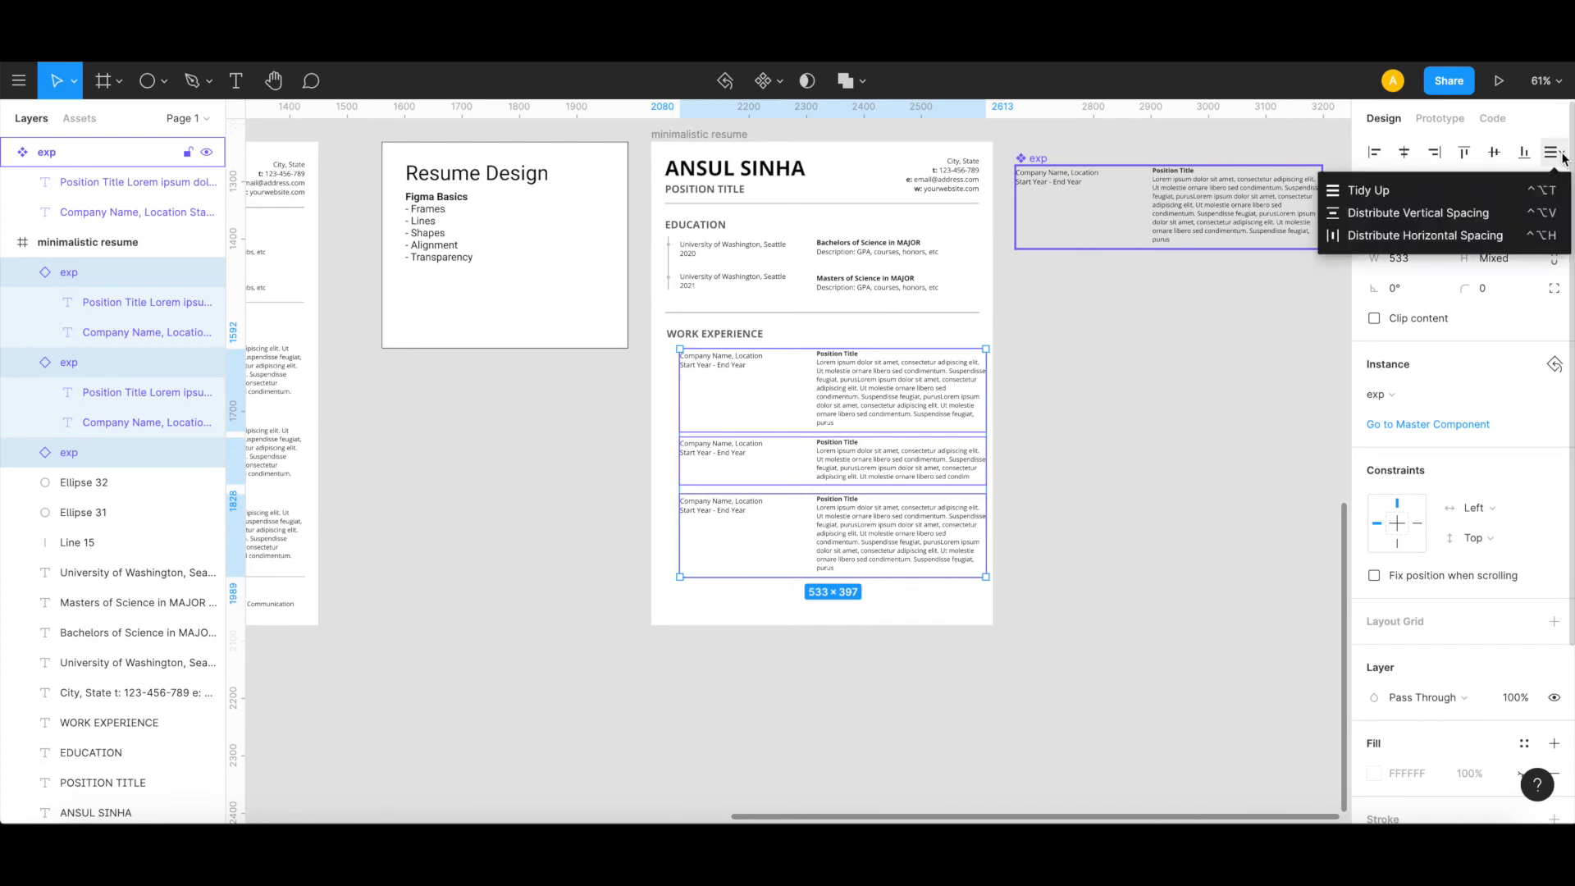
left_click(1467, 214)
left_click(1121, 525)
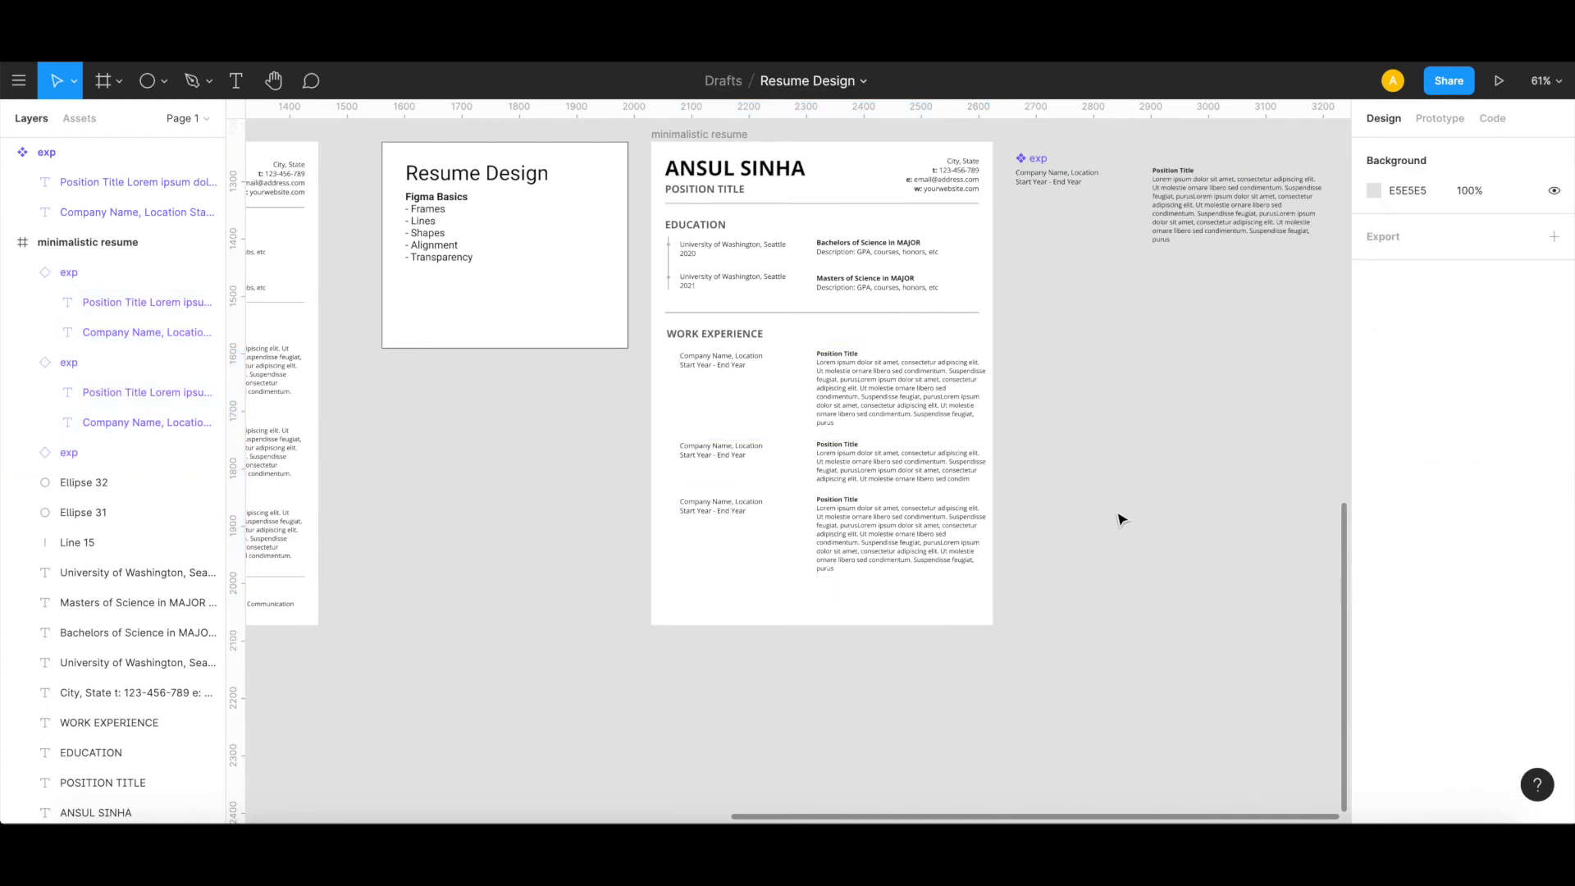
Step: Copy the vertical EDUCATION timeline line and place the copy beside the first work entry at X 30
scroll(728, 425, "up", 2)
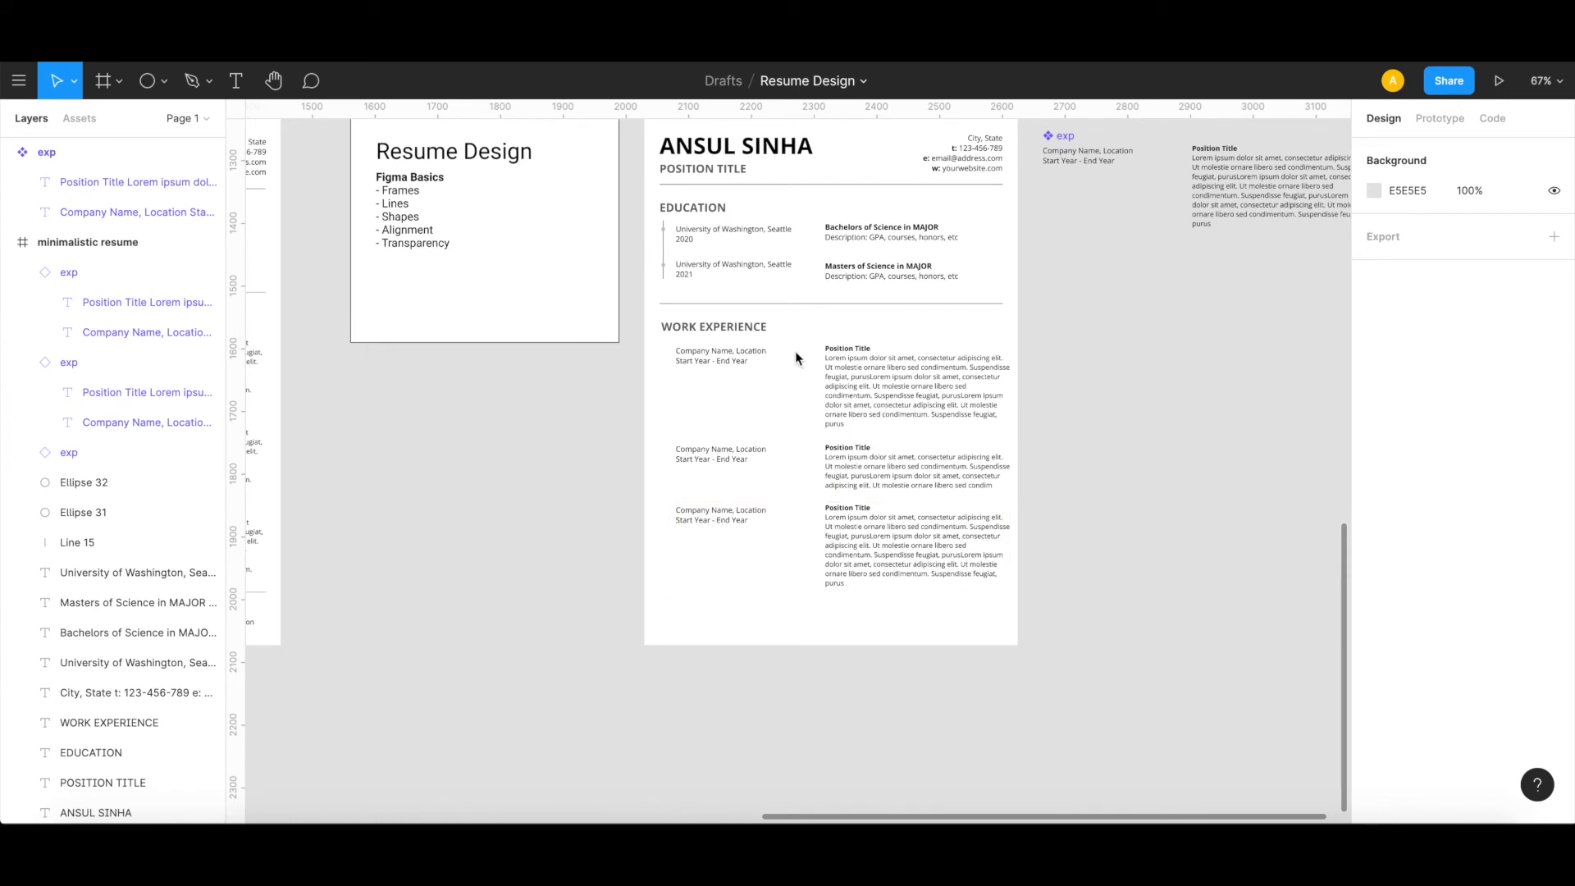
scroll(632, 323, "up", 5)
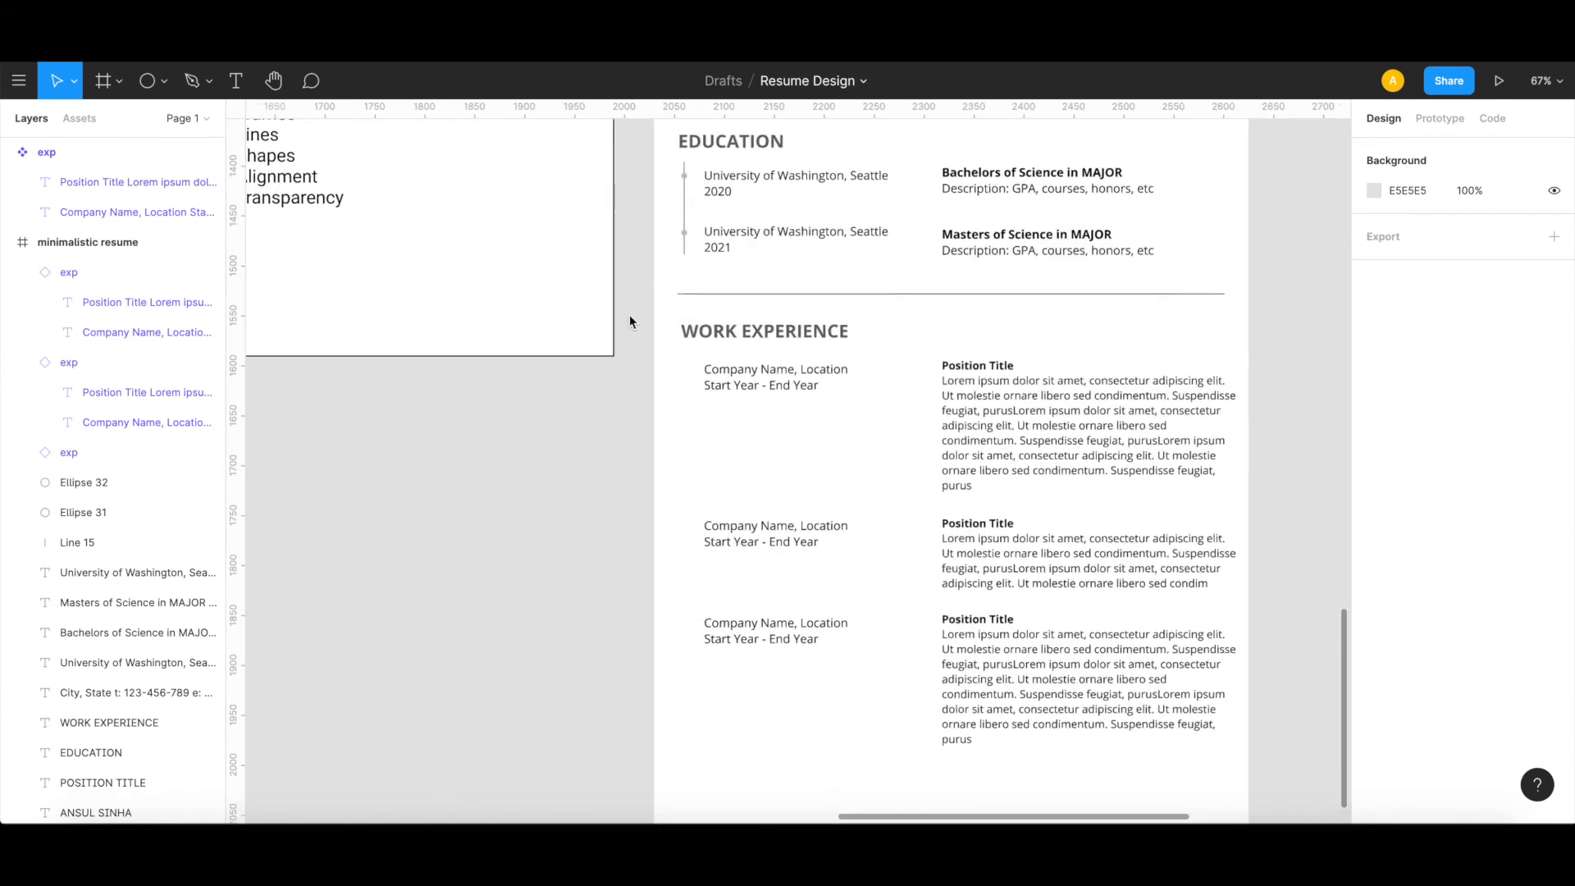
left_click(687, 207)
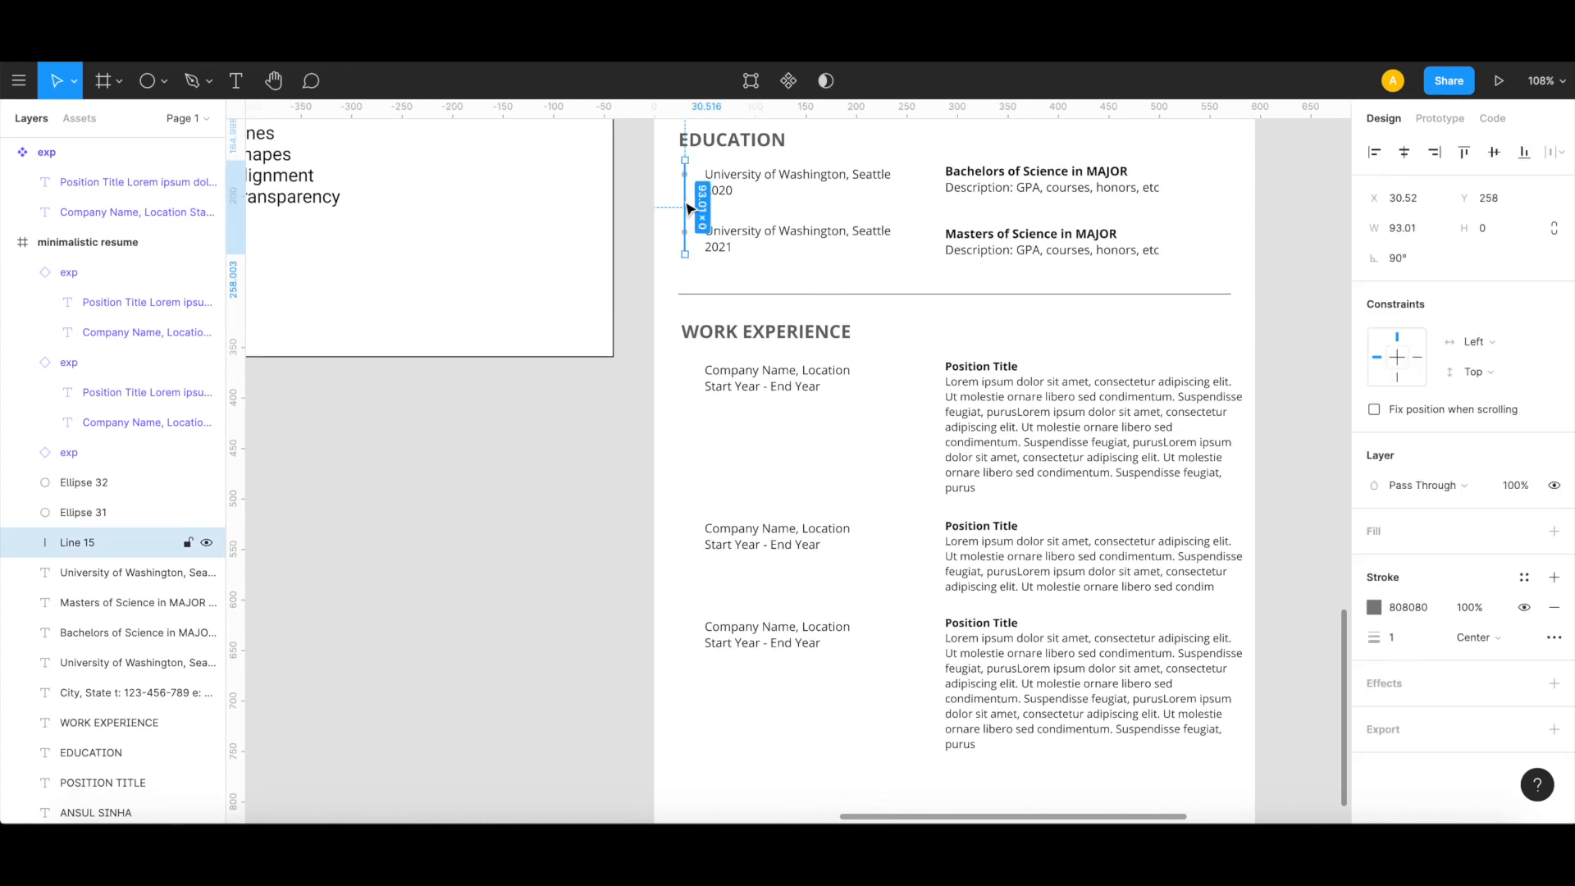
key("ctrl+c")
key("ctrl+v")
left_click_drag(687, 208, 689, 406)
scroll(687, 405, "down", 2)
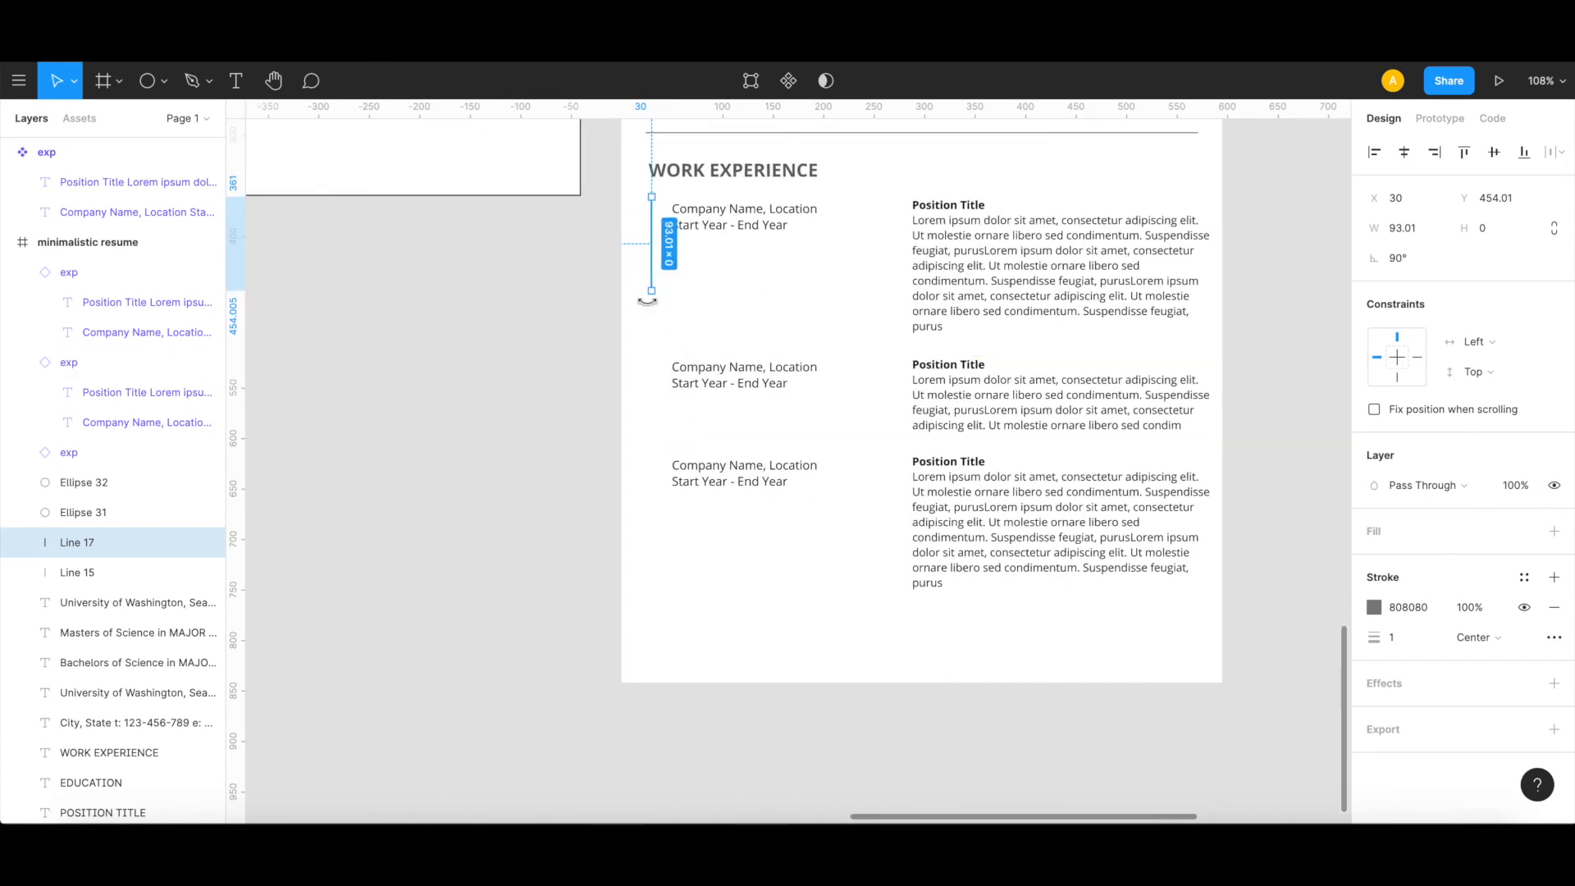
Step: Extend the copied timeline line down to the third work entry, about 273 long, and set its rotation to 90°
left_click_drag(652, 294, 656, 475)
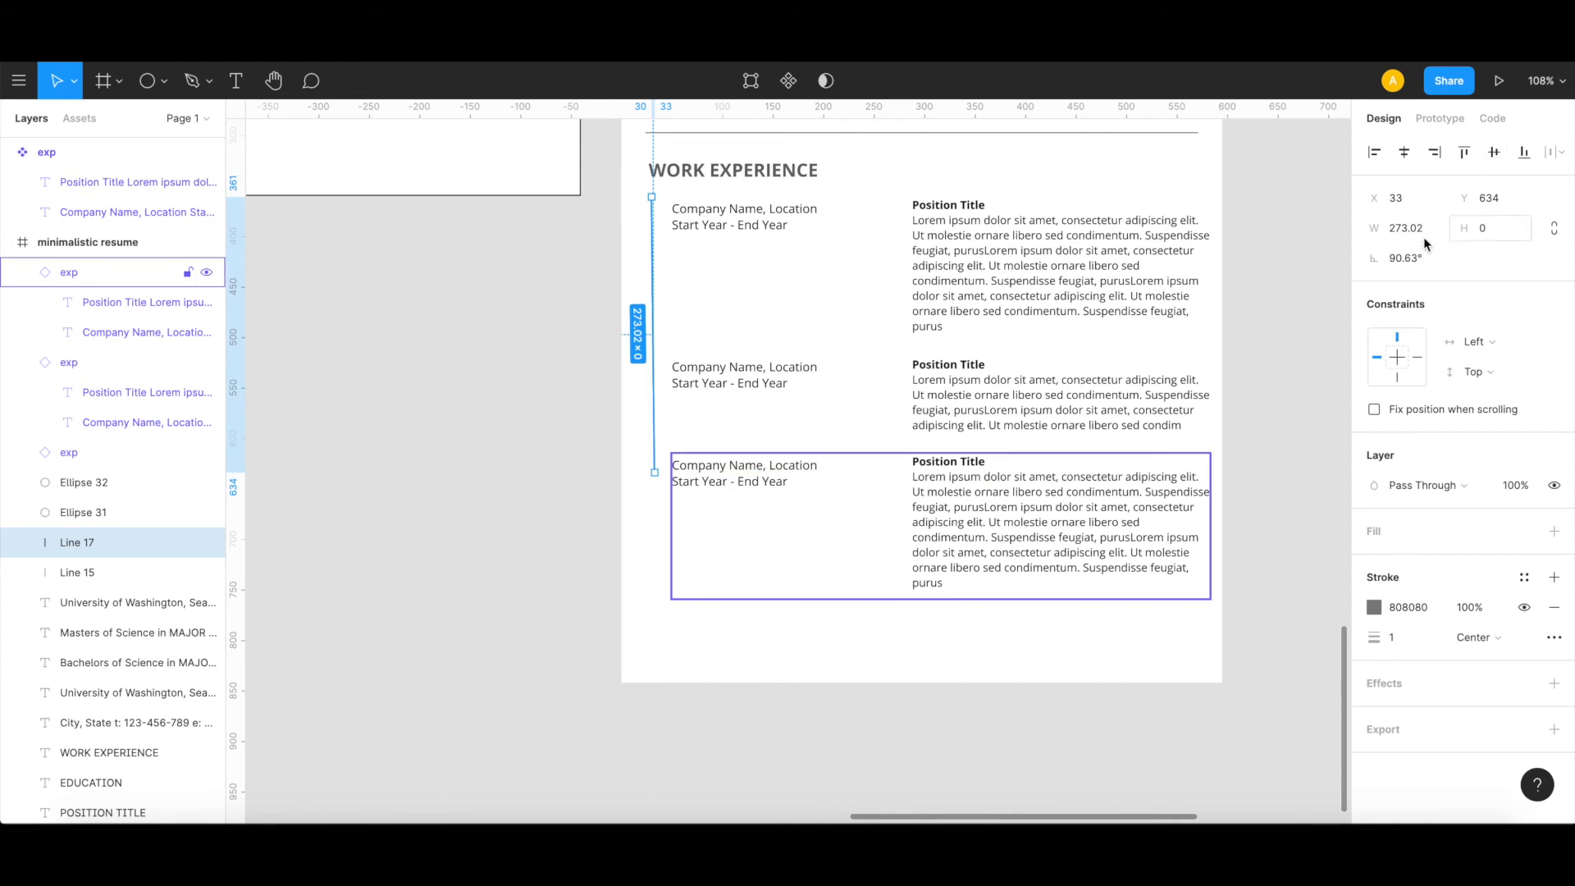
left_click(1410, 260)
type("90")
key("Return")
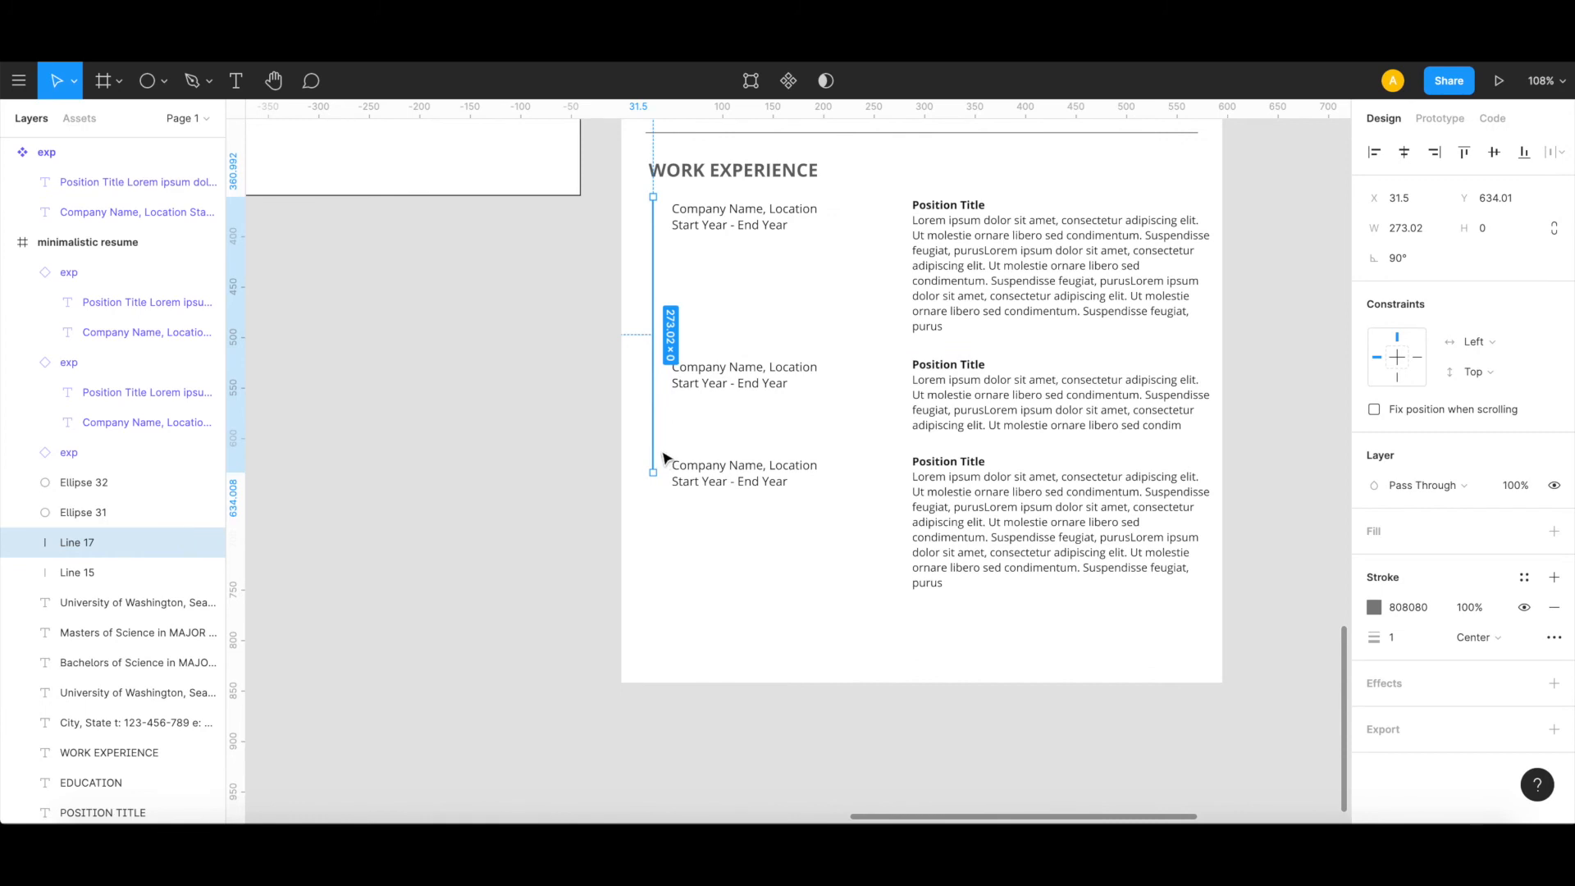
key("Escape")
Step: Copy the first EDUCATION timeline dot and place it on the work timeline beside the first entry at X 28, Y 370
scroll(661, 453, "up", 8)
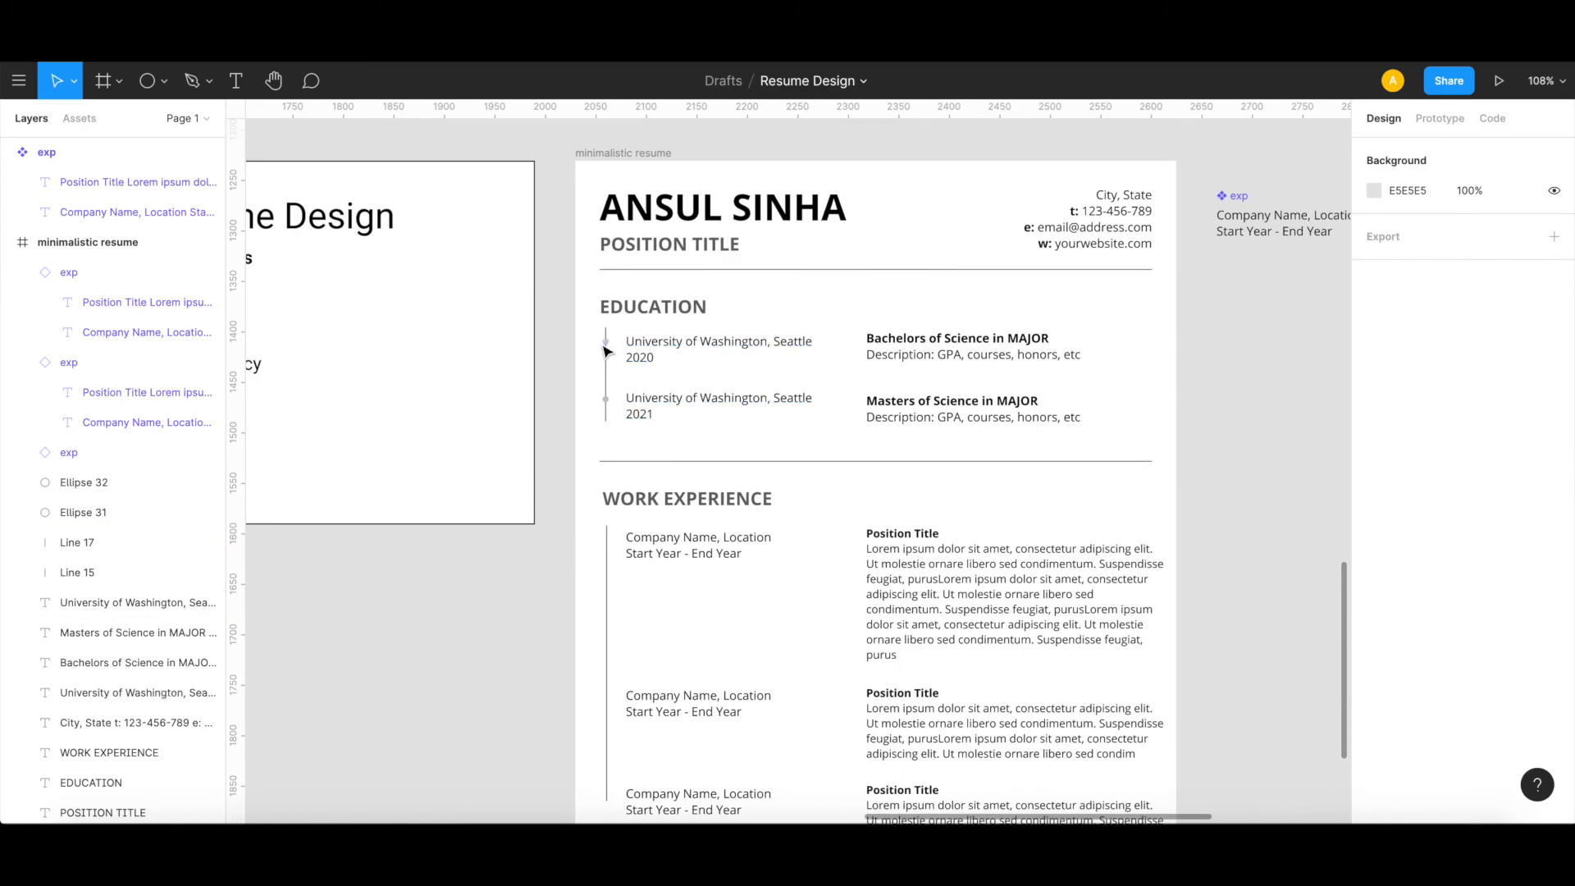
left_click(606, 342)
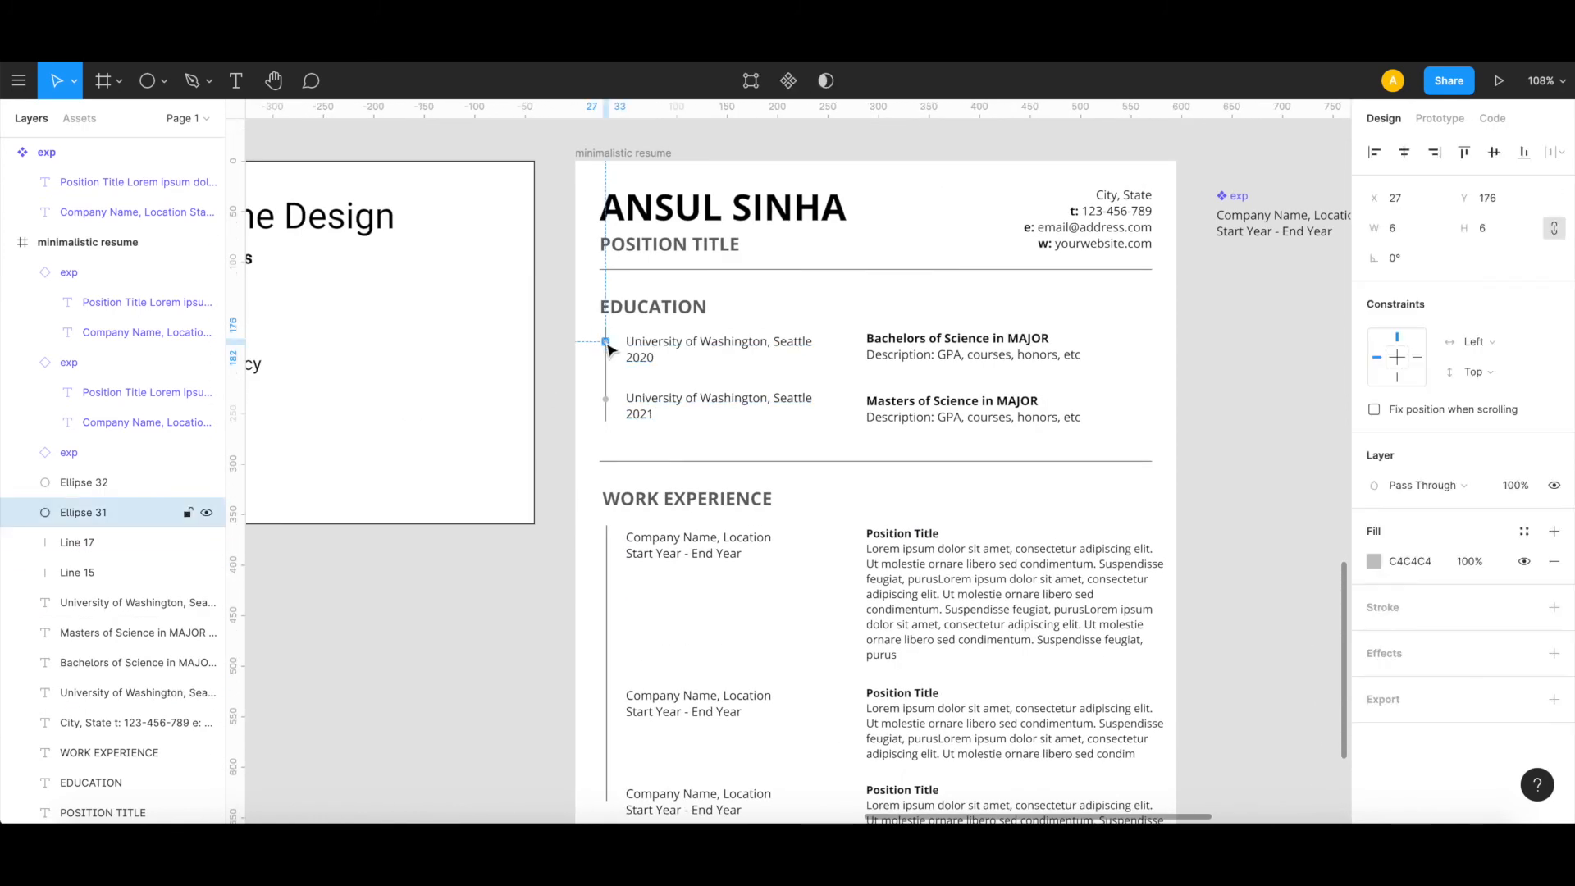
key("ctrl+v")
left_click_drag(606, 342, 609, 541)
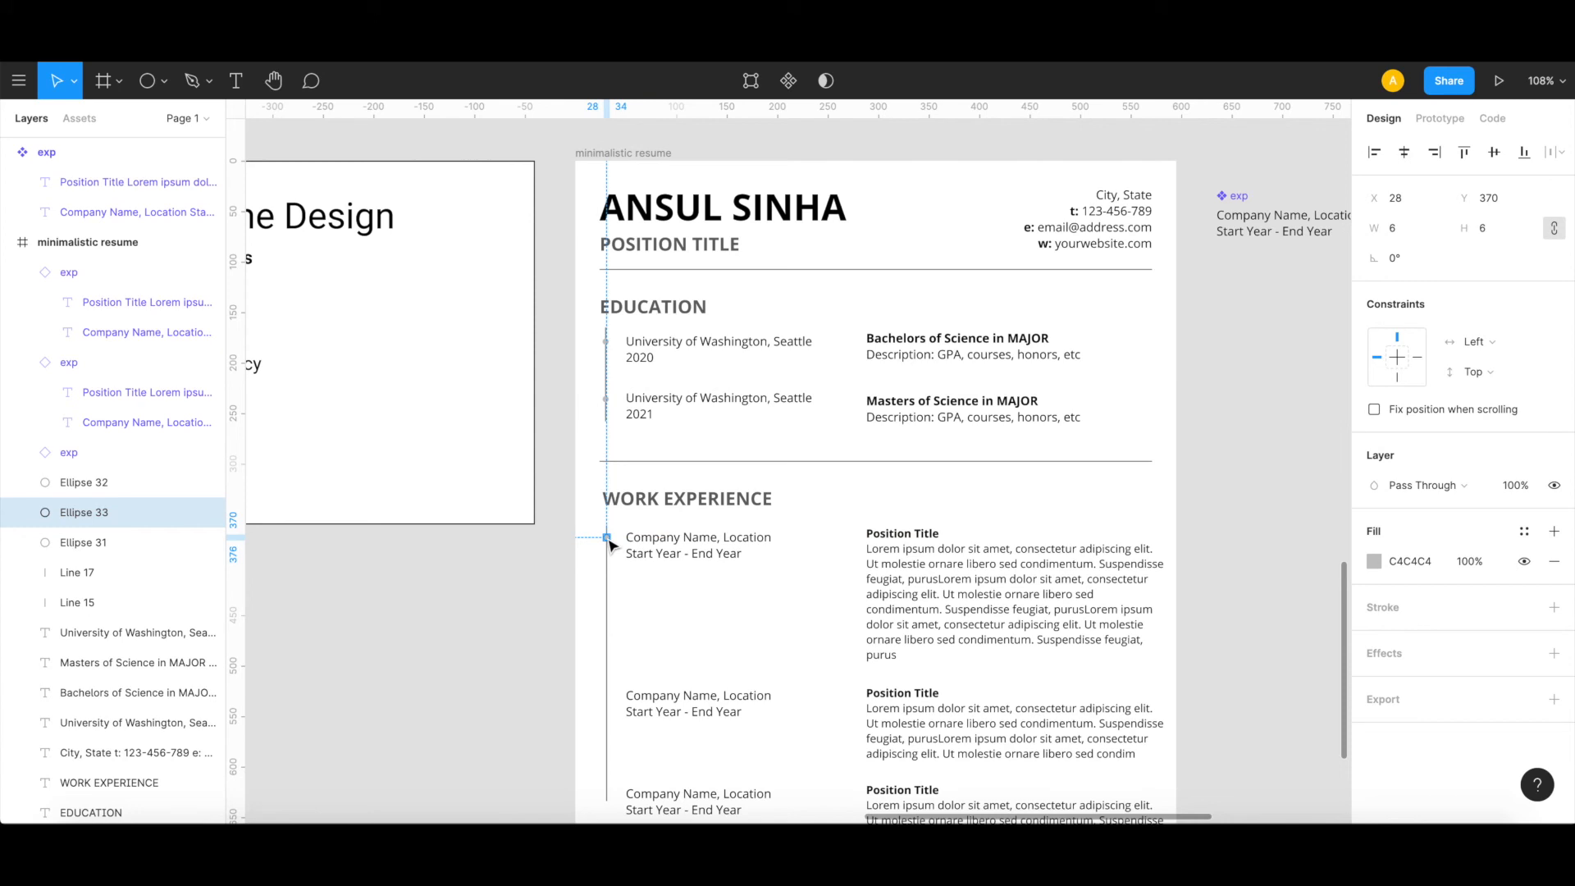
Step: Paste two copies of the timeline dot and place them on the work timeline beside the second entry at X 28, Y 528 and beside the third entry
key("ctrl+v")
left_click_drag(610, 542, 610, 702)
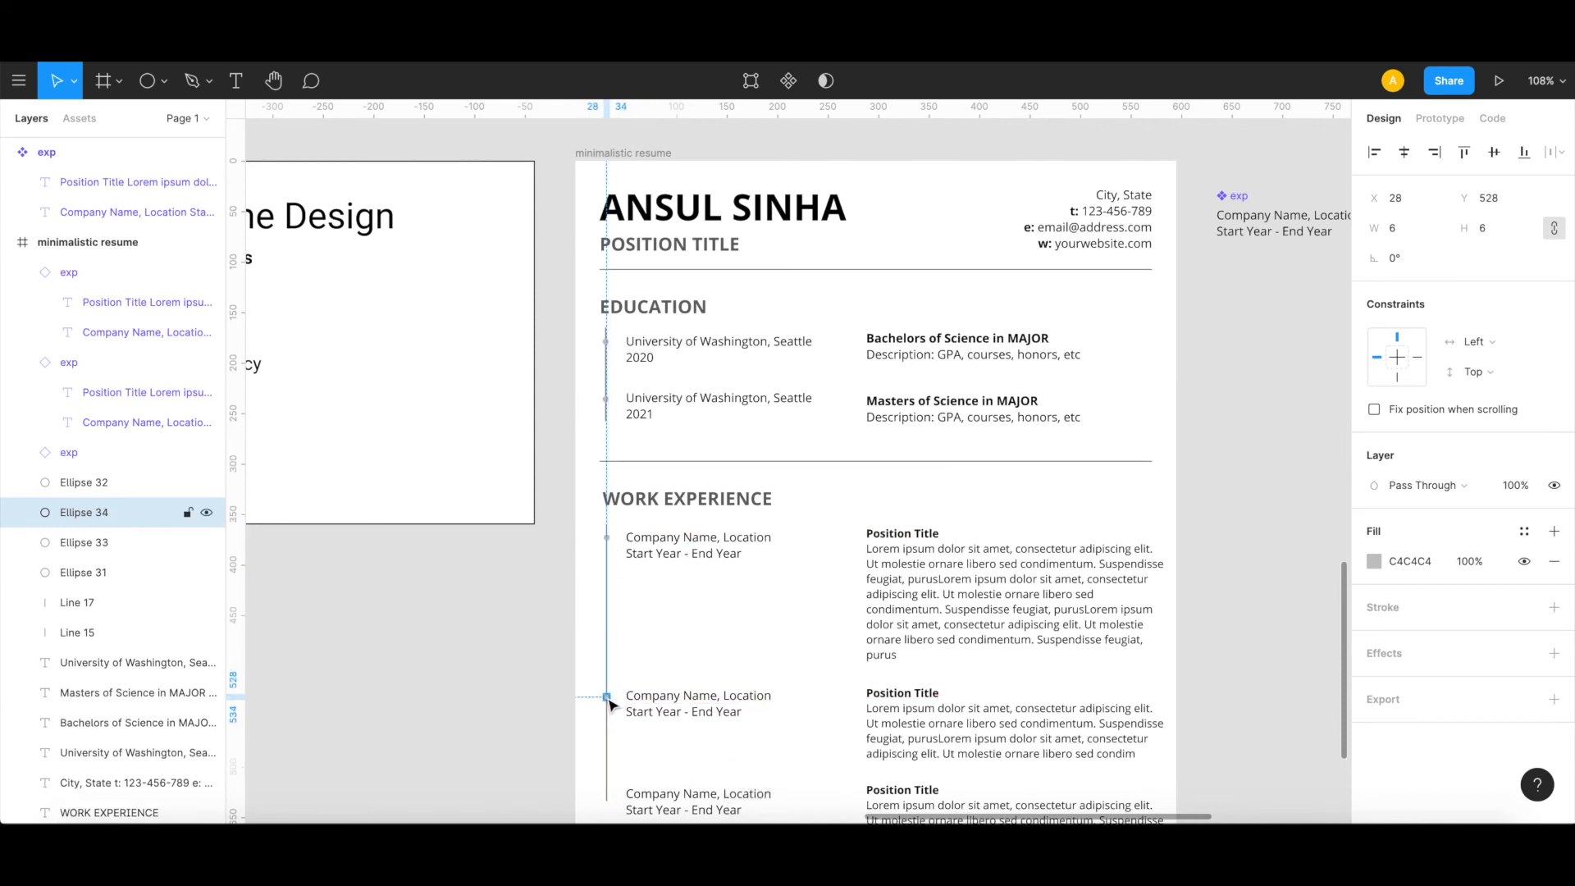
scroll(611, 704, "down", 5)
key("ctrl+v")
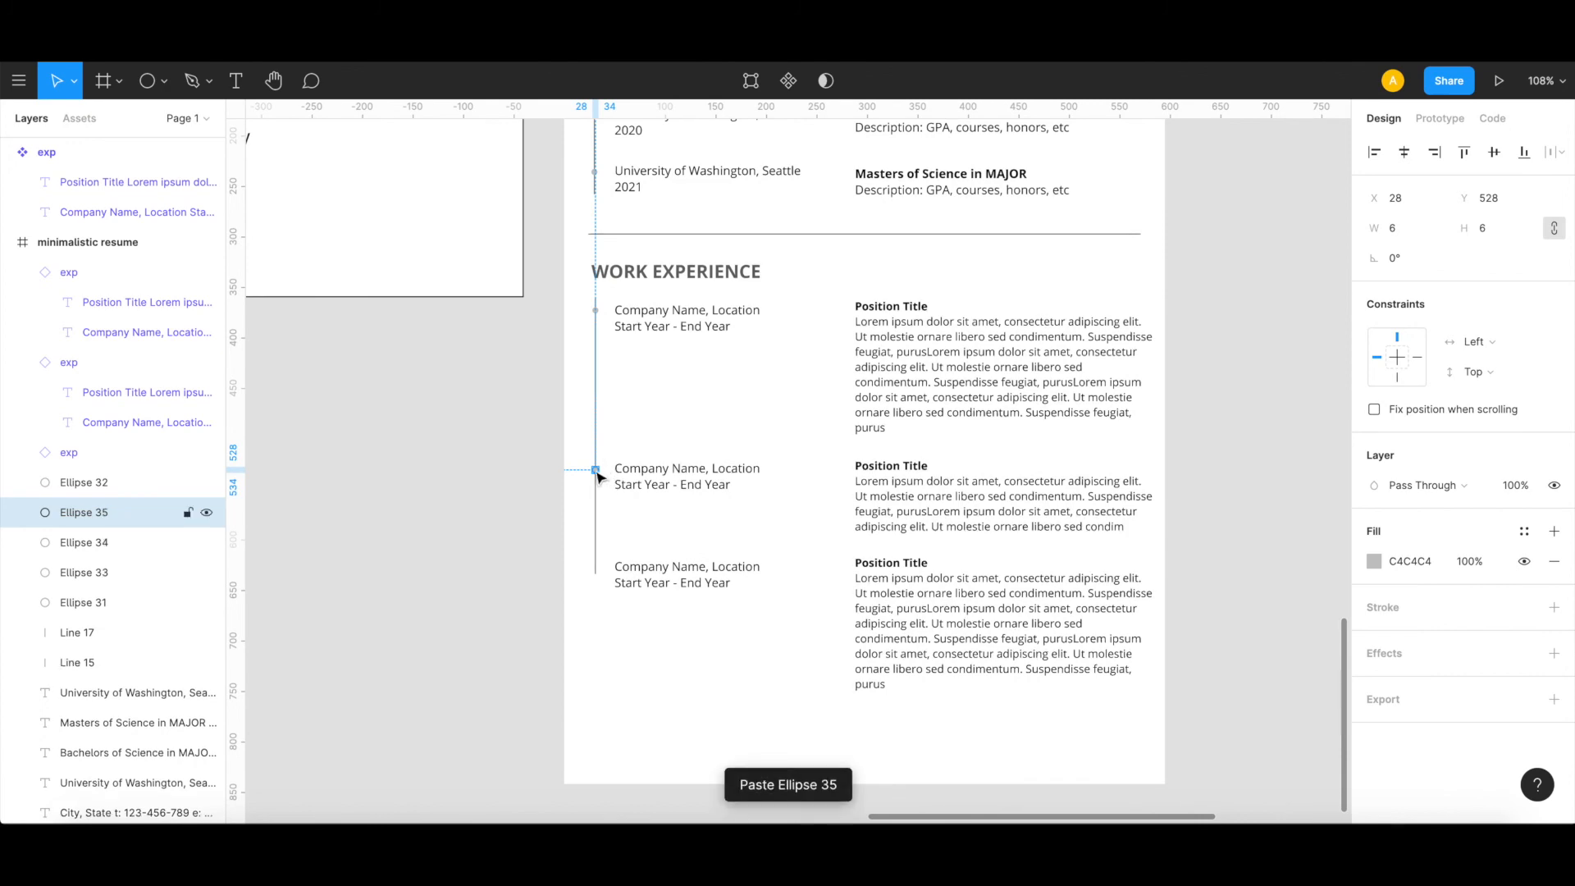
left_click_drag(598, 552, 598, 568)
left_click(460, 631)
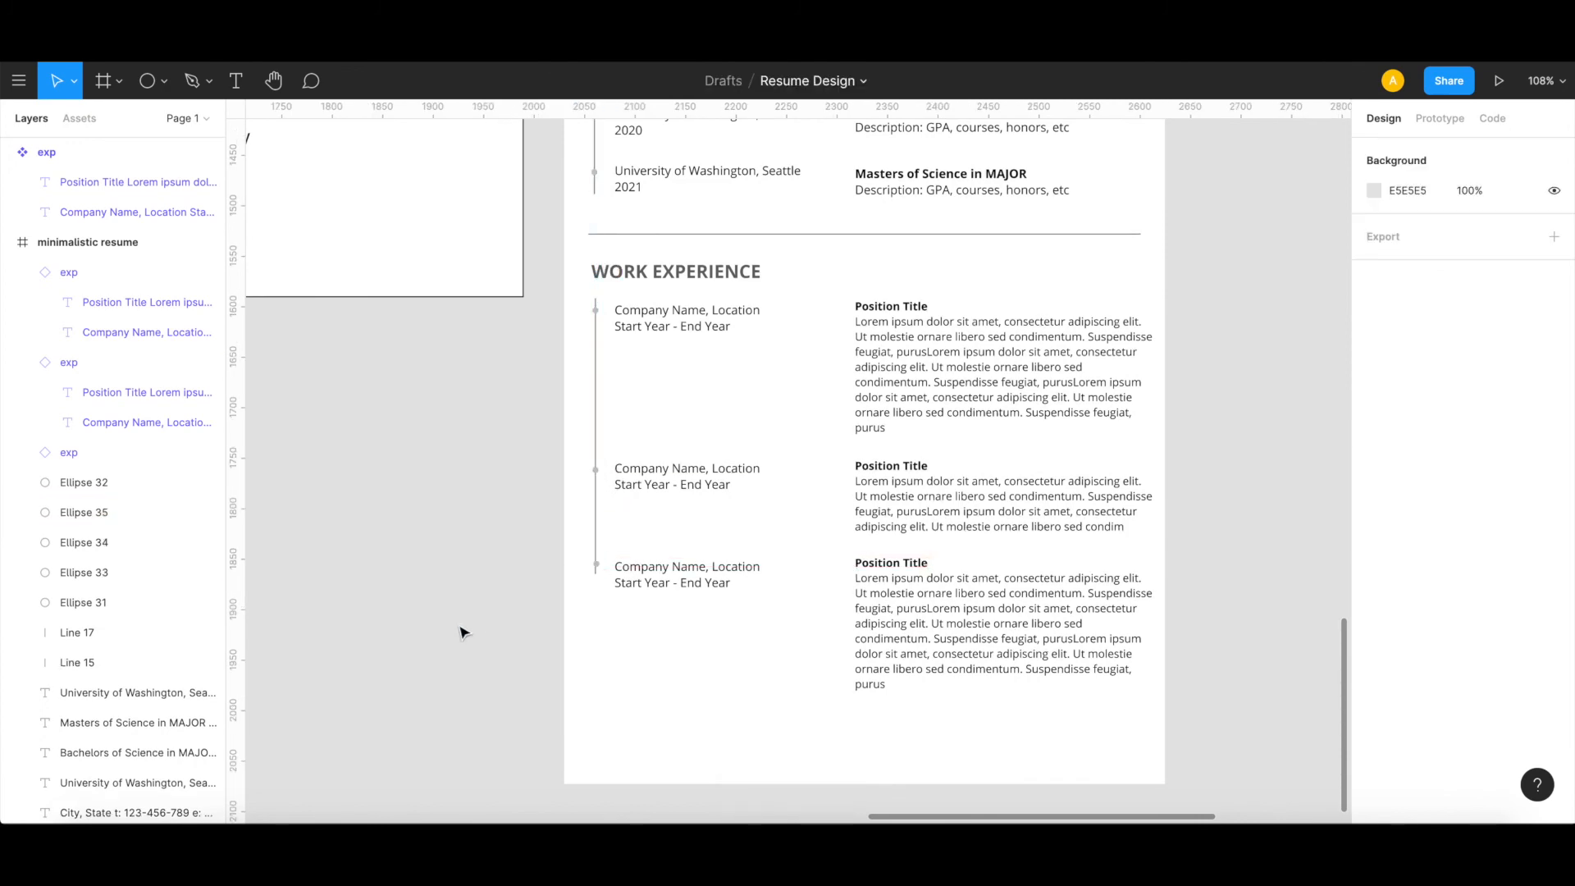
Step: Align the third work entry's dot with the other timeline dots at X 28, Y 621
scroll(460, 632, "right", 1)
scroll(563, 551, "up", 5, "ctrl")
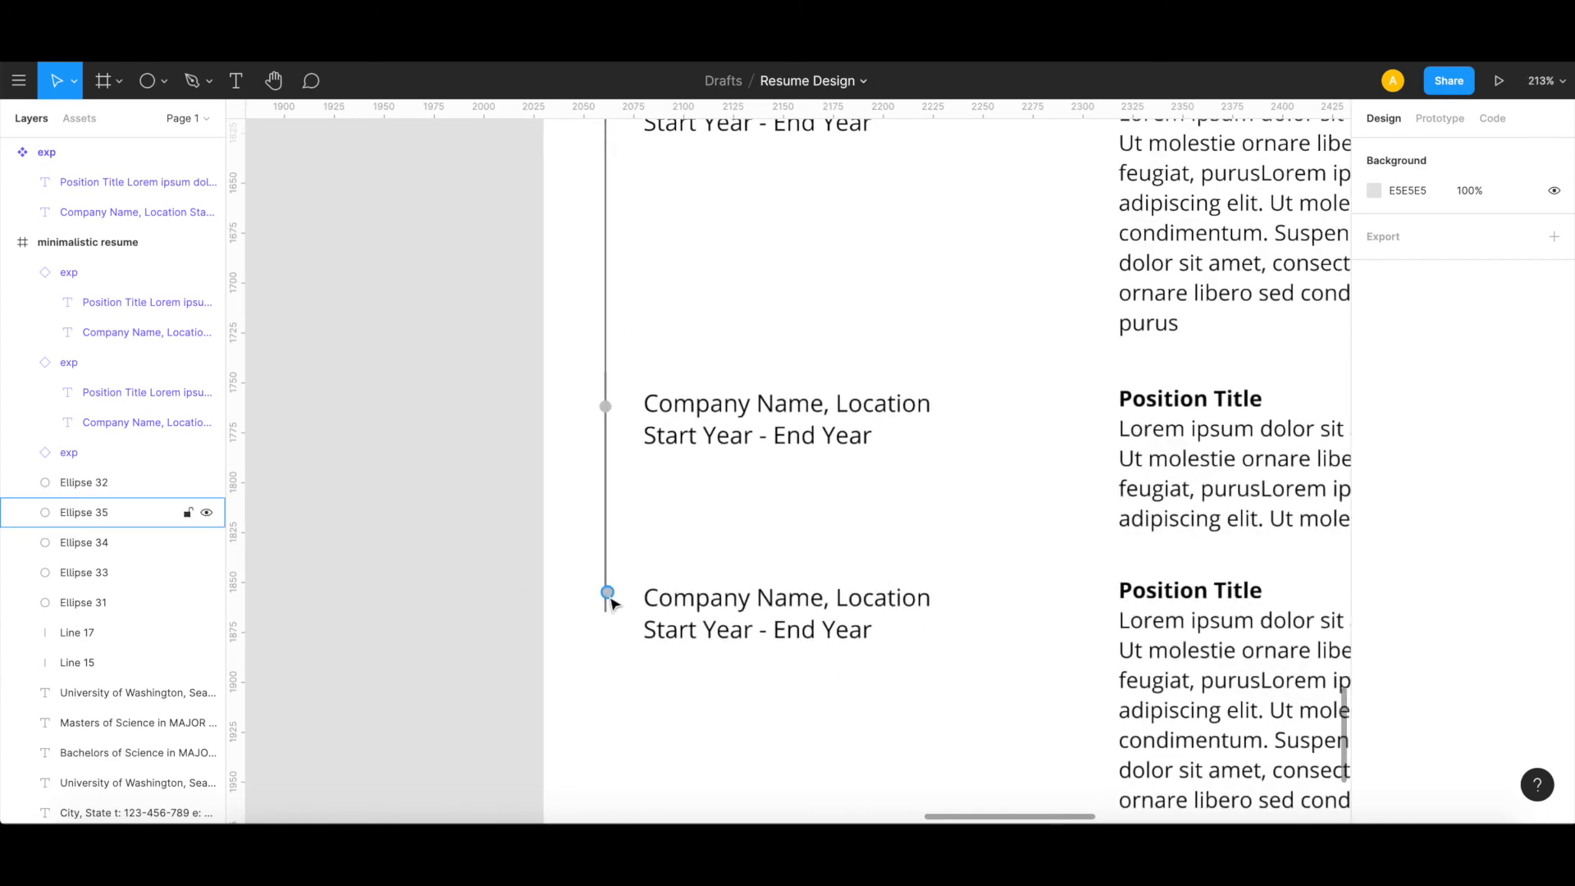
left_click(607, 593)
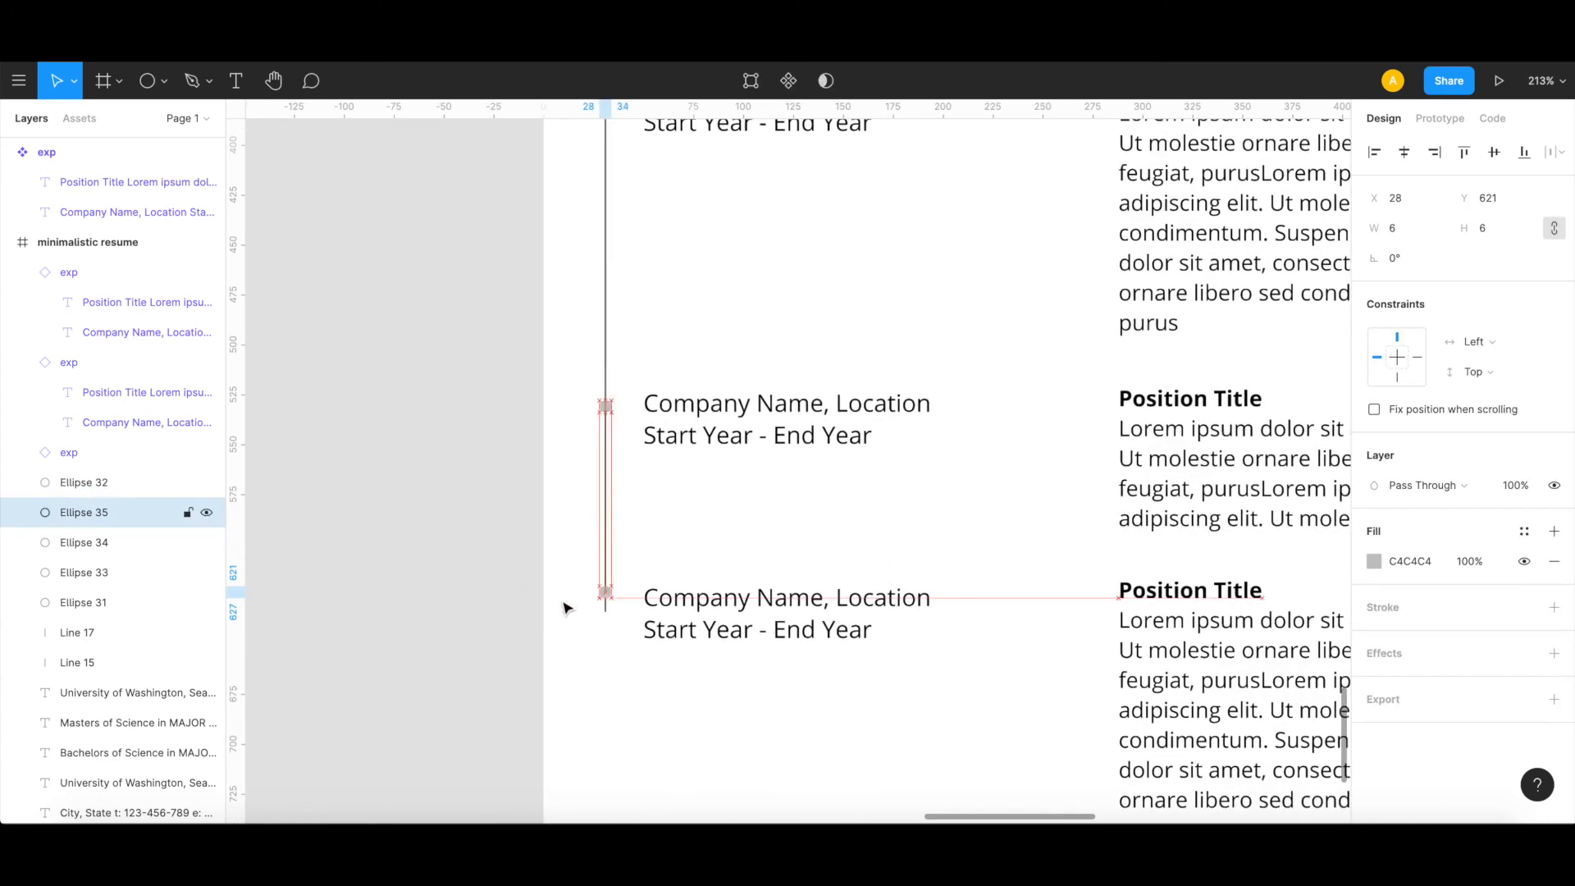
left_click(434, 605)
scroll(434, 606, "down", 8, "ctrl")
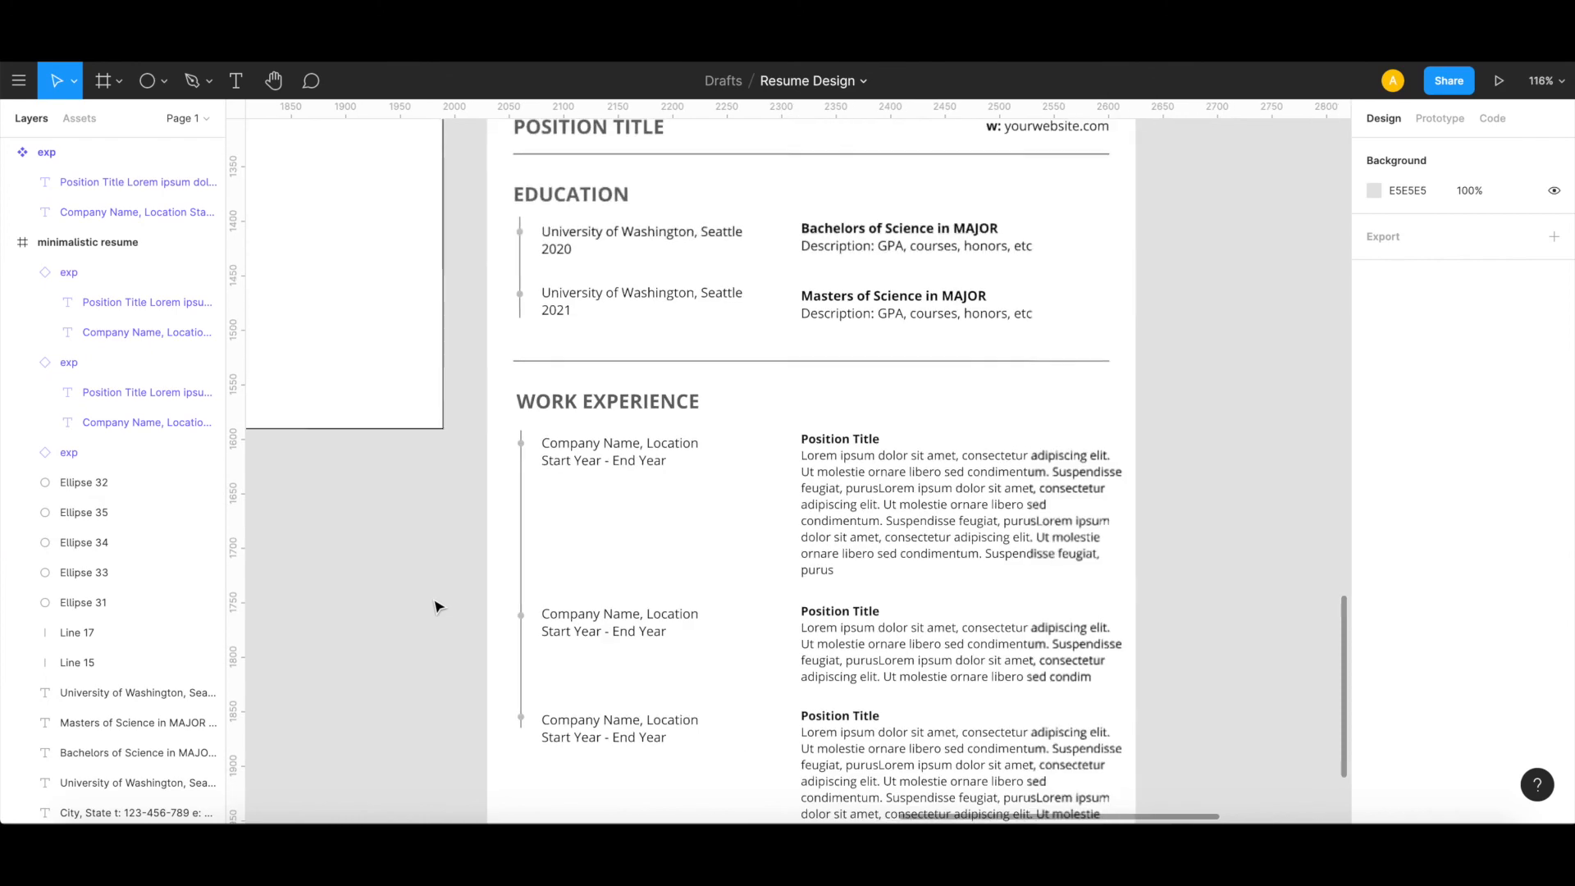
scroll(434, 605, "down", 3)
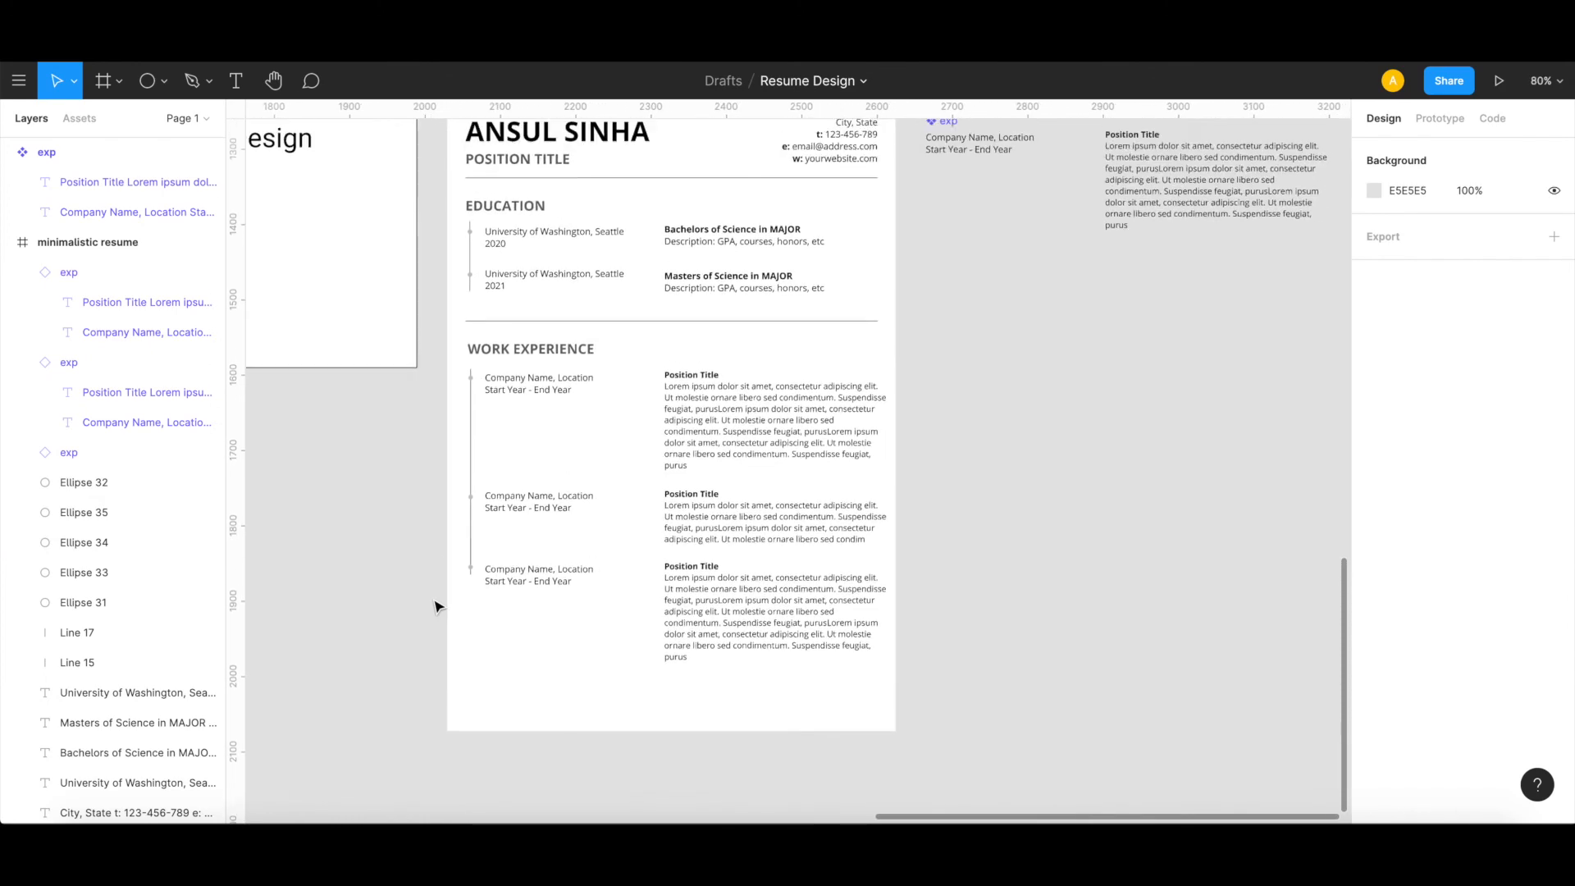
Step: Copy the WORK EXPERIENCE heading together with its divider line and place the copies below the third work entry
left_click(637, 323)
left_click(574, 355, "shift")
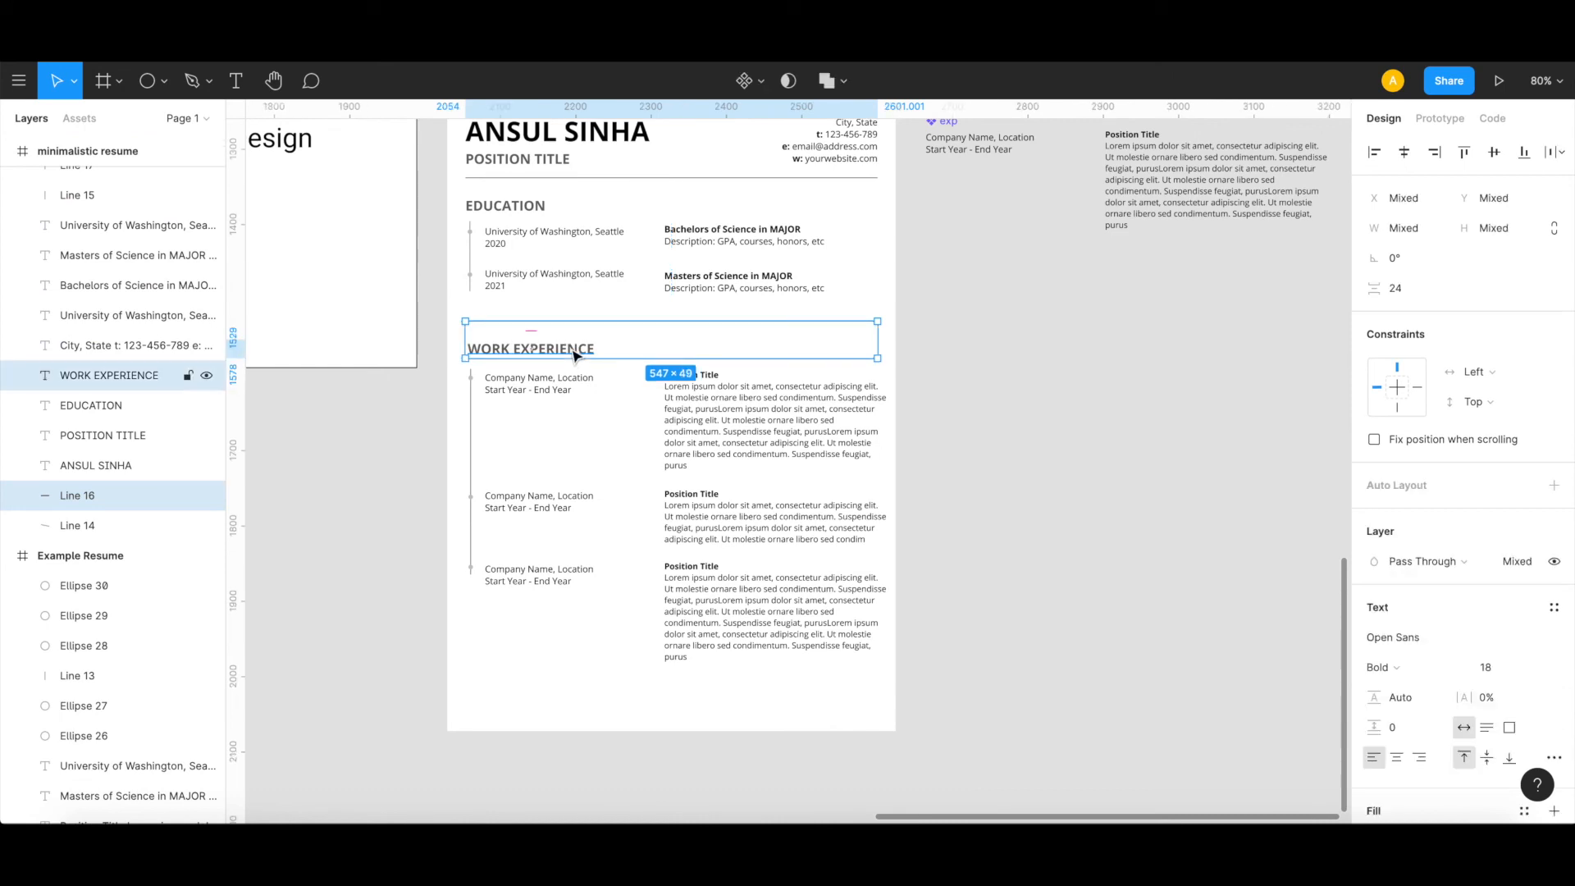
key("ctrl+v")
left_click_drag(574, 354, 571, 704)
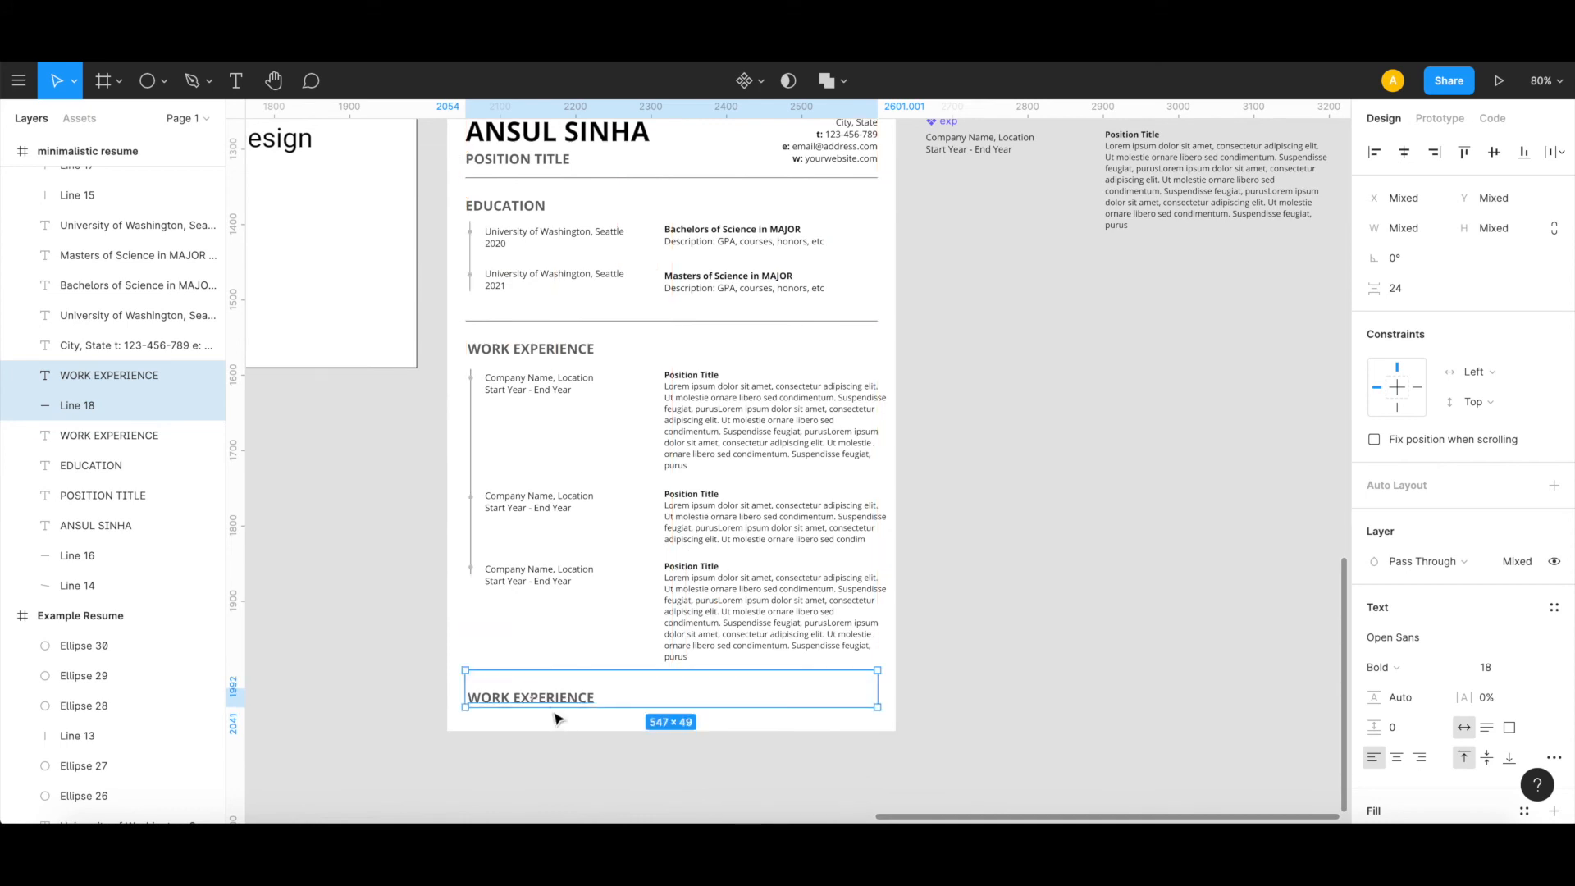
Step: Change the copied heading's text to SKILLS and move it up closer to its divider, at Y 775
double_click(550, 698)
double_click(555, 697)
double_click(489, 698)
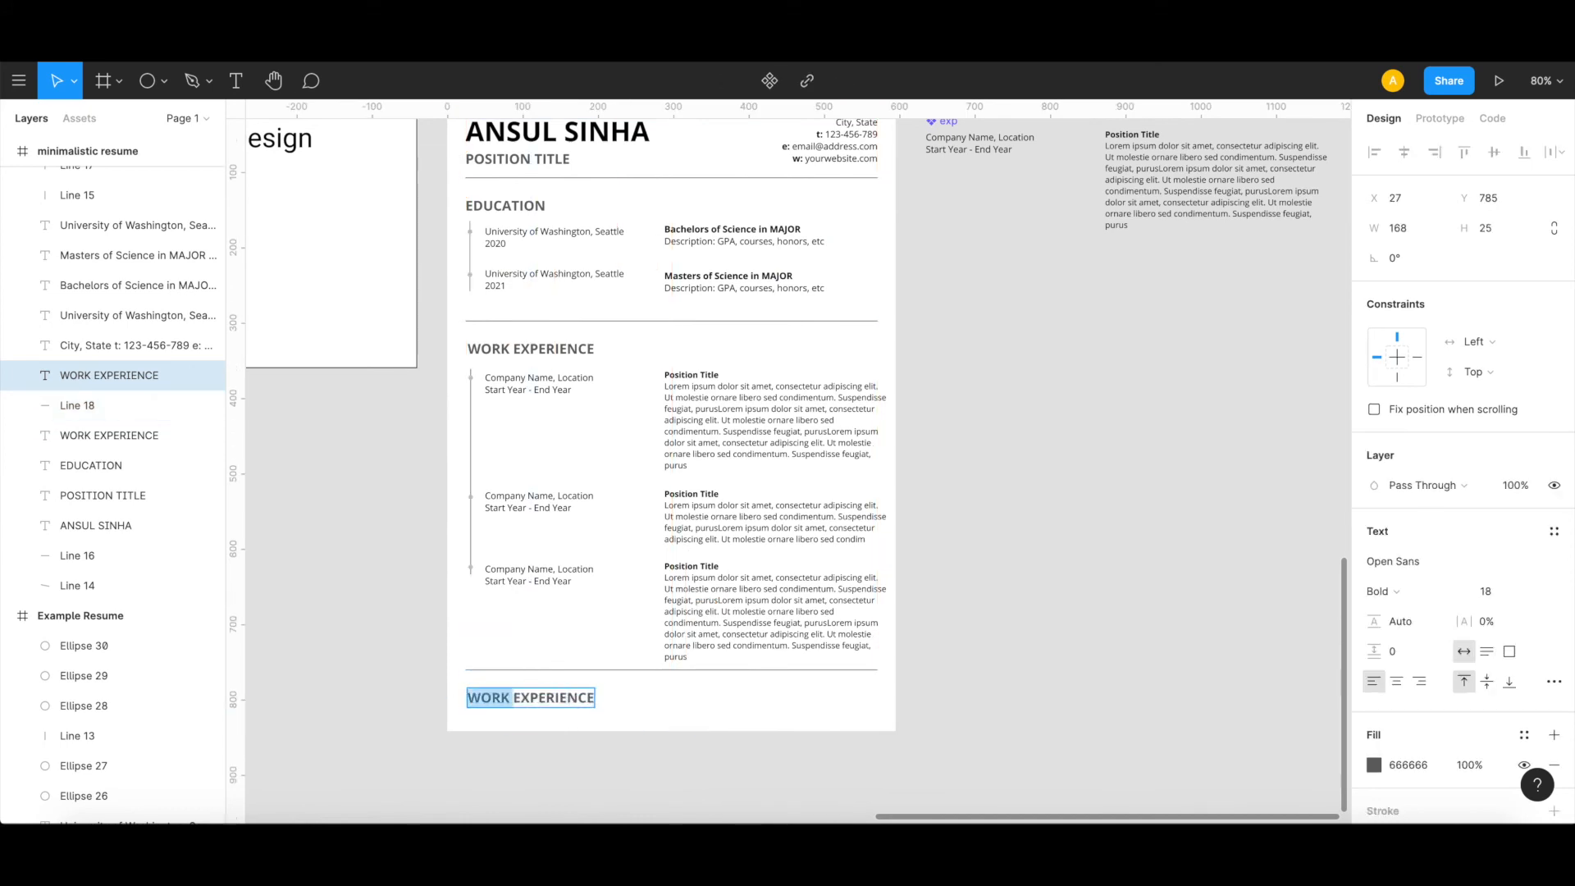
type("SK")
type("ILLS")
key("shift+End")
key("Delete")
key("Escape")
key("Escape")
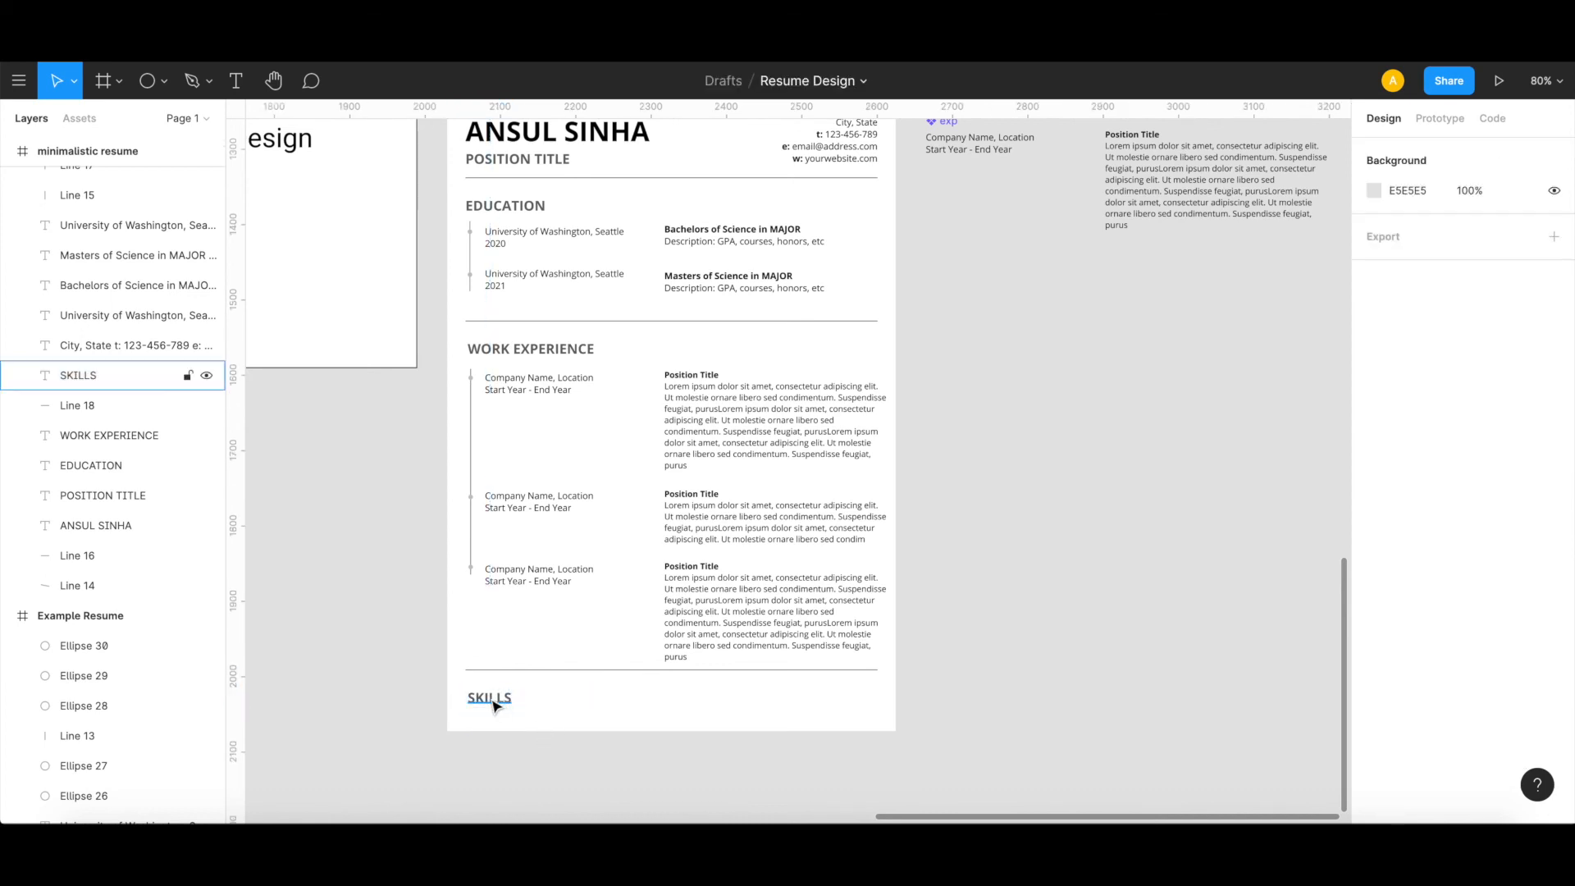
left_click_drag(494, 703, 495, 694)
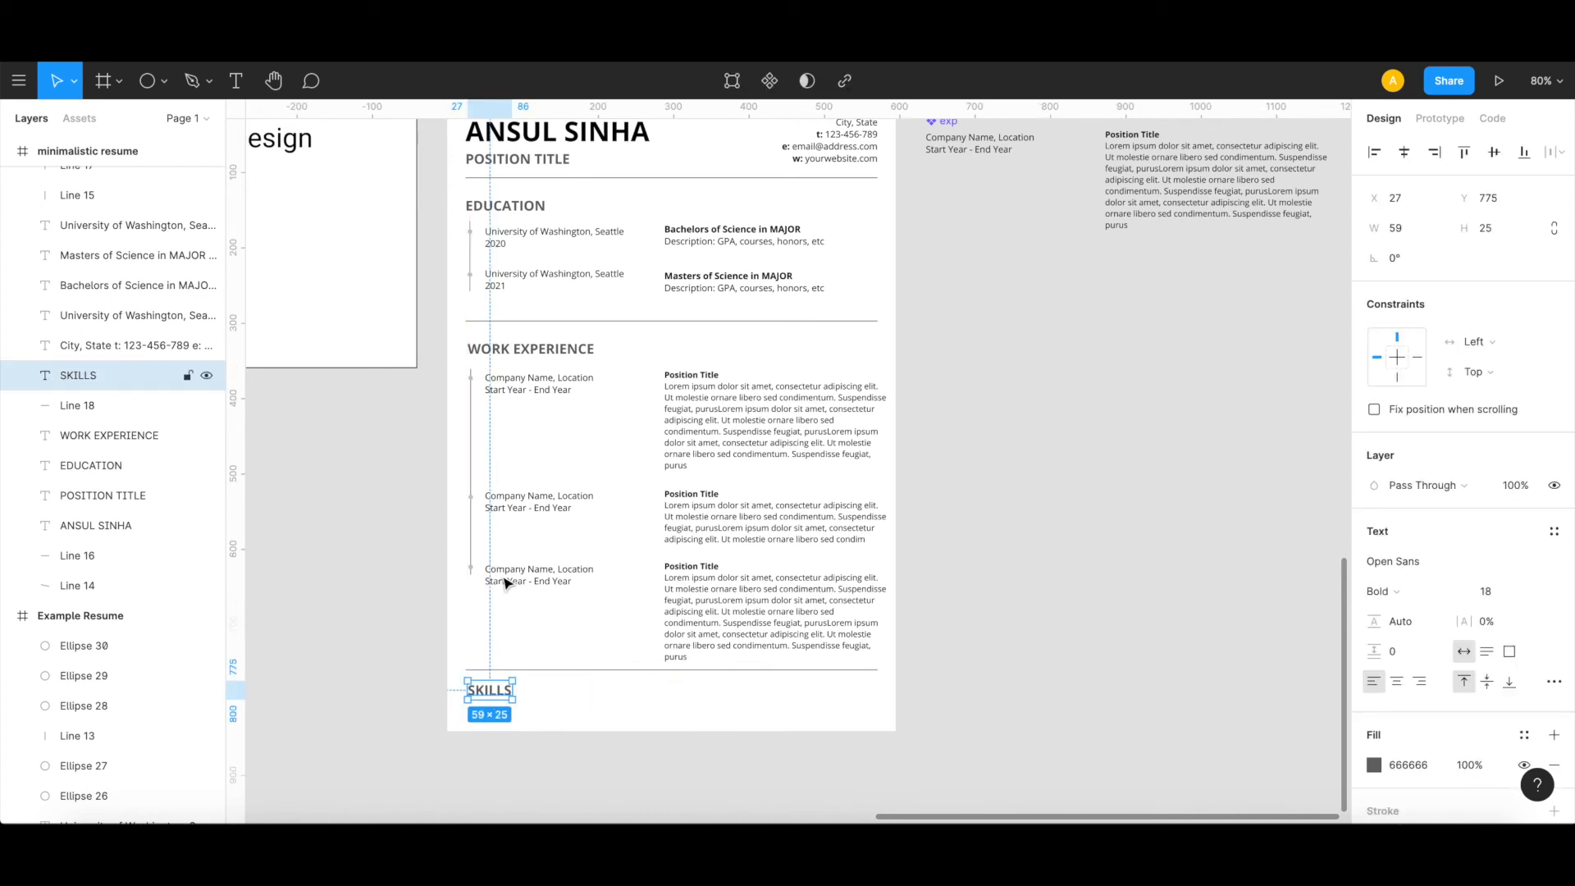
Step: Shift the WORK EXPERIENCE heading and its entries with their timeline up slightly, and move the SKILLS heading and its divider up together
left_click_drag(542, 356, 544, 345)
left_click_drag(453, 373, 780, 616)
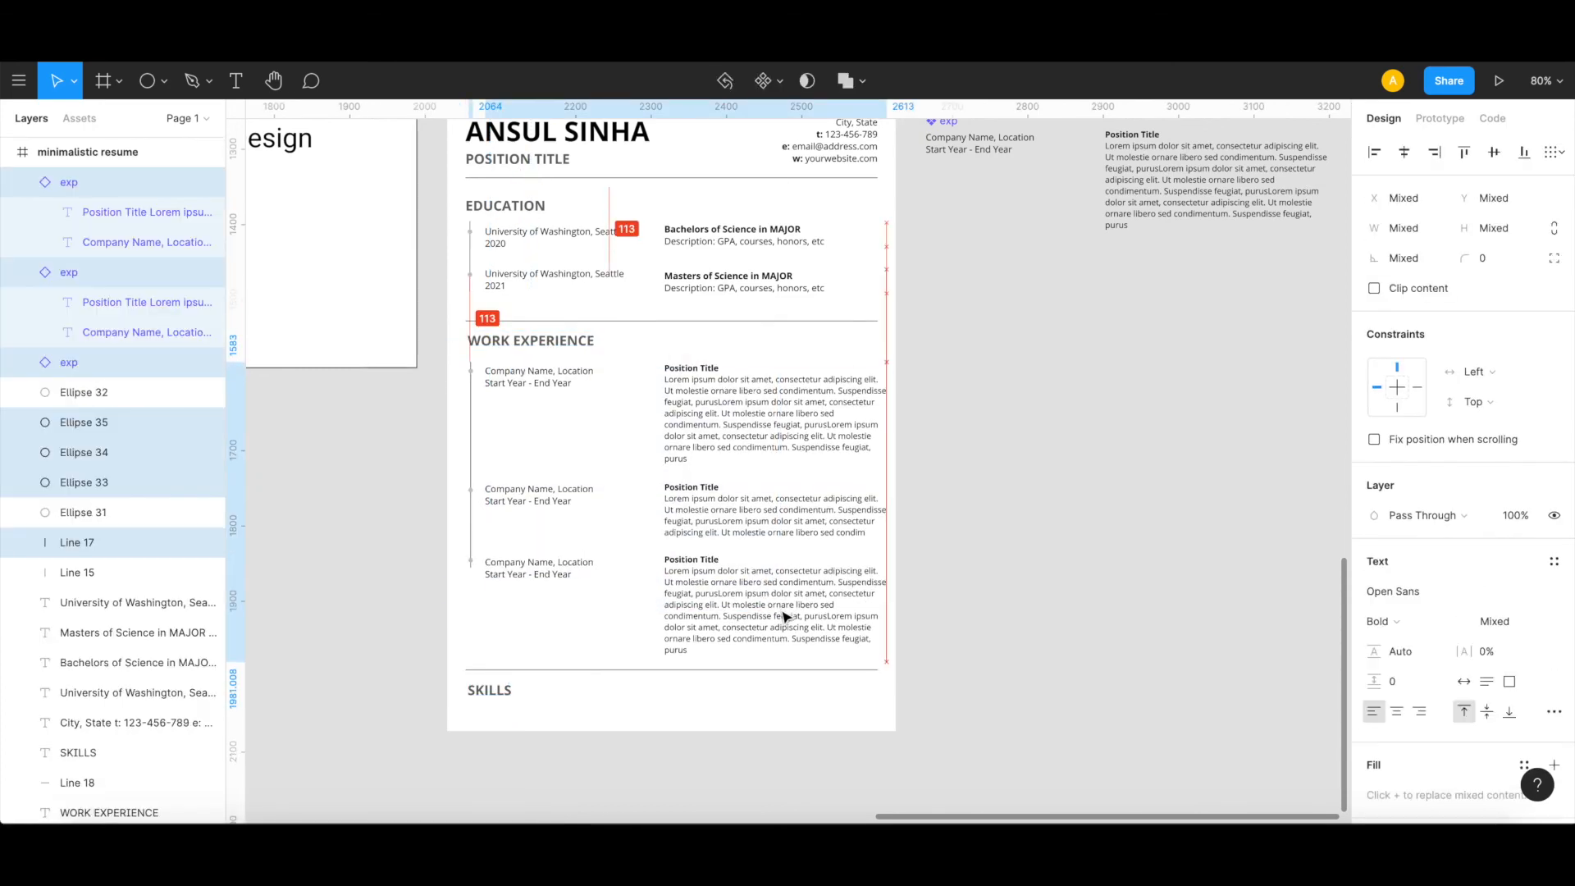
left_click(498, 696)
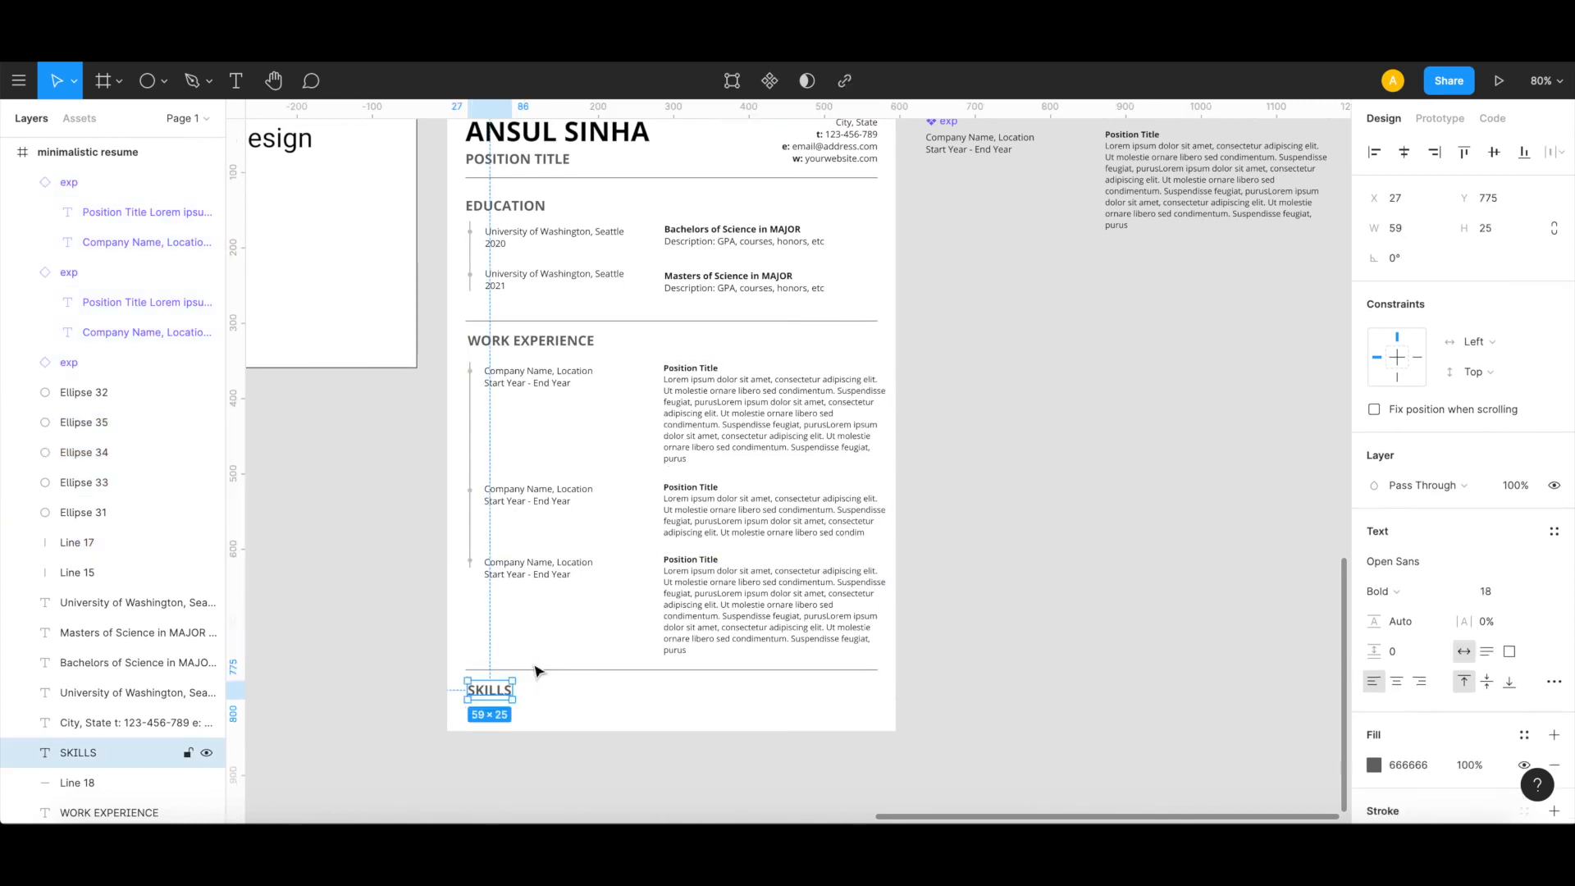
left_click(535, 668)
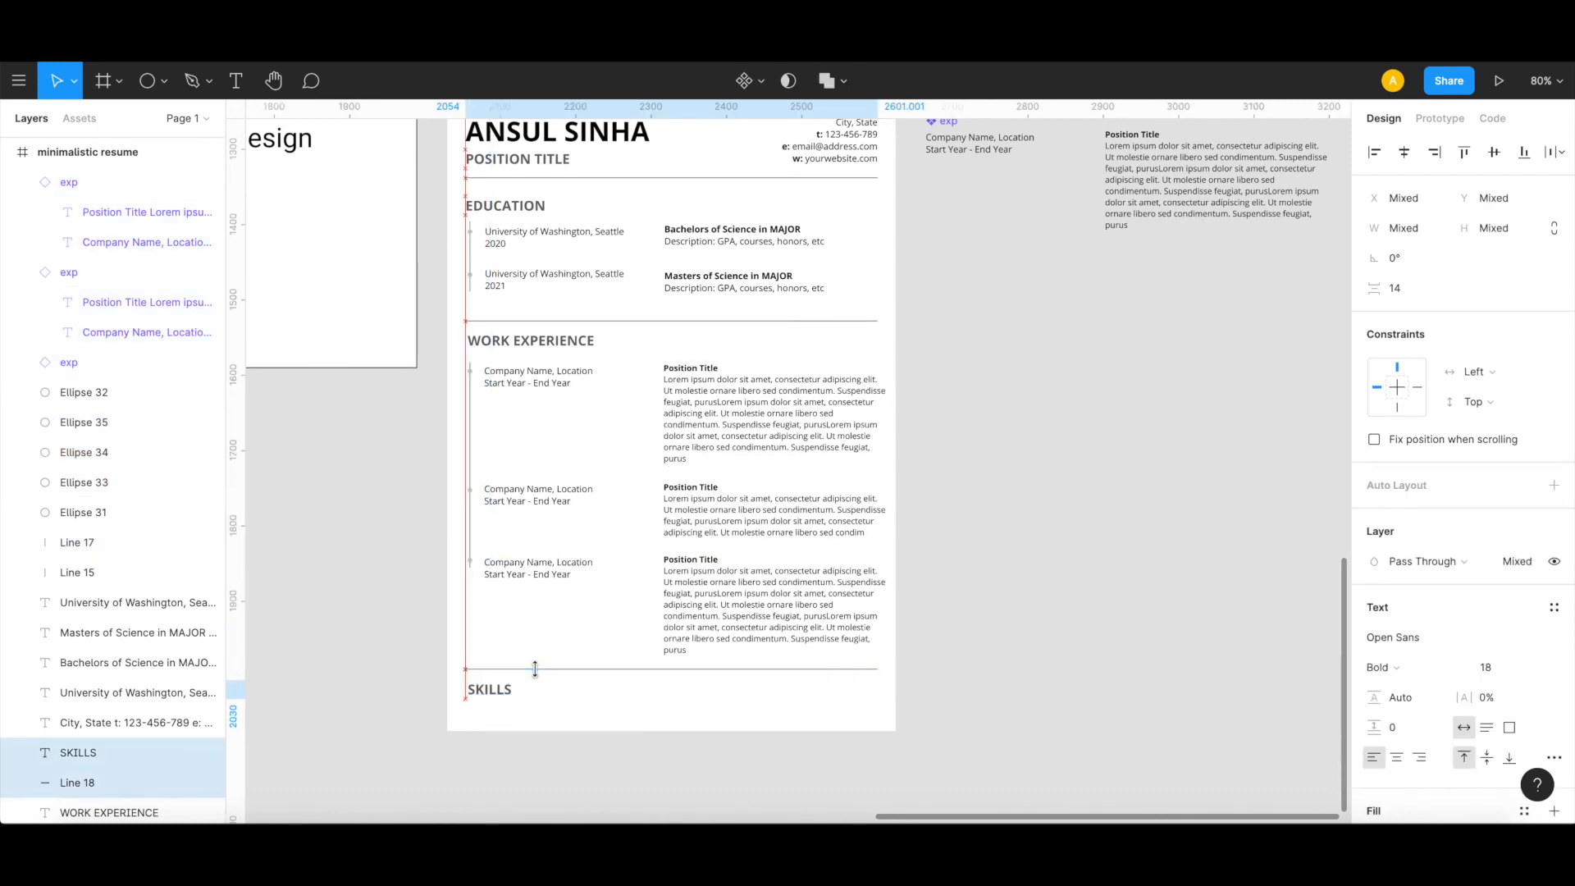
left_click(420, 679)
Step: Add the text "Skill 1" below the SKILLS heading in Open Sans Regular, size 12
scroll(419, 680, "left", 2)
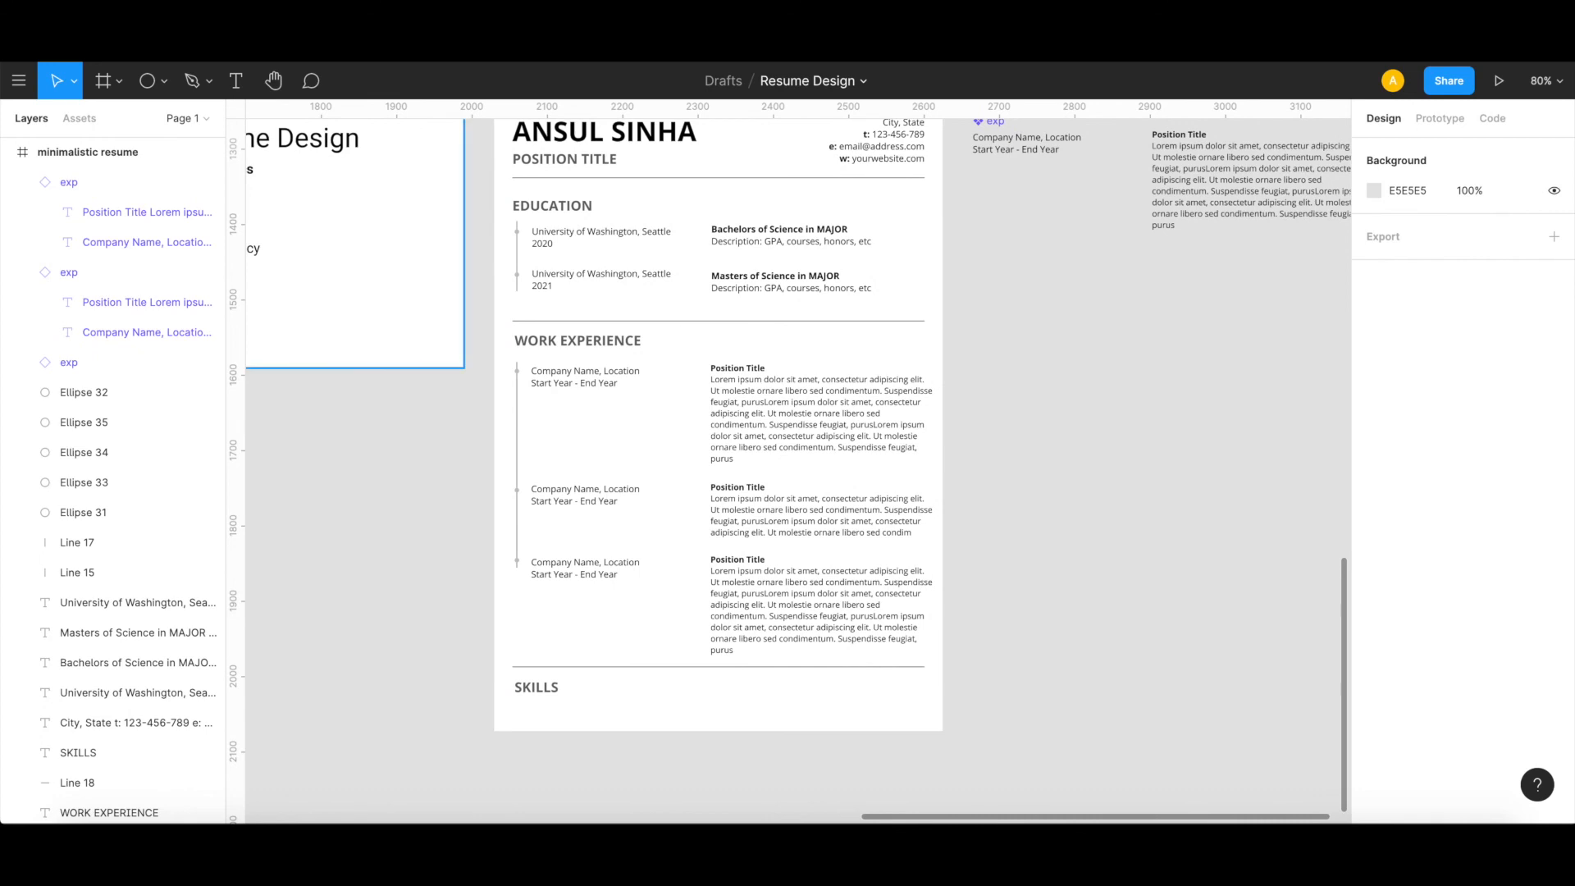
key("t")
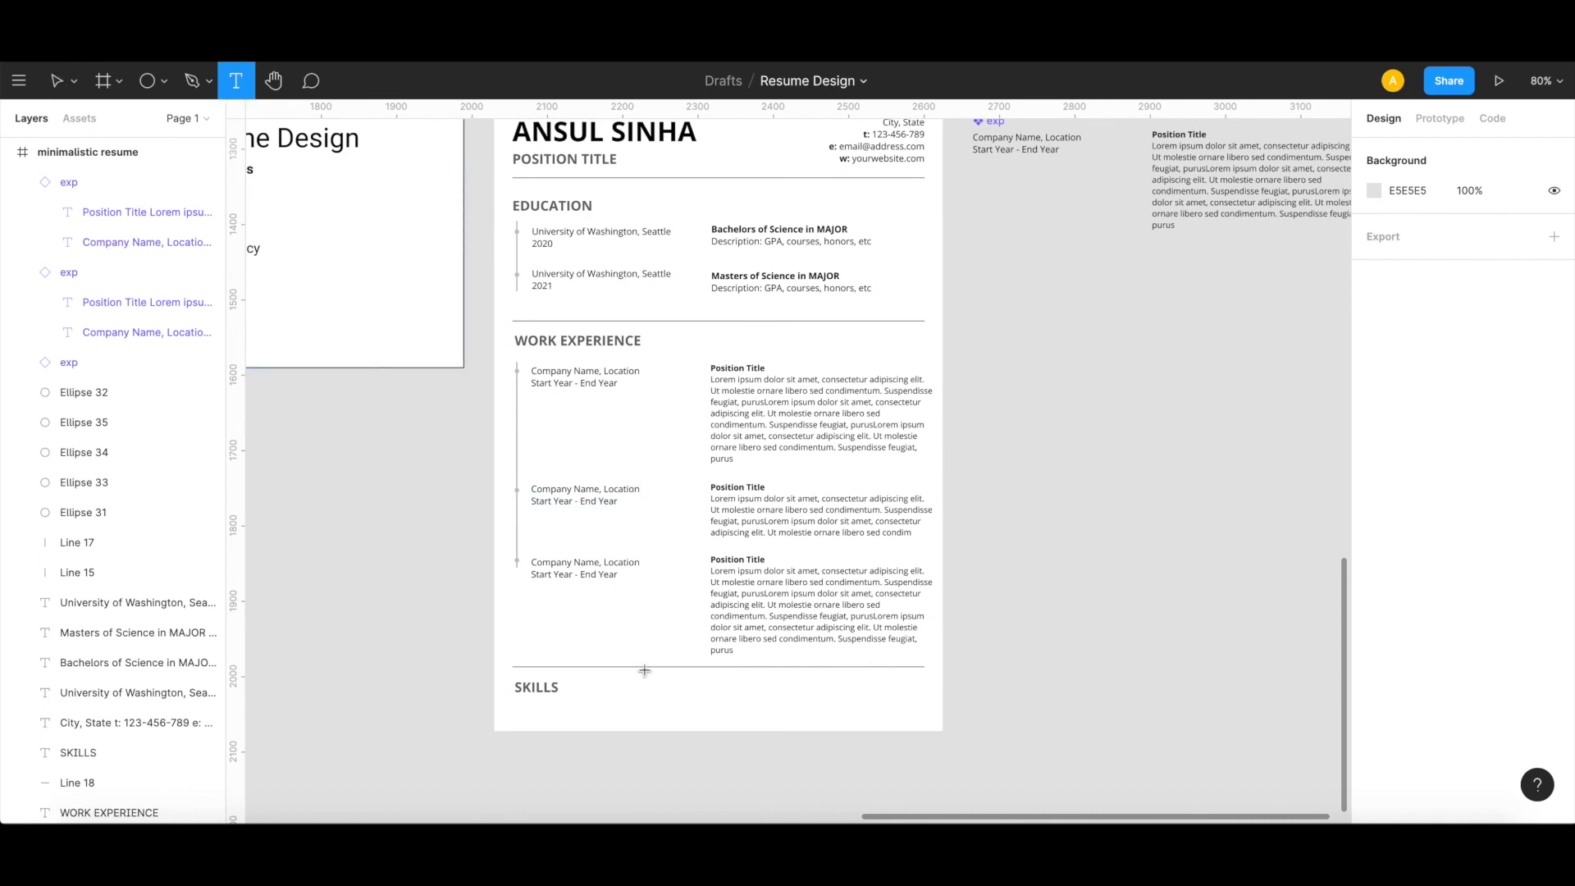
left_click(553, 706)
type("Skill")
key("ctrl+a")
left_click(1418, 592)
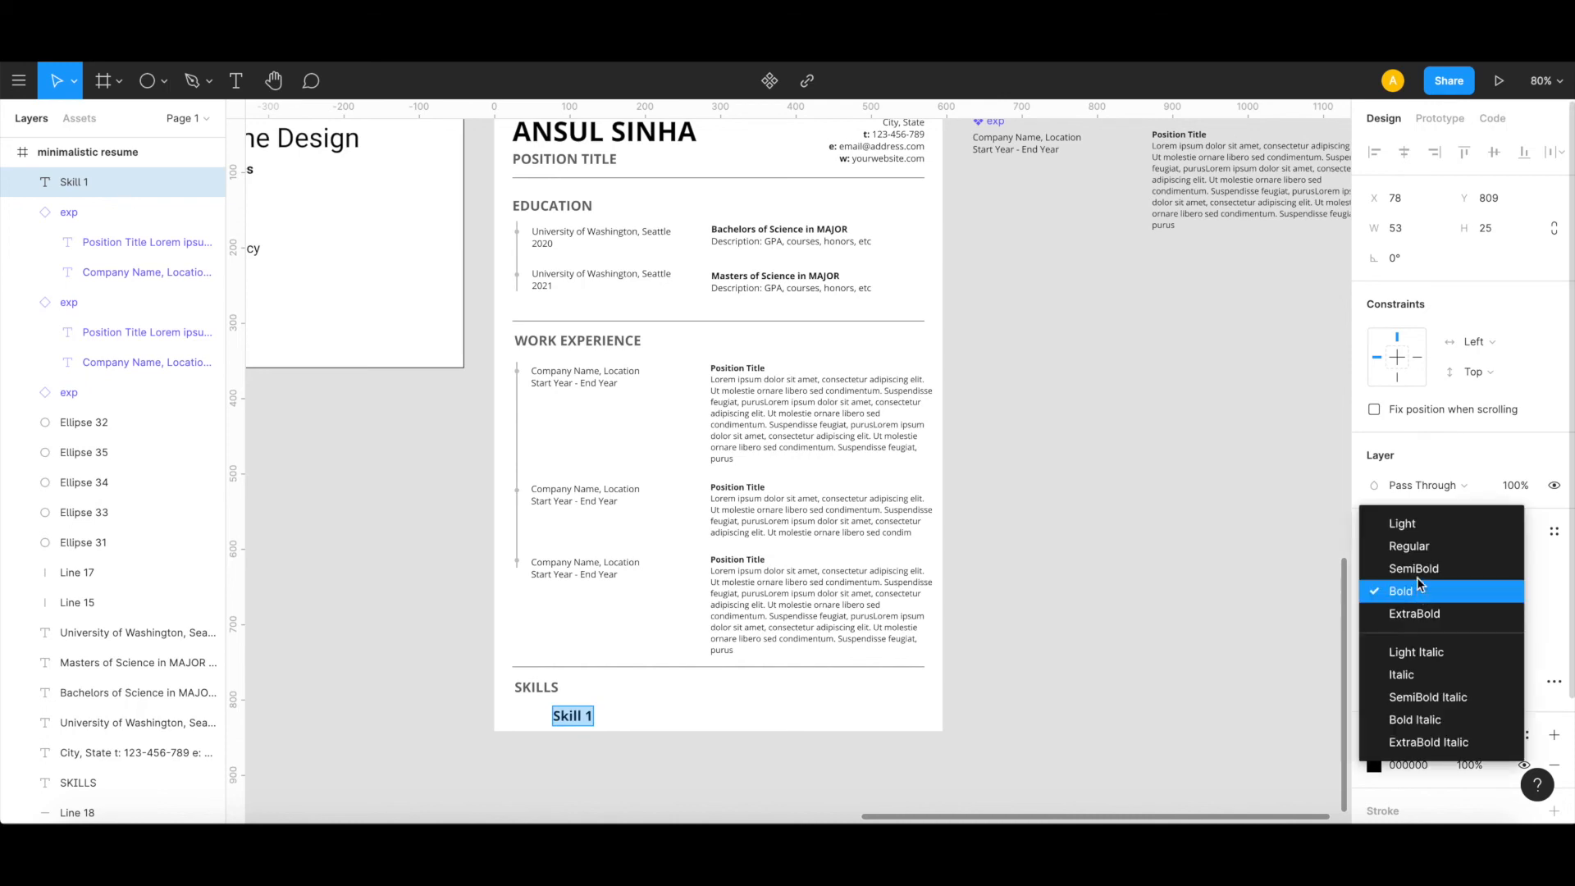
left_click(1407, 545)
left_click(1503, 589)
type("12")
key("Return")
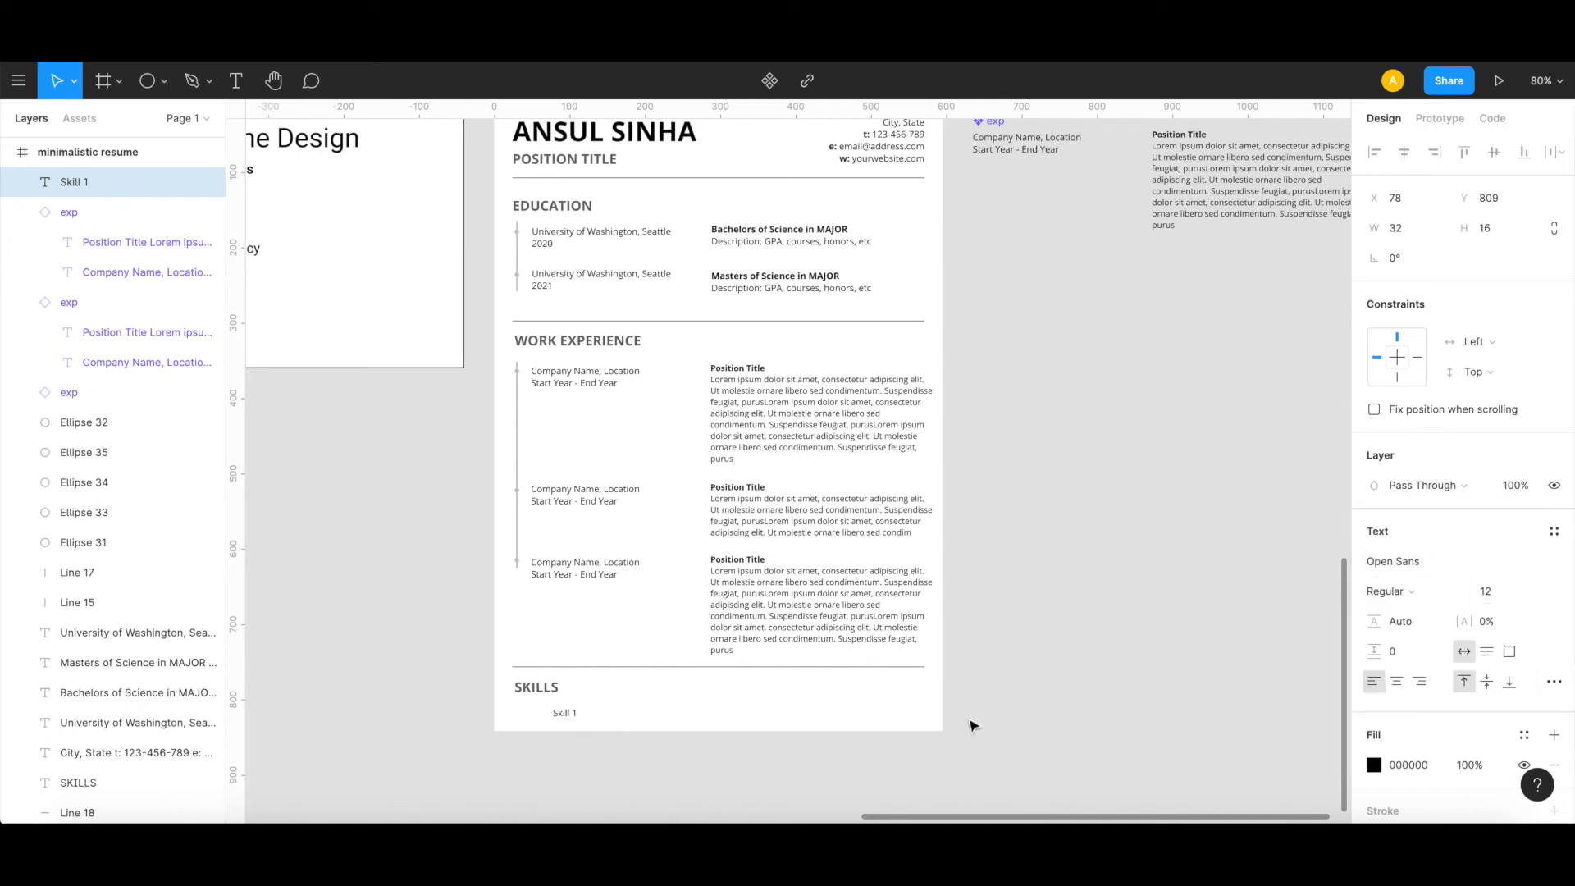
key("Escape")
Step: Paste four copies of the "Skill 1" text and spread them in a row under SKILLS, with the last one at X 484, Y 800
left_click_drag(570, 715, 630, 713)
key("ctrl+v")
key("ctrl+v")
key("ctrl+v")
left_click_drag(636, 712, 838, 711)
key("ctrl+v")
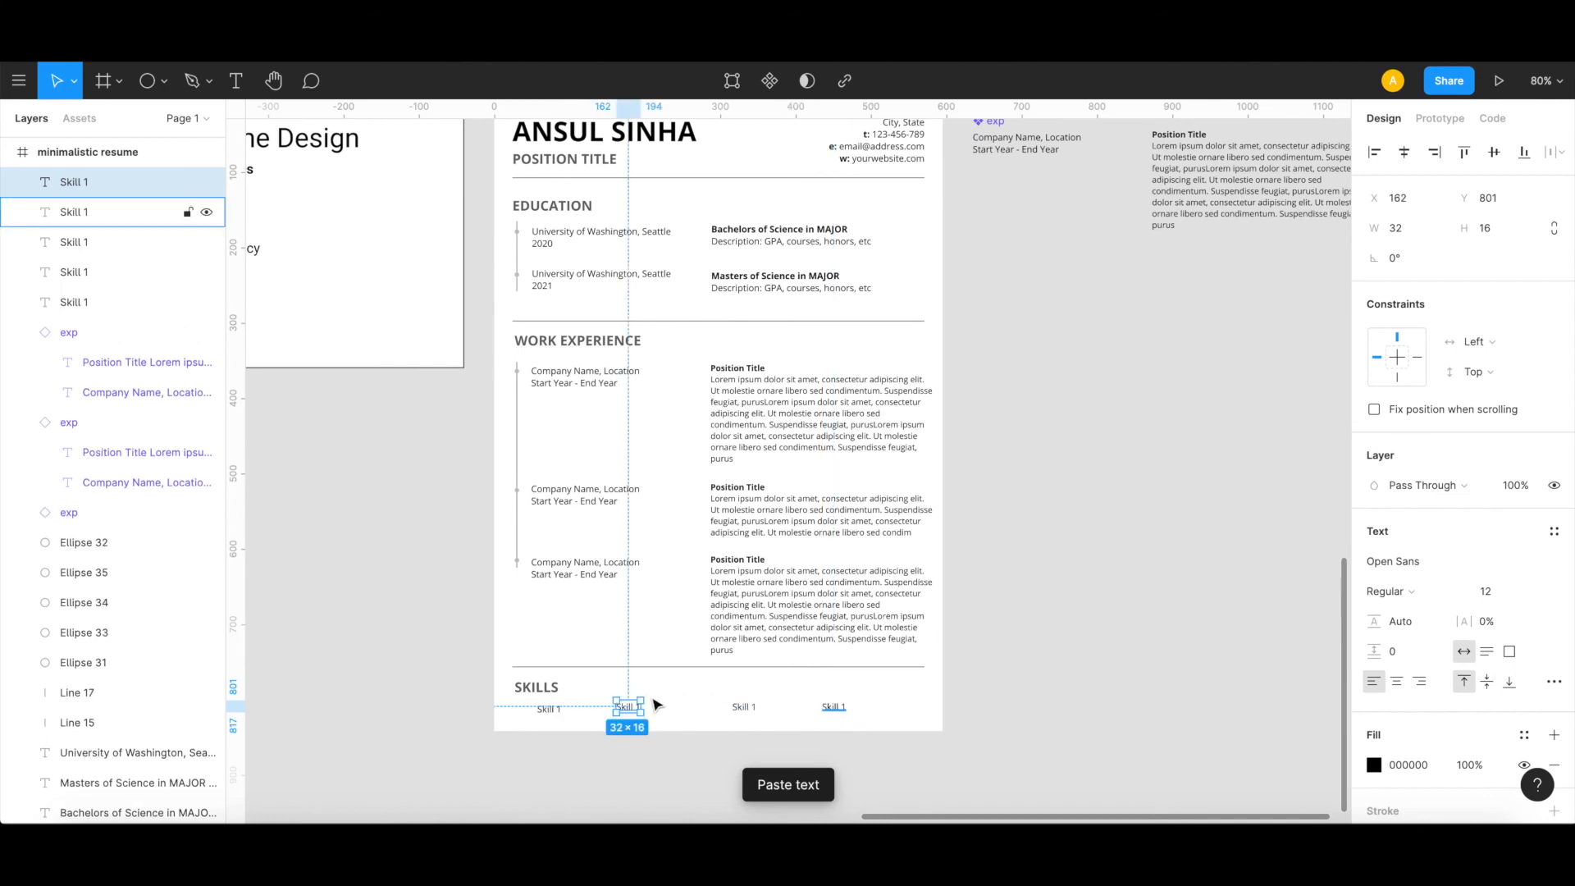
left_click_drag(626, 710, 682, 707)
left_click(935, 694)
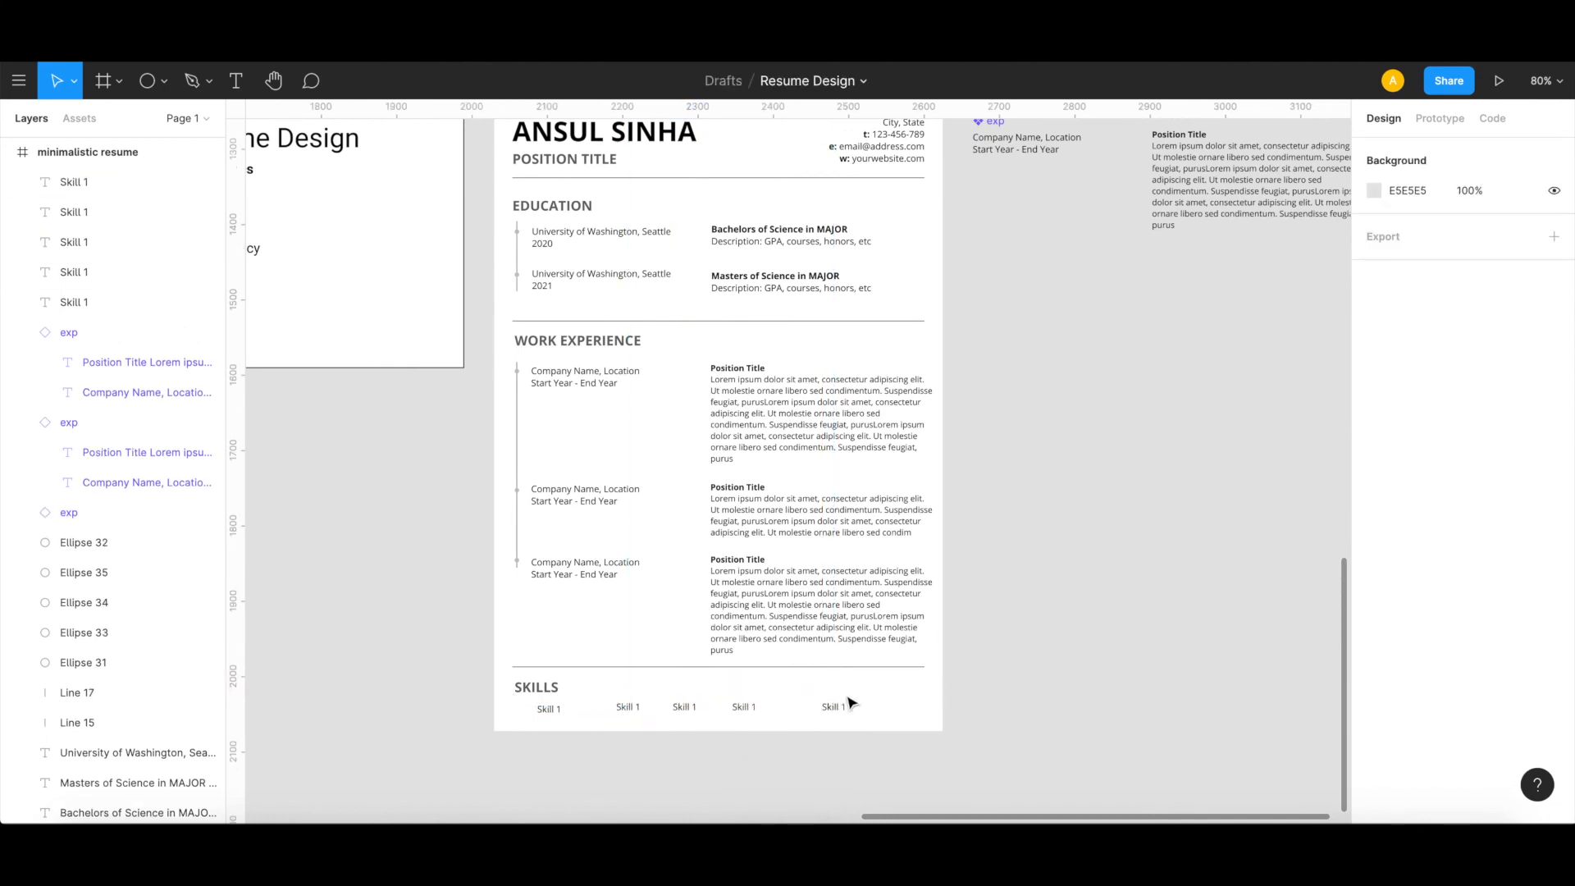
left_click_drag(844, 713, 874, 709)
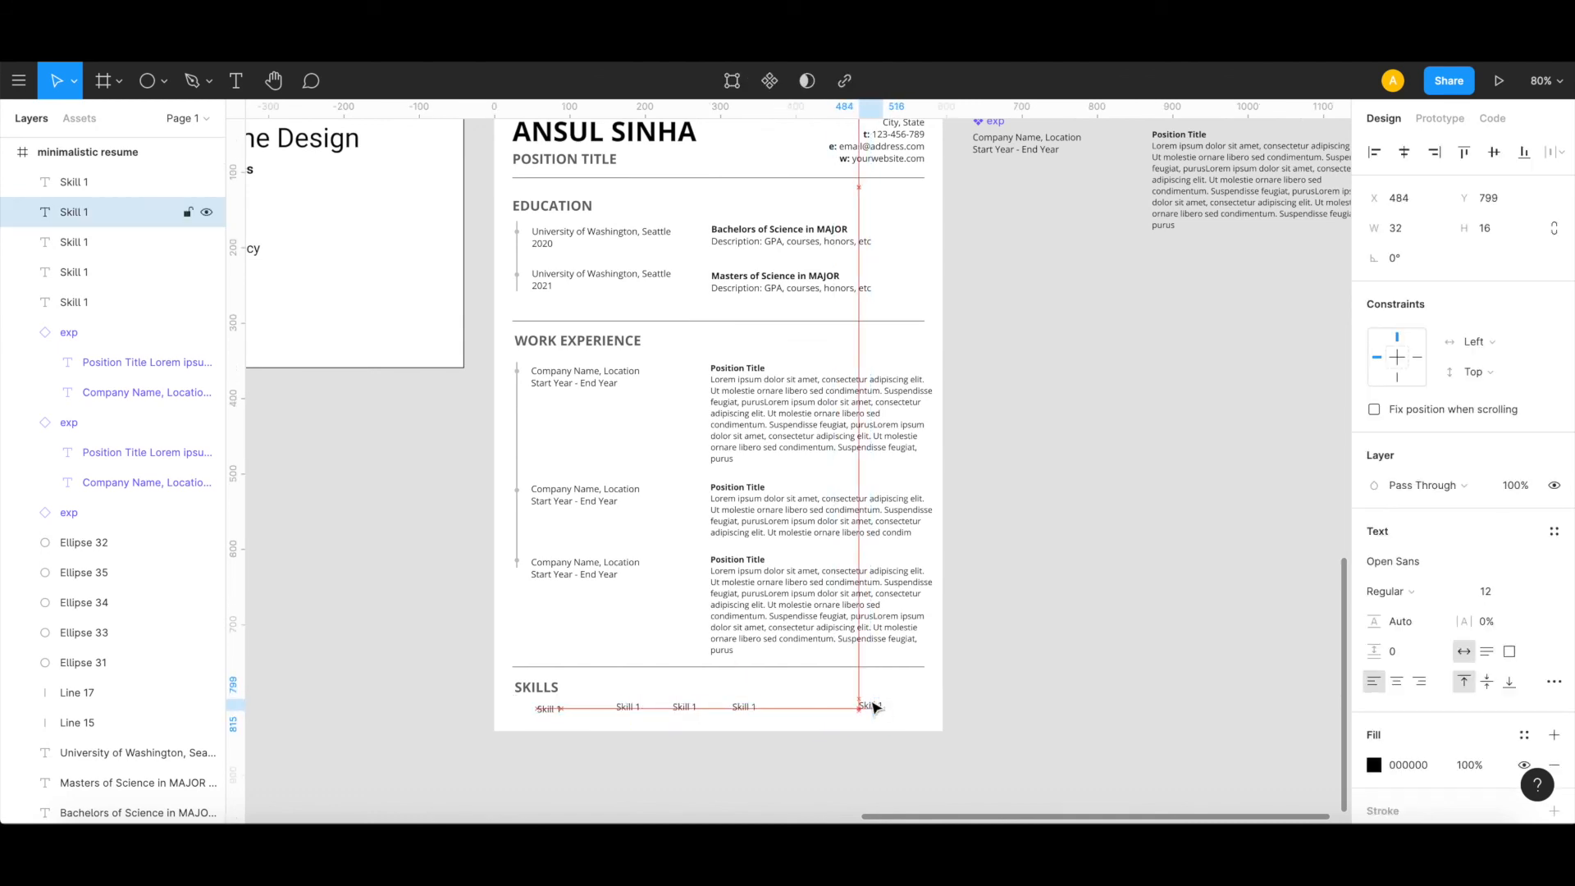
Step: Align the bottoms of all five "Skill 1" texts and distribute their horizontal spacing evenly
left_click(743, 707, "shift")
left_click(686, 708, "shift")
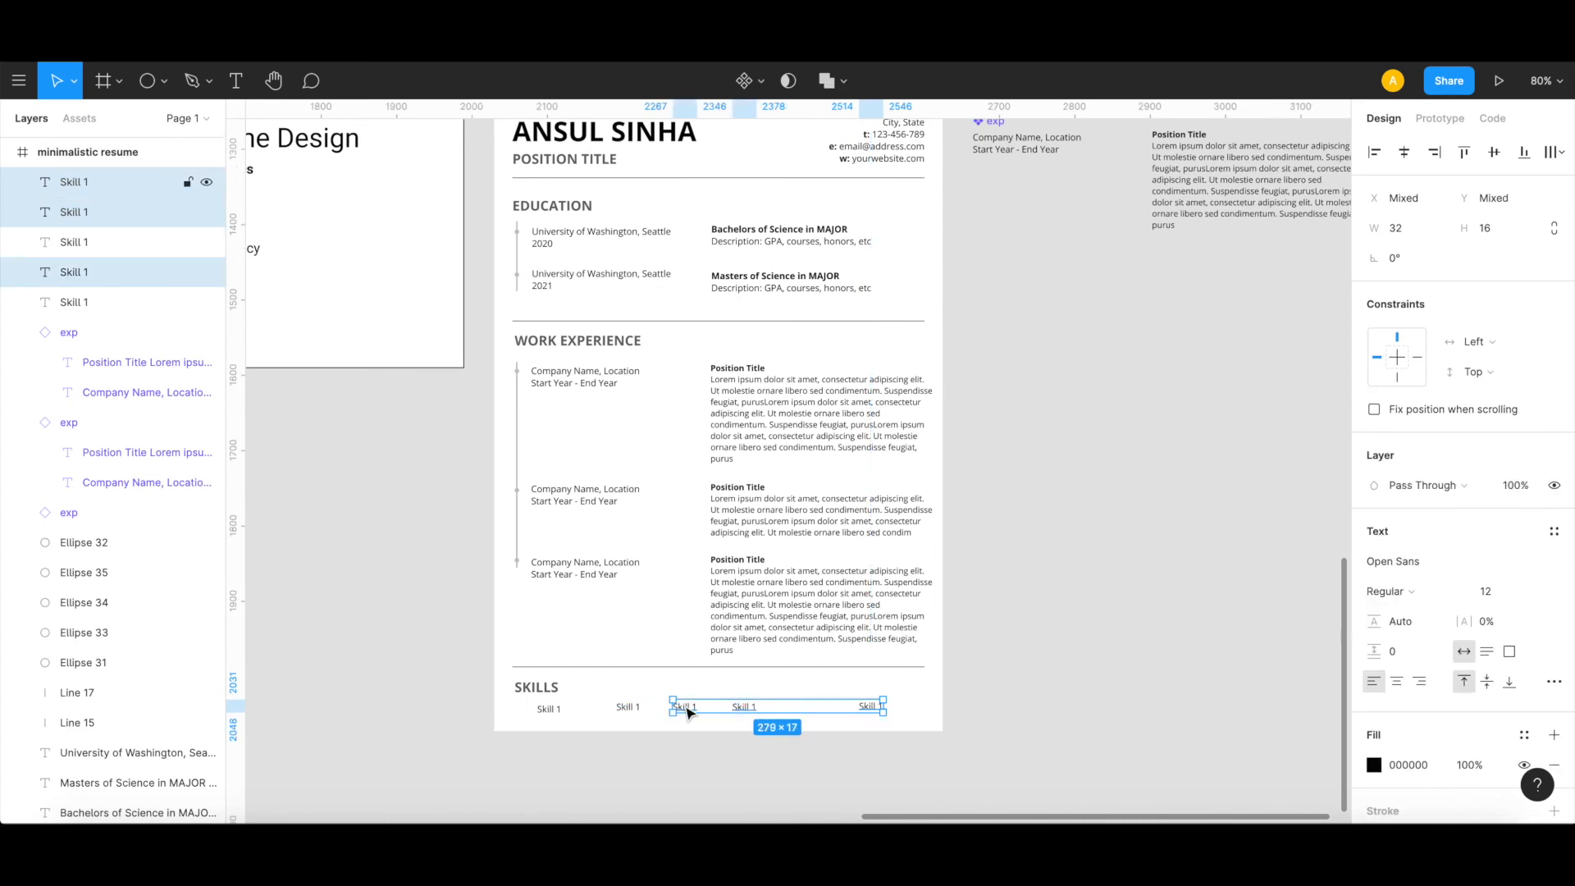
left_click(630, 709, "shift")
left_click(547, 711, "shift")
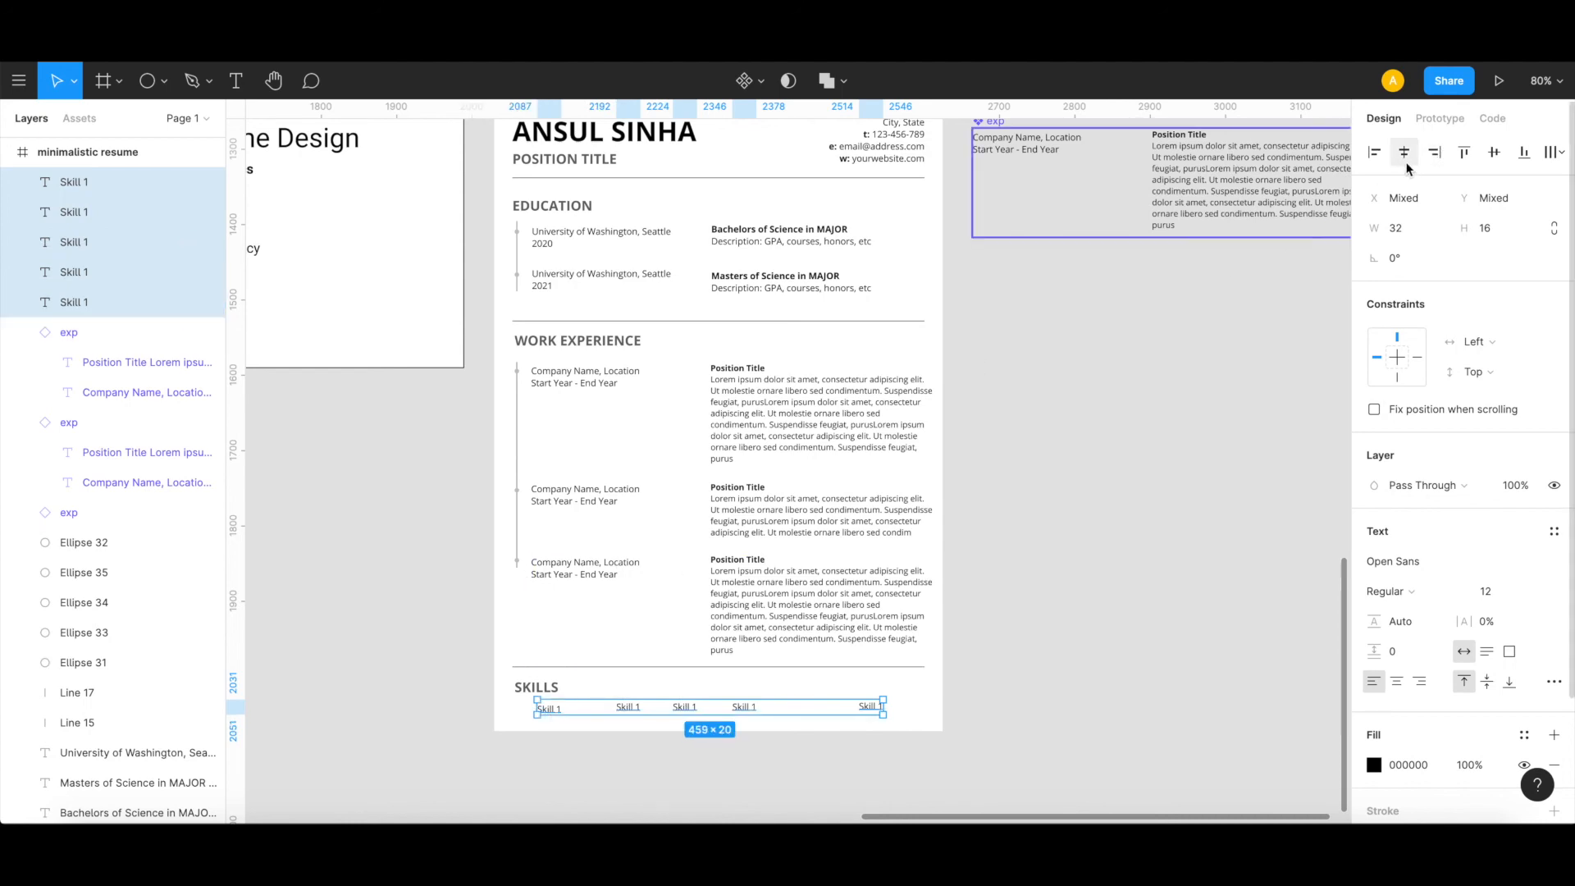
left_click(1523, 158)
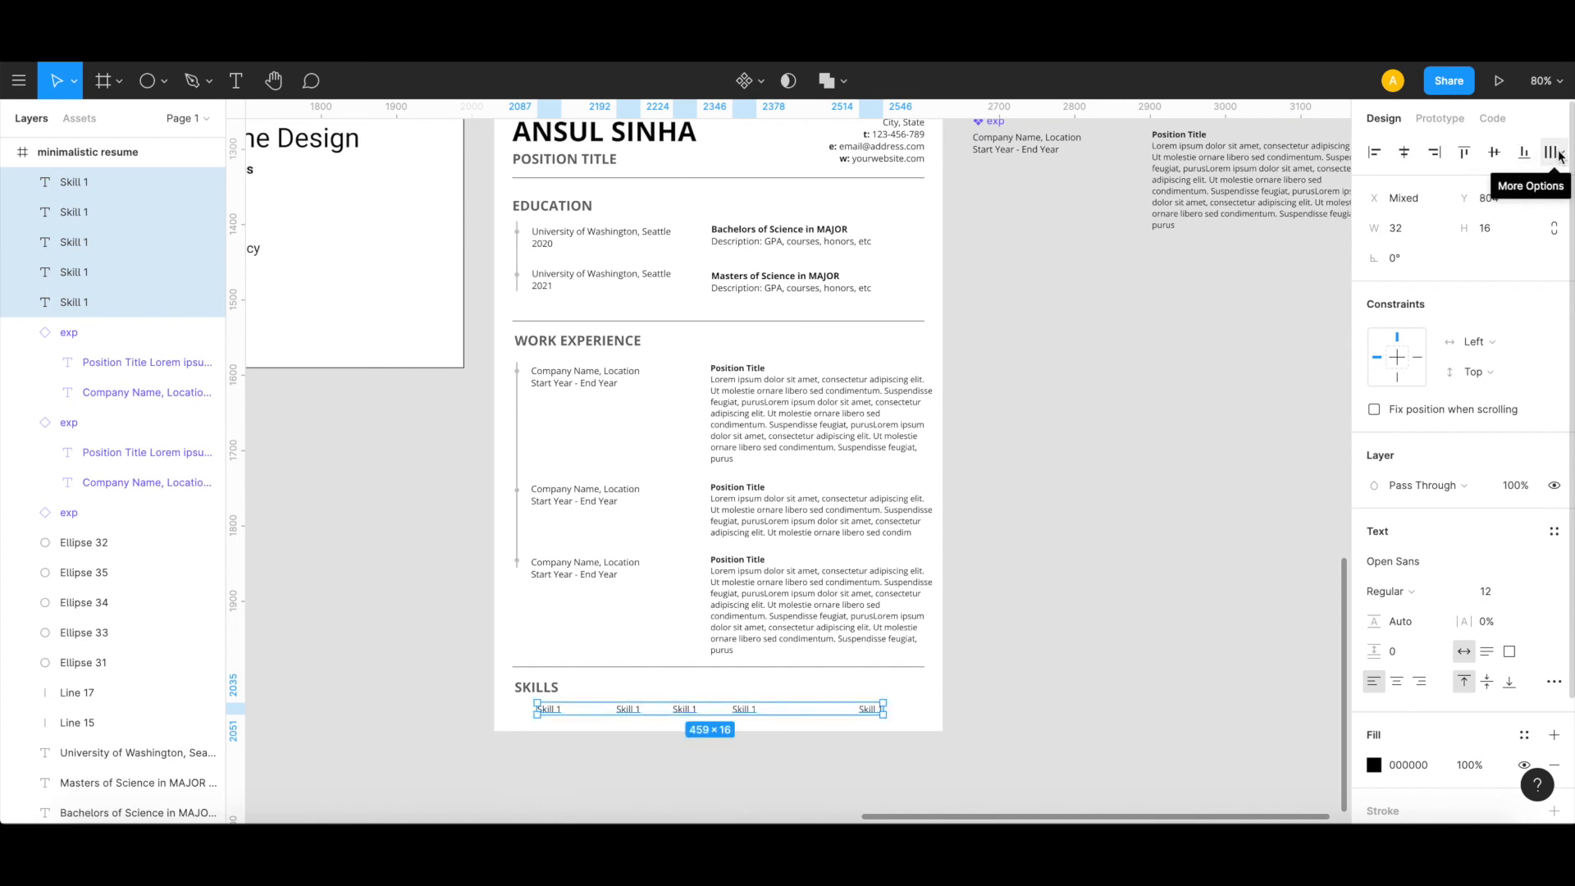
left_click(1553, 154)
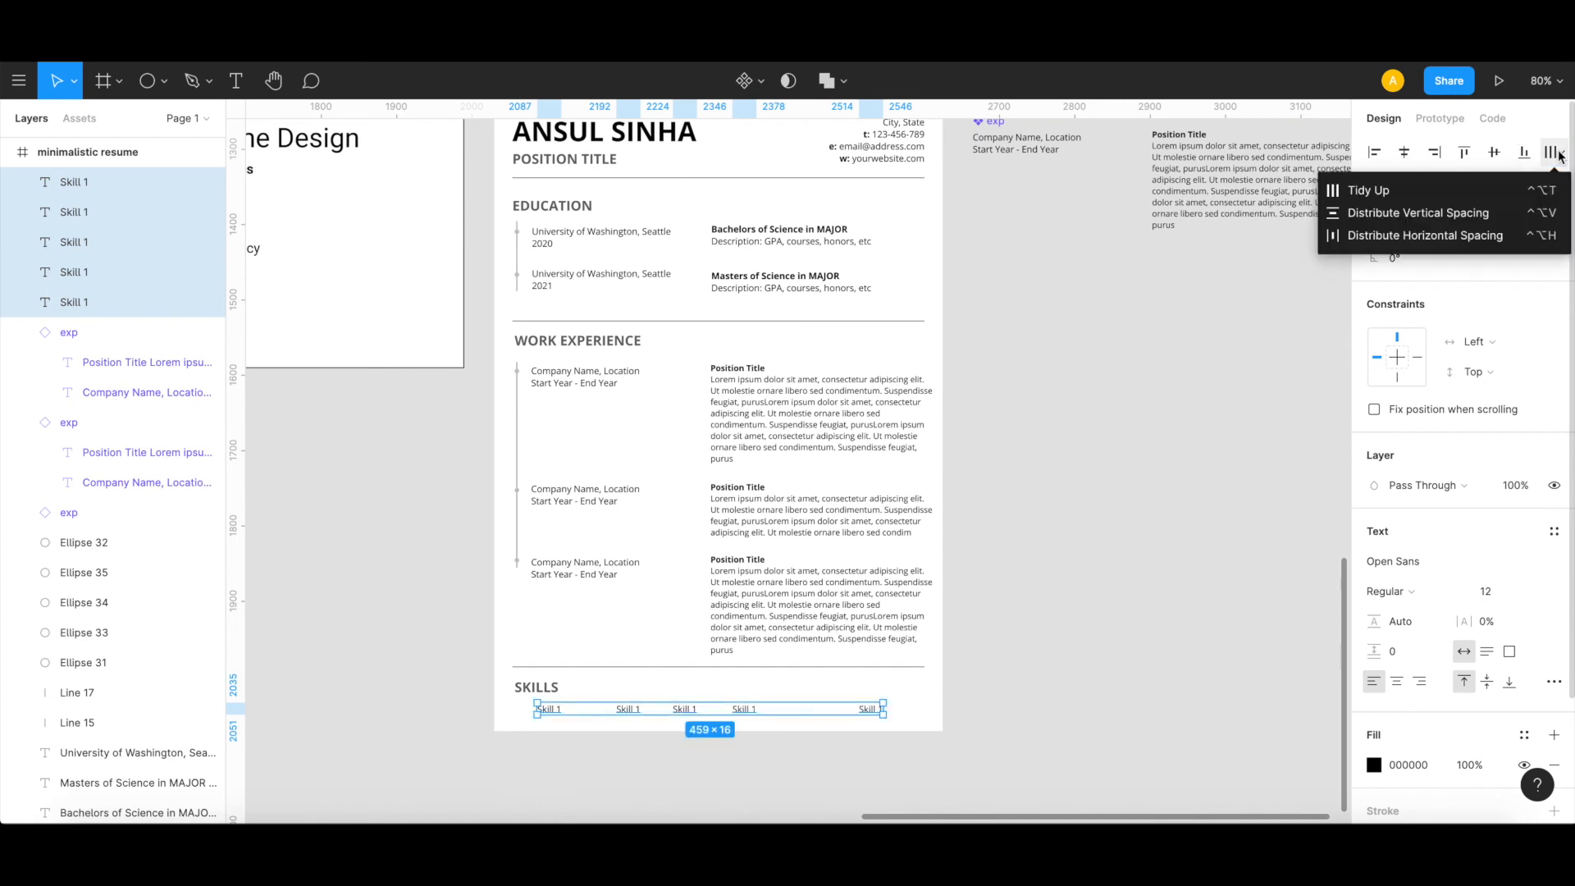
left_click(1401, 237)
left_click(1185, 667)
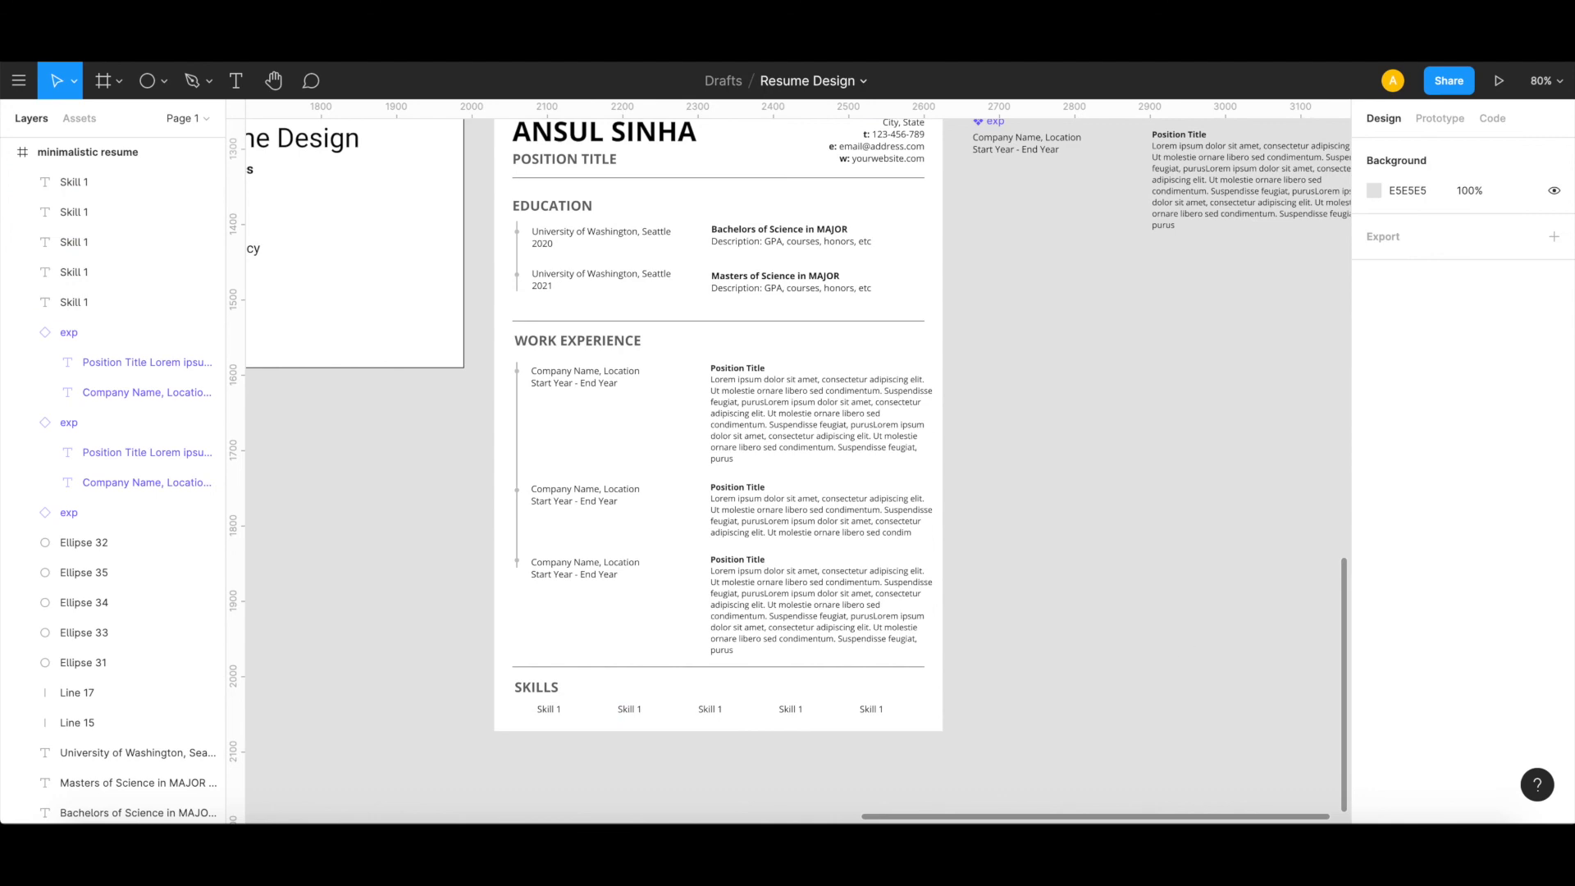
Step: Copy the header divider line and place the copy directly under the EDUCATION heading at X 24, Y 157
scroll(837, 544, "left", 15)
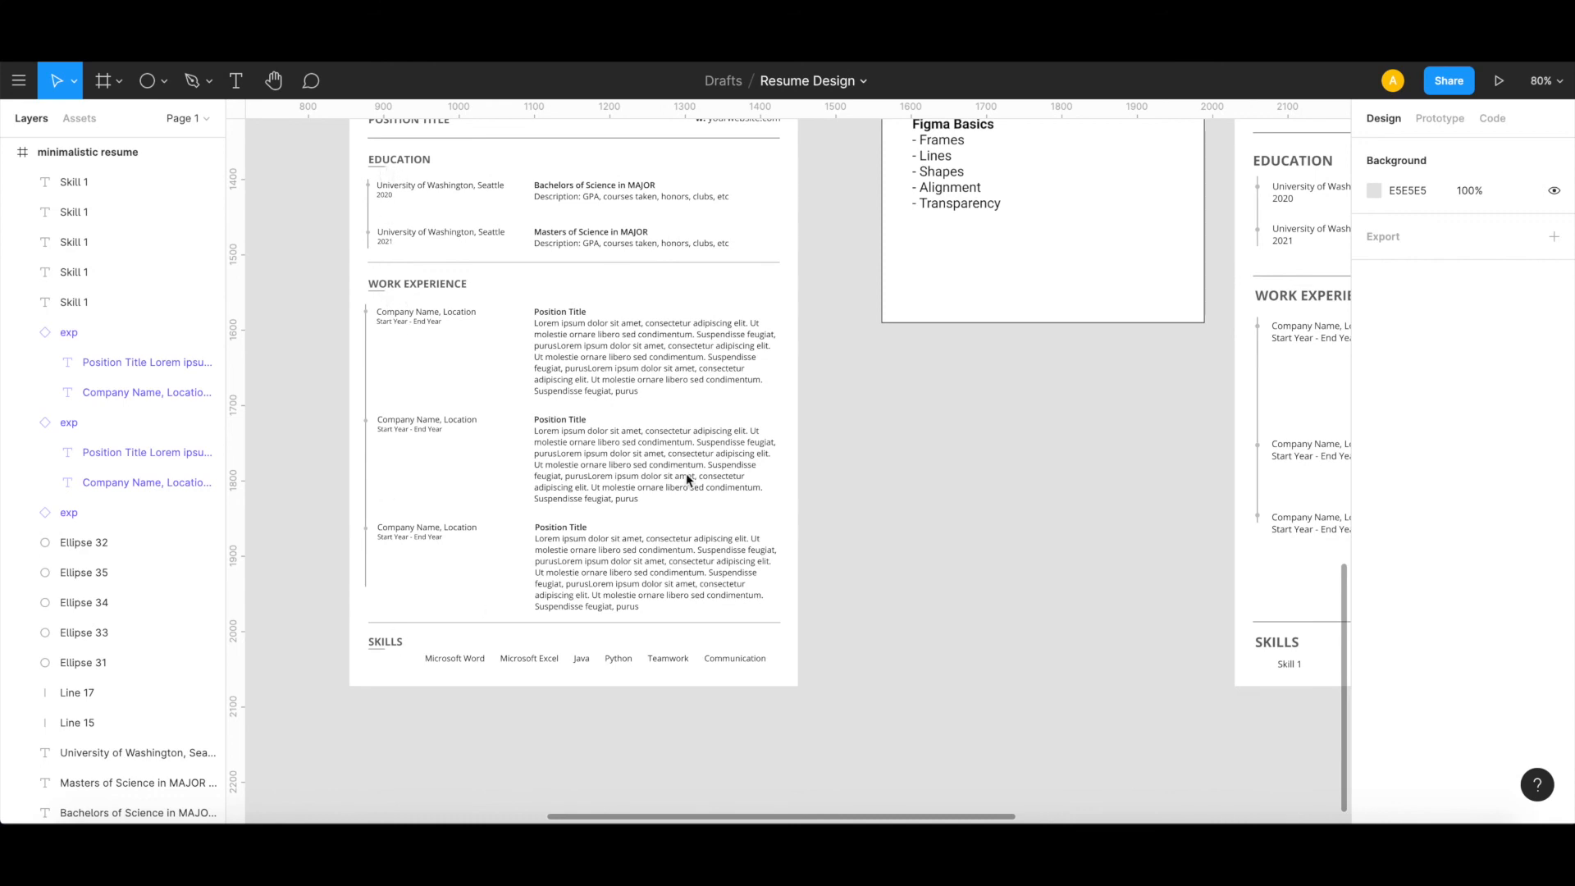
scroll(684, 475, "right", 15)
scroll(681, 477, "up", 3)
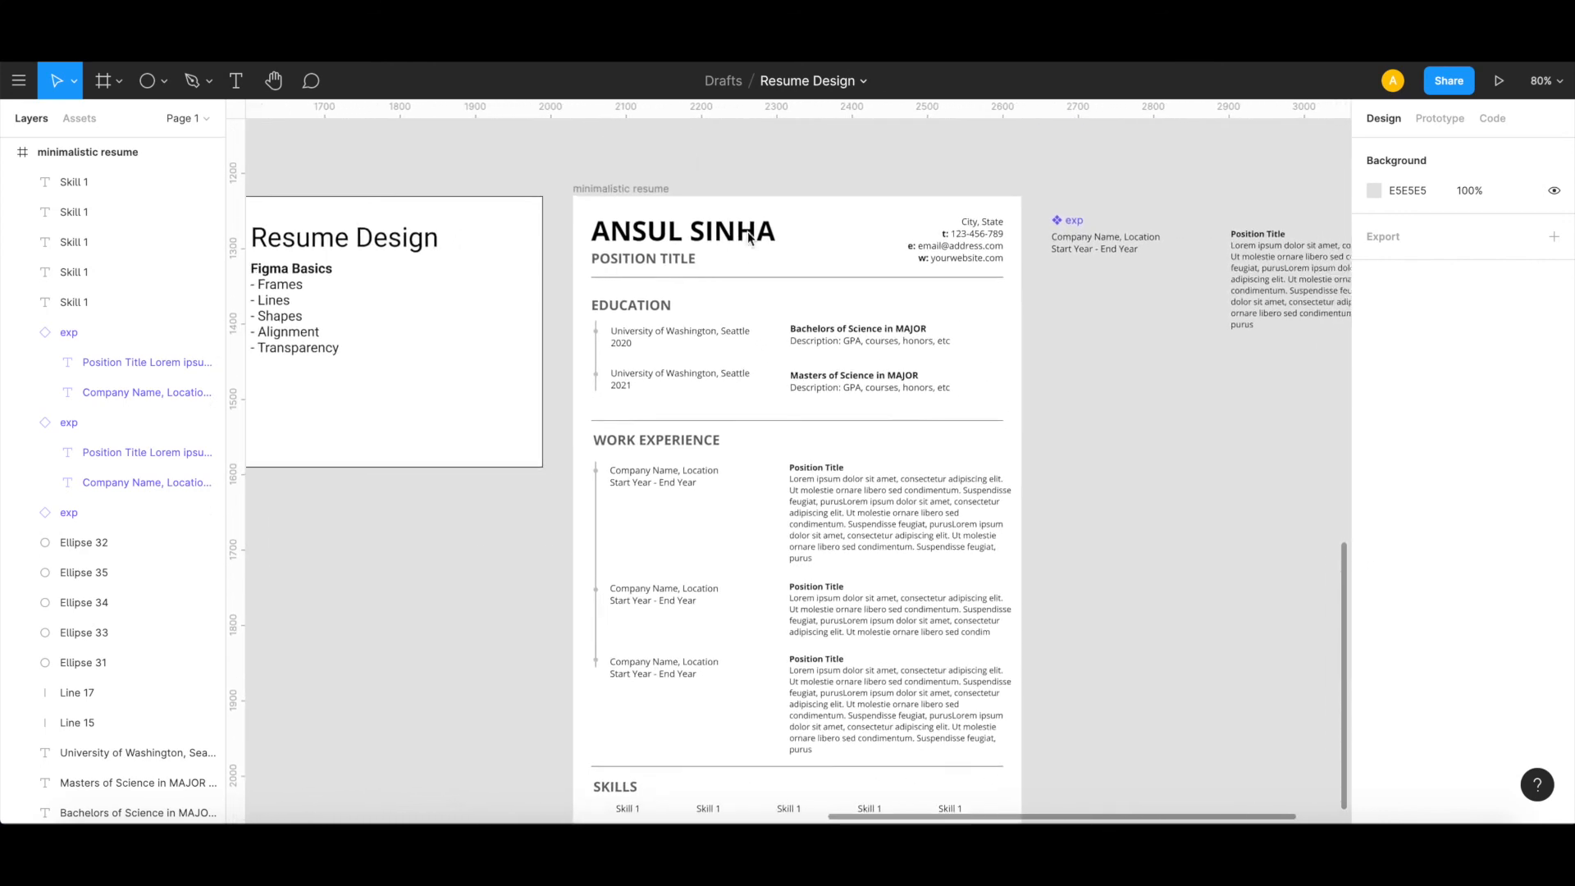
left_click(748, 279)
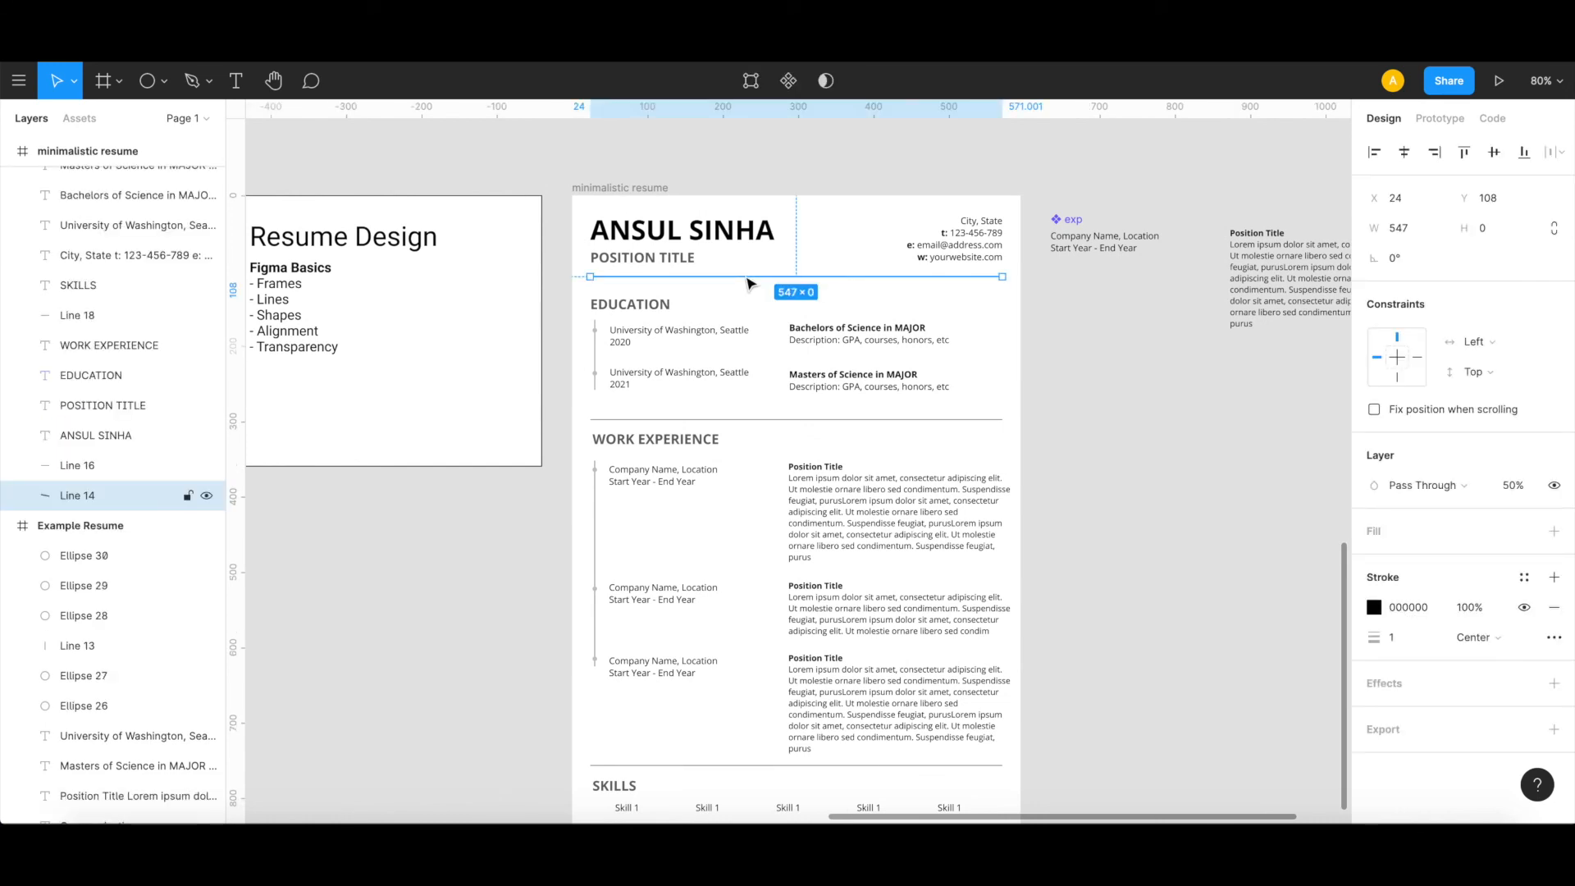
key("ctrl+v")
left_click_drag(746, 282, 744, 316)
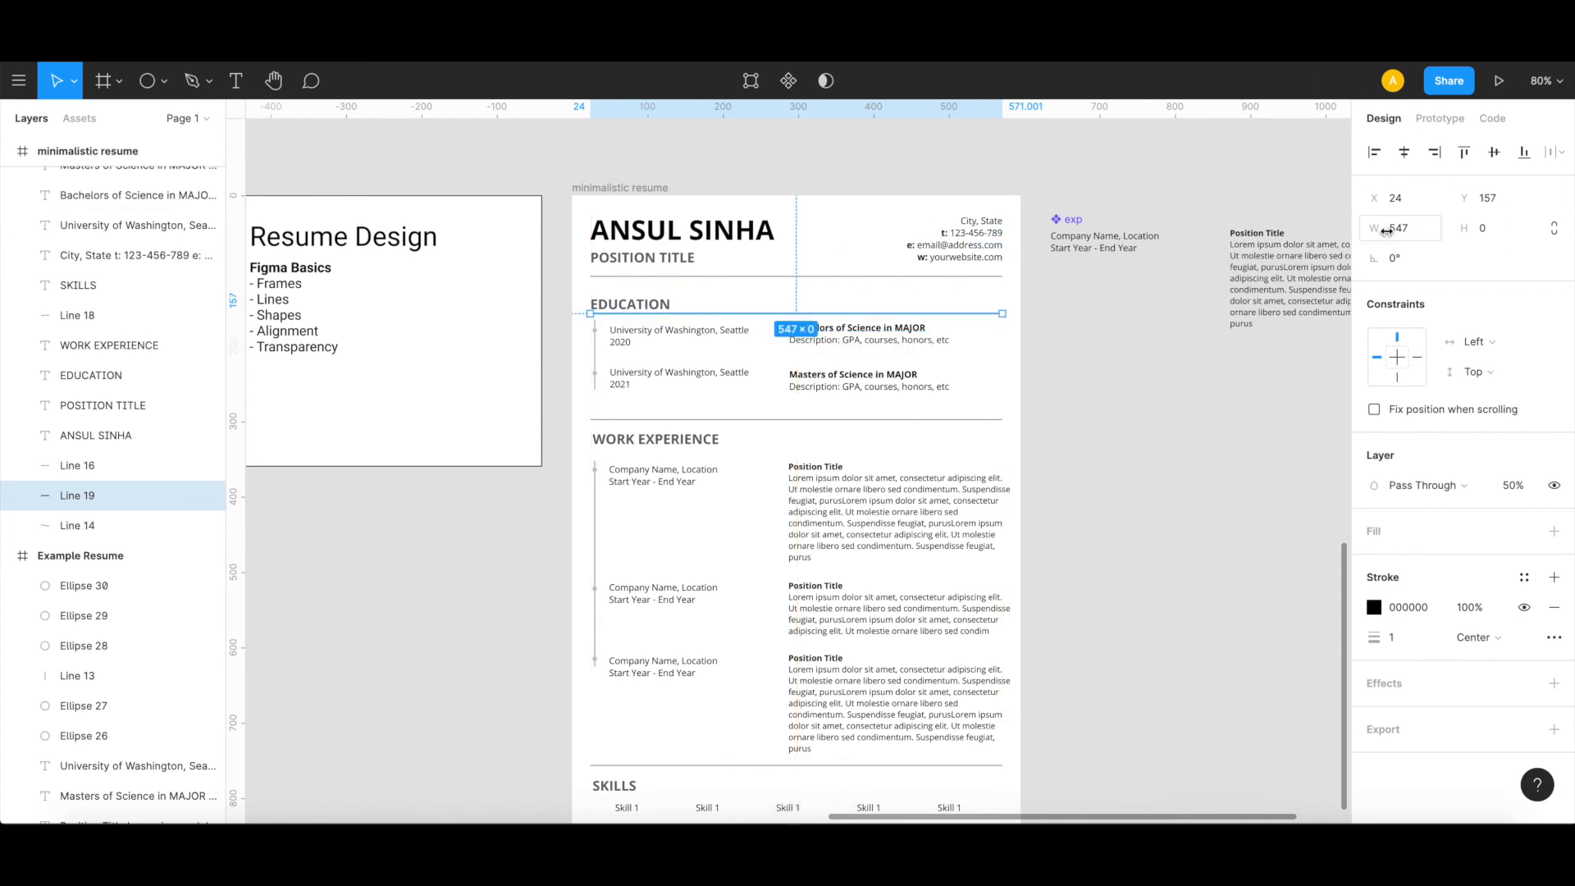
Step: Set the copied line's width to 25 to make a short heading underline
left_click(1403, 234)
type("25")
key("Return")
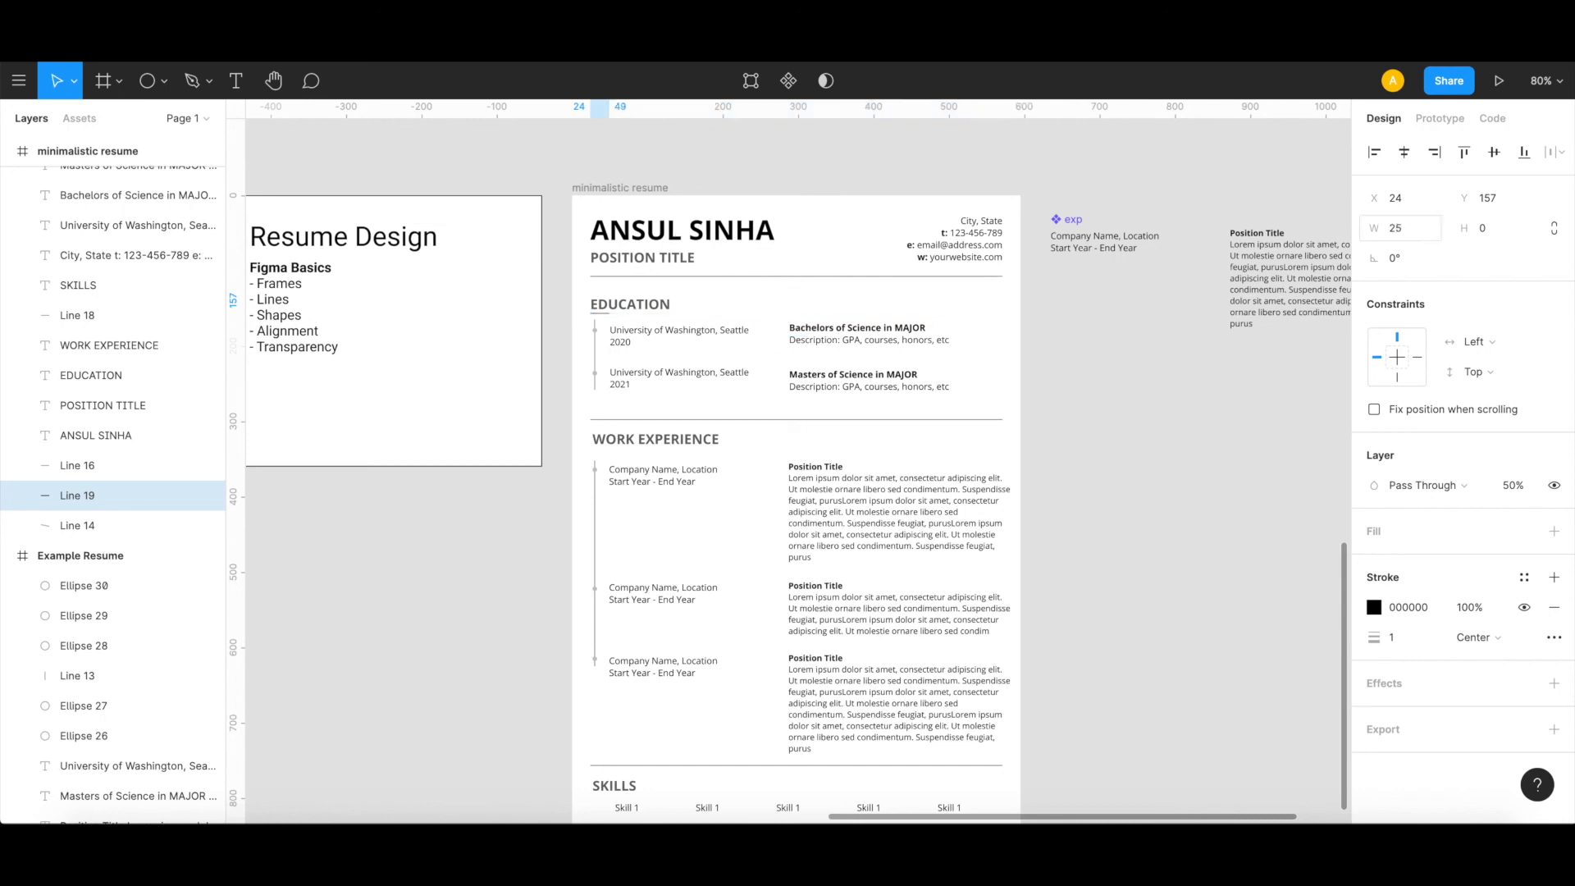
Step: Copy the short underline below EDUCATION and place the copy directly under the WORK EXPERIENCE heading at X 24, Y 336
scroll(688, 350, "up", 5)
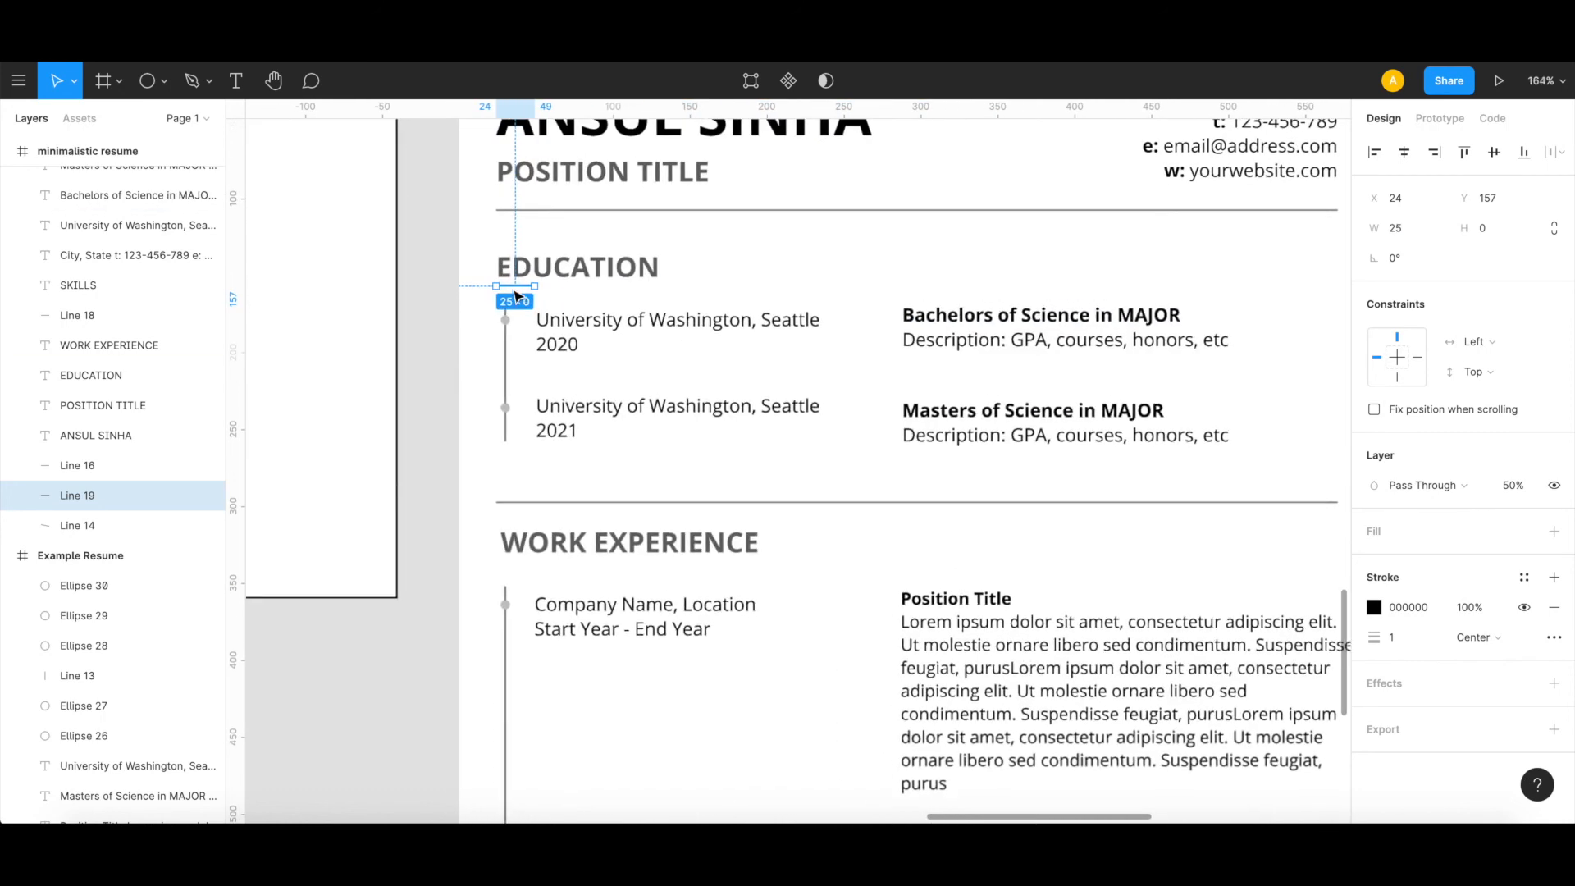
left_click(510, 281)
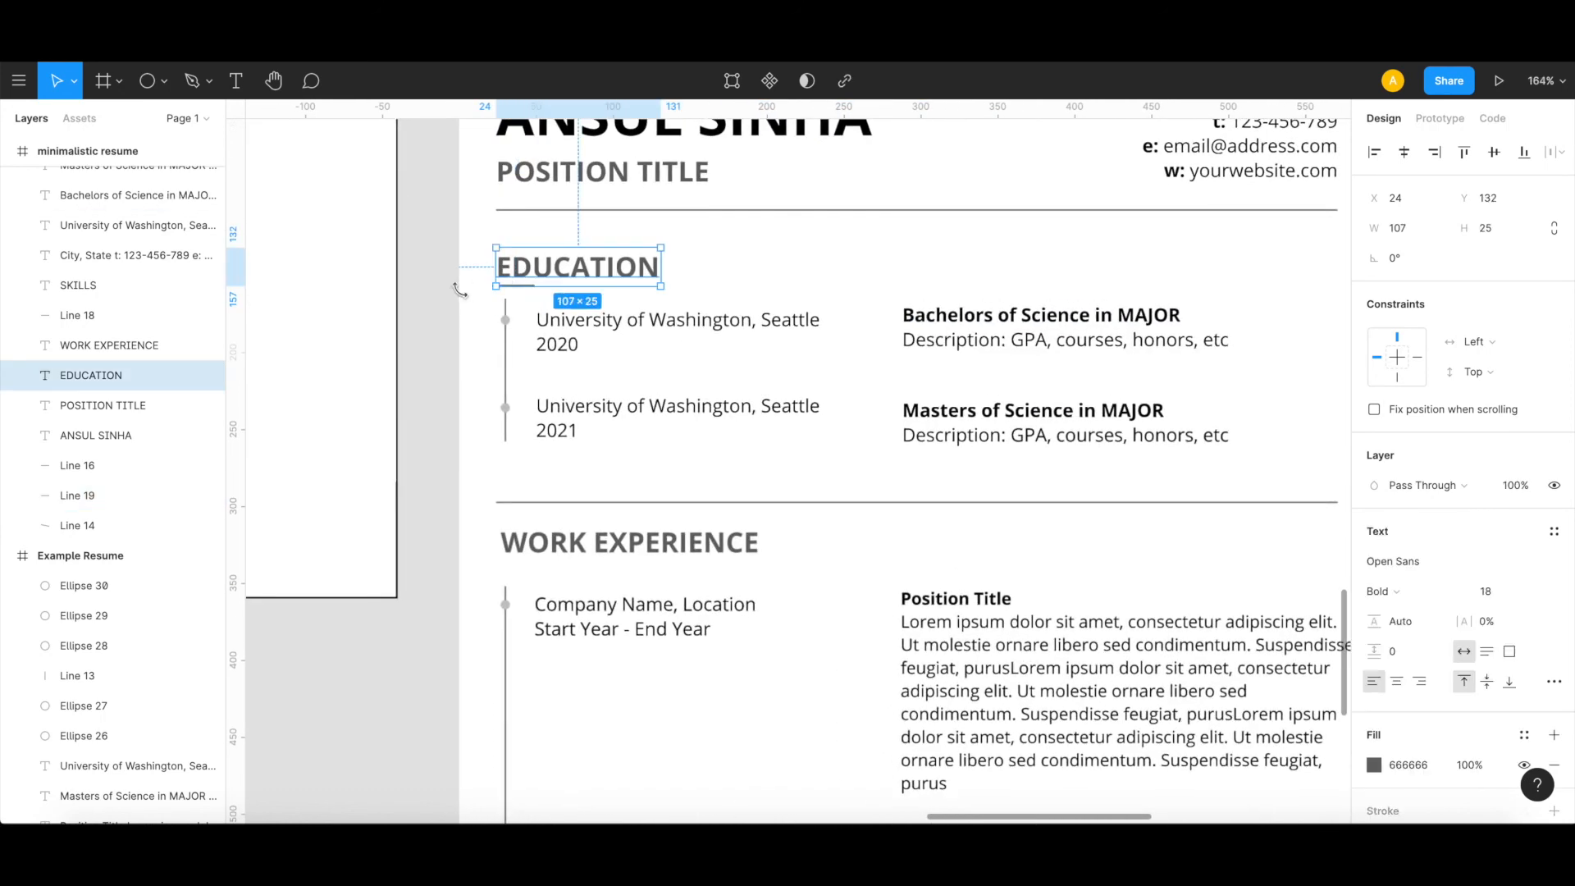
scroll(509, 295, "up", 5)
scroll(508, 300, "up", 10)
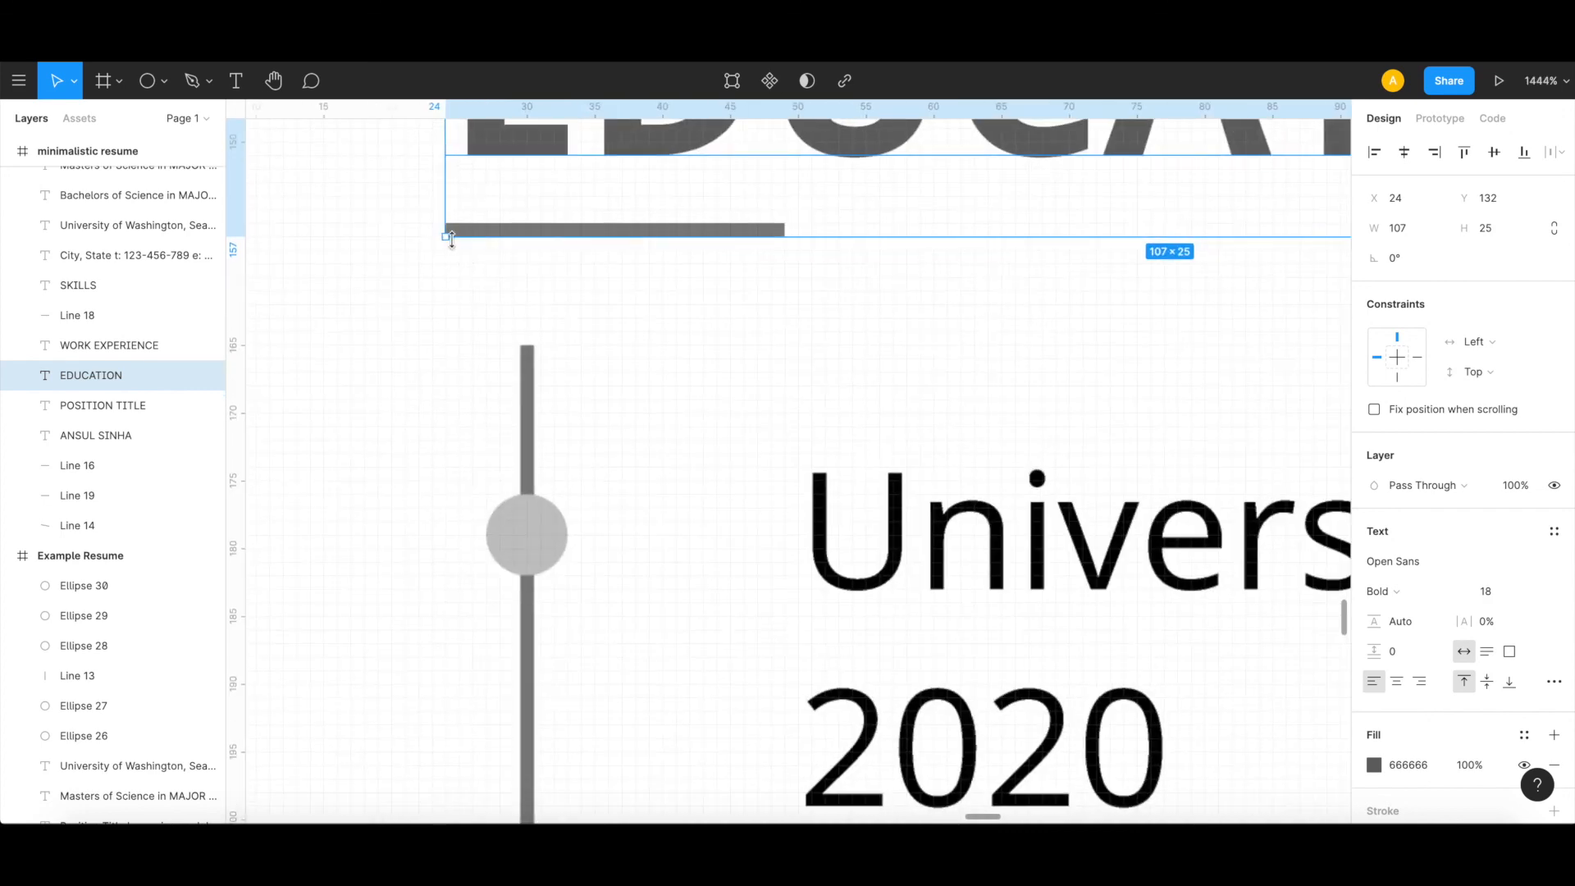
left_click(82, 496)
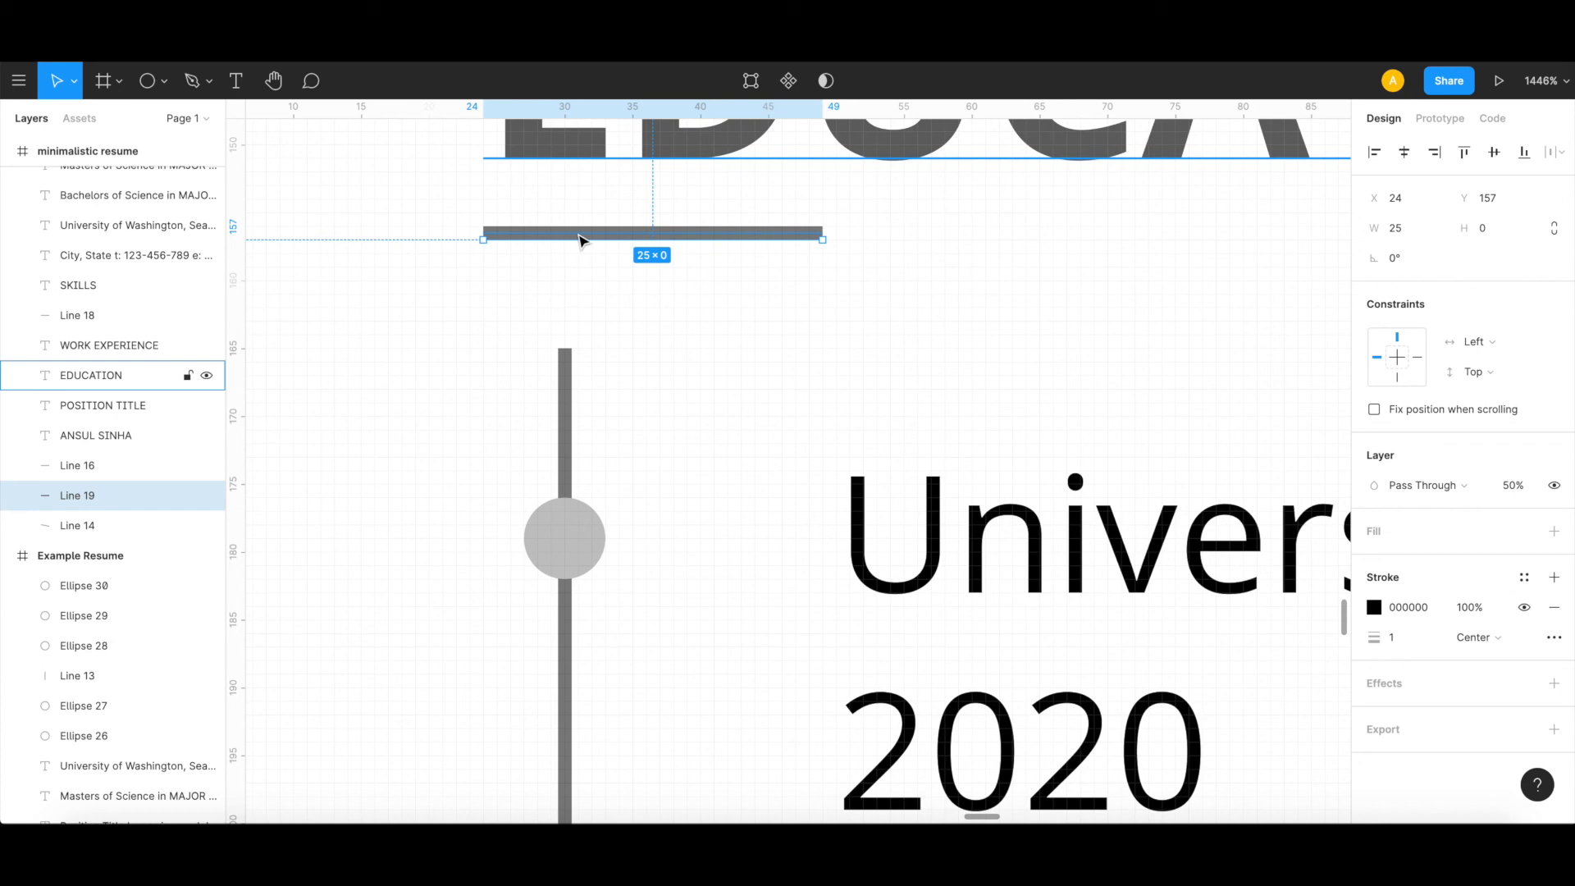
key("ctrl+v")
left_click_drag(578, 261, 598, 407)
scroll(599, 402, "down", 5)
scroll(598, 403, "down", 8)
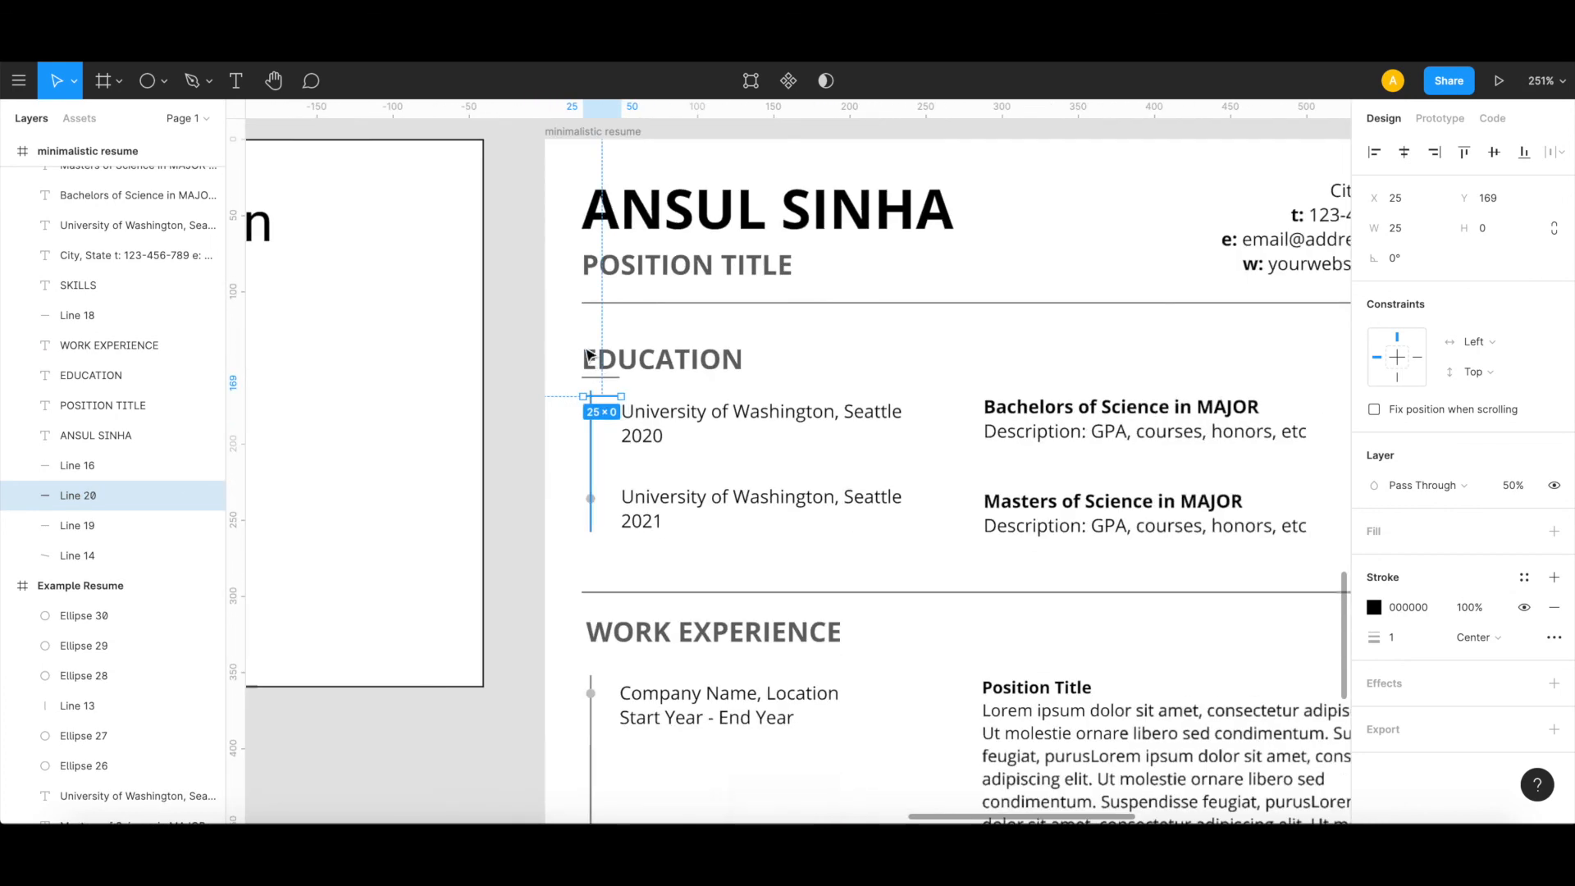
left_click_drag(556, 330, 553, 579)
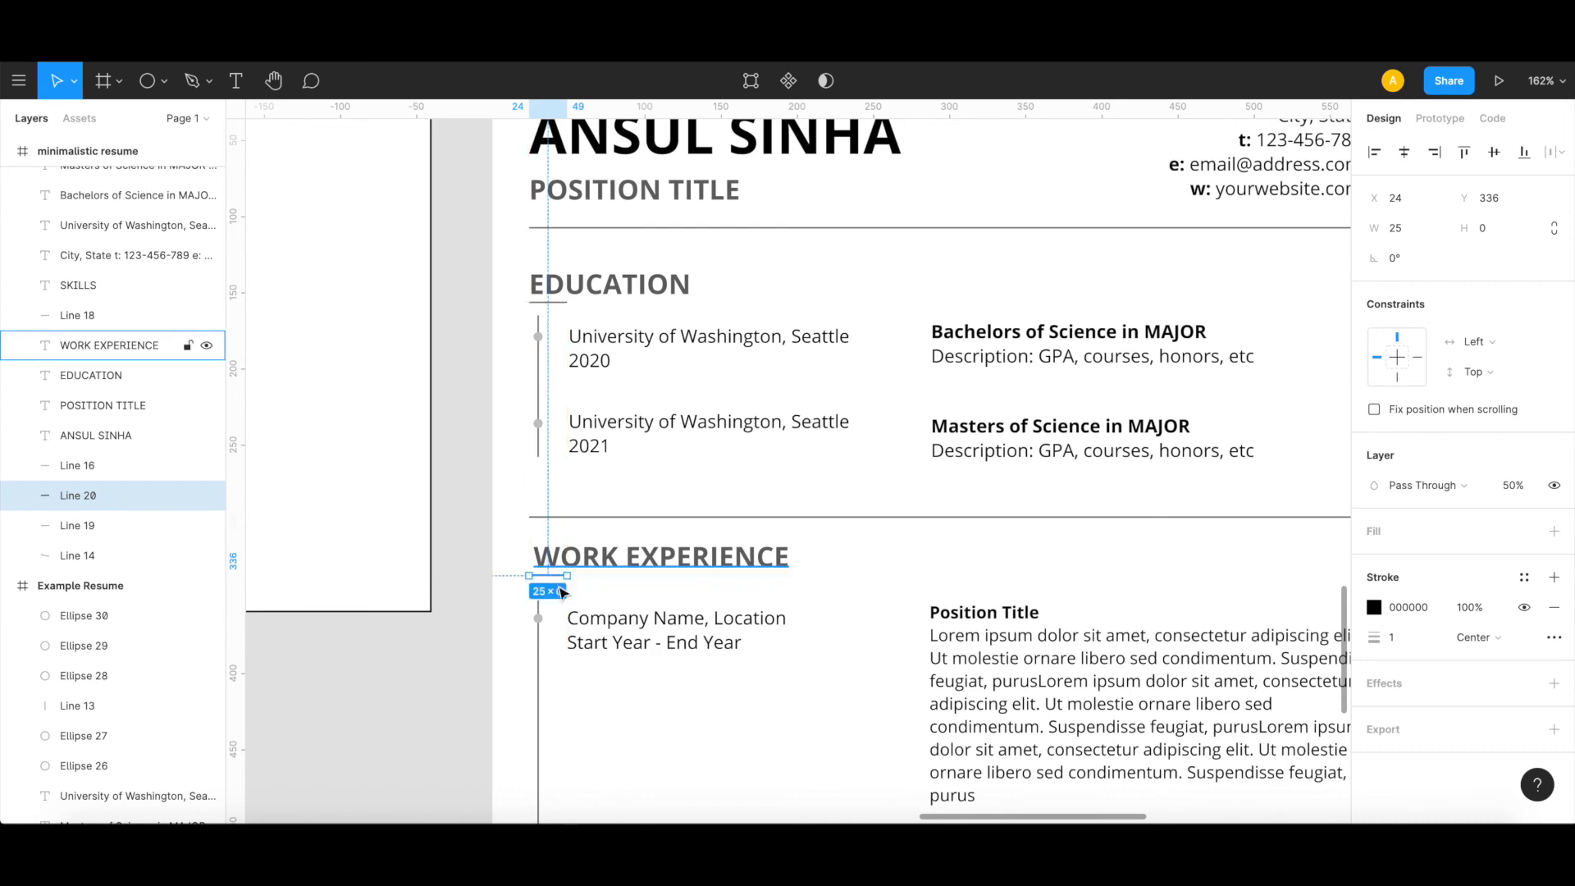
Step: Paste another copy of the short underline and place it directly under the SKILLS heading
scroll(562, 589, "down", 5)
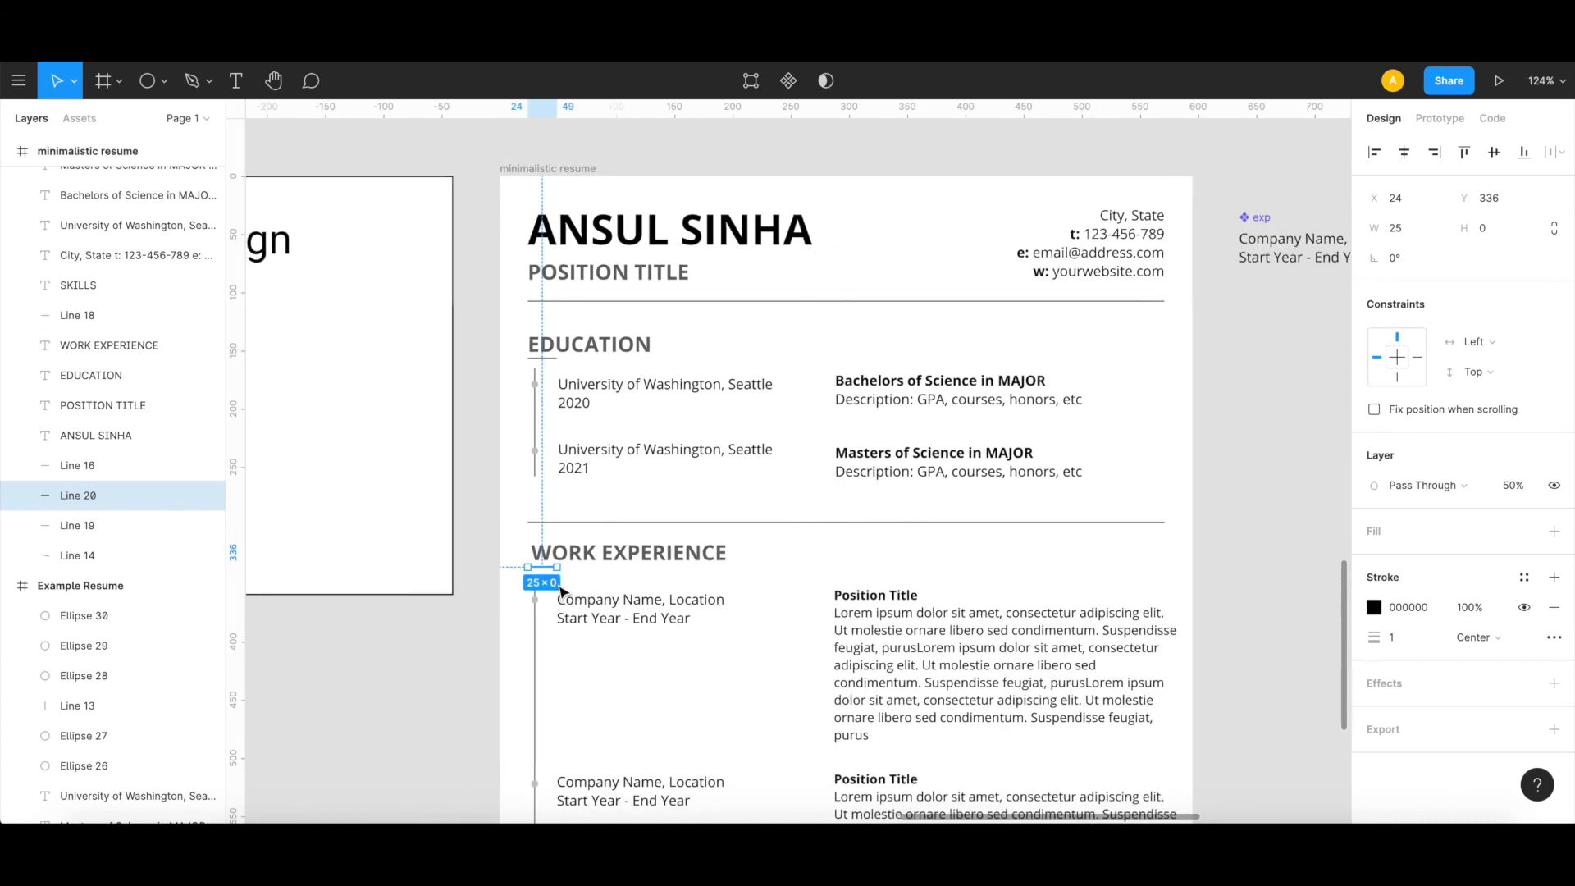
key("ctrl+v")
scroll(563, 589, "down", 10)
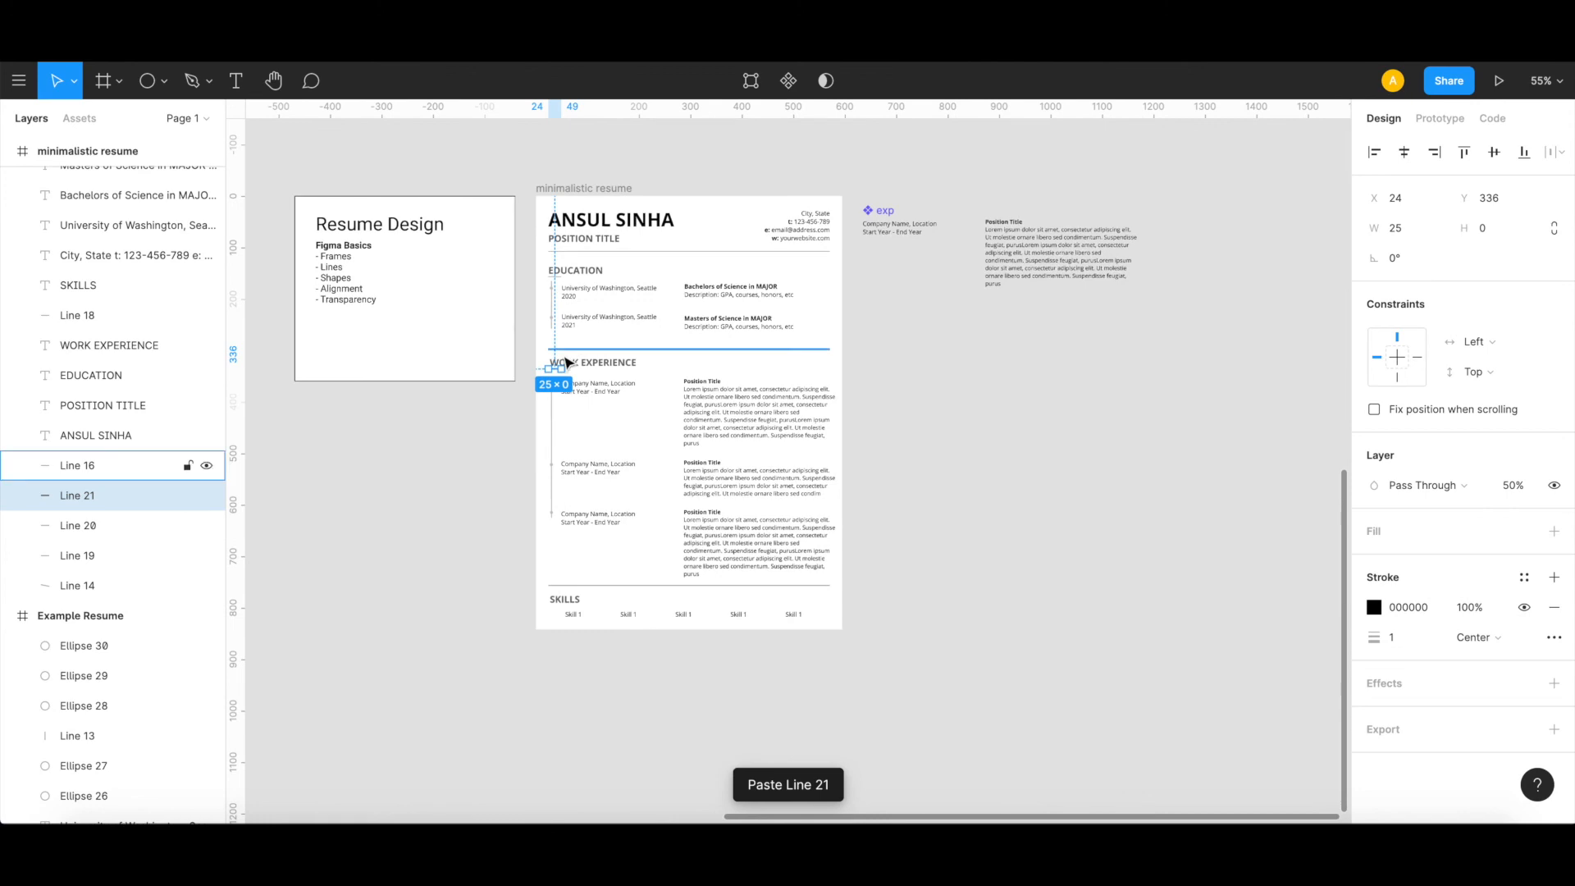
left_click_drag(556, 405, 561, 613)
left_click(520, 629)
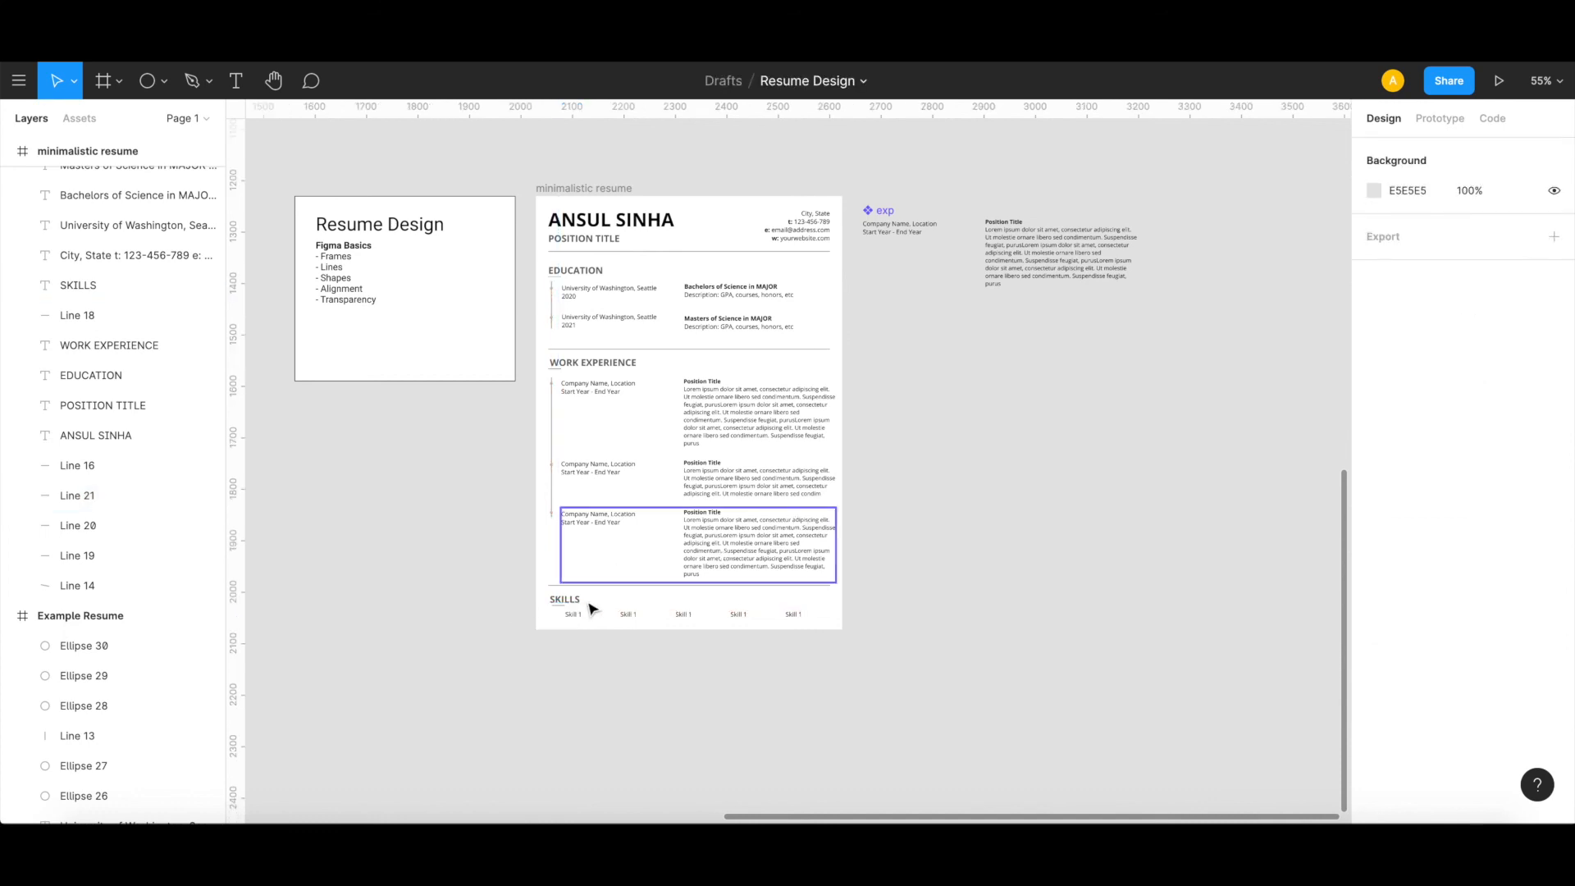
Step: Inspect the lower sections of the minimalistic resume and compare the whole layout with the Example Resume frame
scroll(590, 607, "up", 5)
scroll(510, 696, "down", 5)
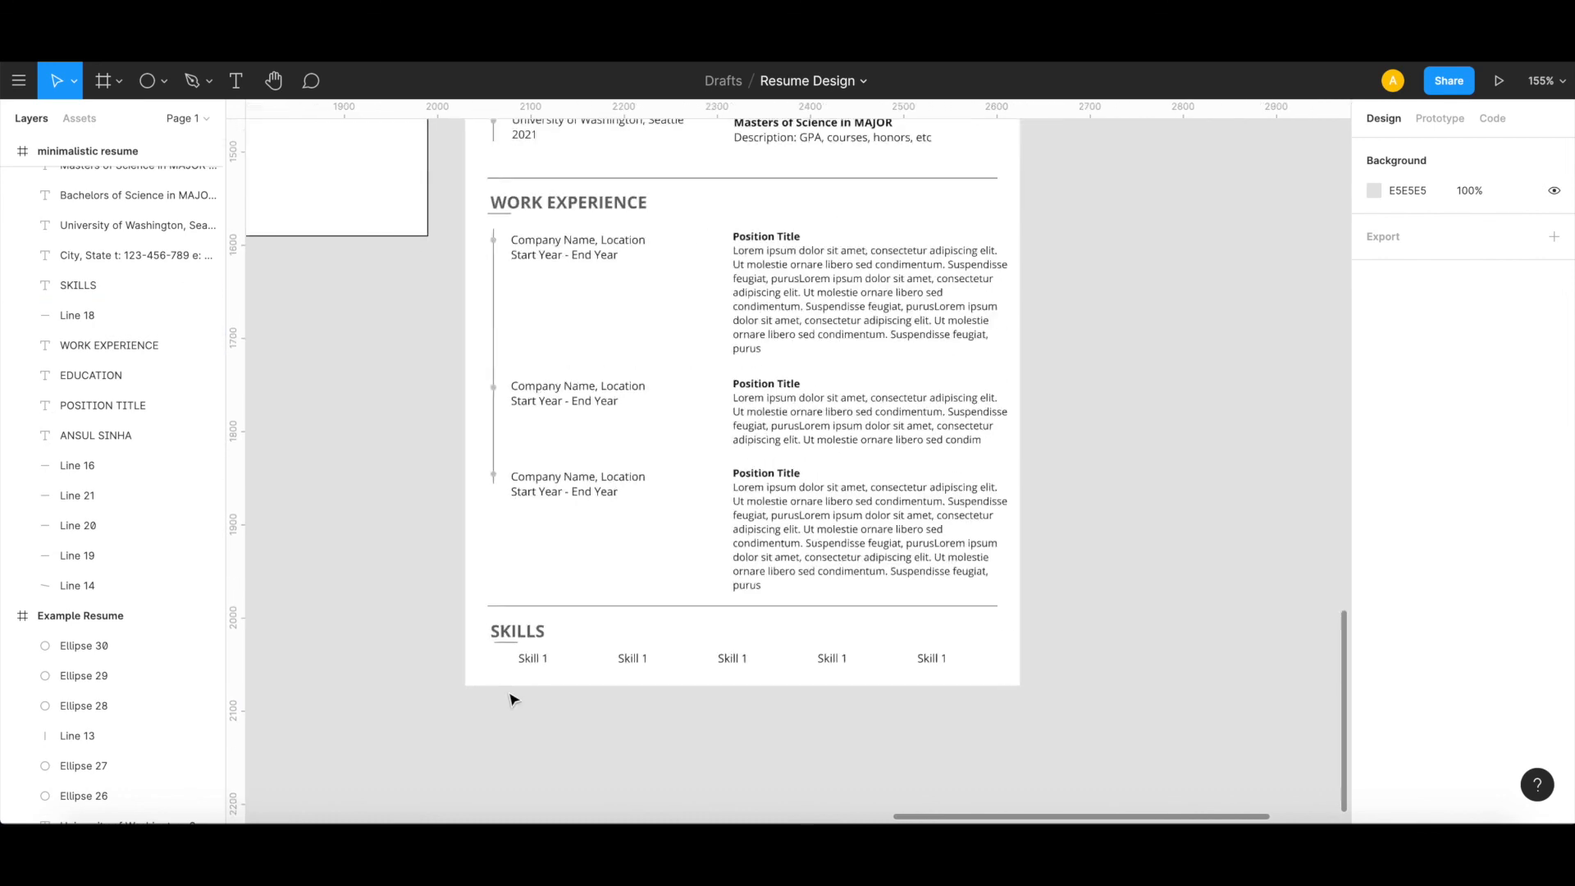
scroll(511, 698, "down", 3)
scroll(510, 698, "left", 5)
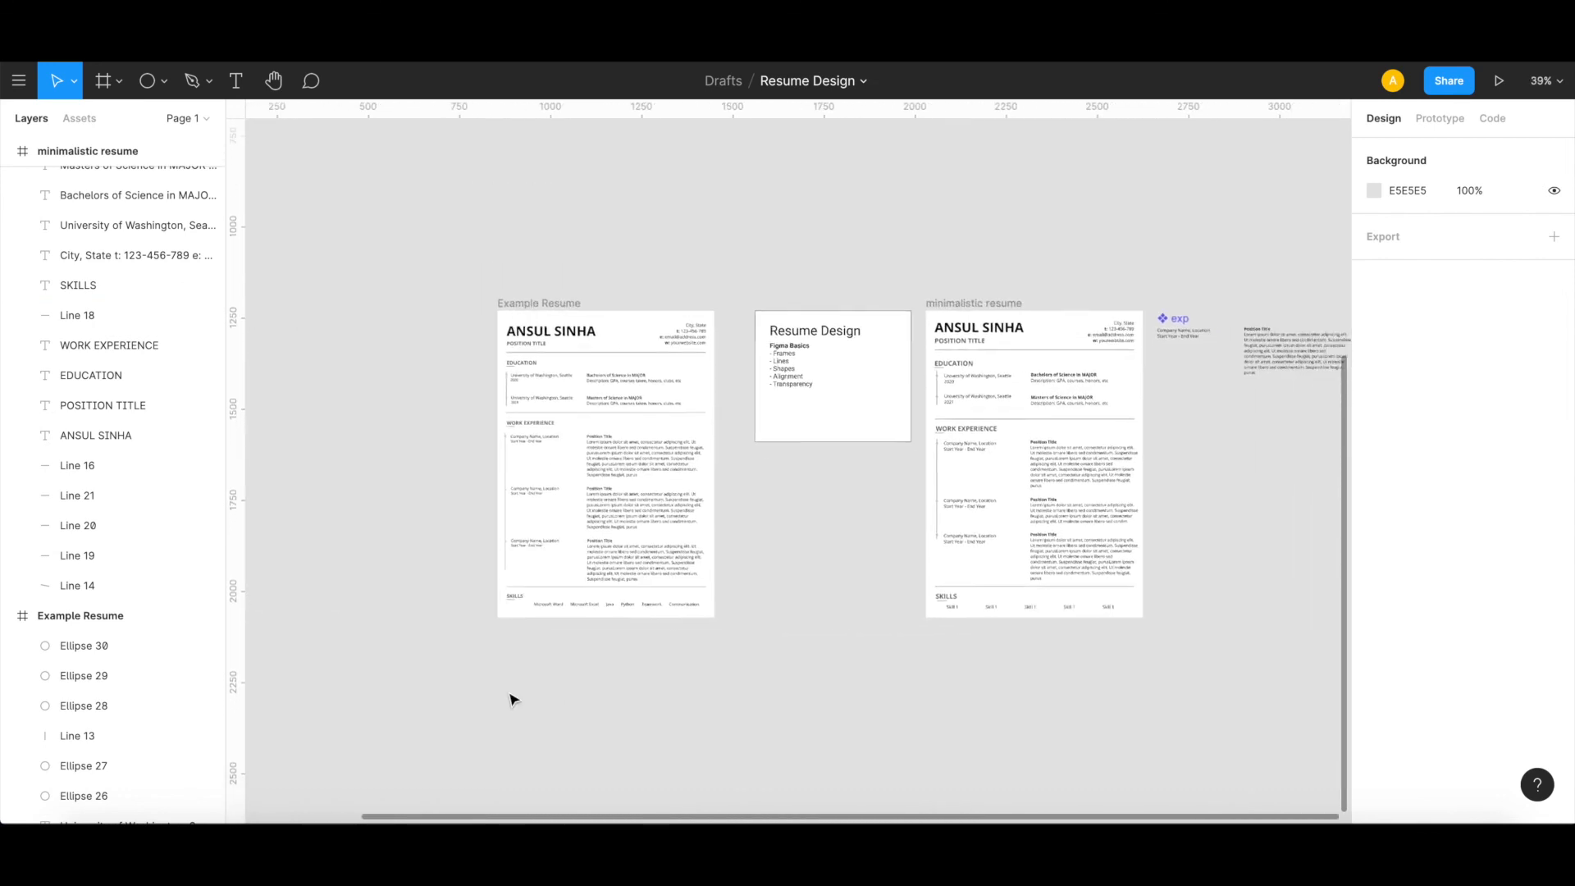
scroll(510, 698, "right", 3)
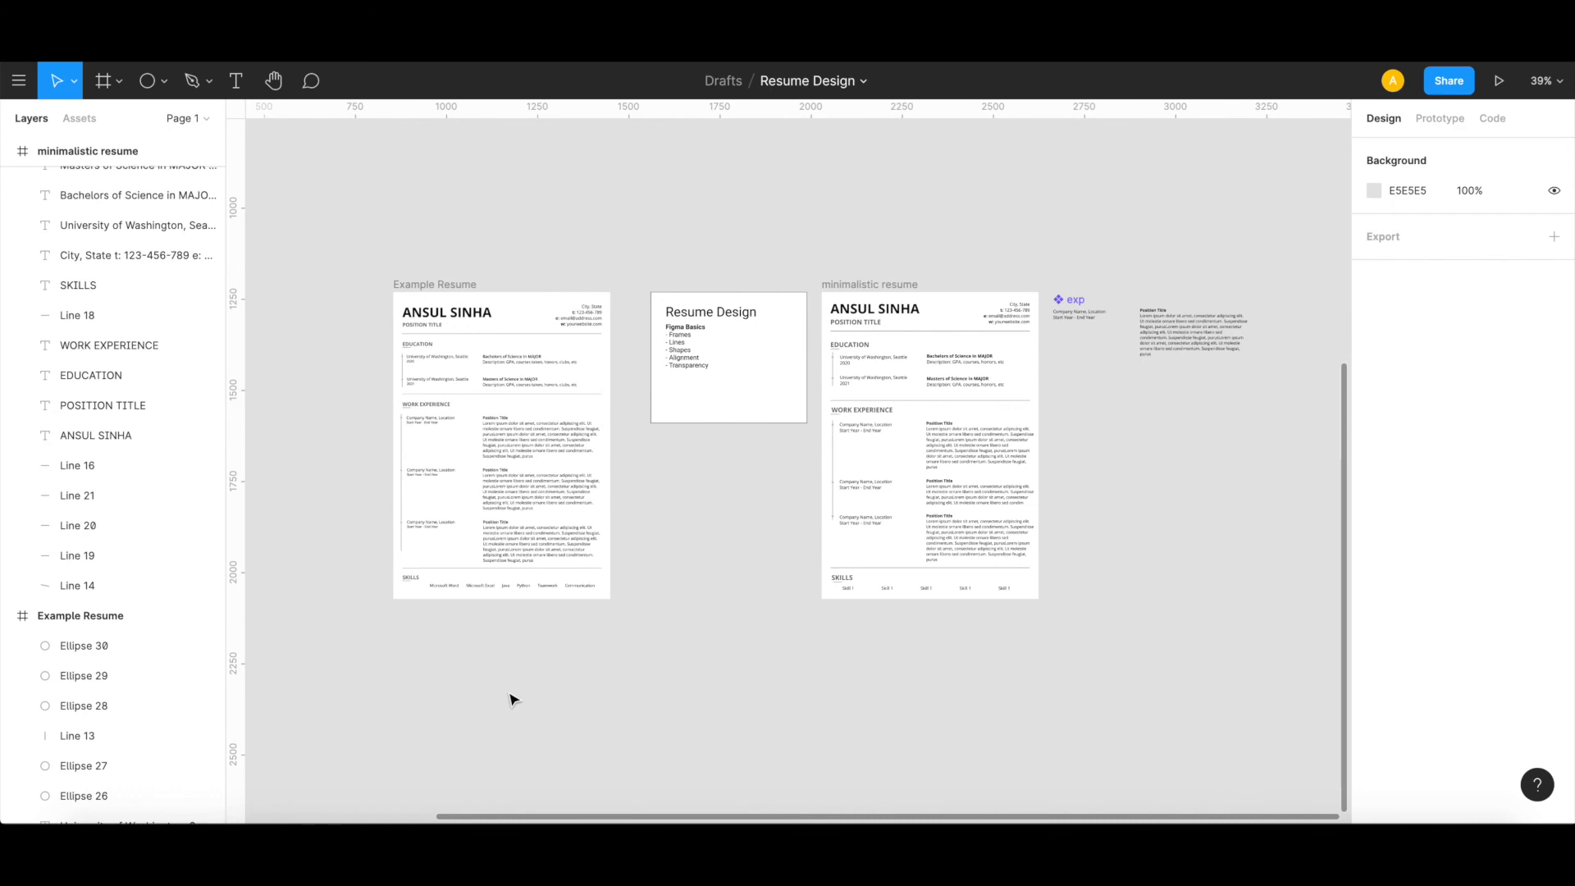